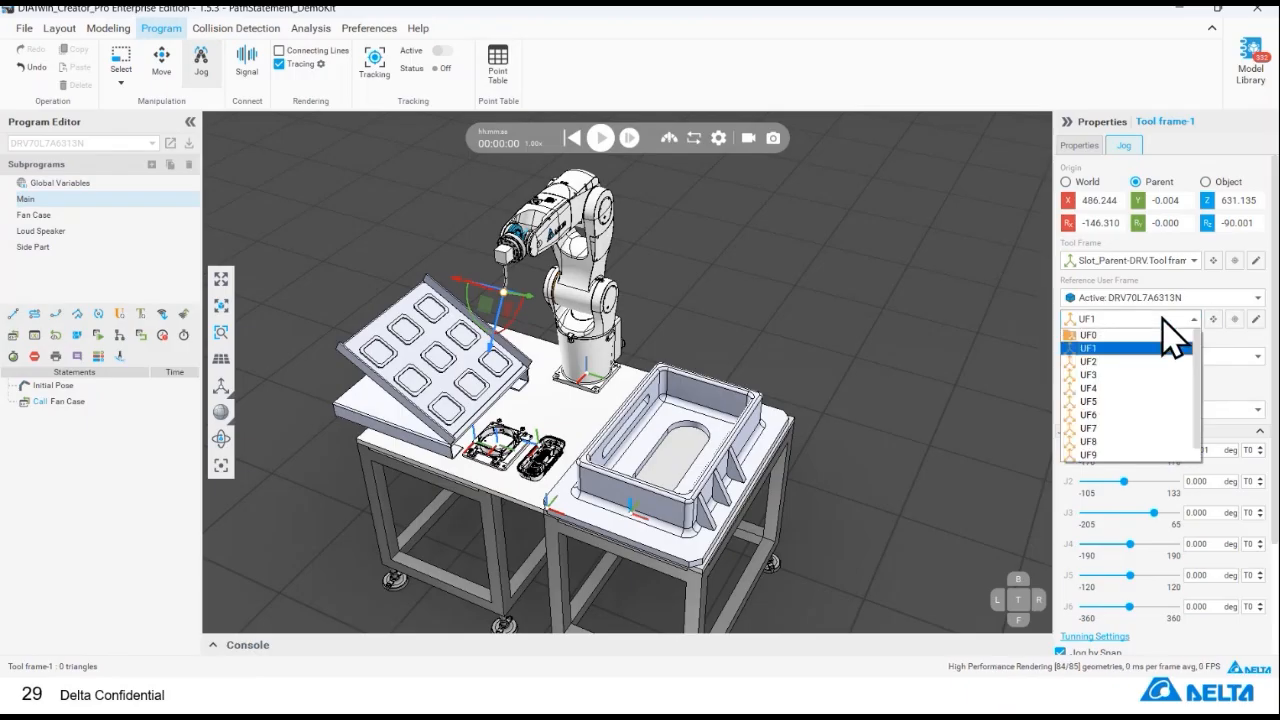
click(1163, 319)
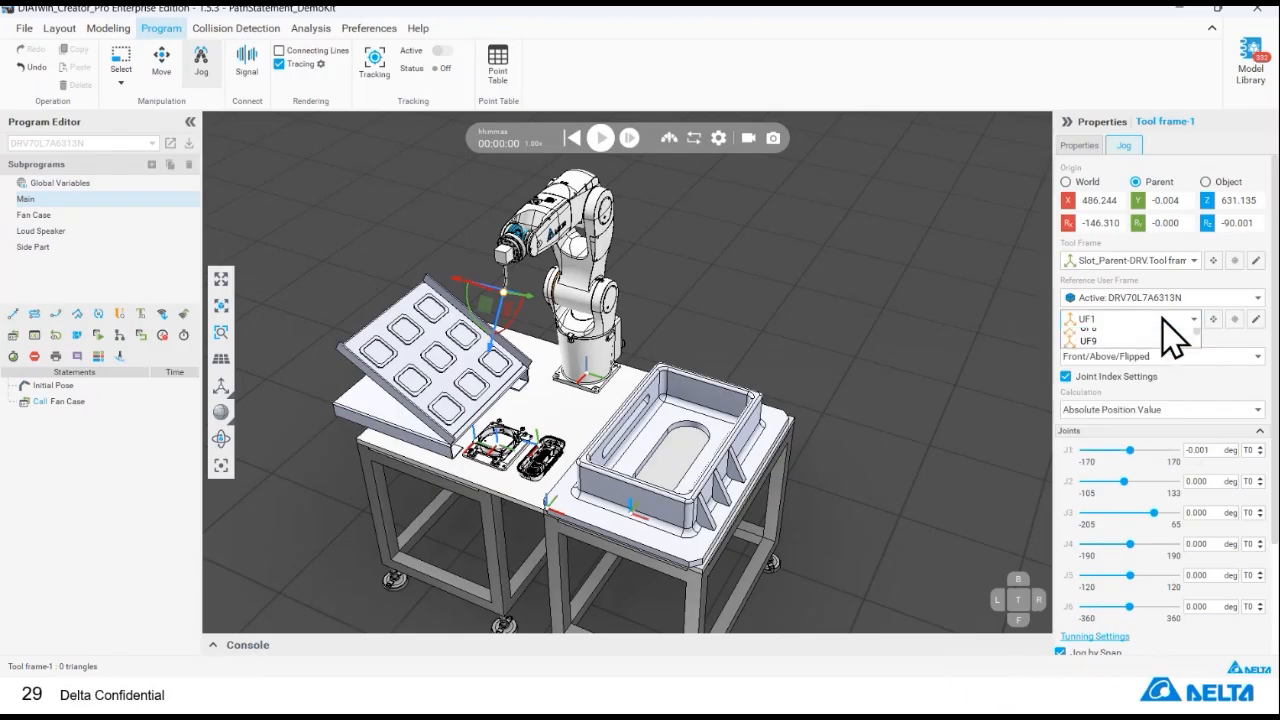
click(1145, 320)
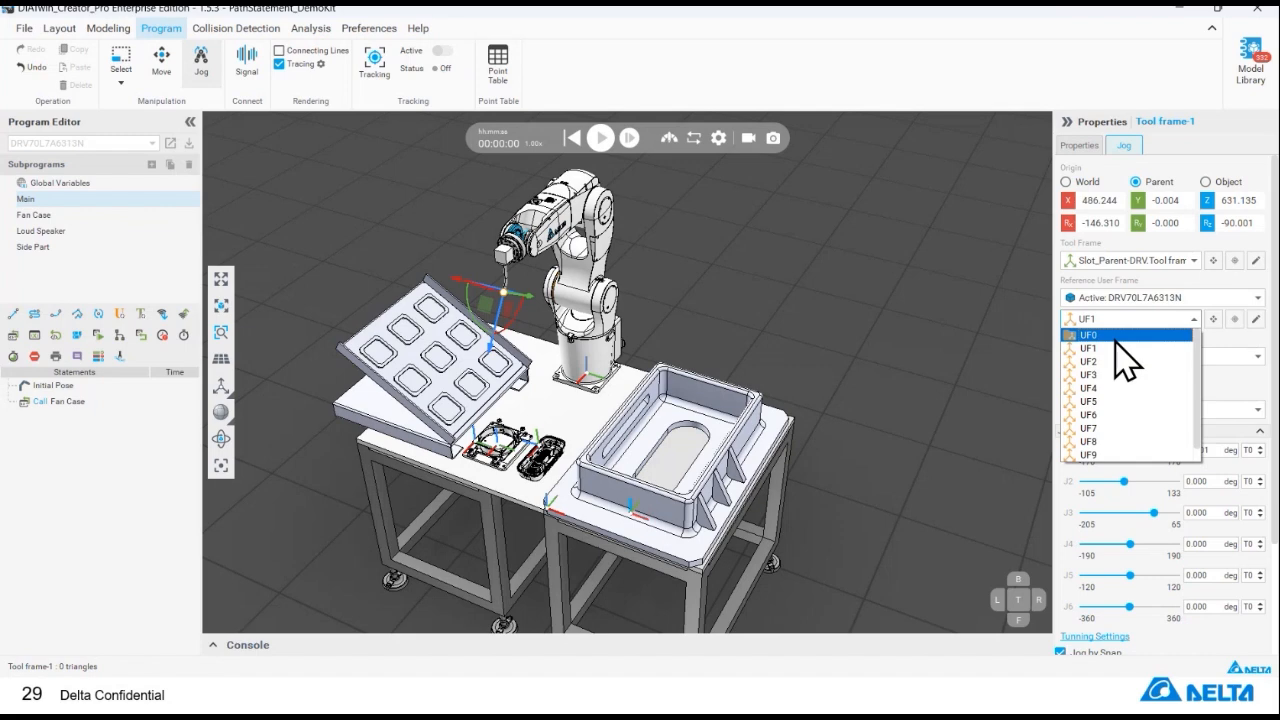
click(1115, 338)
click(1214, 320)
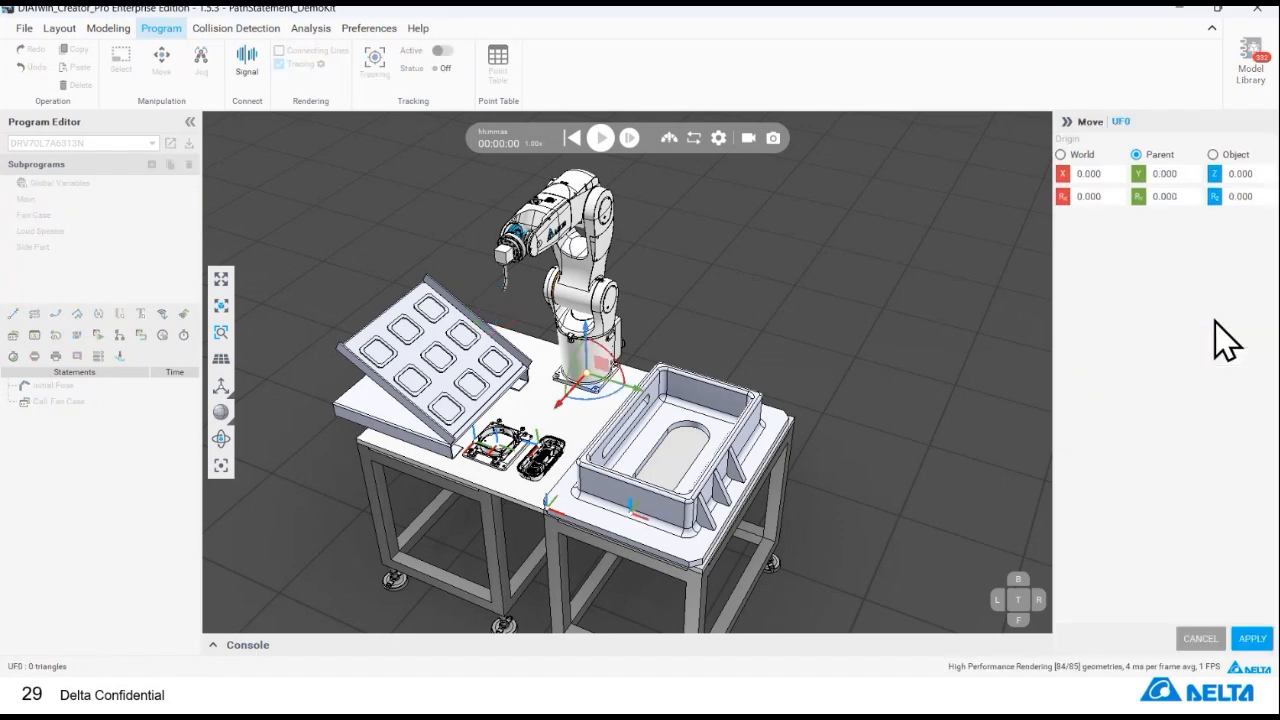
click(1196, 640)
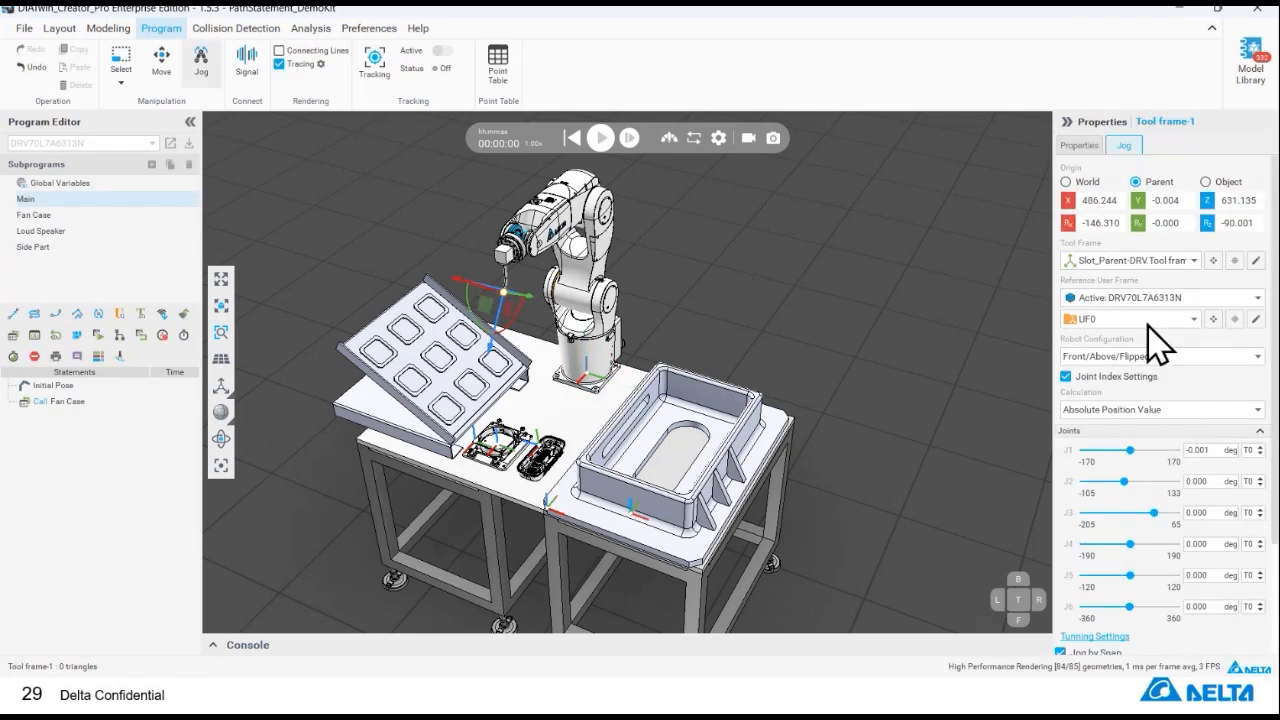
- Choose UF2 as the robot's reference user frame and open its definition with the 3 Points Method
click(1146, 321)
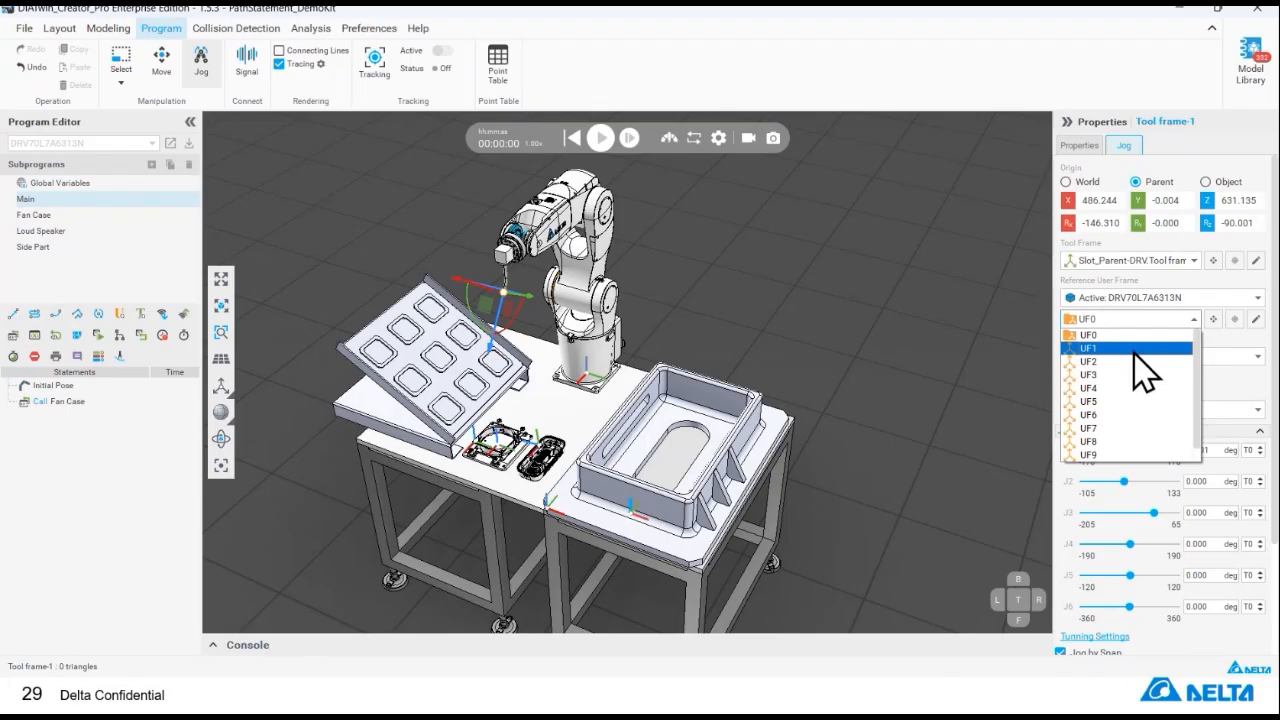
click(1107, 362)
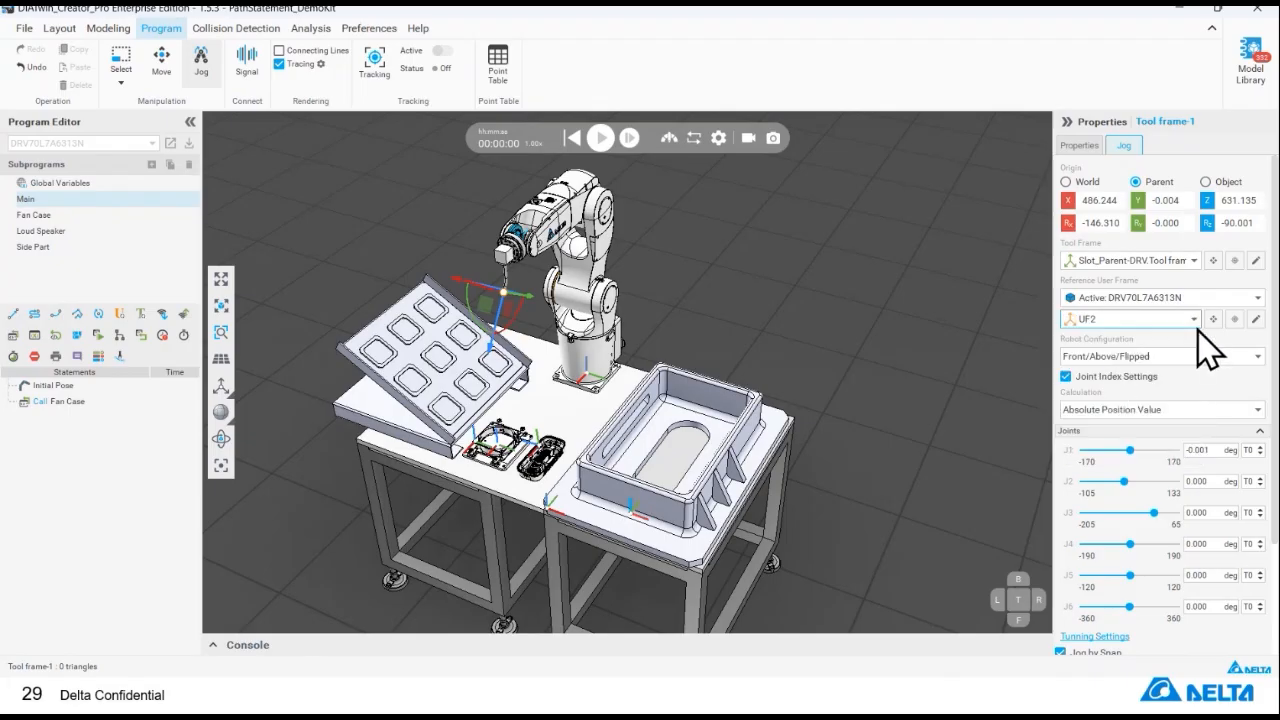
click(1213, 319)
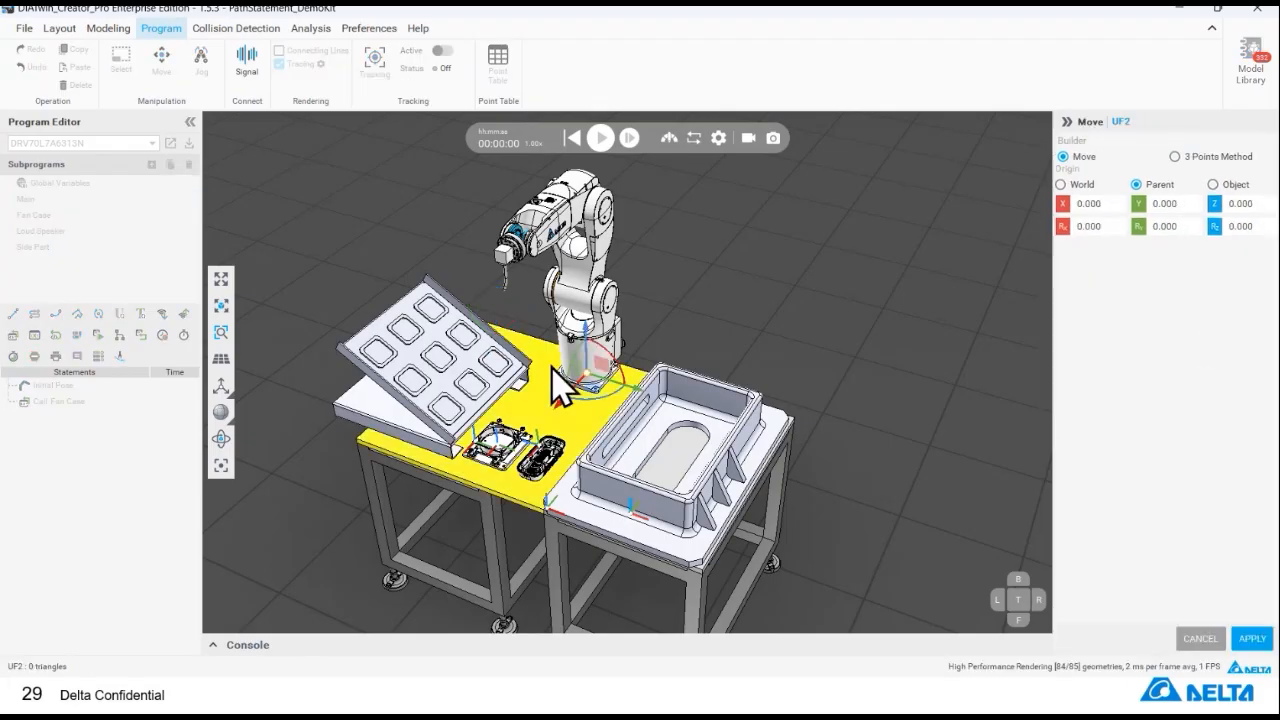
scroll(611, 391, up, 3)
scroll(630, 350, down, 2)
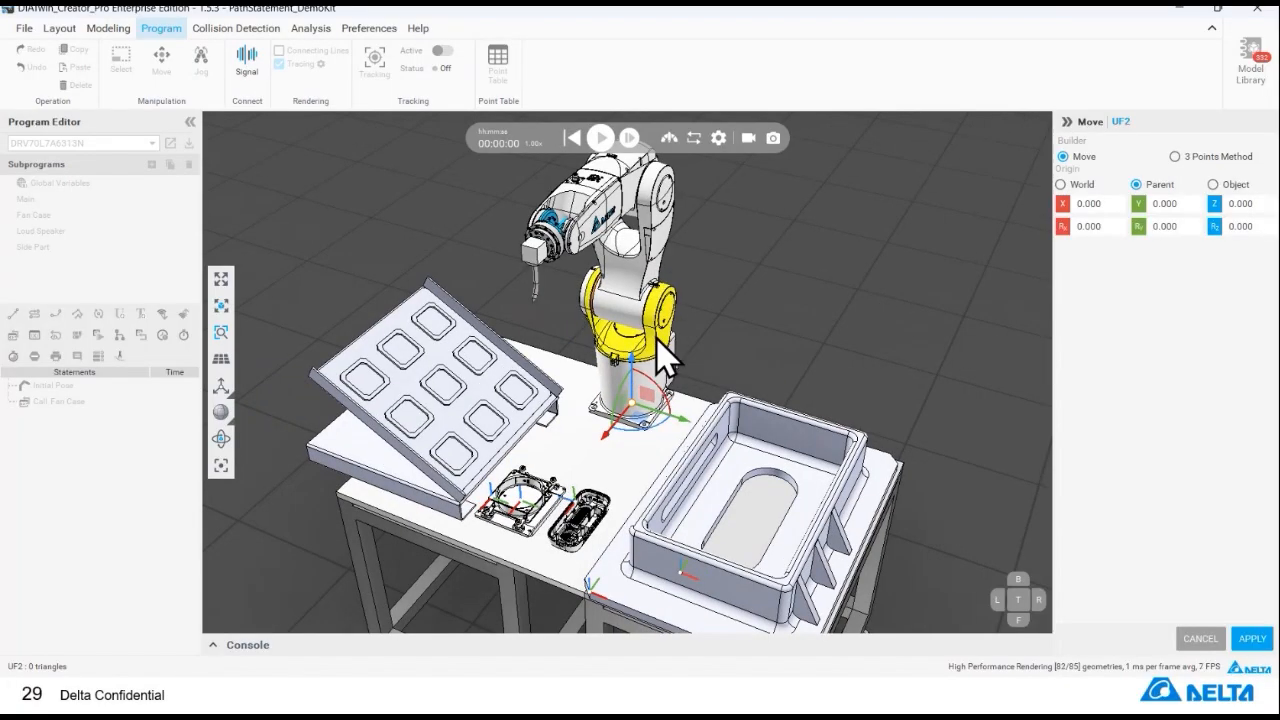
click(1200, 639)
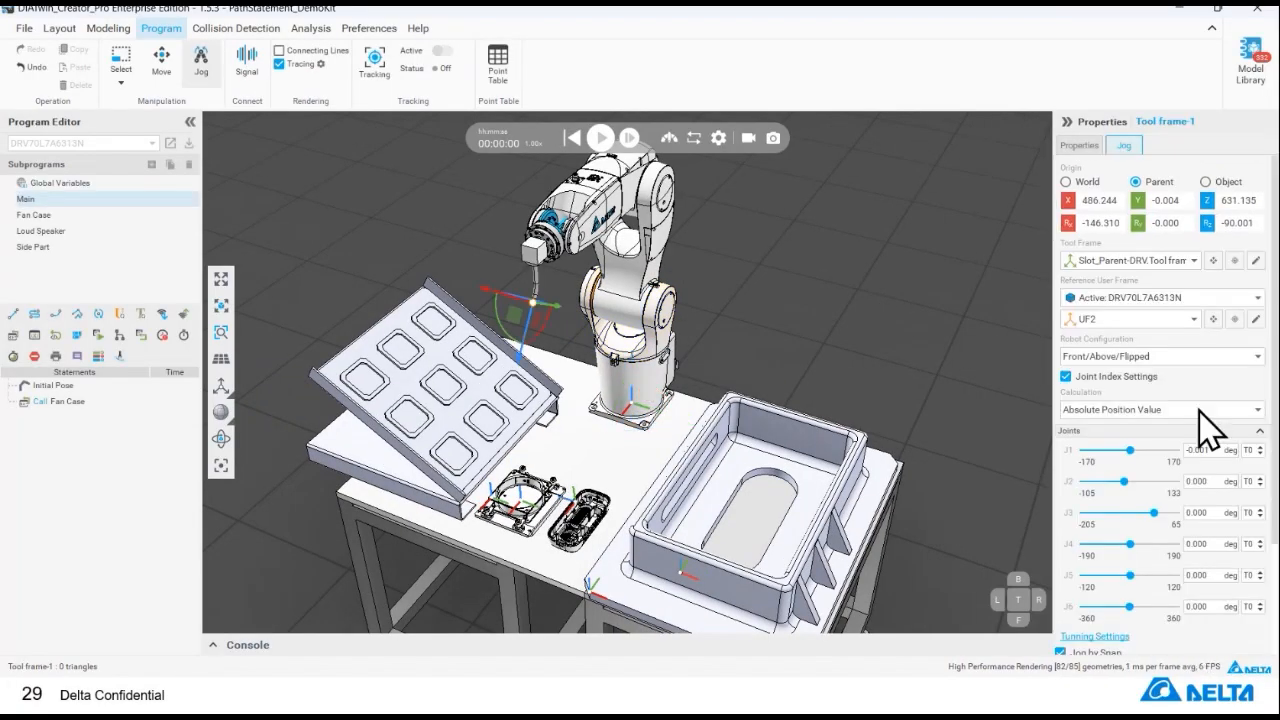
click(1214, 321)
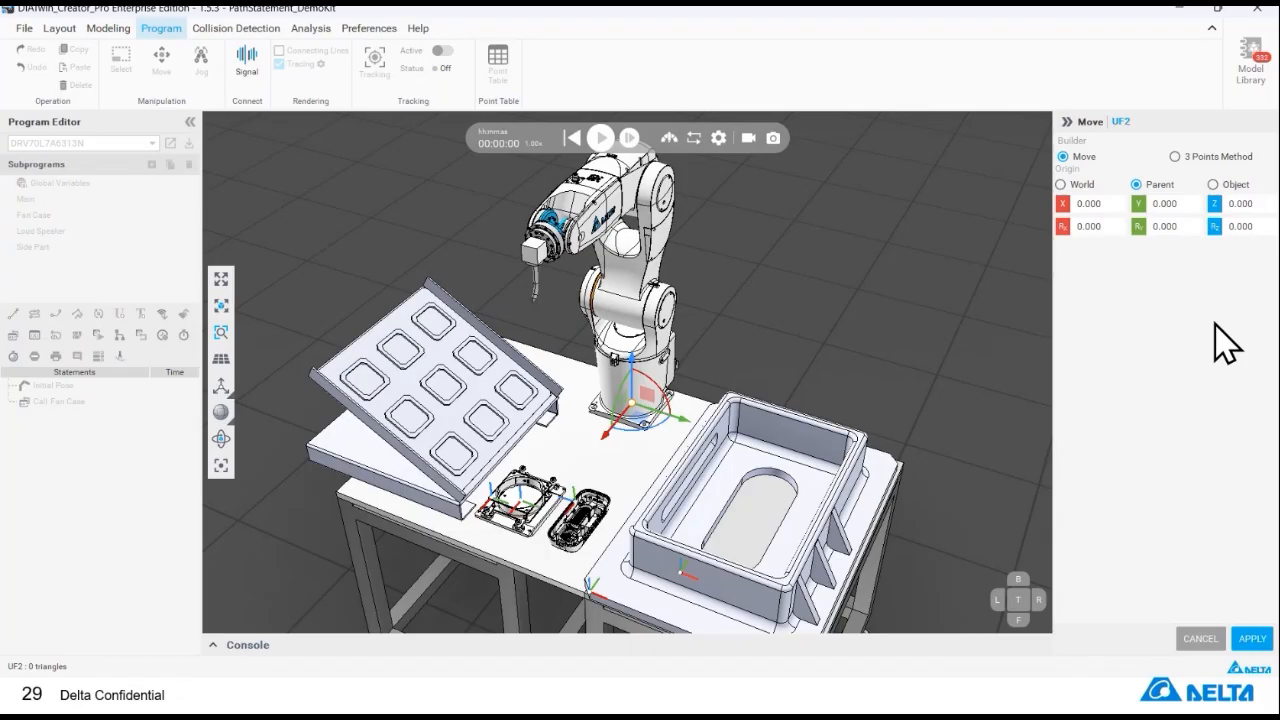
click(1174, 157)
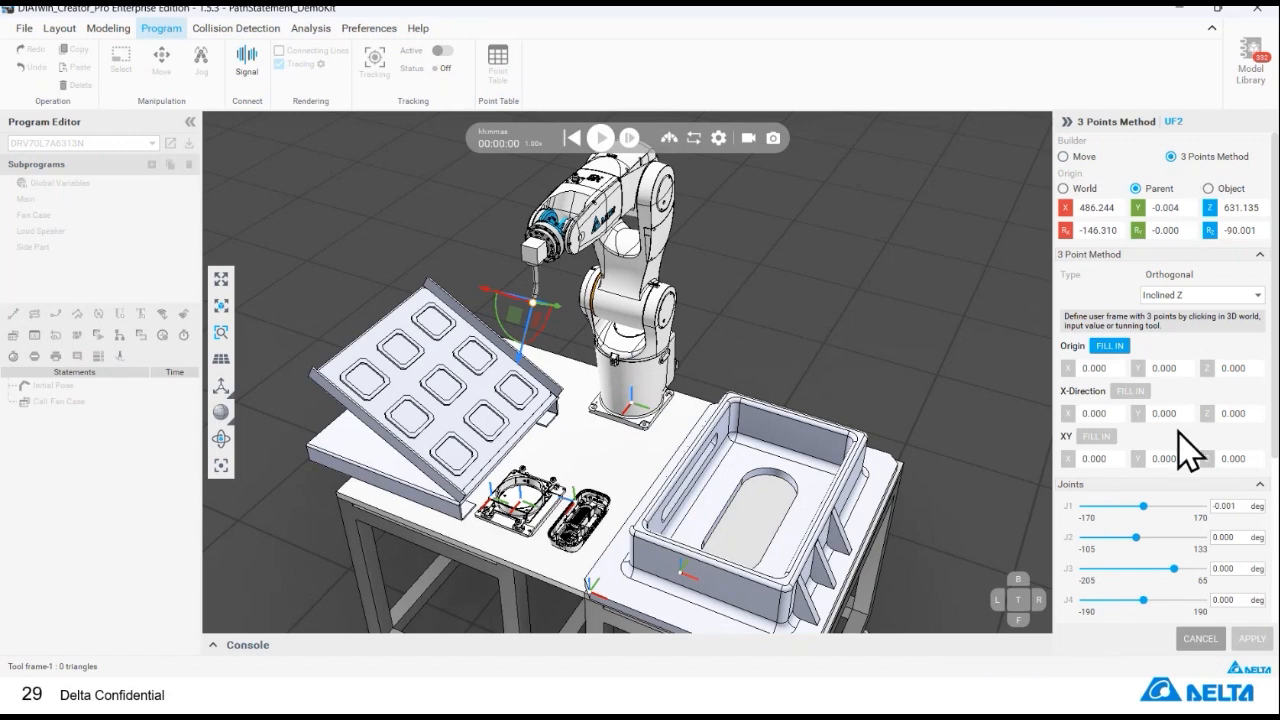
- Set the snap orientation to -Z for jogging the tool onto the inclined tray
scroll(1194, 434, down, 5)
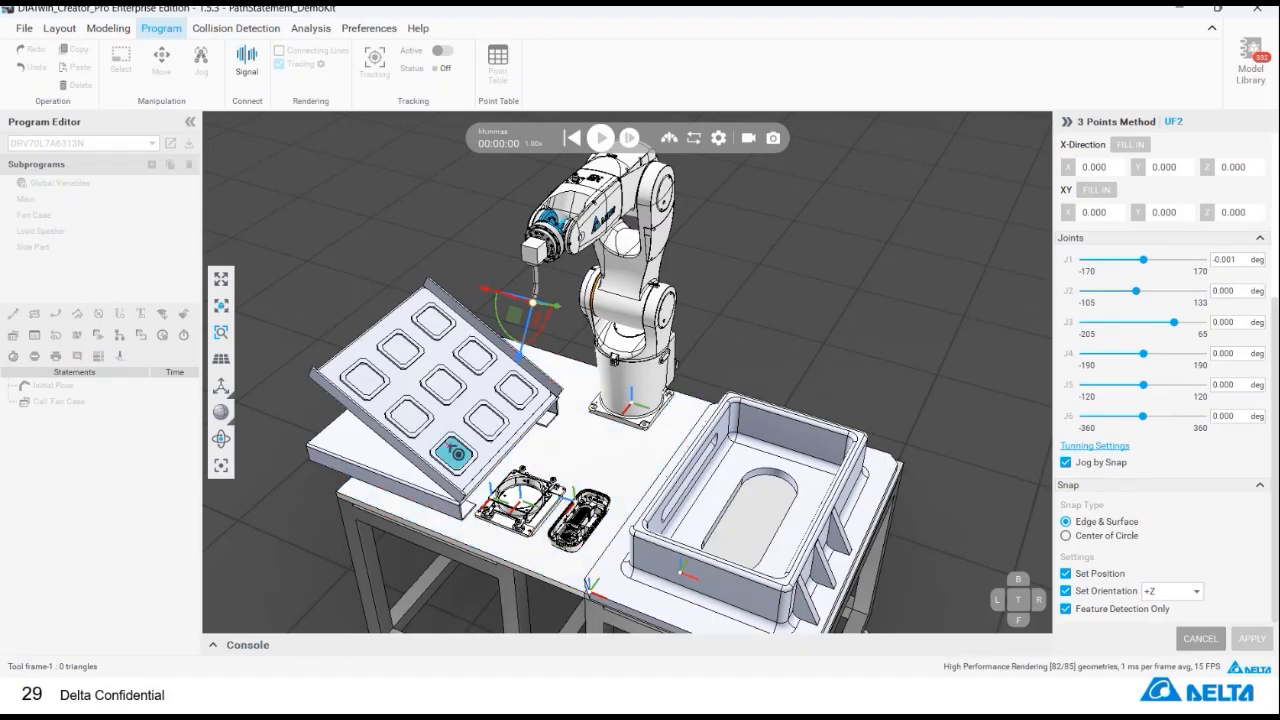
scroll(495, 458, up, 5)
middle_drag(490, 452, 476, 466)
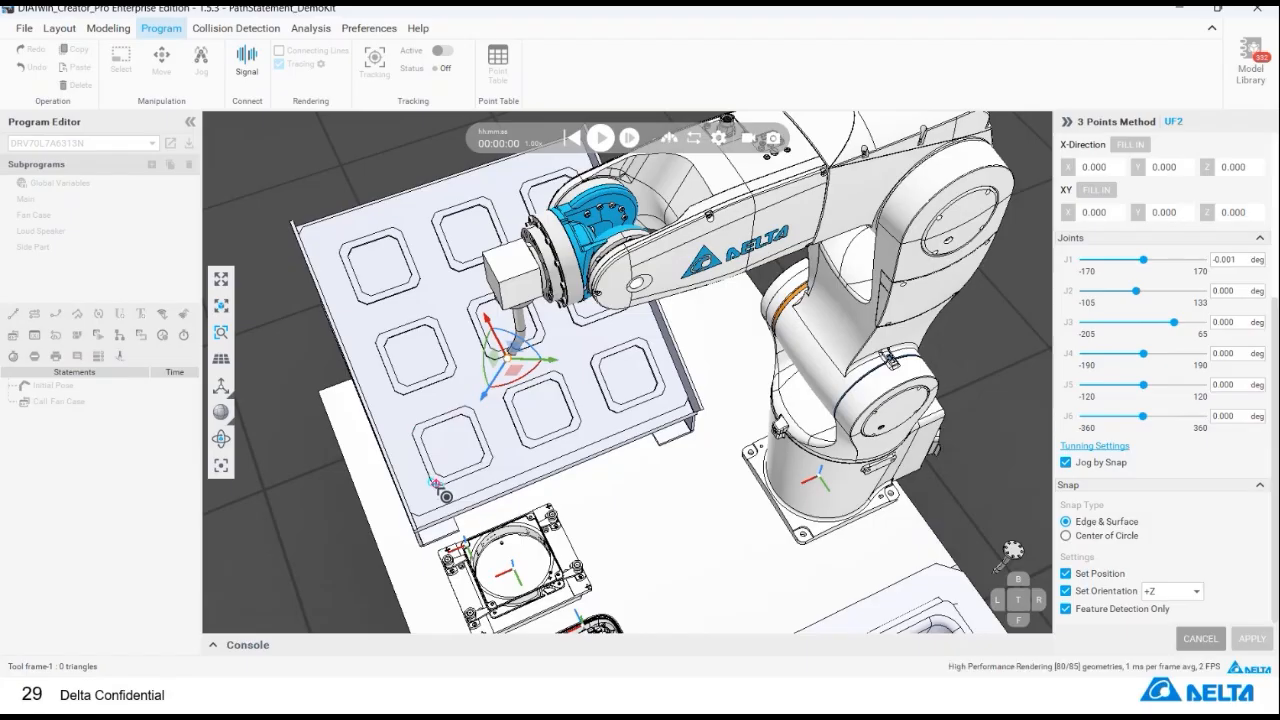
click(1172, 592)
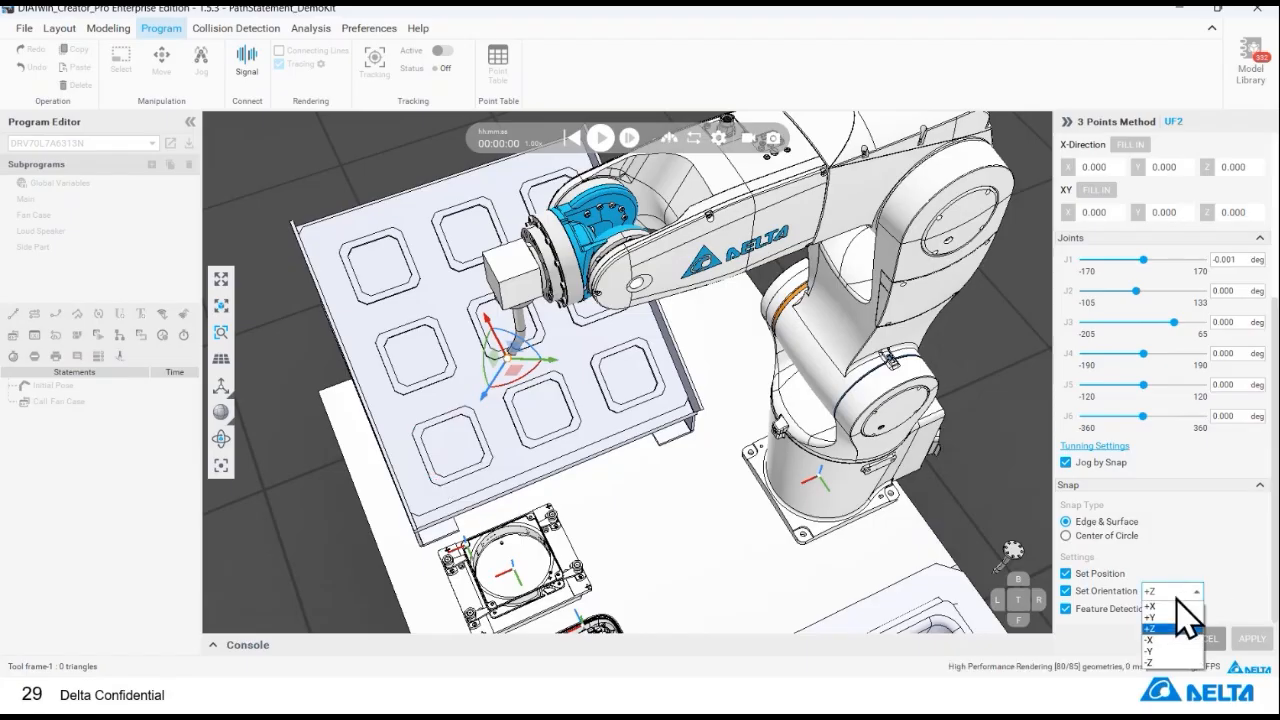
click(1166, 662)
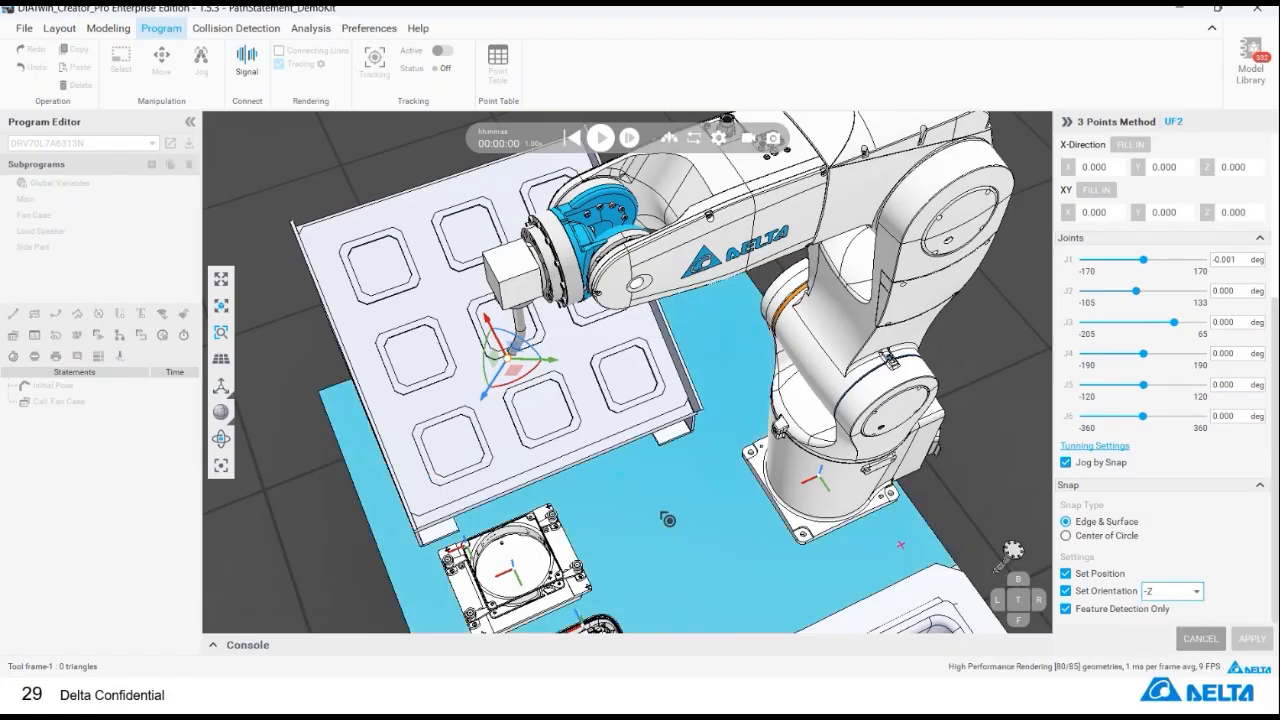
- Snap the tool to the lower-left corner of the tray's front-left pocket and record that position as the UF2 origin
click(440, 487)
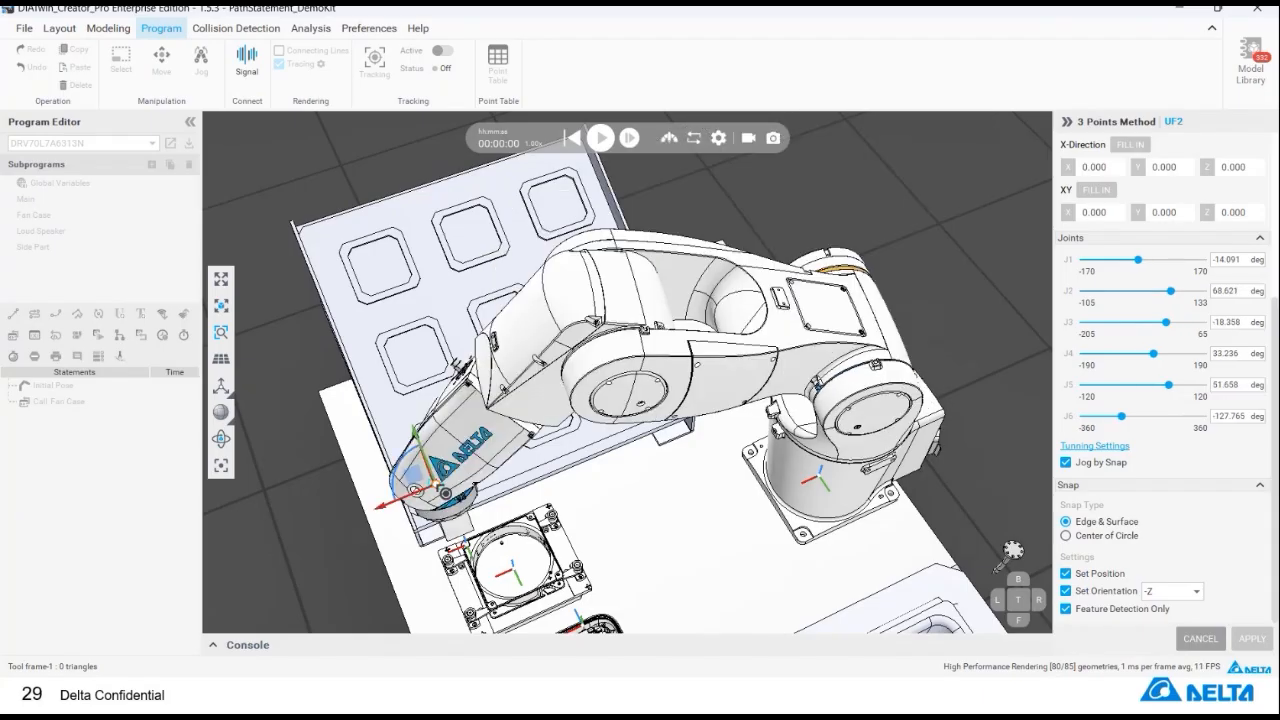
middle_drag(642, 439, 612, 462)
scroll(1172, 441, up, 3)
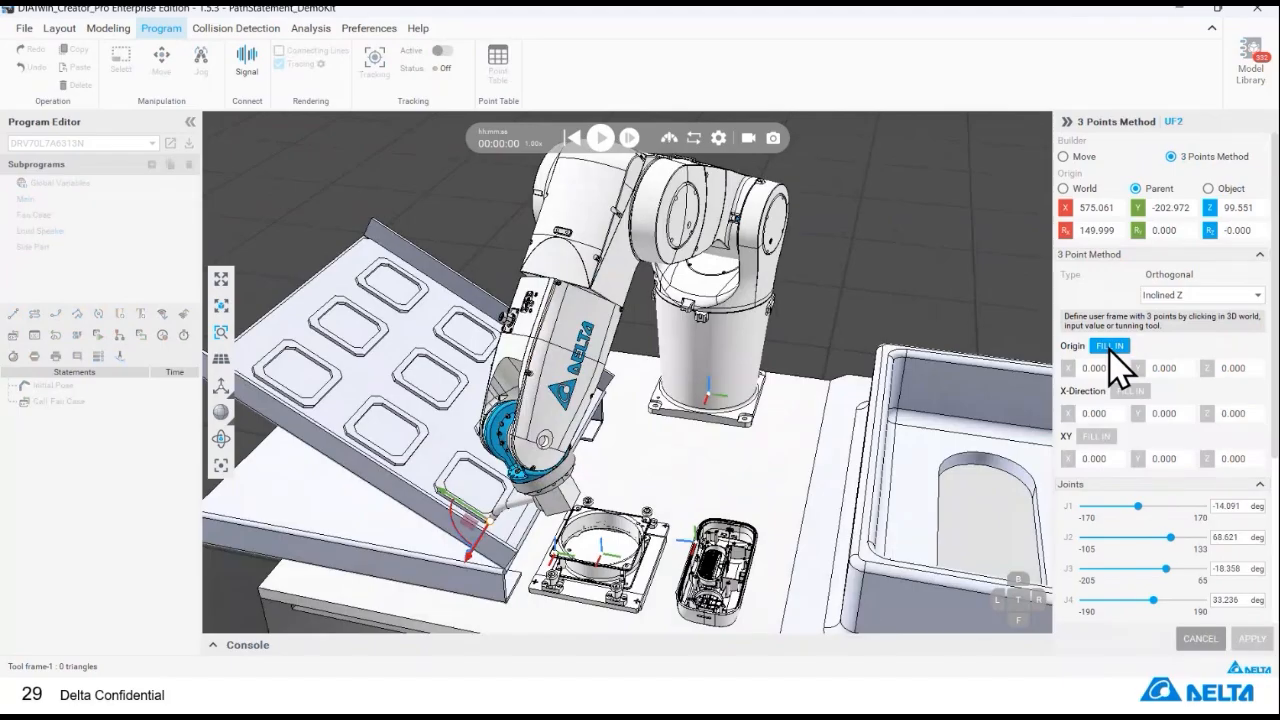
click(1112, 358)
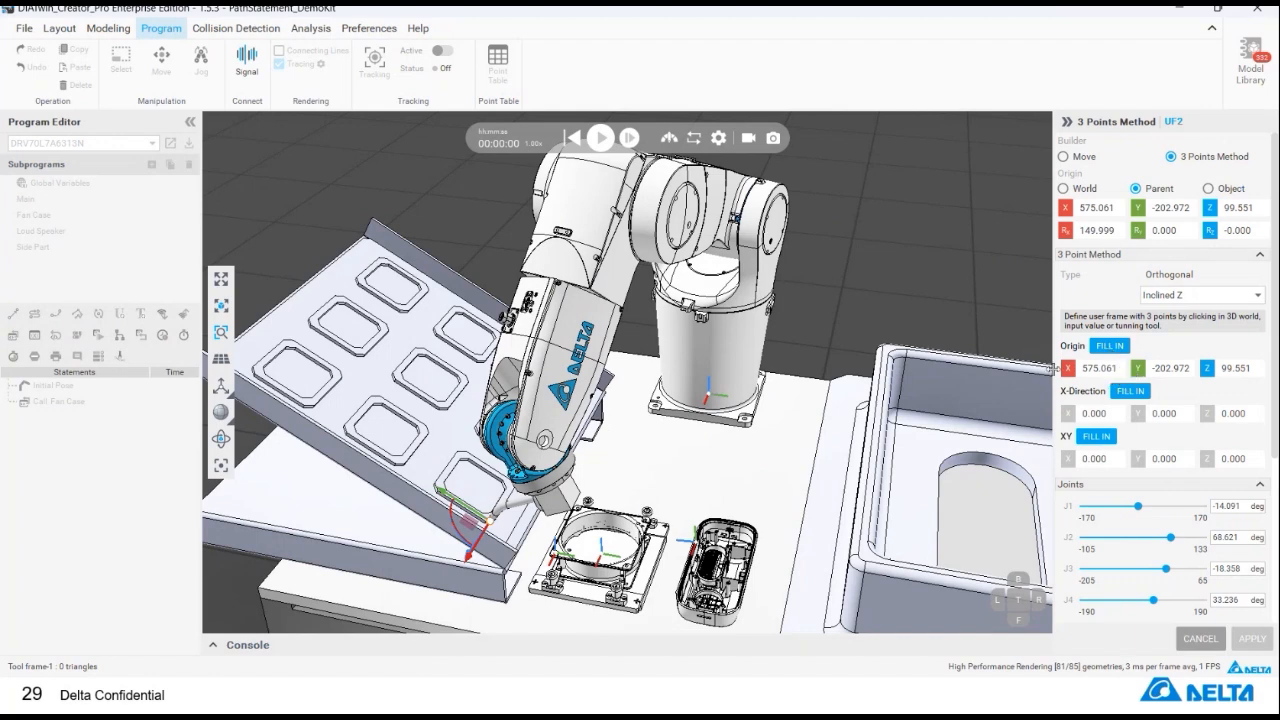
- Snap the tool to the lower-right corner of the same pocket and record it as the X-direction point
right_drag(508, 535, 424, 528)
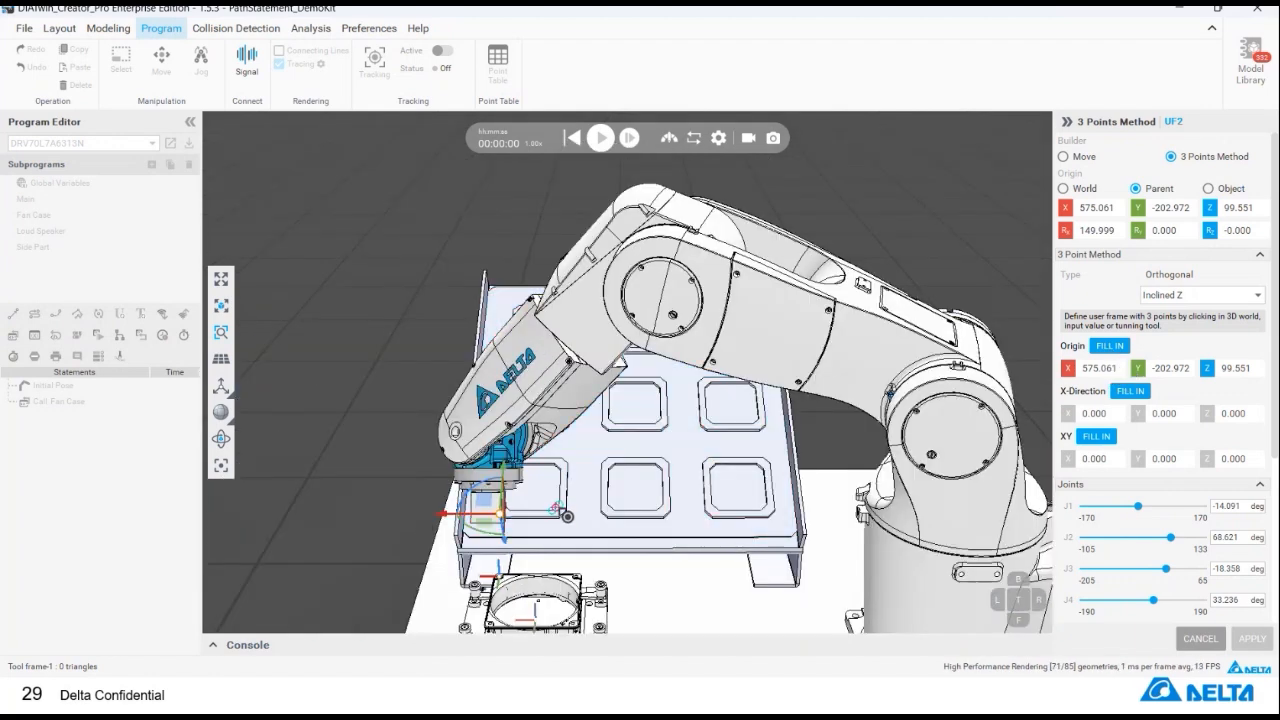
scroll(566, 516, up, 3)
click(566, 527)
click(1130, 391)
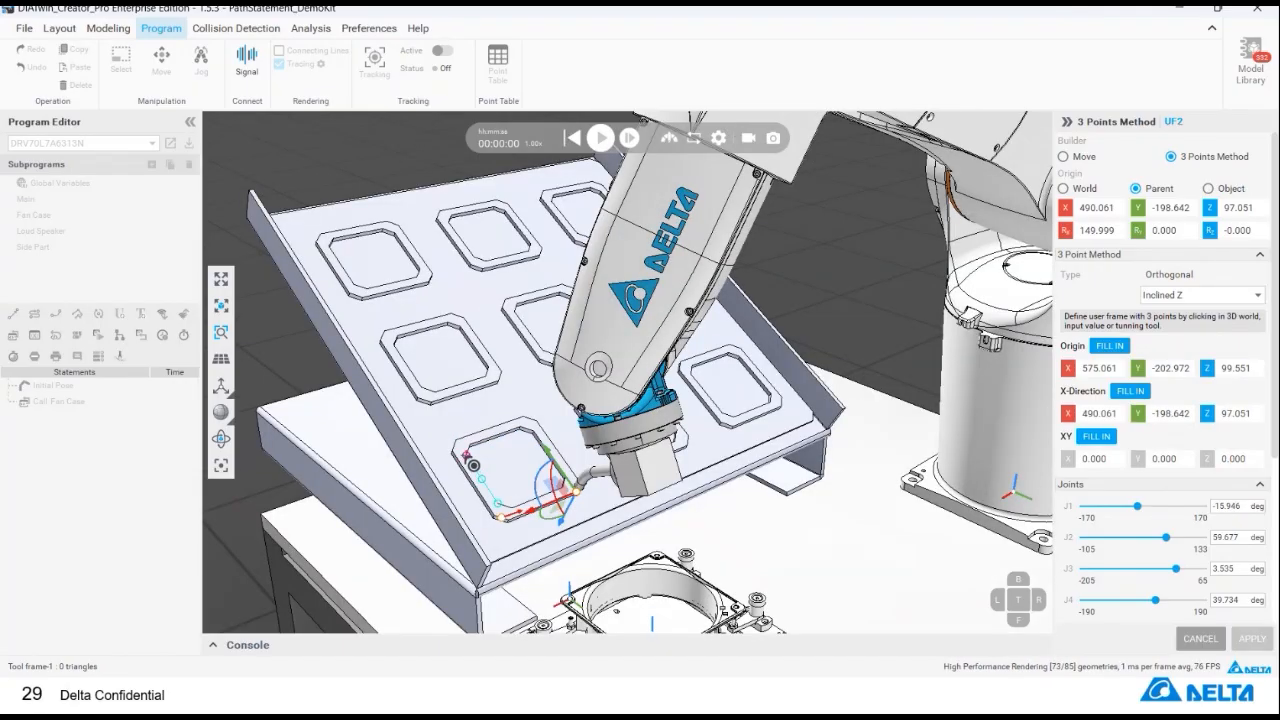
- Snap the tool to the upper-left outer corner of the same pocket and record it as the XY point
scroll(476, 460, up, 2)
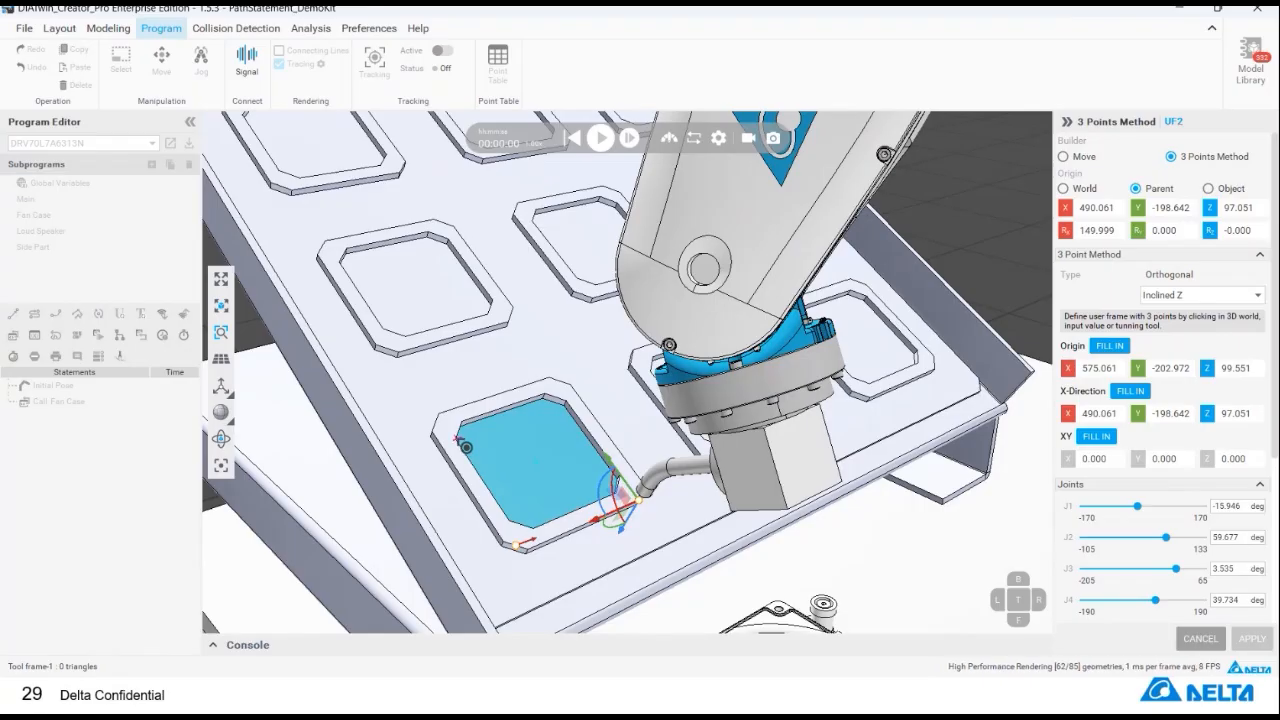
scroll(466, 450, up, 1)
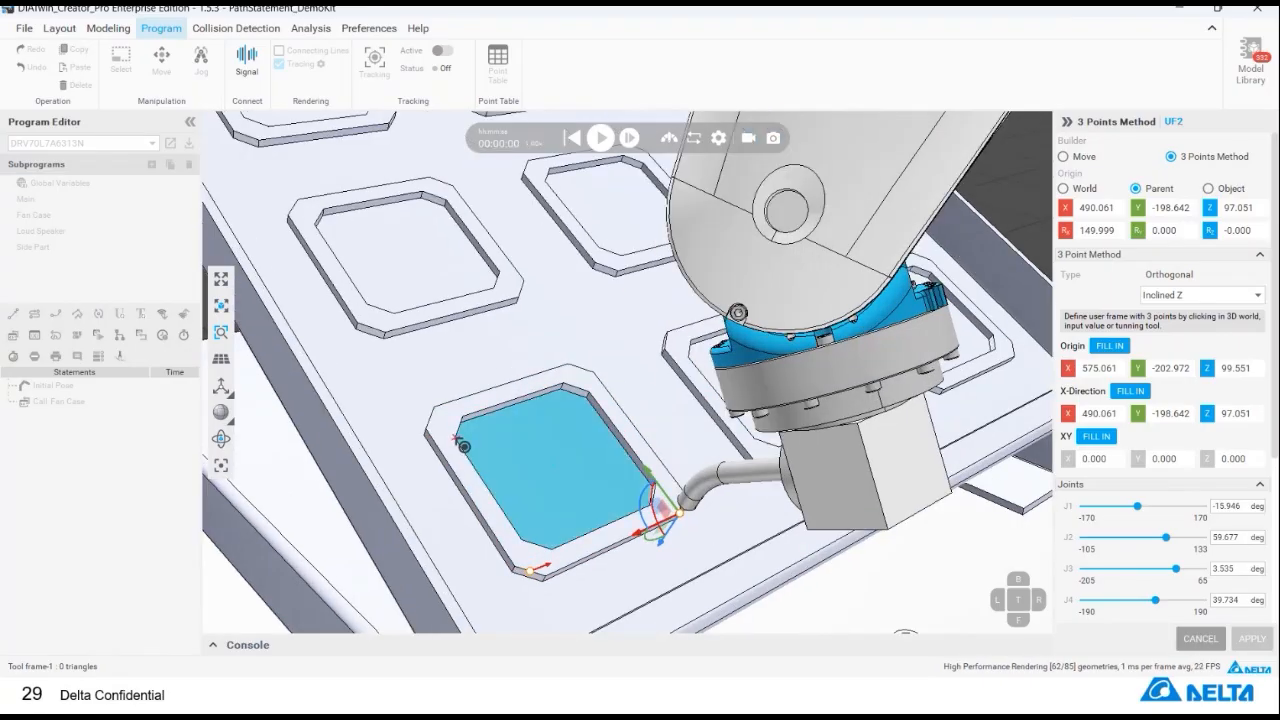
scroll(464, 448, up, 4)
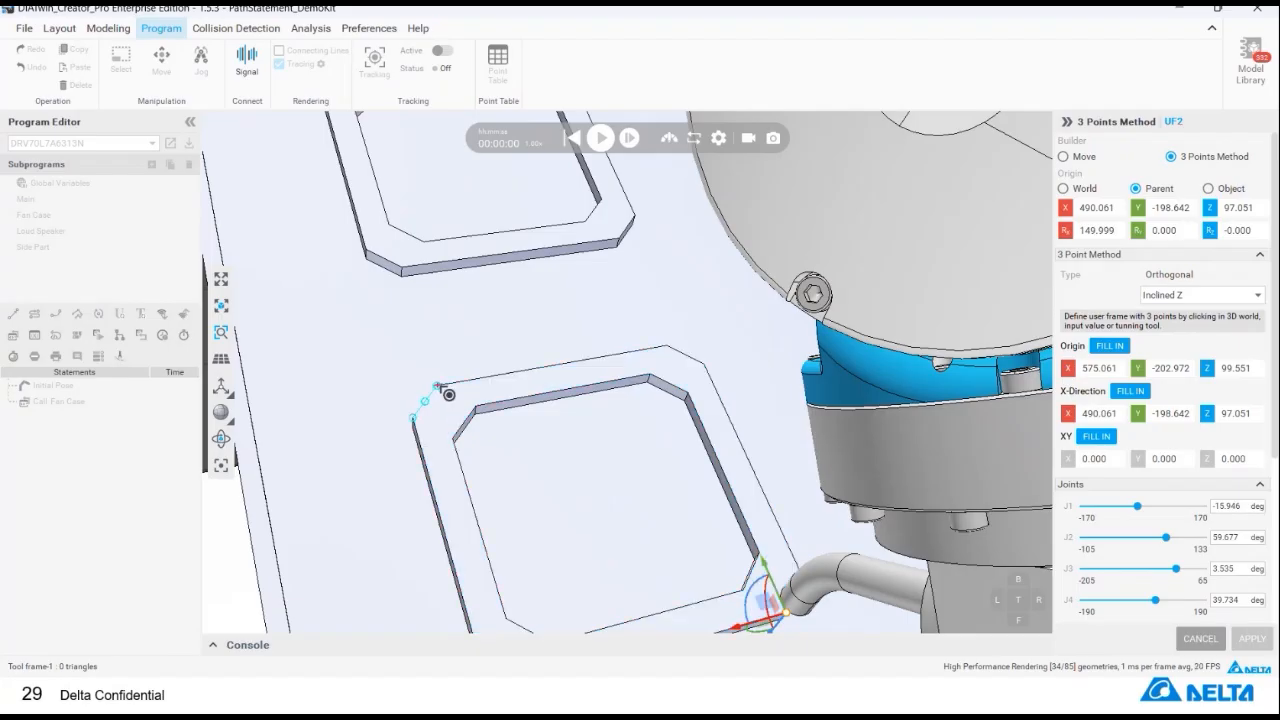
click(440, 387)
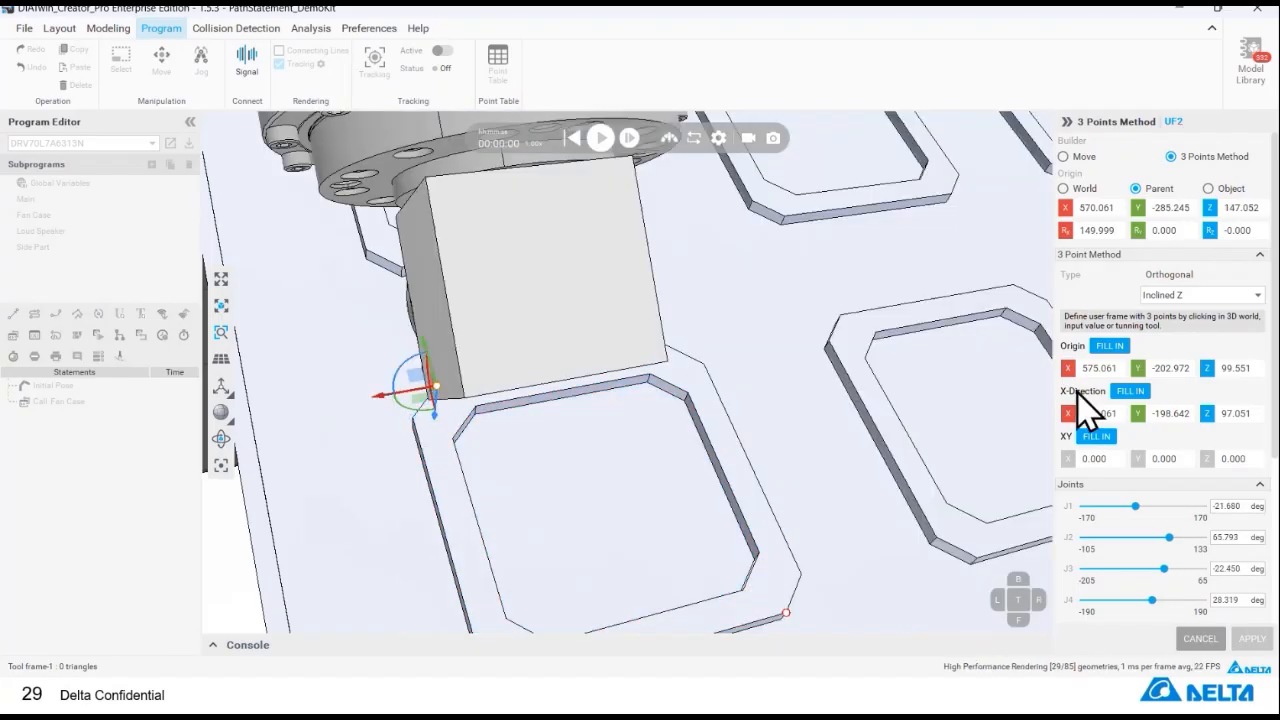
click(1092, 436)
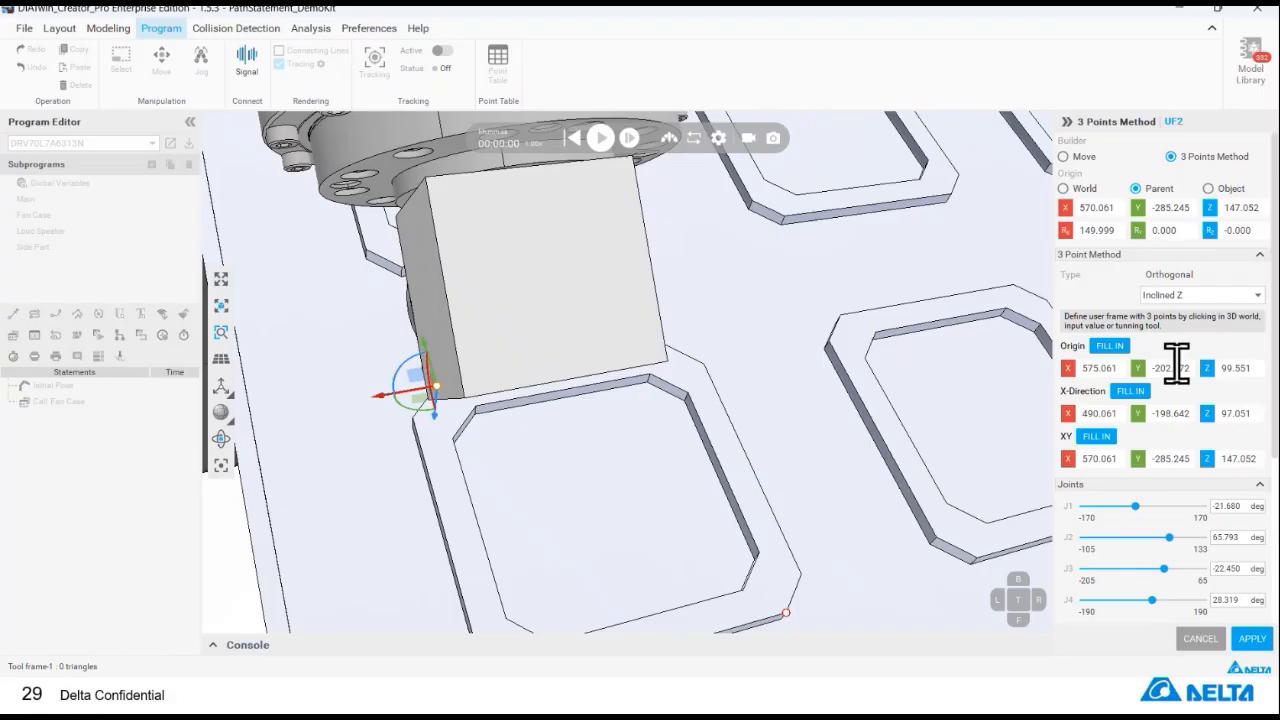
- Review the three recorded points and the snap settings, and apply the definition to UF2
scroll(1176, 362, down, 3)
scroll(1198, 545, up, 1)
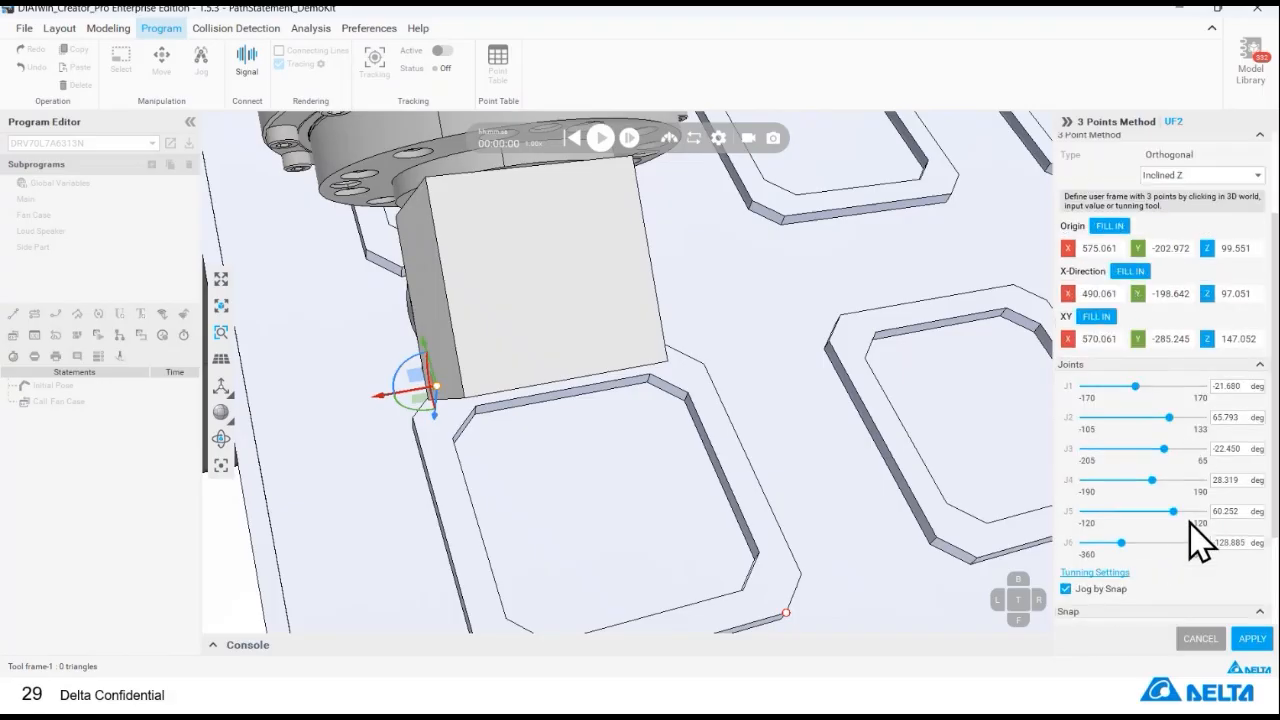
scroll(1198, 545, down, 2)
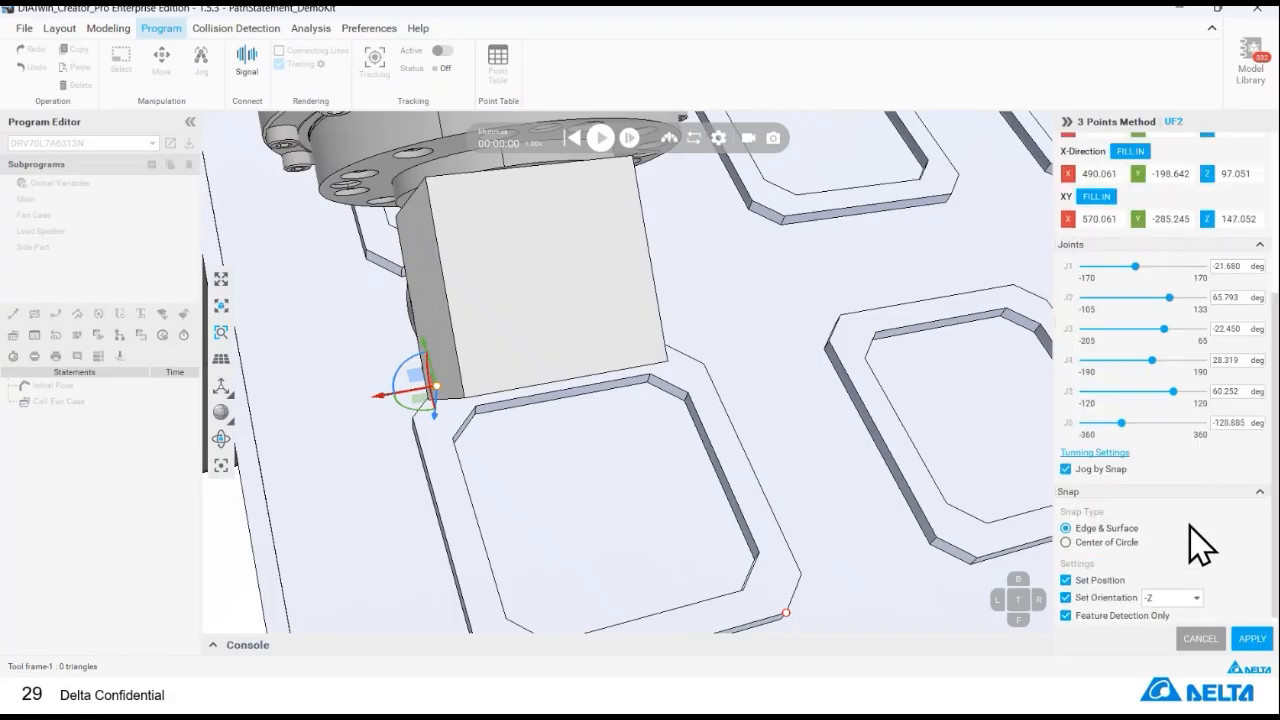
click(1250, 638)
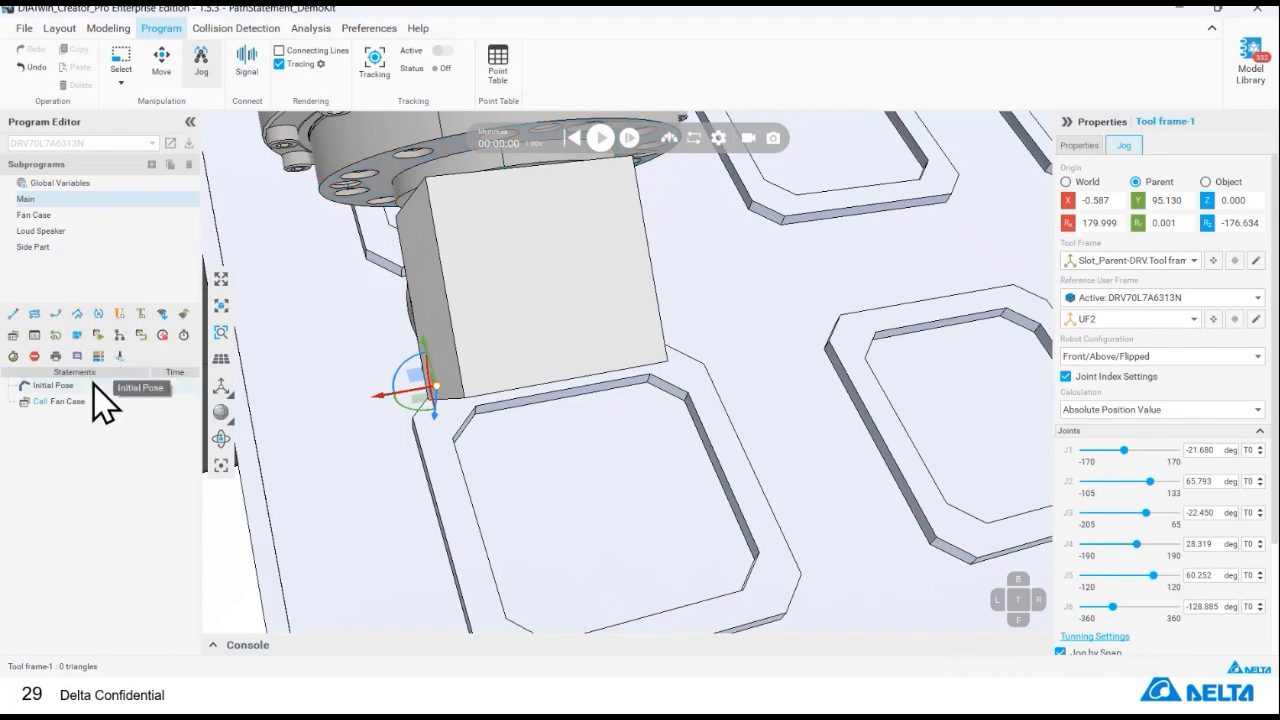
- Return the robot to the Initial Pose and open UF2's move settings from Jog mode to inspect the frame on the tray
click(95, 386)
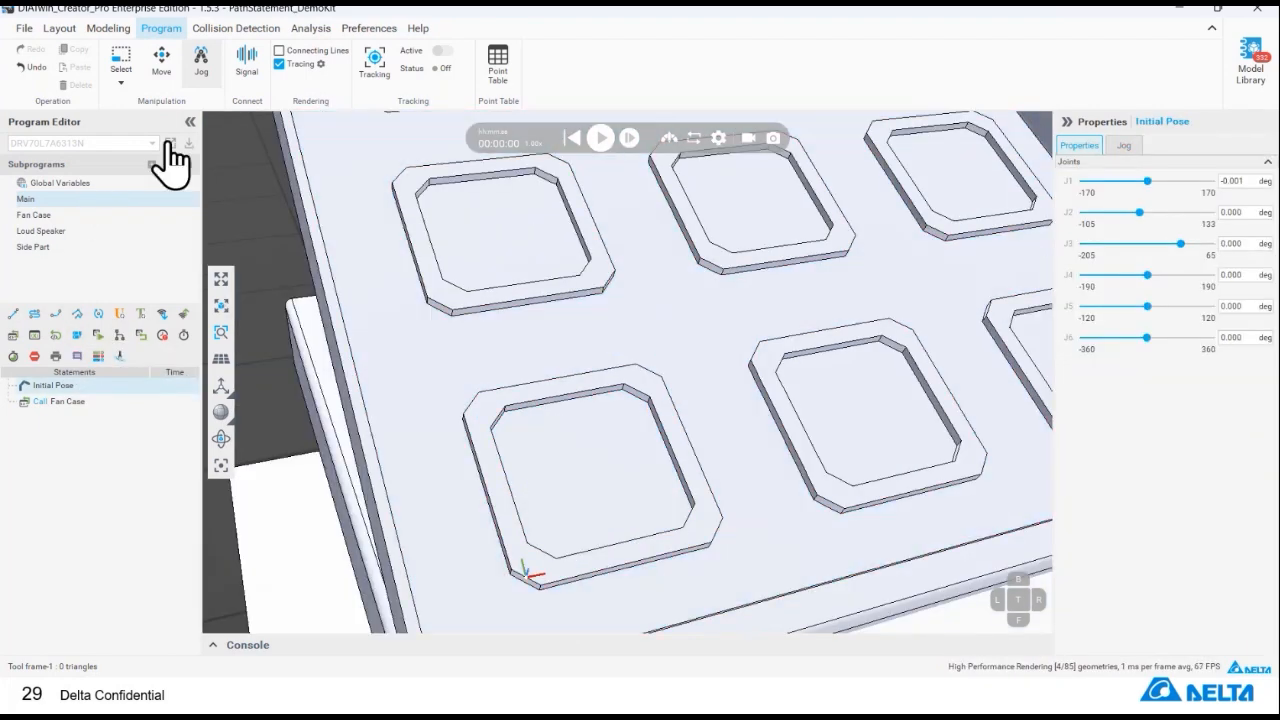
click(196, 62)
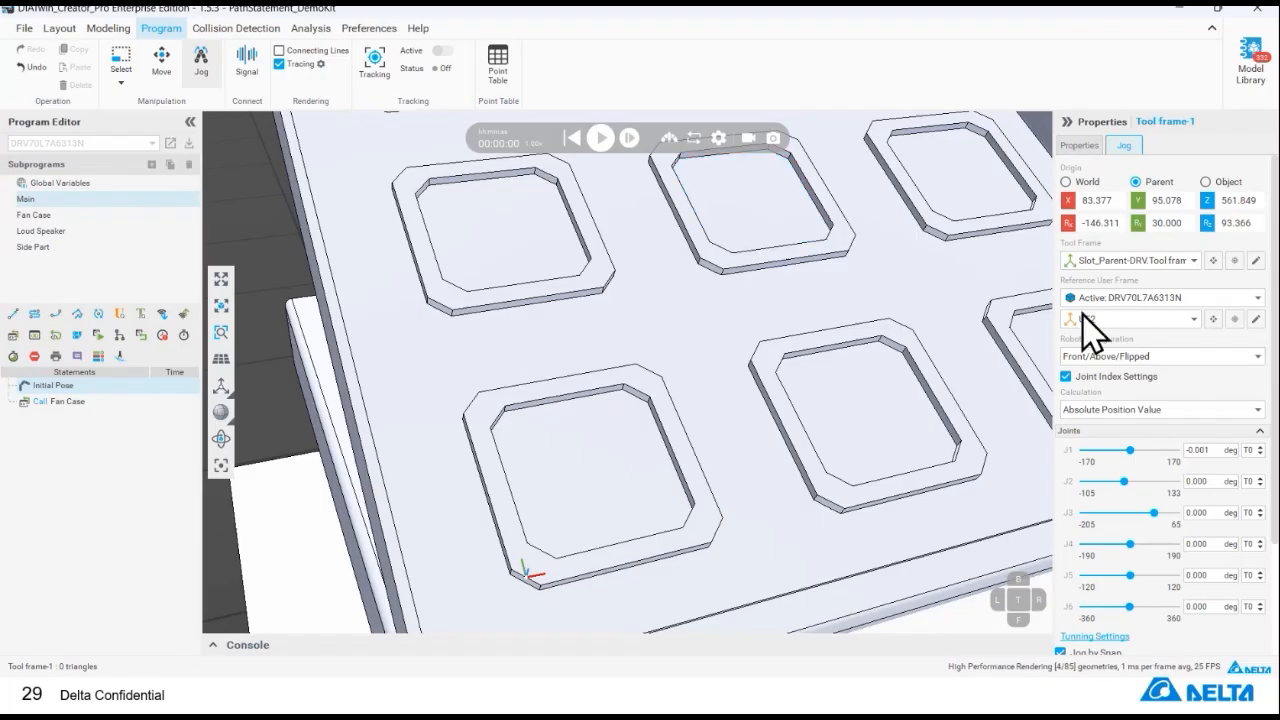
click(1212, 322)
middle_drag(663, 543, 716, 513)
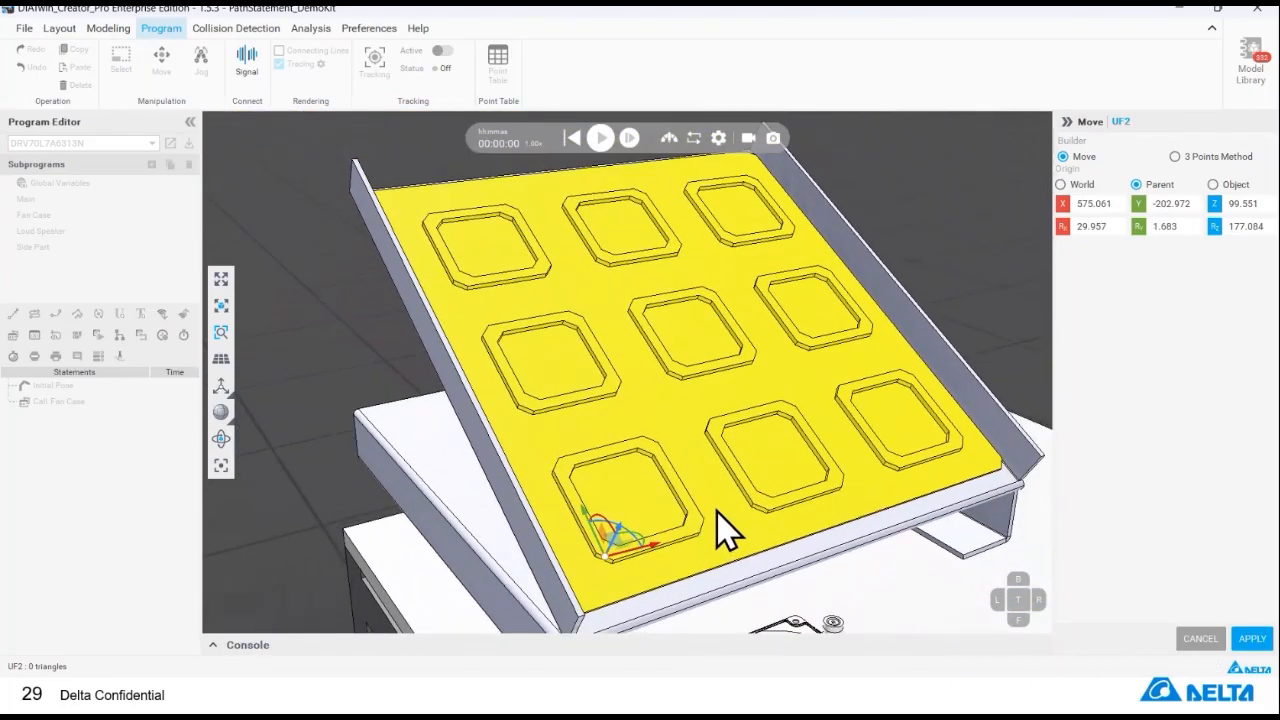
- Switch to the slide show and advance to the "Exercises 2 – Create User Frame" slide
key(alt+Tab)
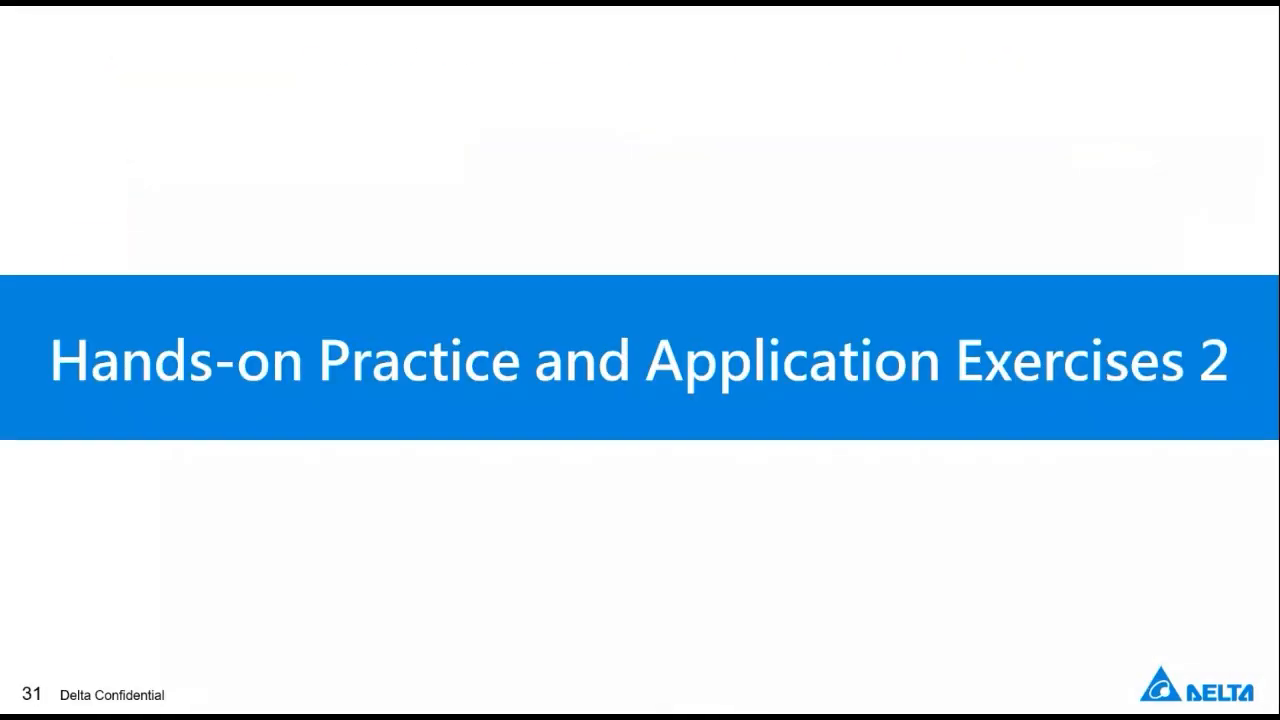
key(Right)
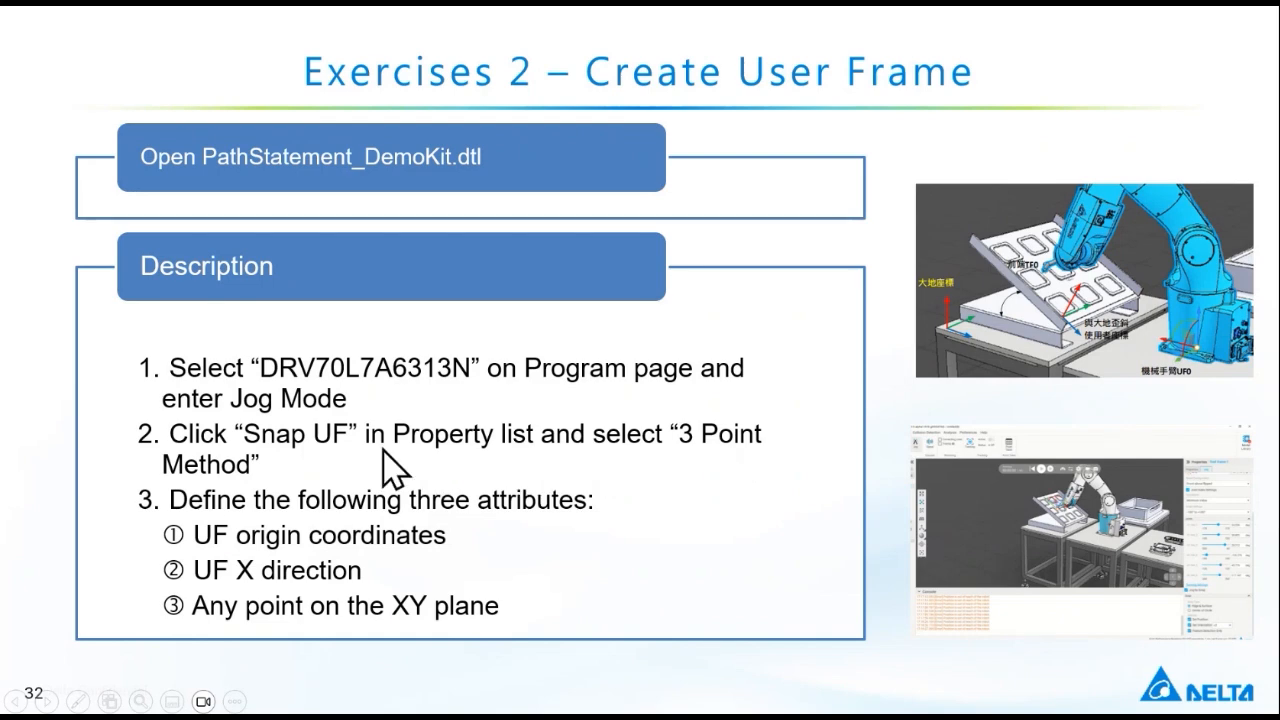
- Switch to the PowerPoint editing window and open slide 28, "Create a User Coordinate System Using Three Points"
key(alt+Tab)
key(alt+Tab)
key(alt+Tab)
key(alt+Tab)
key(alt+Tab)
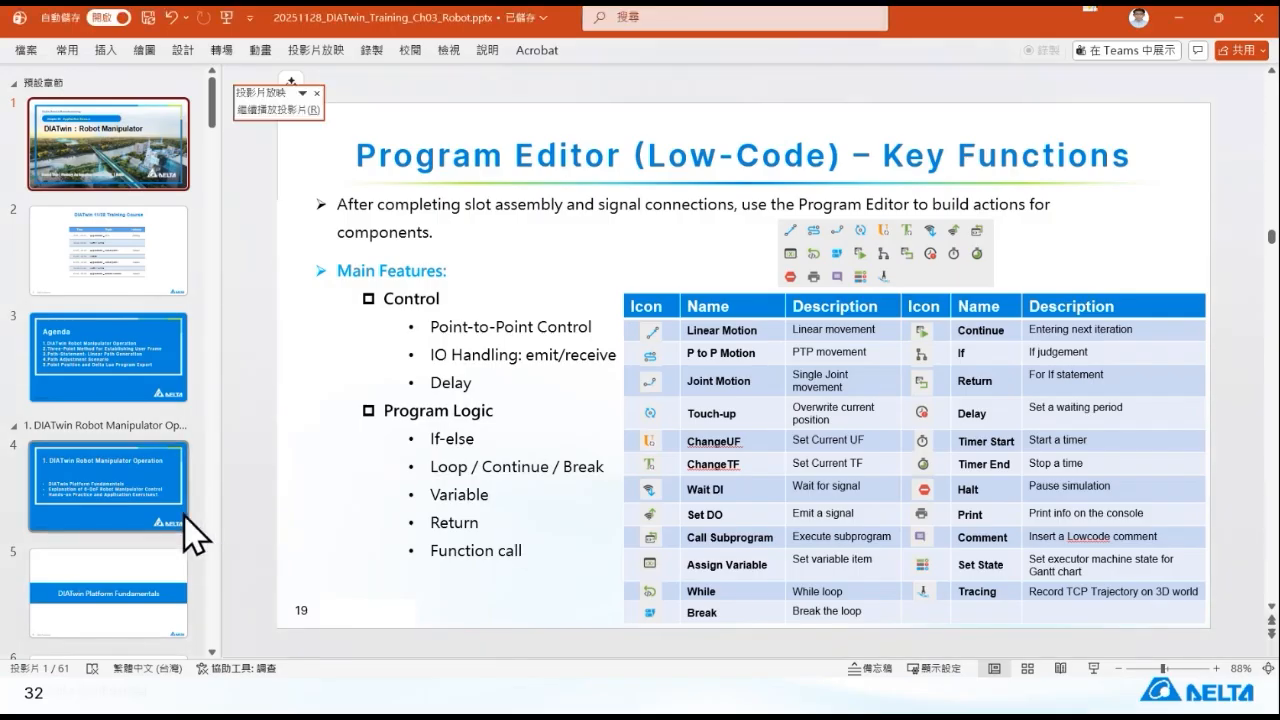
scroll(130, 500, down, 10)
scroll(122, 470, down, 10)
click(130, 182)
scroll(129, 540, down, 3)
click(108, 312)
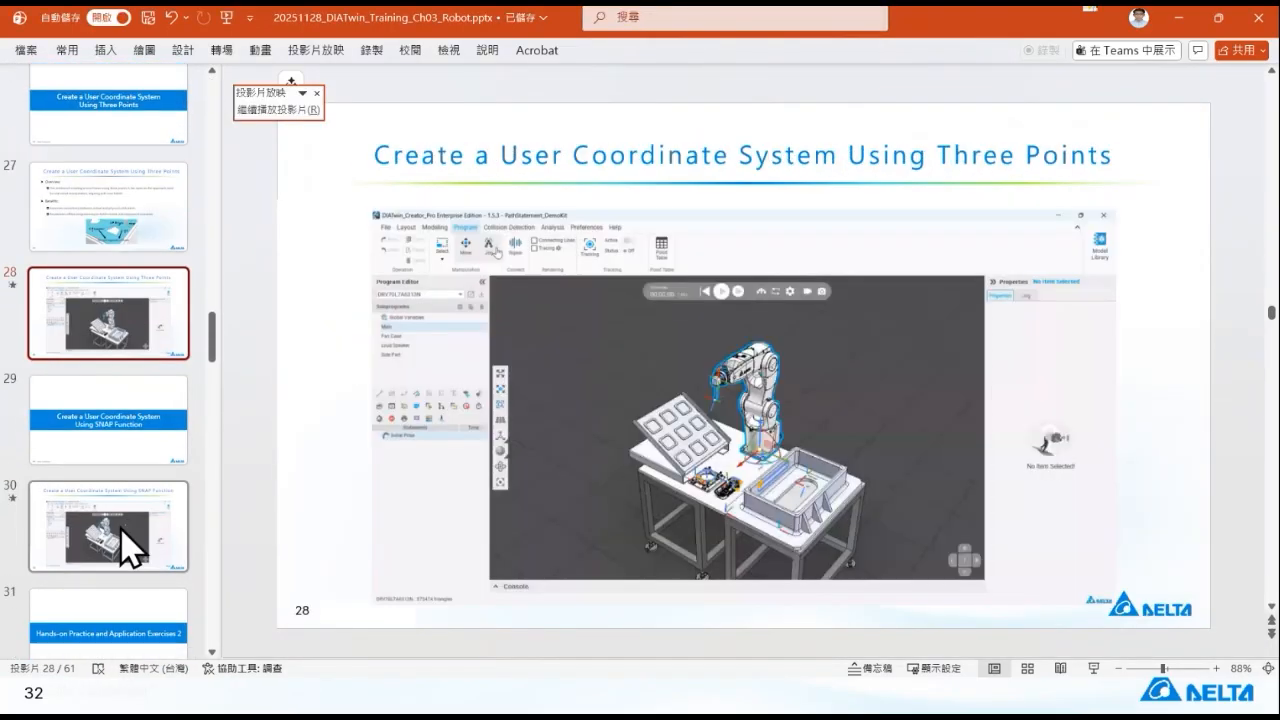
- Open slide 32, "Exercises 2 – Create User Frame", and change the quoted option in instruction 2 to "Move UF"
click(121, 528)
scroll(140, 540, down, 3)
click(129, 485)
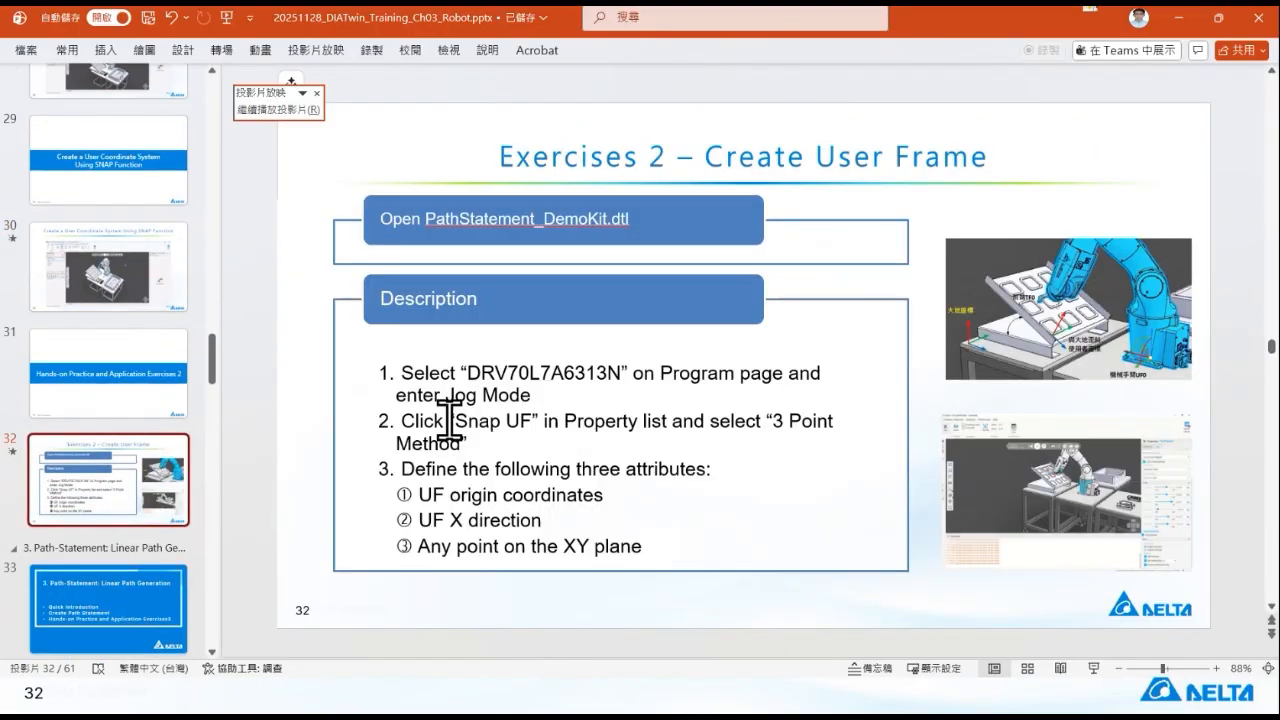
double_click(450, 420)
text(Move)
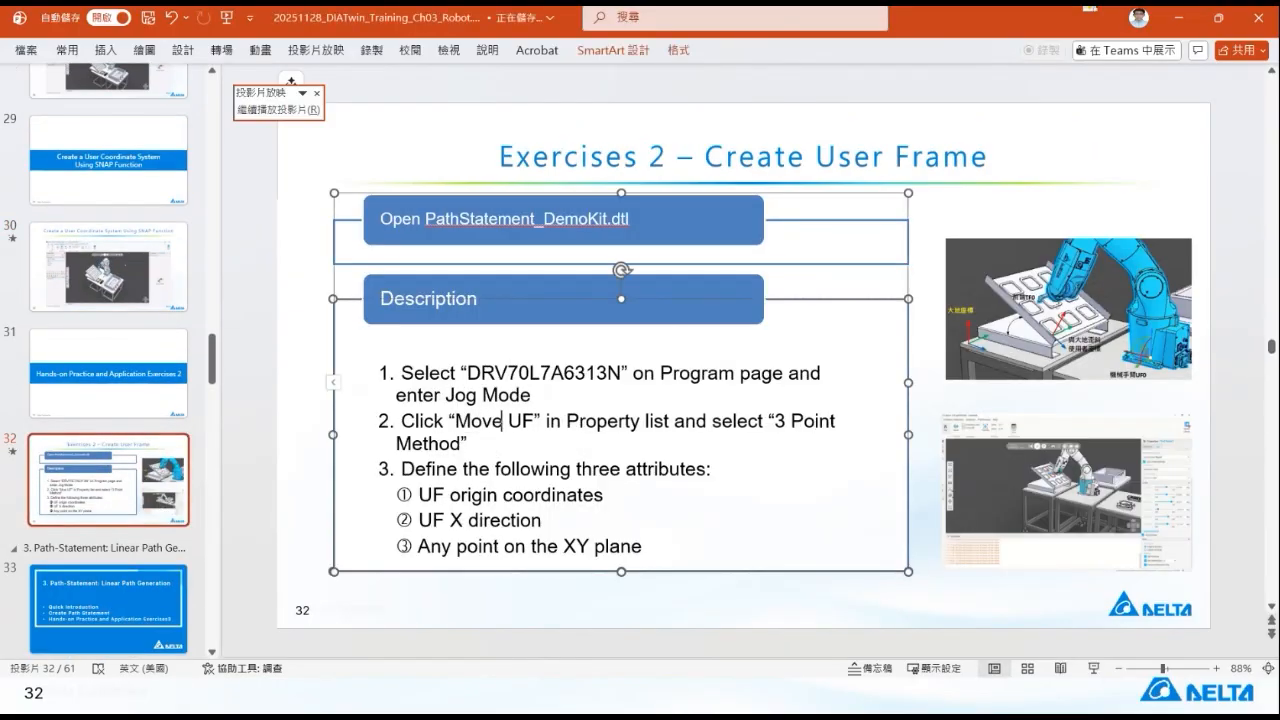
- Switch to DIATwin Creator, cancel UF2's move settings and open the list of reference user frames
key(alt+Tab)
key(alt+Tab)
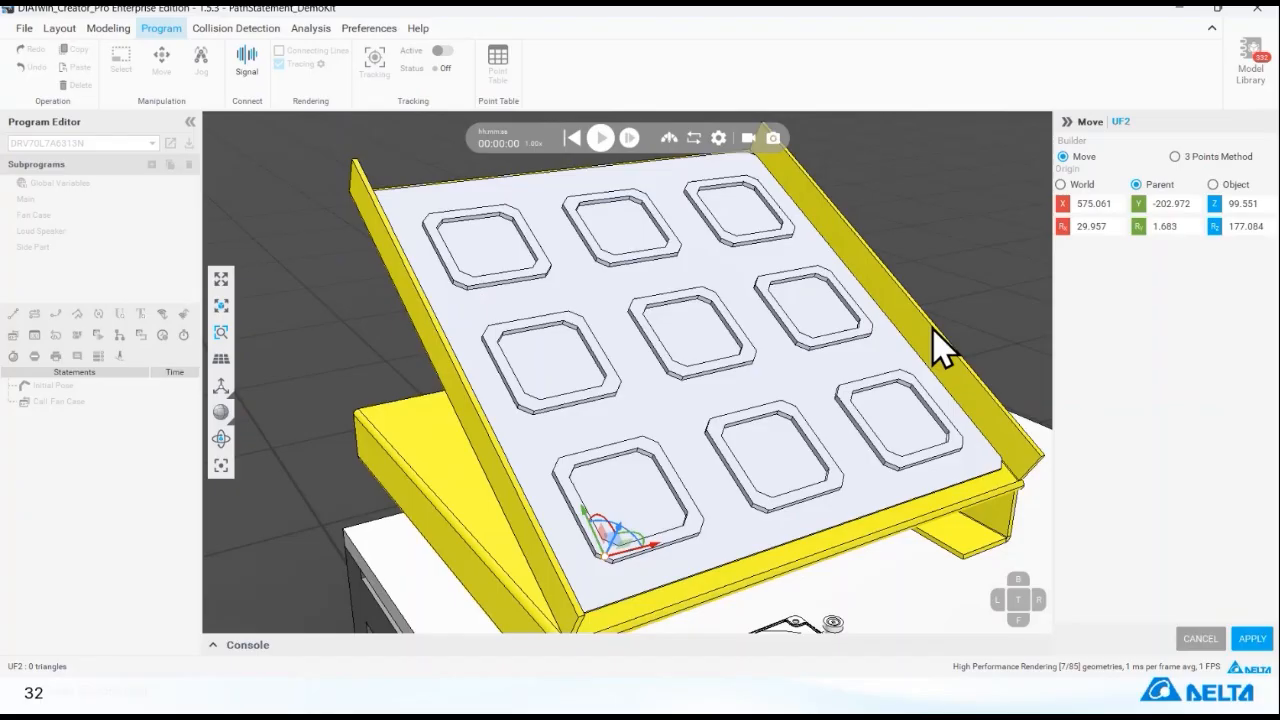
click(1200, 638)
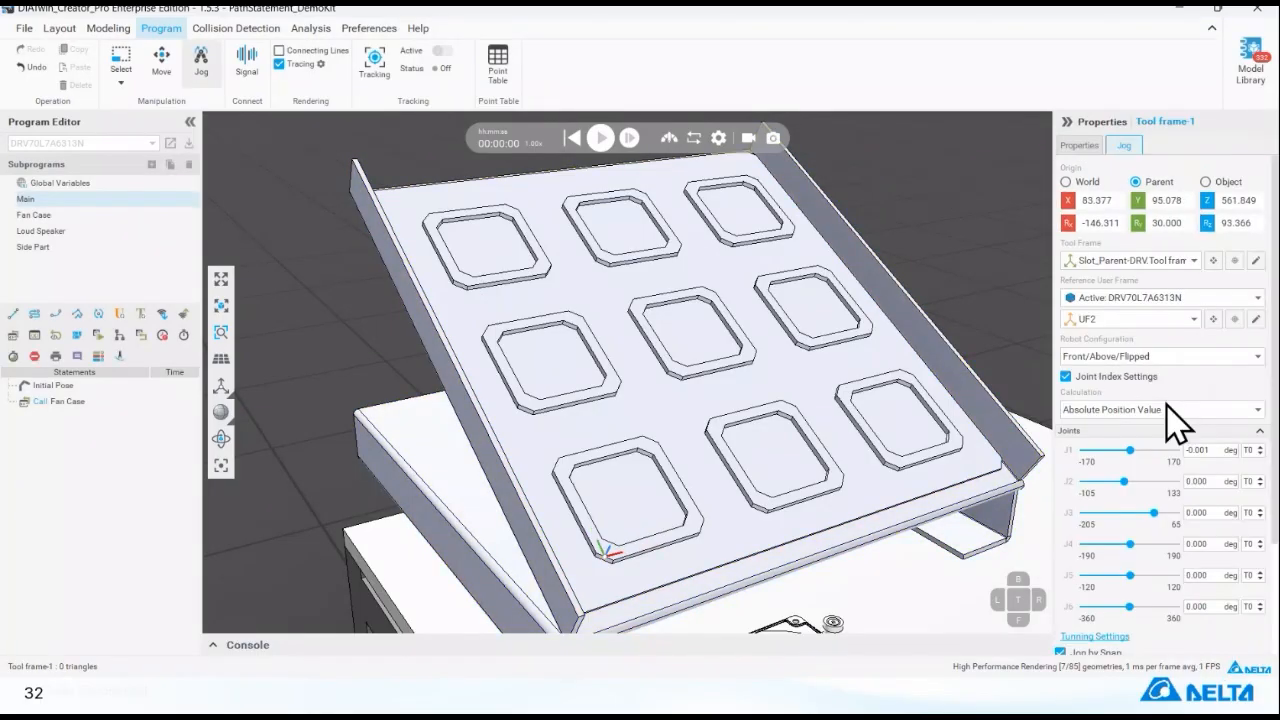
click(1194, 319)
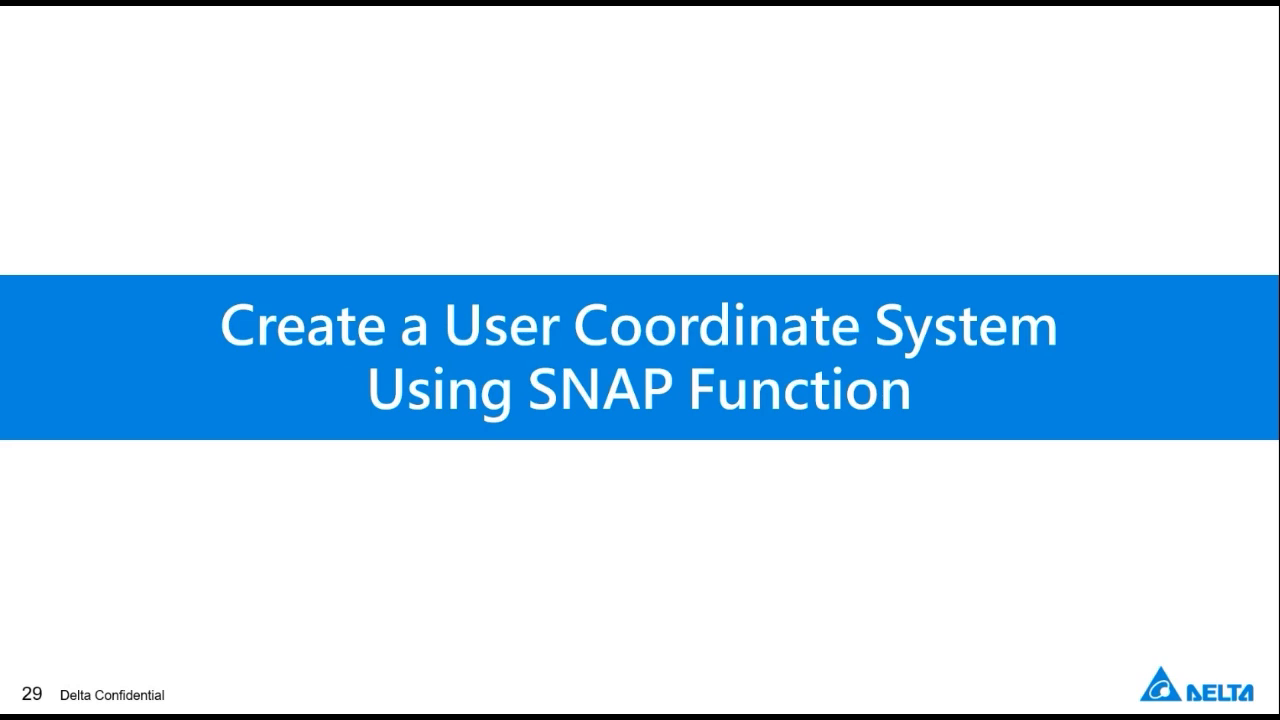
- Advance the slide show to "Create a User Coordinate System Using SNAP Function", pause its video and return to DIATwin Creator
click(945, 509)
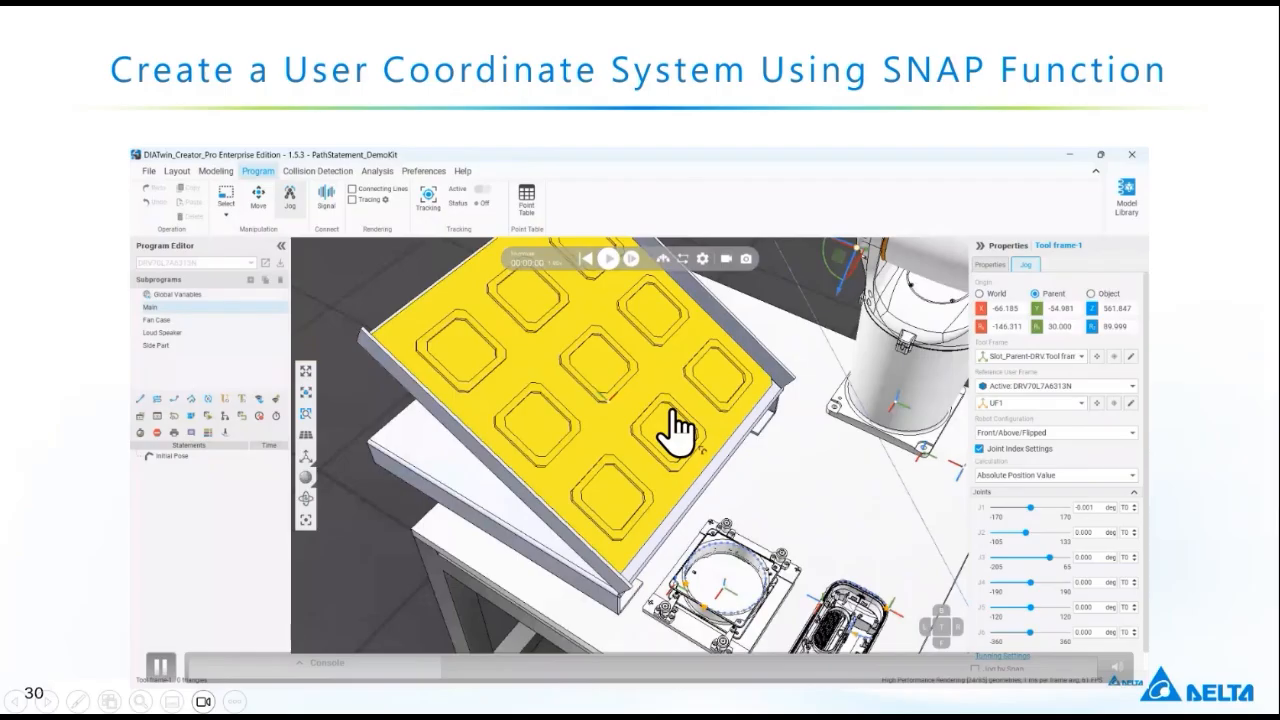
click(159, 668)
key(alt+Tab)
key(alt+Tab)
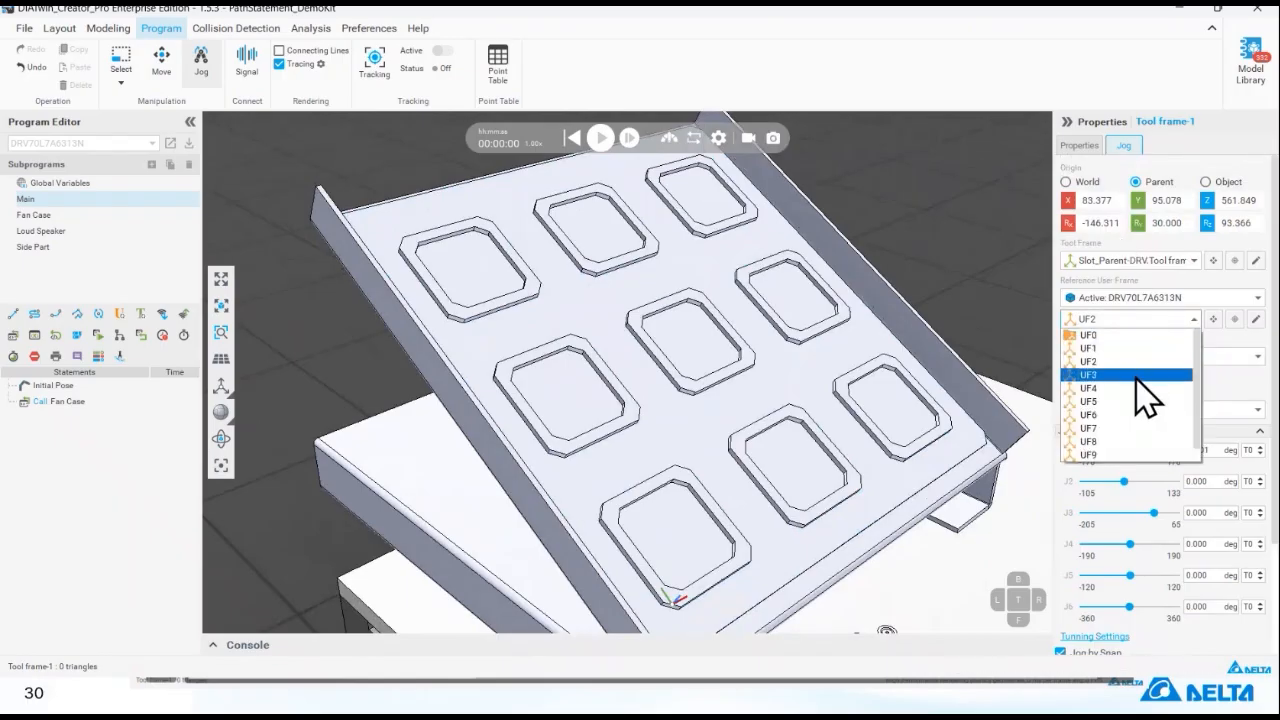
- Open the Snap settings for user frame UF3 and use Edge & Surface to snap it on the tray's near corner pocket
click(1234, 319)
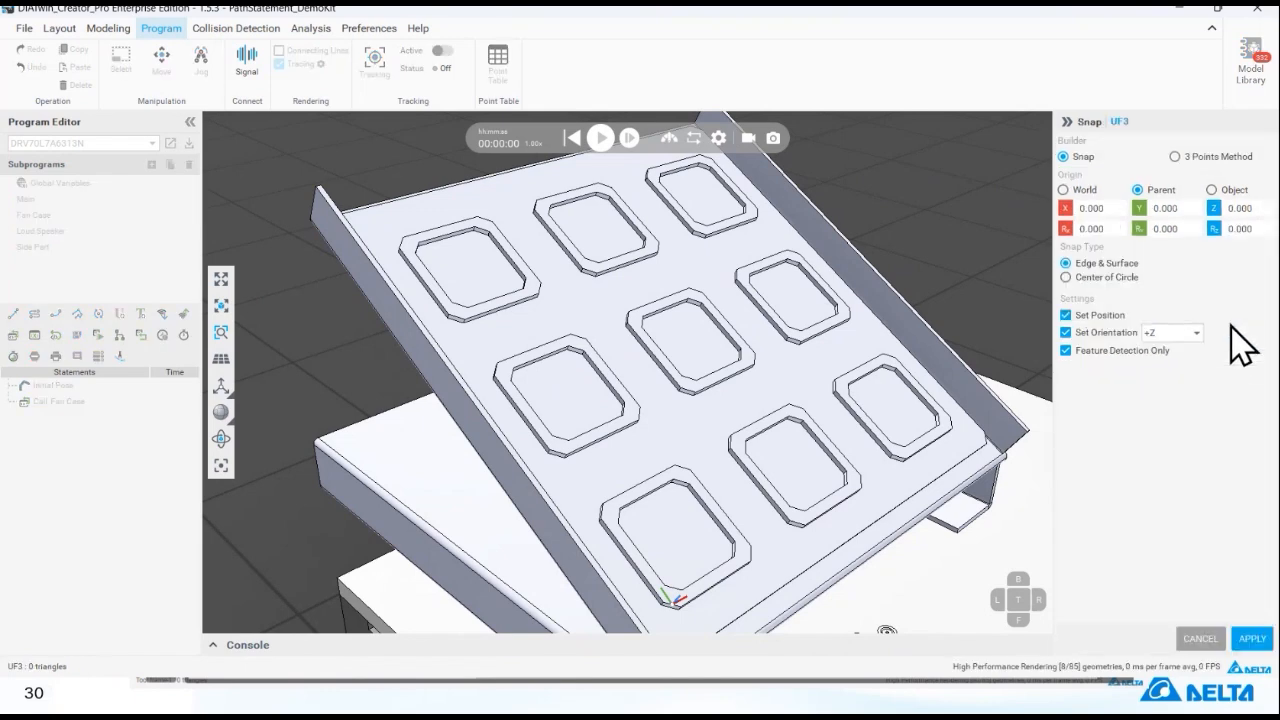
scroll(700, 598, up, 3)
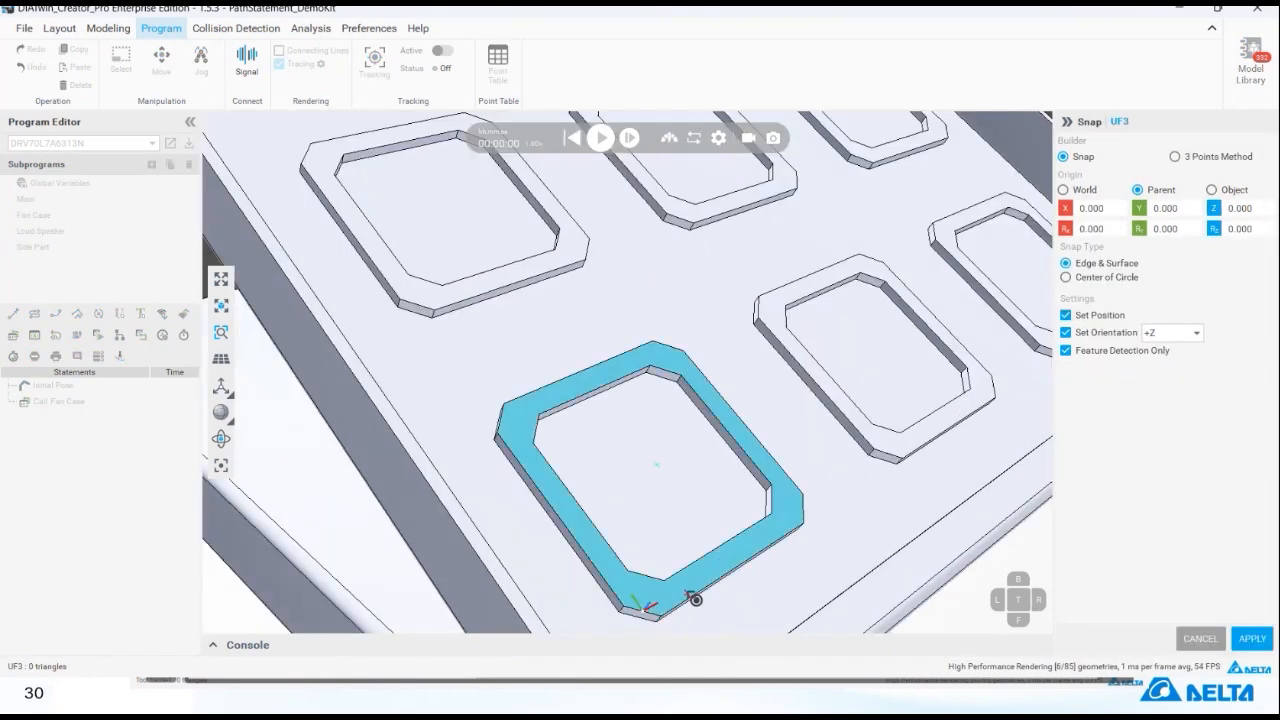
scroll(694, 599, up, 5)
click(519, 547)
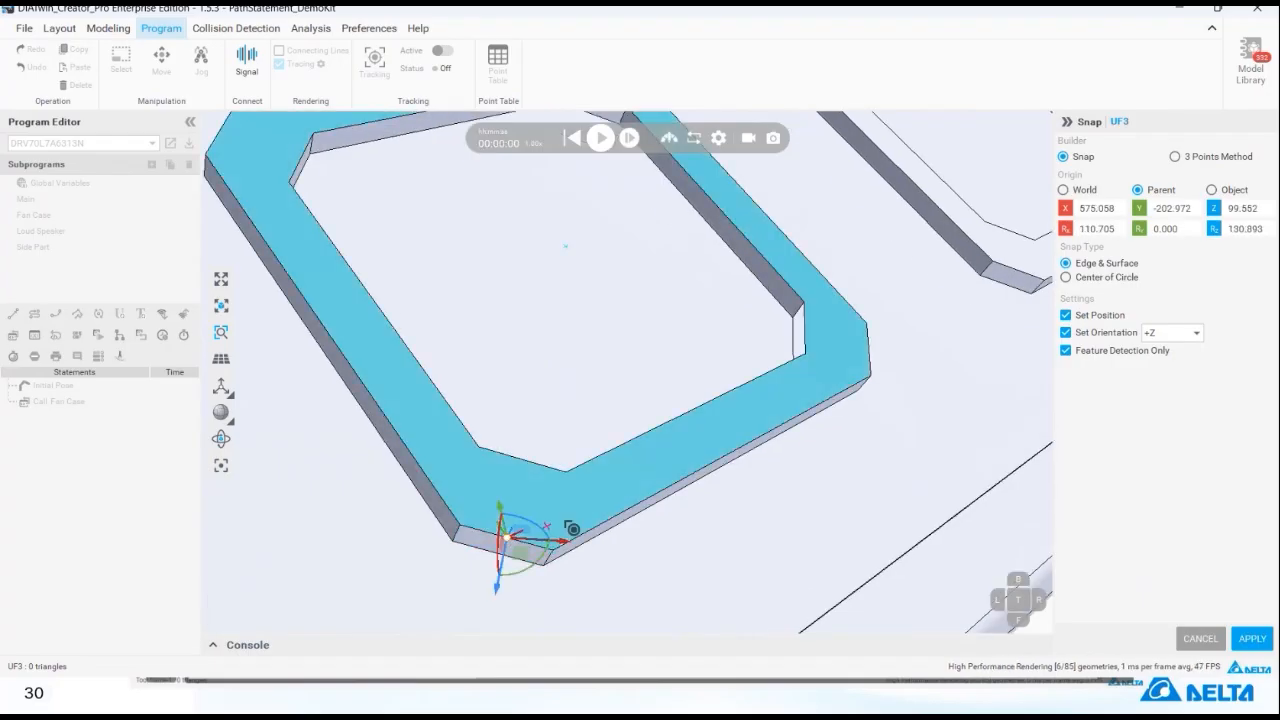
click(538, 497)
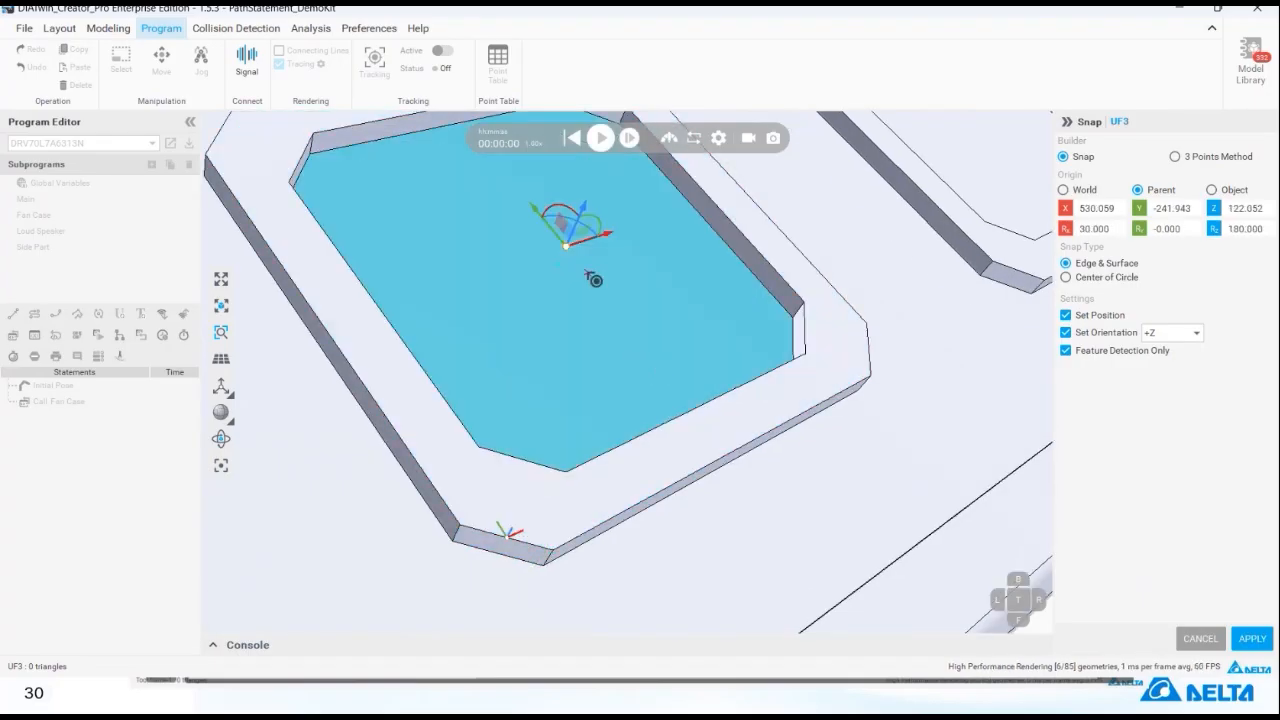
drag(592, 250, 497, 533)
mouse_move(625, 499)
right_down()
mouse_move(661, 476)
mouse_move(601, 484)
mouse_move(612, 484)
right_up()
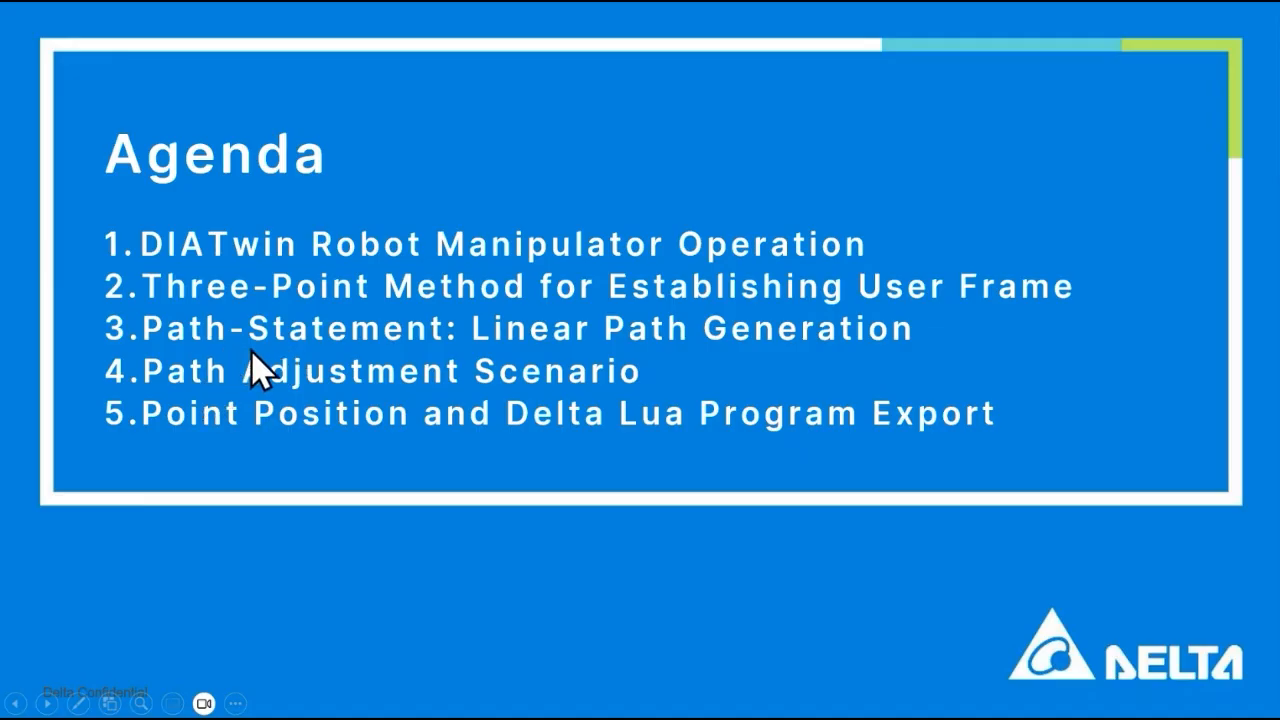
- Advance the slide show from the Agenda through the Exercises 2 slide to the section slide "3. Path-Statement: Linear Path Generation"
click(488, 351)
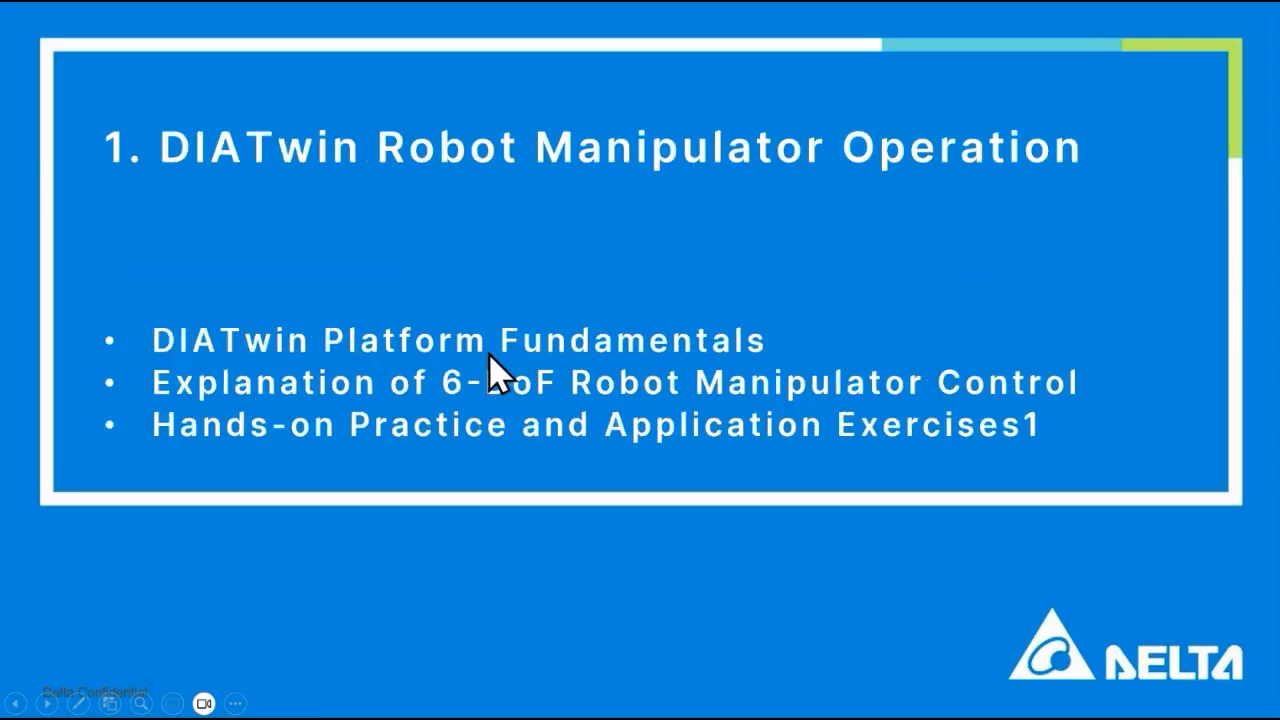
click(489, 355)
click(489, 355)
click(489, 355)
scroll(489, 357, down, 20)
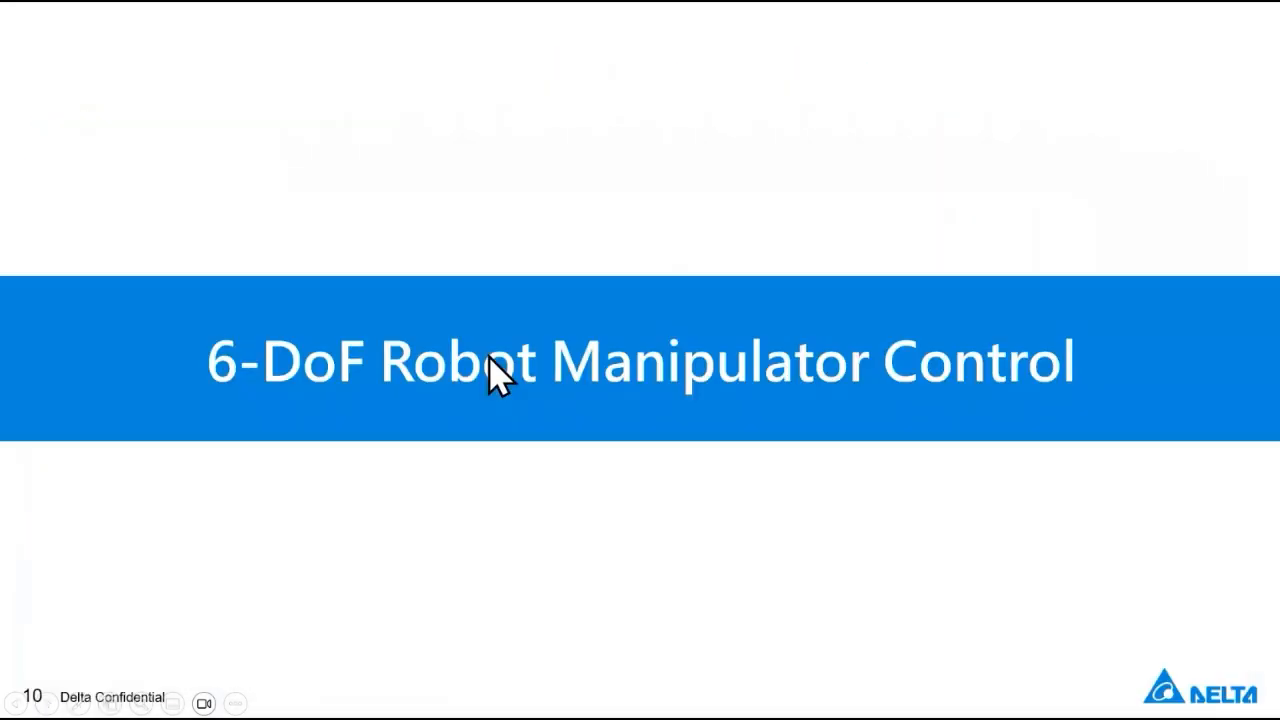
scroll(489, 360, down, 6)
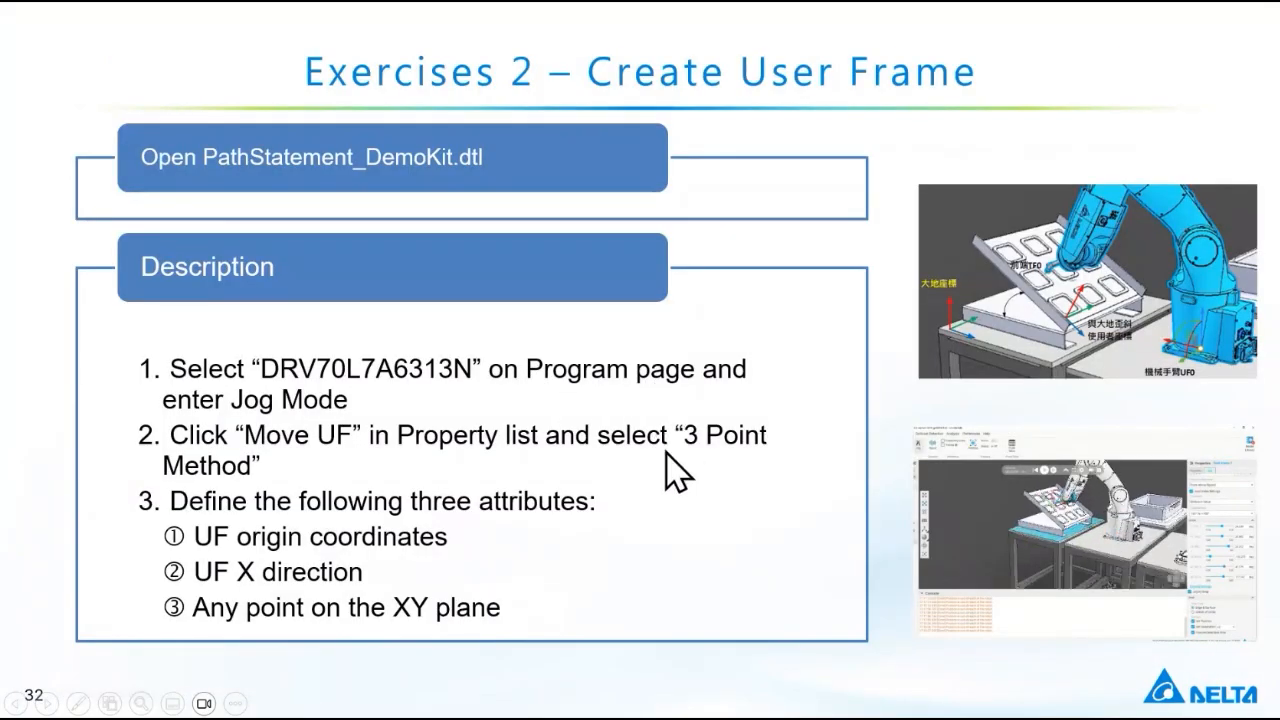
click(740, 443)
scroll(616, 420, down, 1)
scroll(616, 420, up, 1)
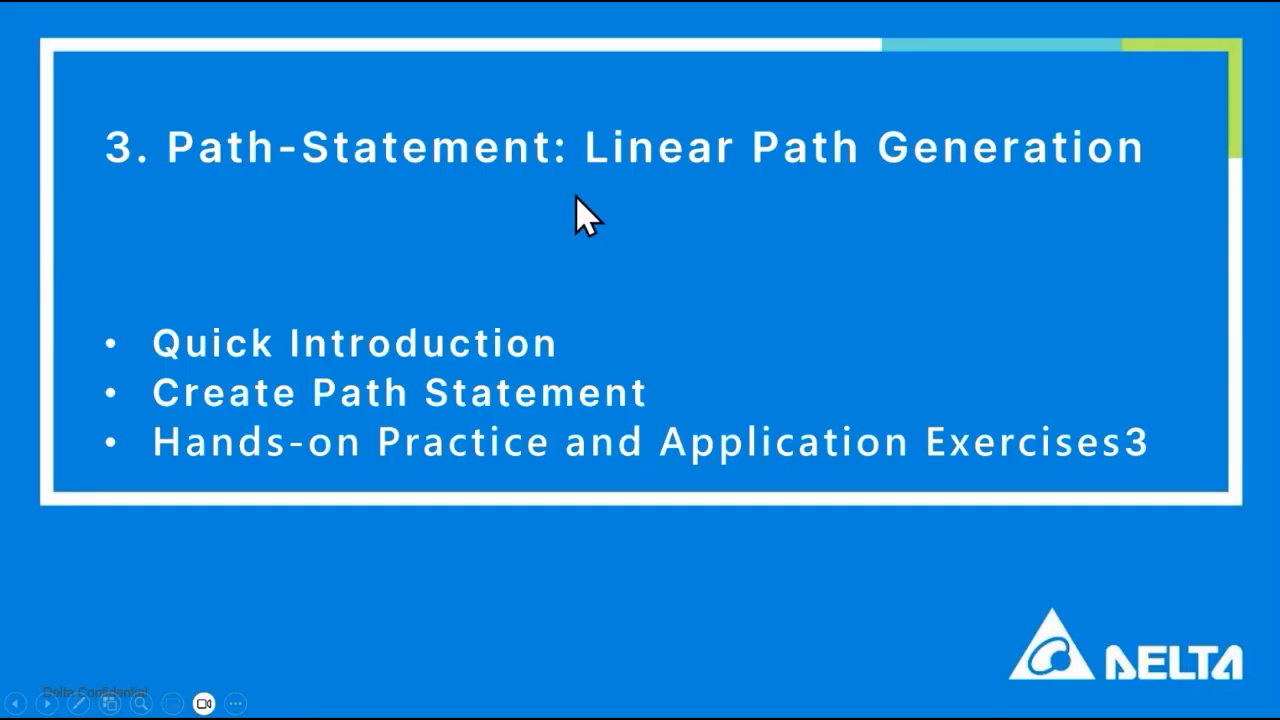
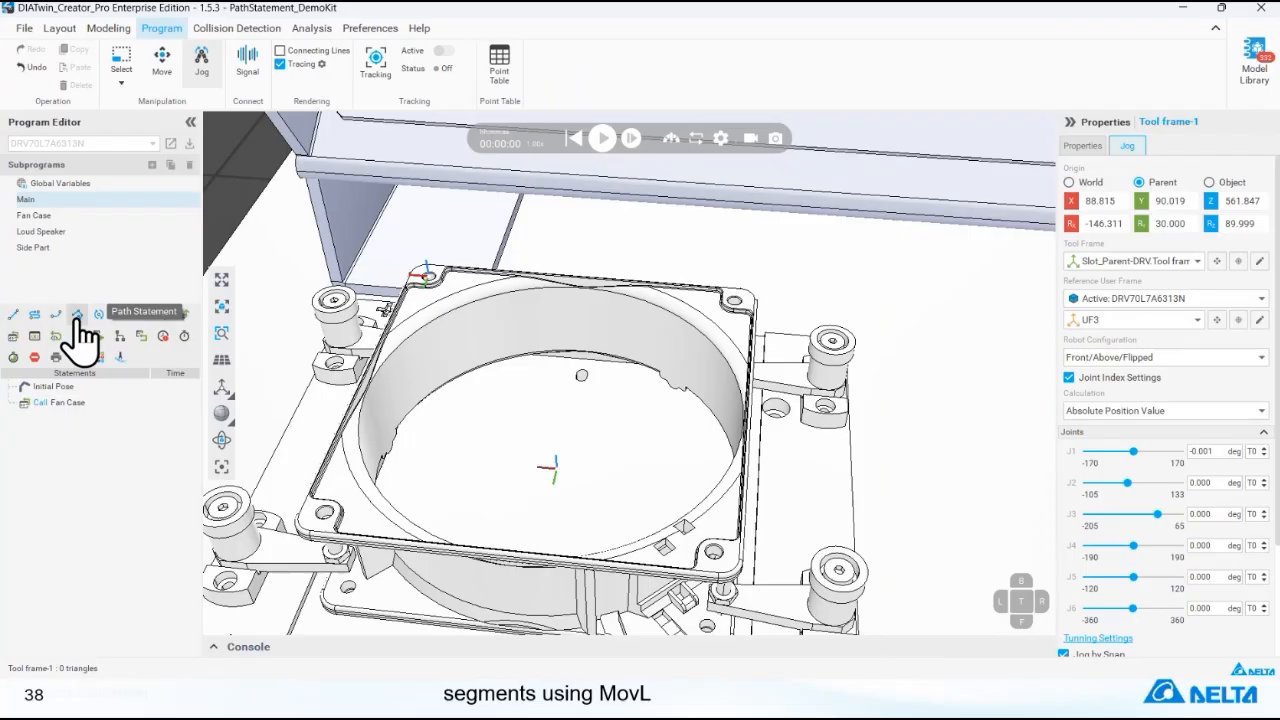
- Start a Path Statement in the Main program and select the first arc of the fan case's upper inner rim
click(77, 316)
click(488, 303)
click(485, 296)
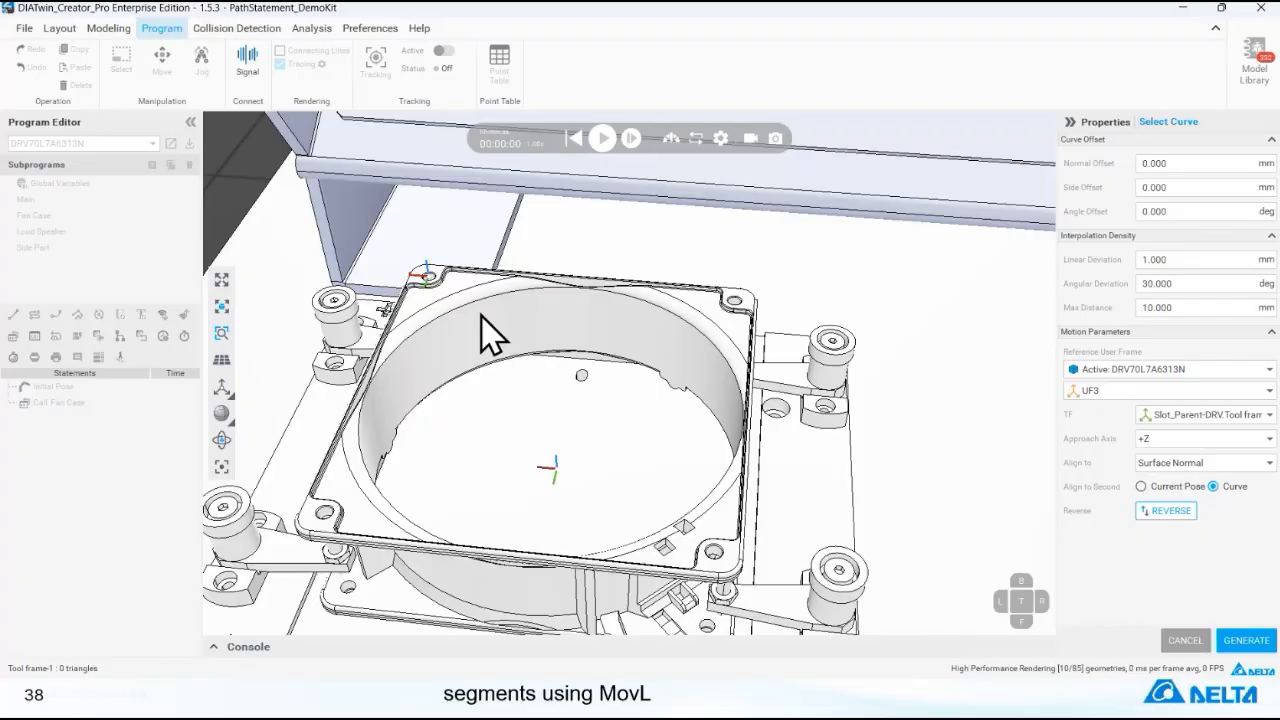
scroll(481, 318, up, 3)
click(465, 297)
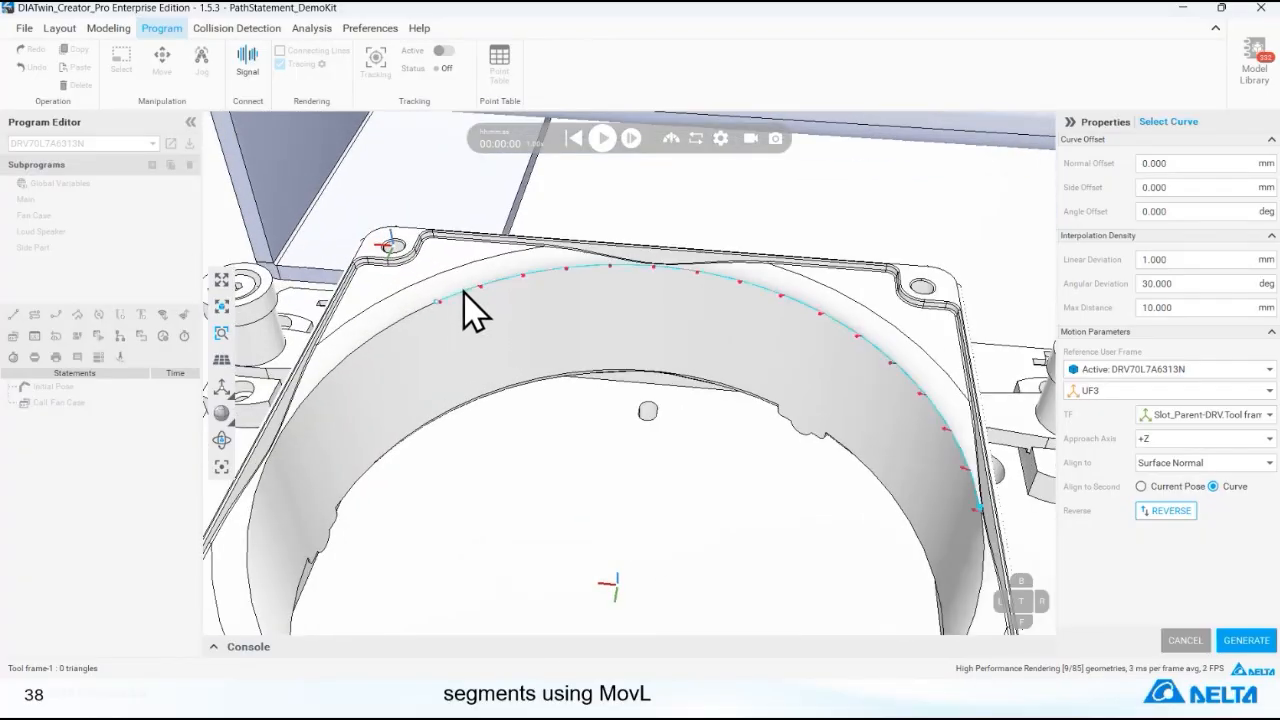
middle_drag(464, 290, 469, 292)
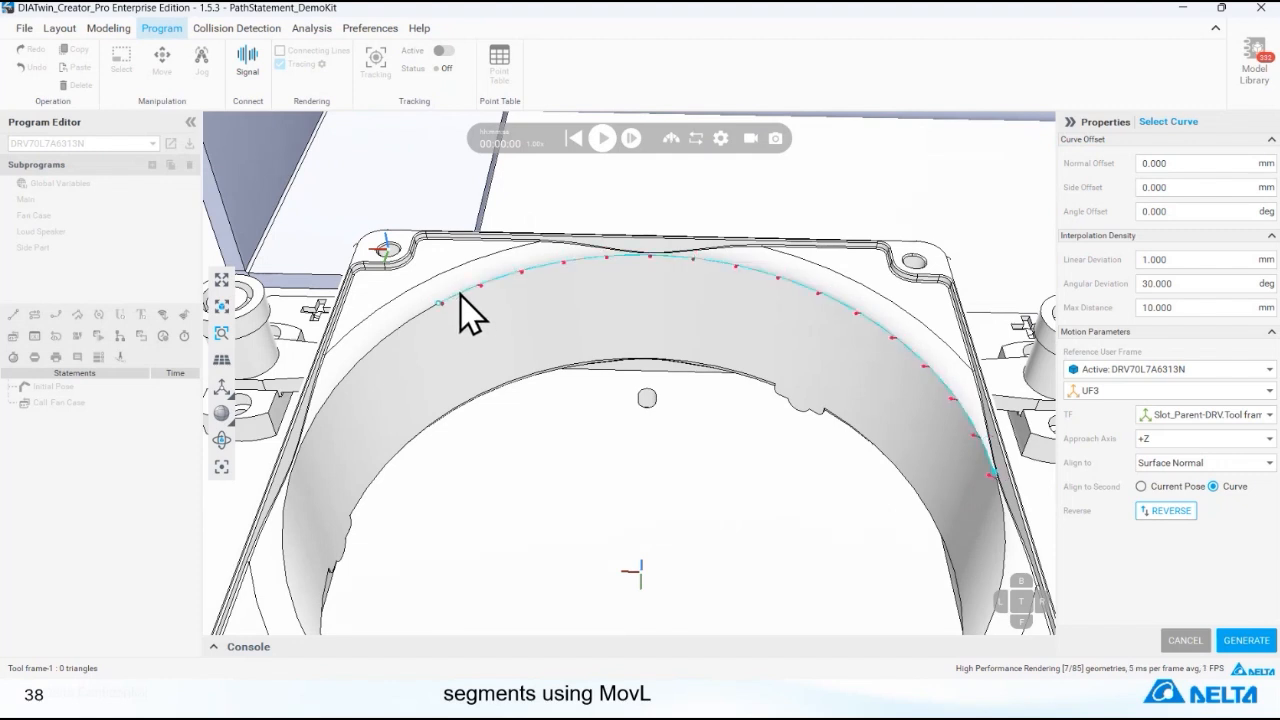
click(460, 293)
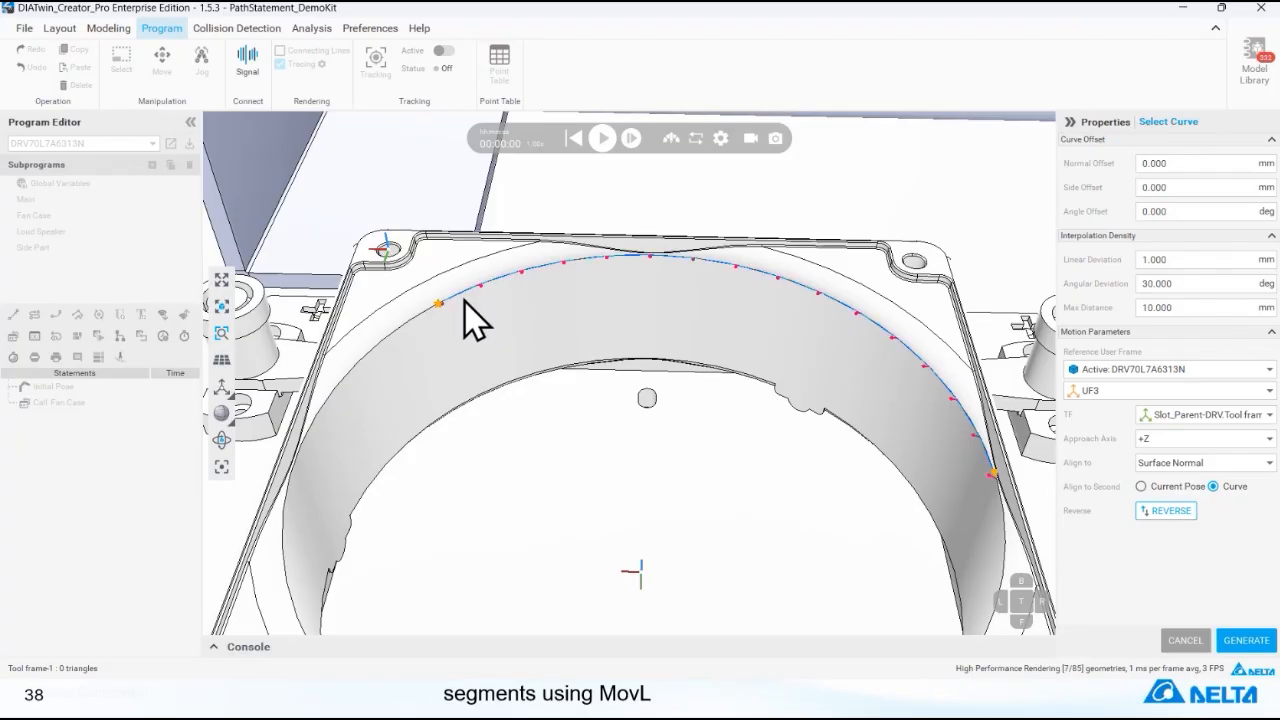
- Follow the fan case's inner rim and add its remaining arc so the selected curve forms a full circle
scroll(476, 320, up, 3)
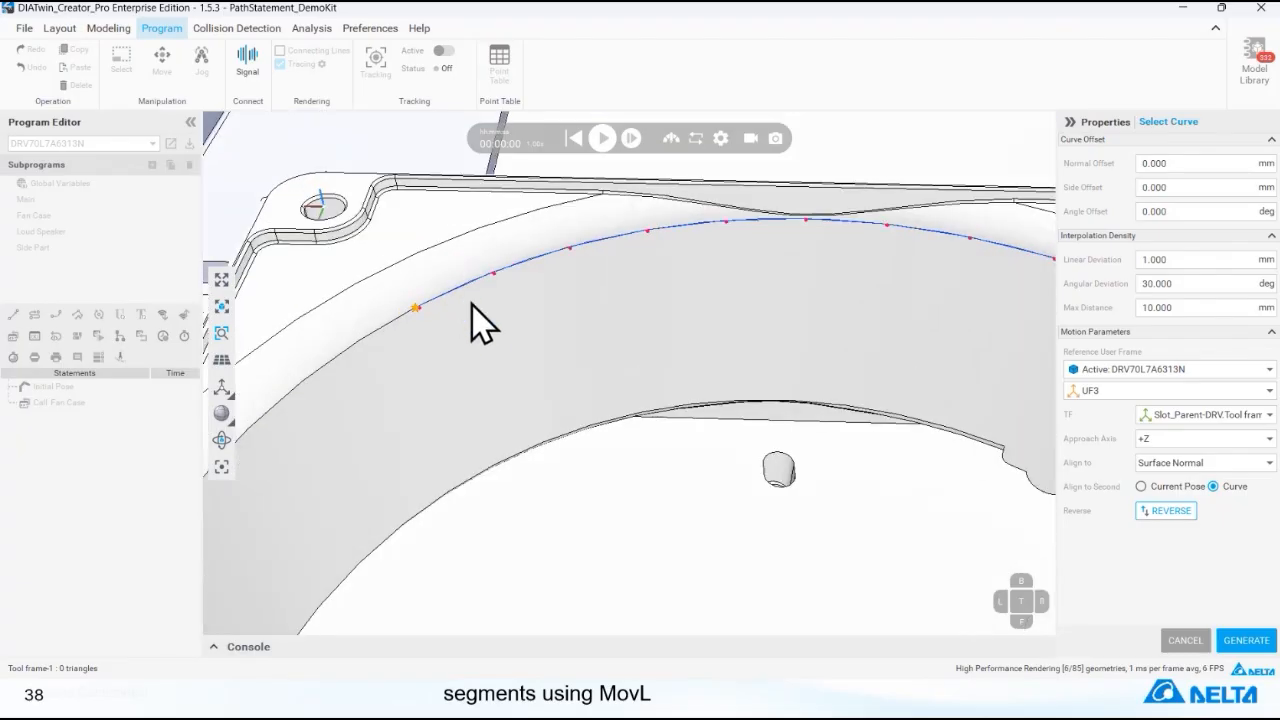
scroll(700, 318, down, 2)
middle_drag(720, 316, 556, 336)
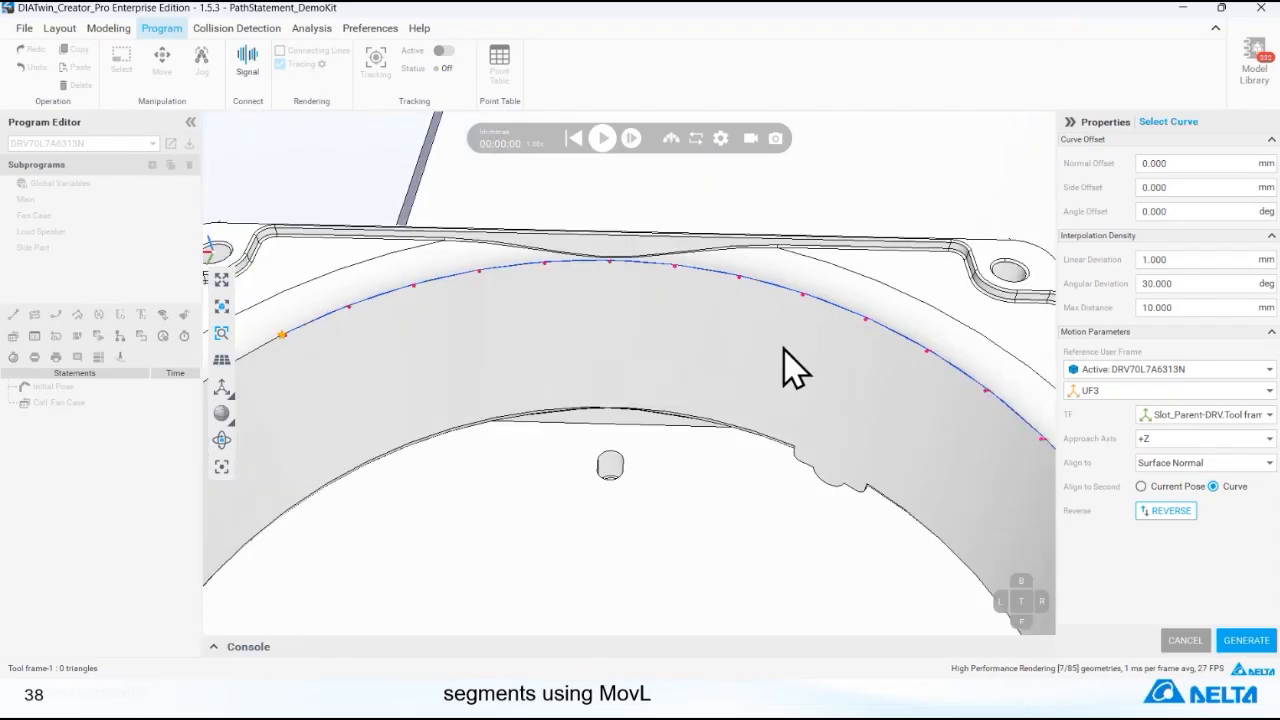
middle_drag(784, 348, 563, 305)
right_drag(563, 305, 769, 265)
right_drag(780, 197, 585, 398)
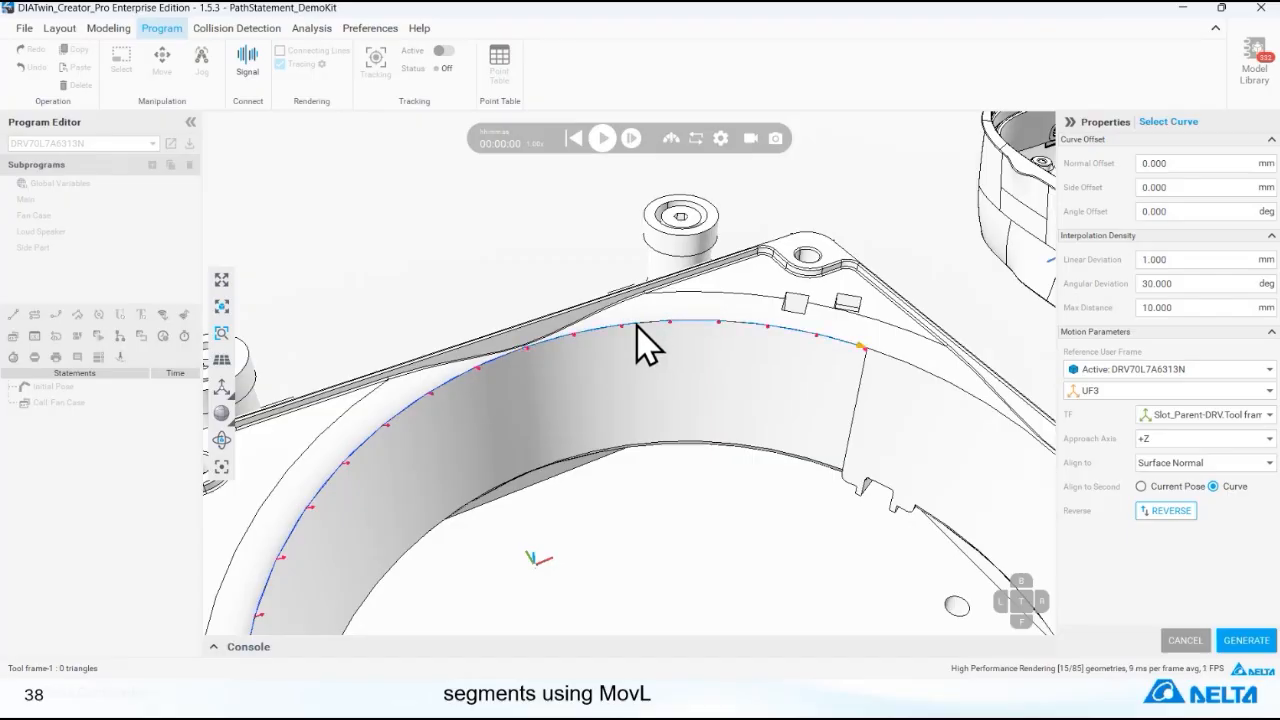
middle_drag(783, 366, 586, 343)
right_drag(586, 343, 663, 343)
middle_drag(708, 306, 643, 325)
right_drag(643, 324, 571, 323)
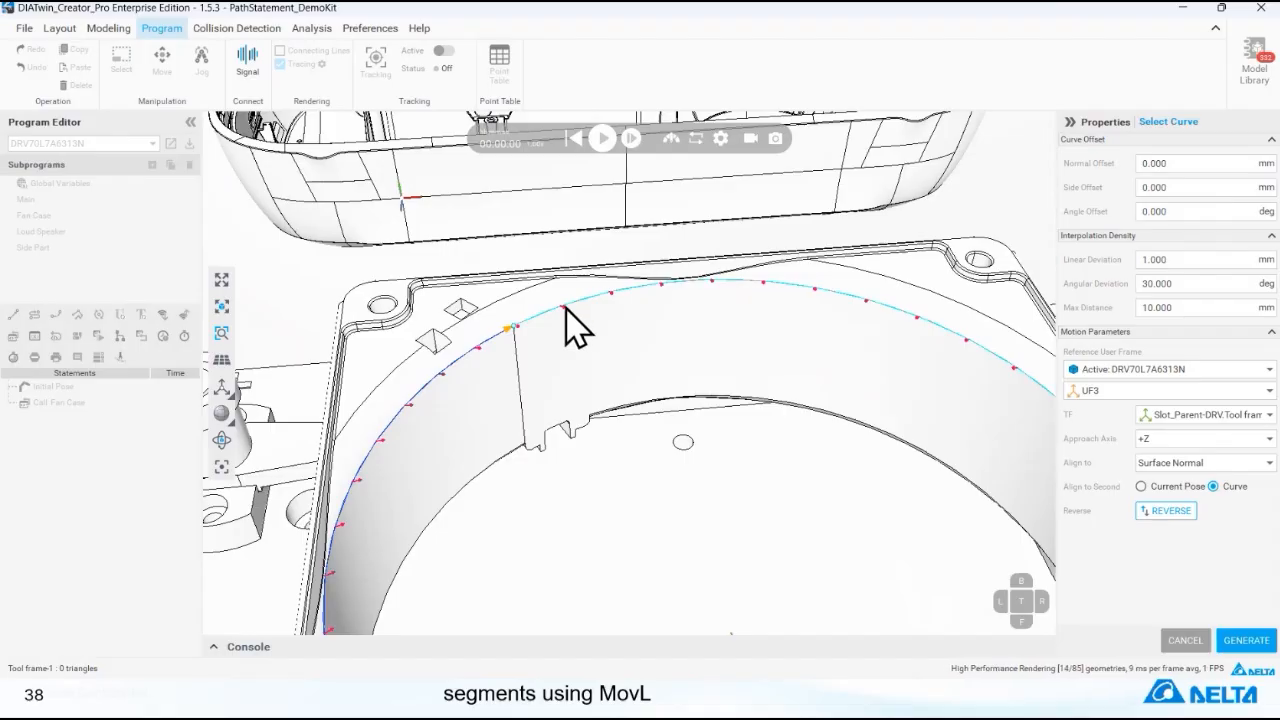
right_drag(760, 331, 488, 248)
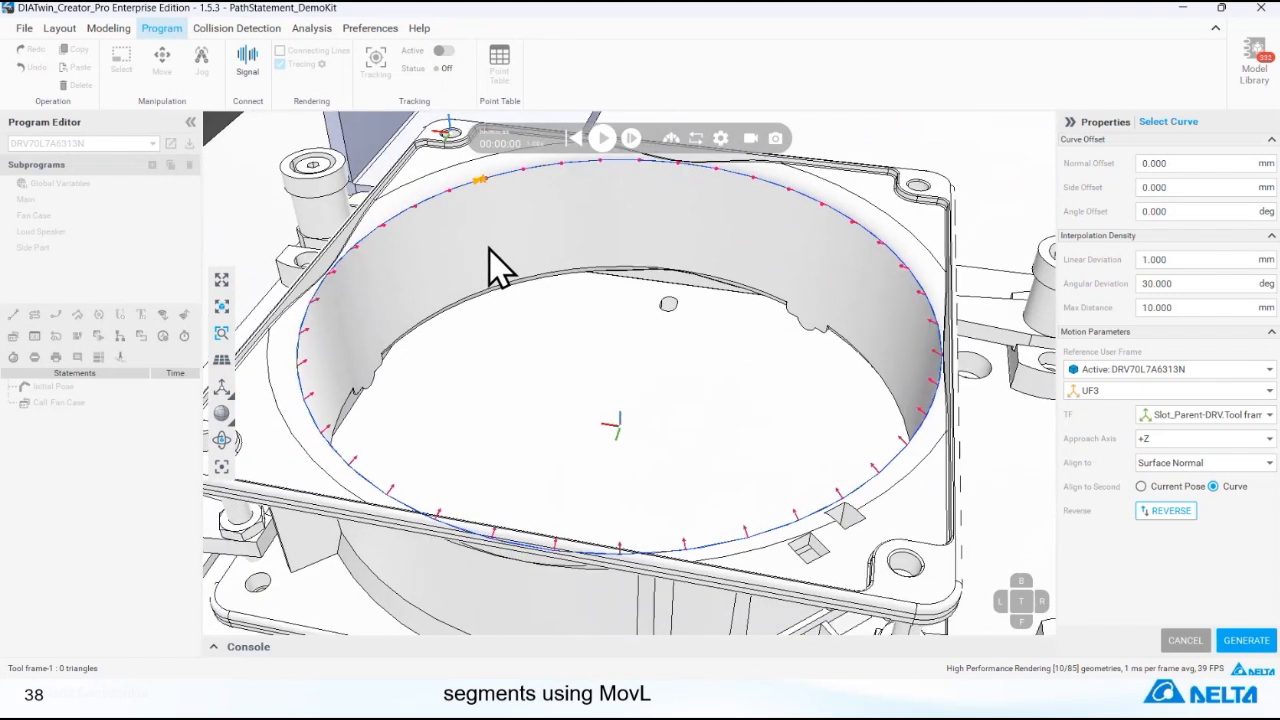
- Switch to the Teams meeting, mute the participant whose microphone is on, and return to DIATwin Creator
key(alt+Tab)
key(Tab)
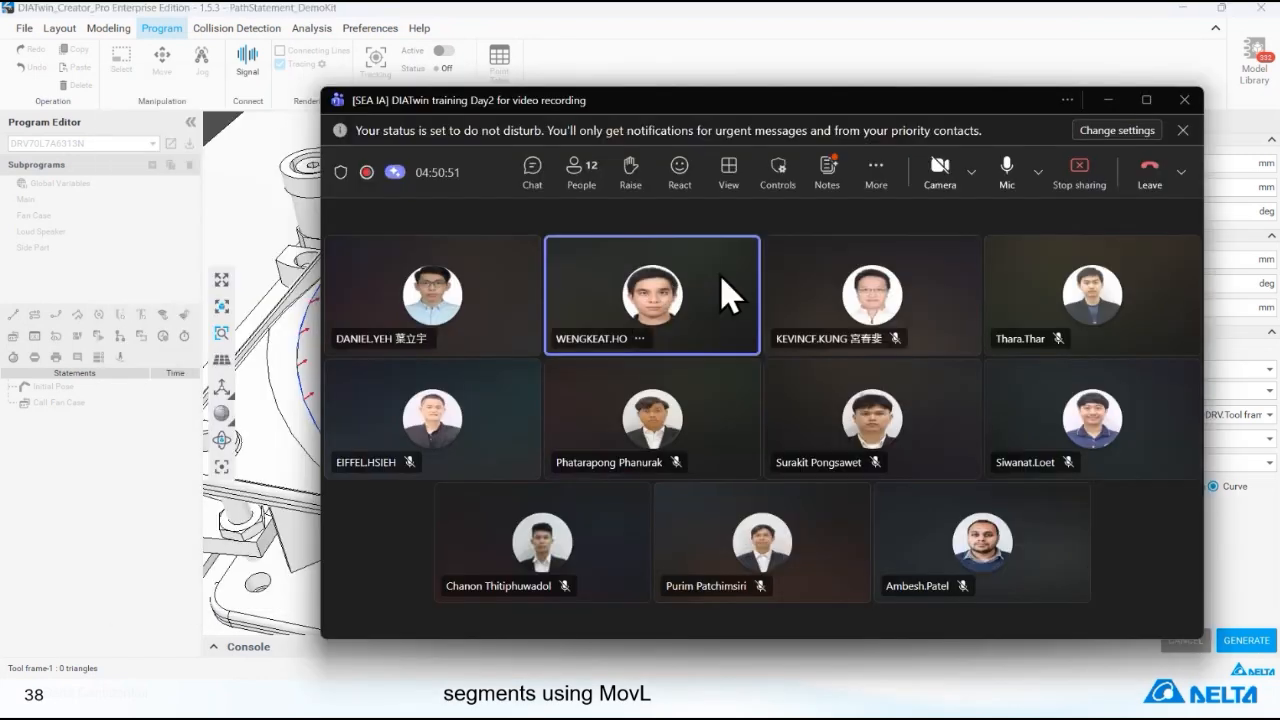
right_click(648, 318)
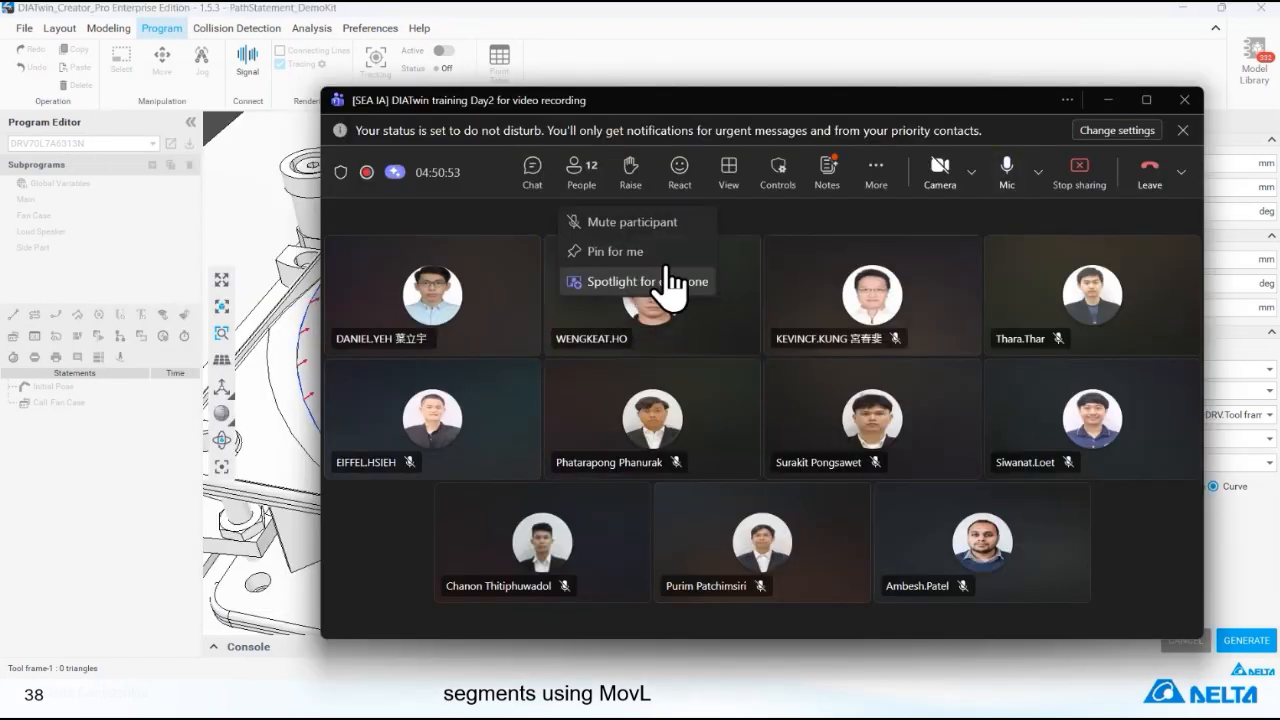
click(652, 226)
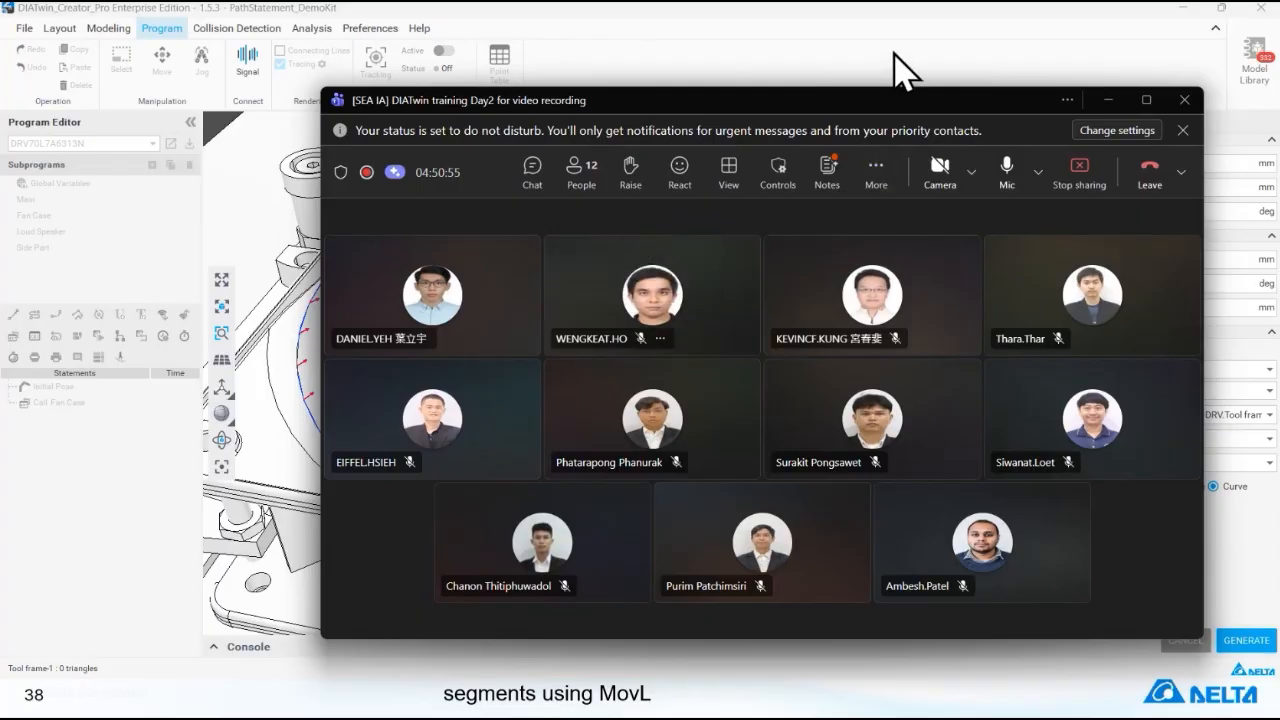
key(alt+Tab)
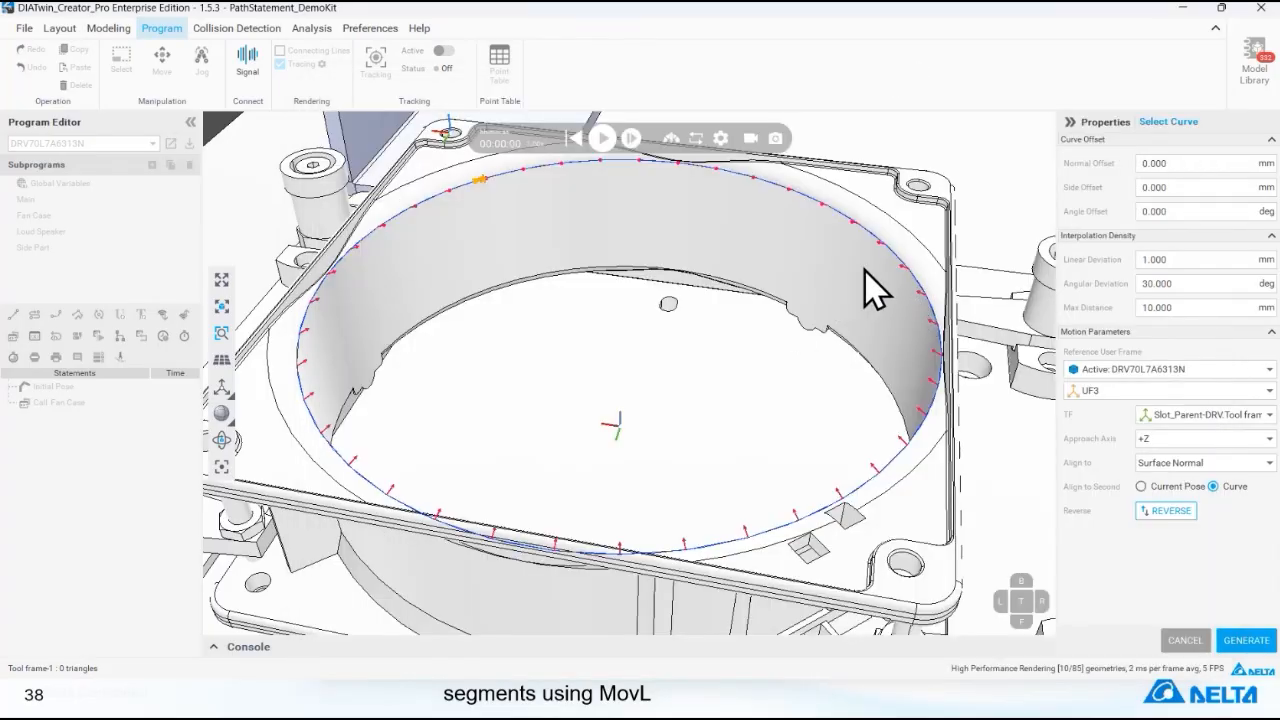
- Inspect the direction arrows around the fan case rim and set the path's Approach Axis to -Z
scroll(873, 303, down, 3)
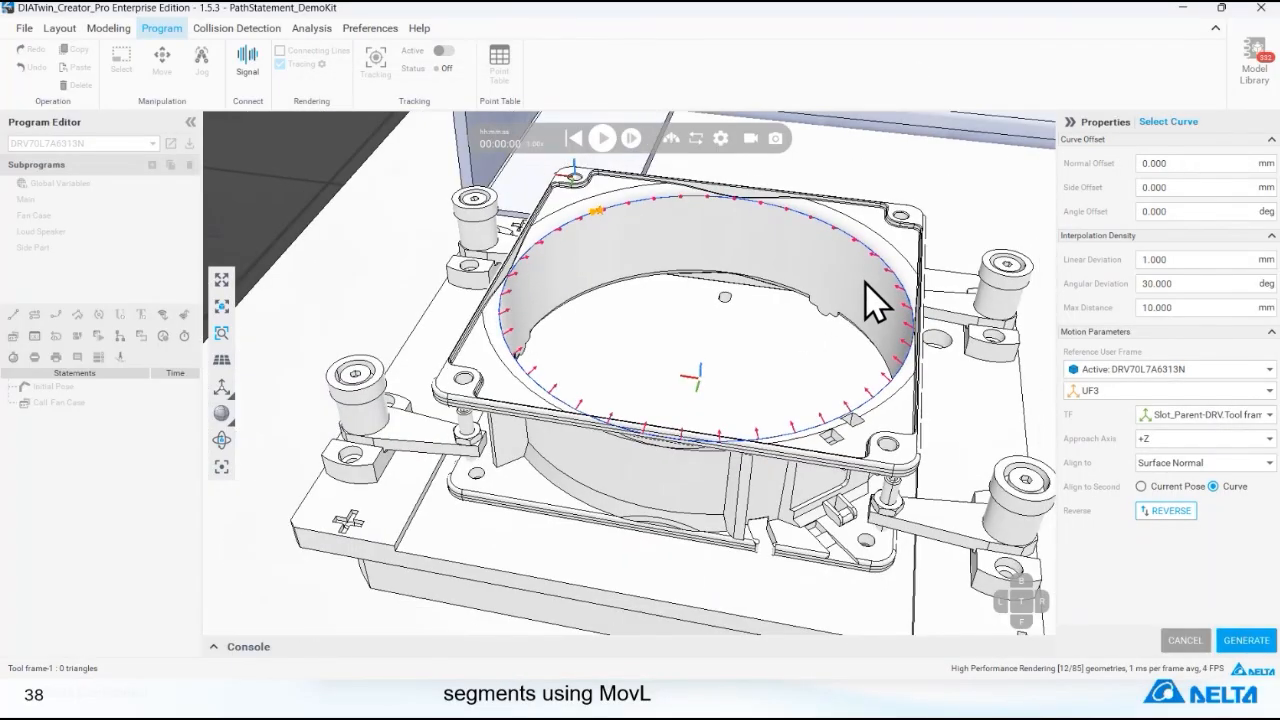
scroll(873, 303, down, 3)
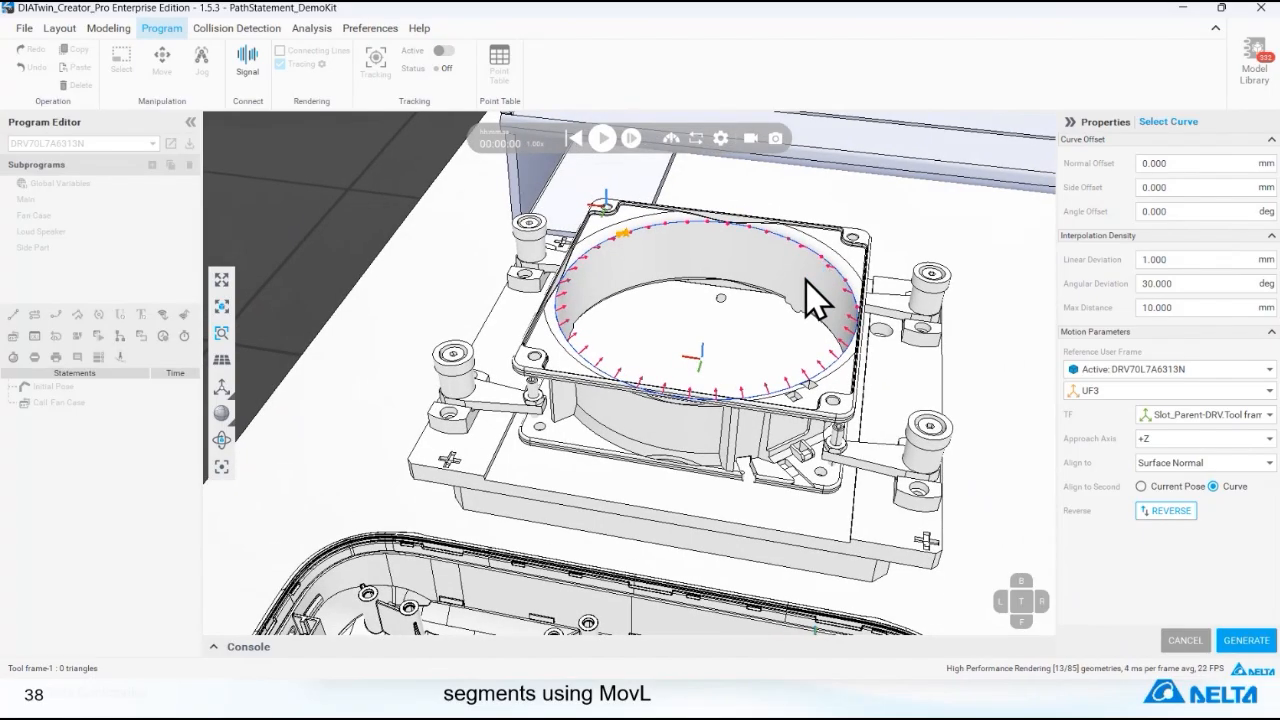
scroll(815, 297, up, 5)
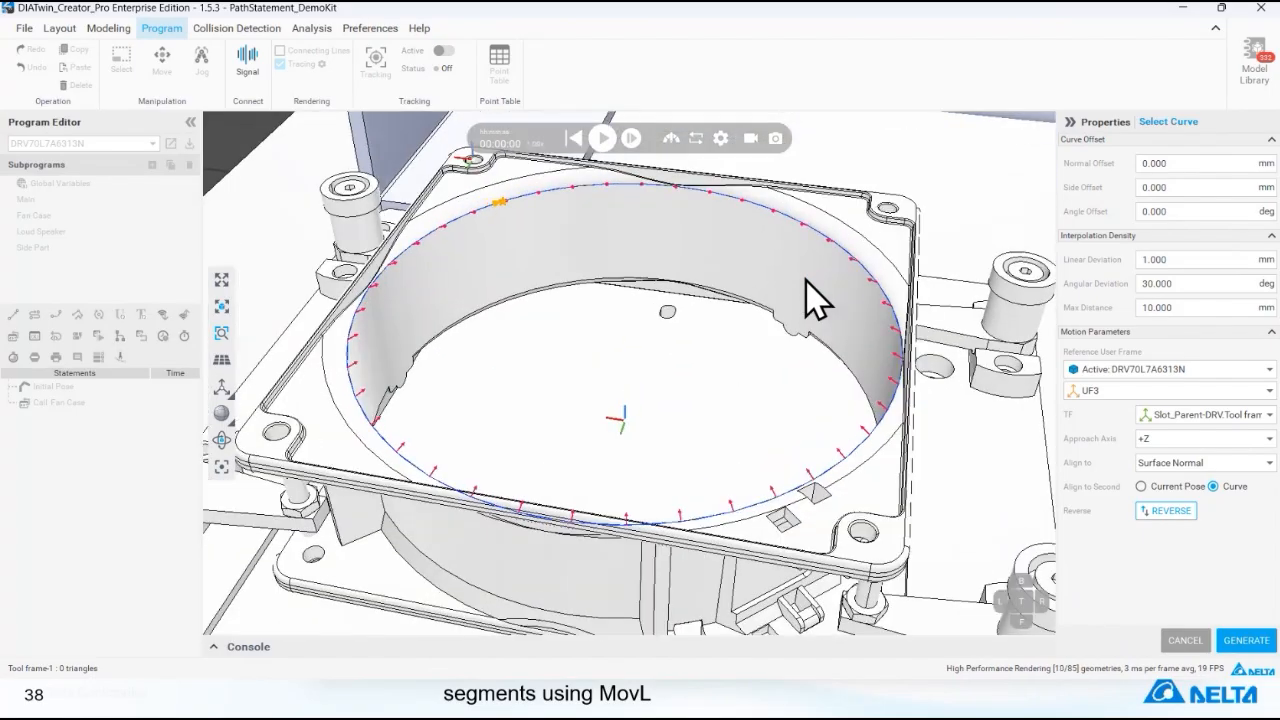
click(1190, 439)
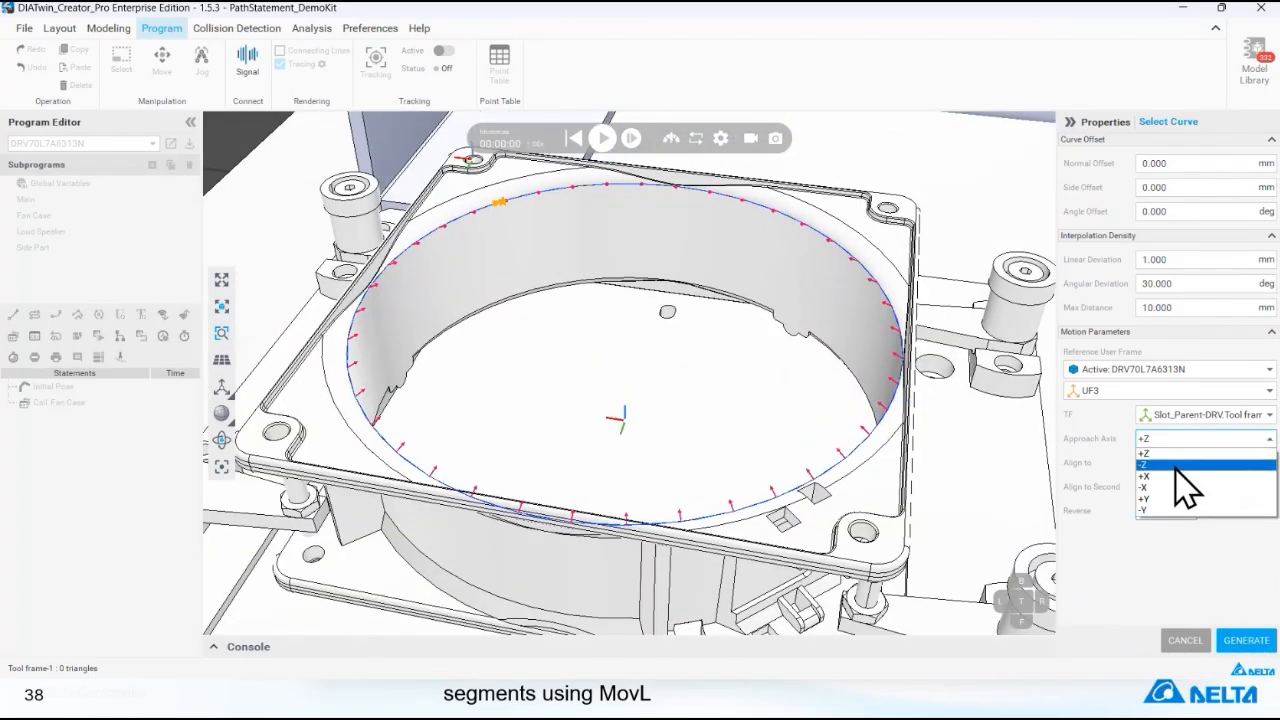
click(1160, 465)
scroll(828, 275, up, 3)
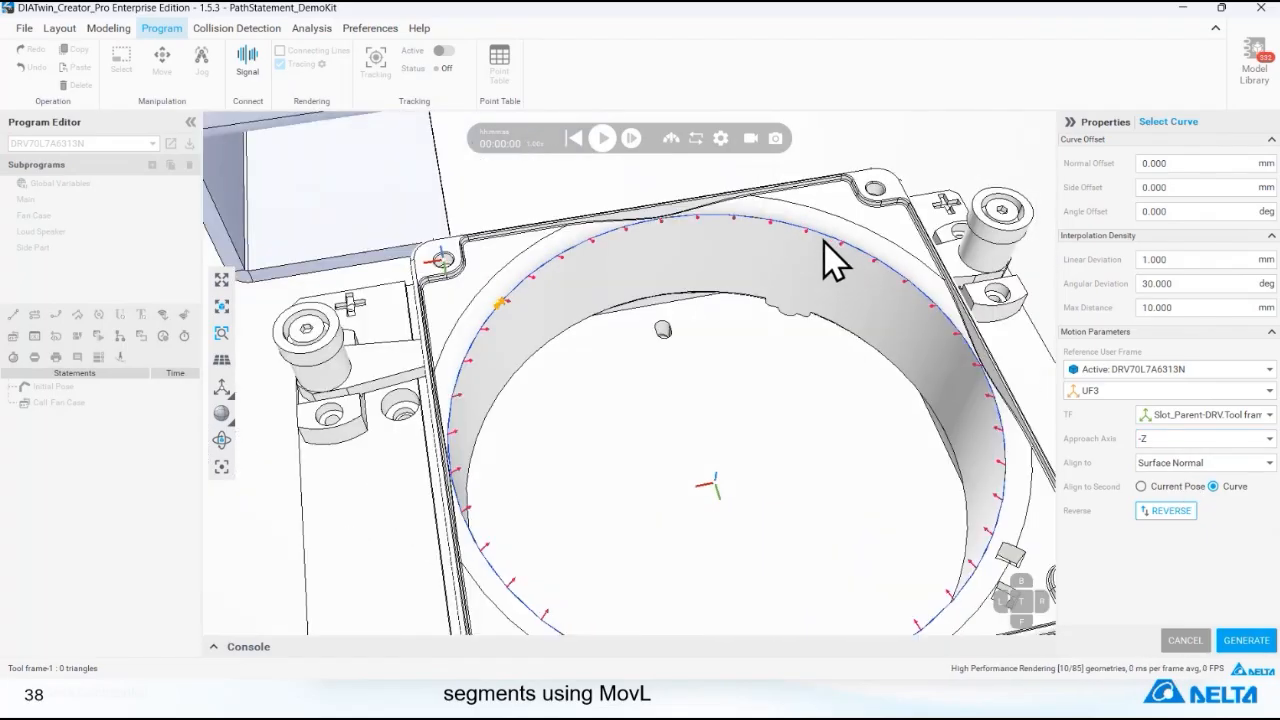
- Deselect one arc of the fan case's upper inner rim and reselect it to restore the full circle
right_drag(575, 290, 524, 295)
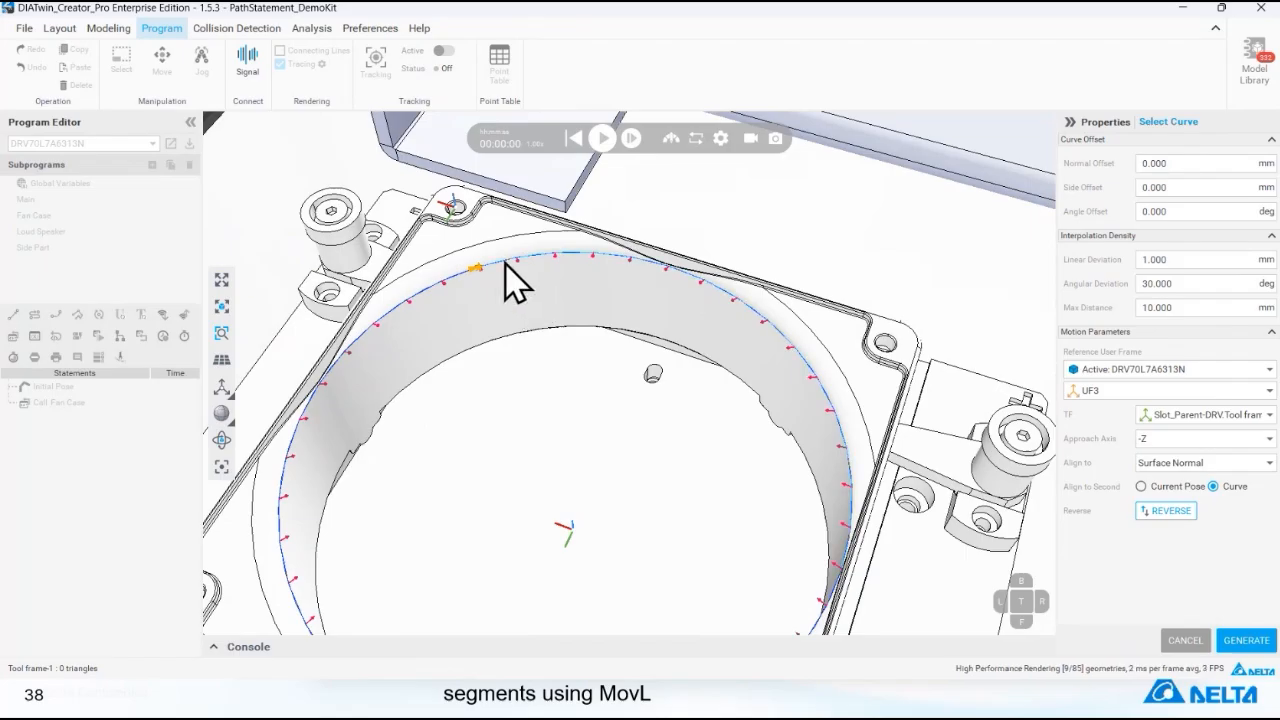
right_drag(457, 286, 535, 320)
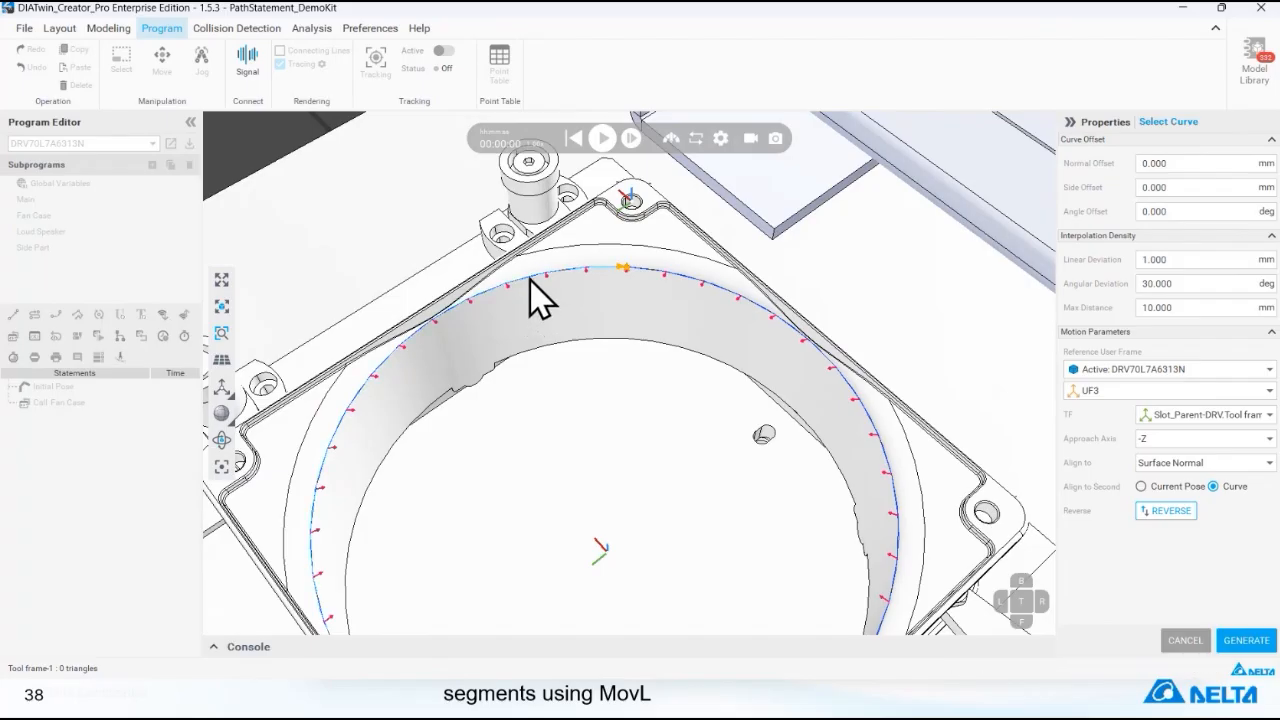
click(530, 280)
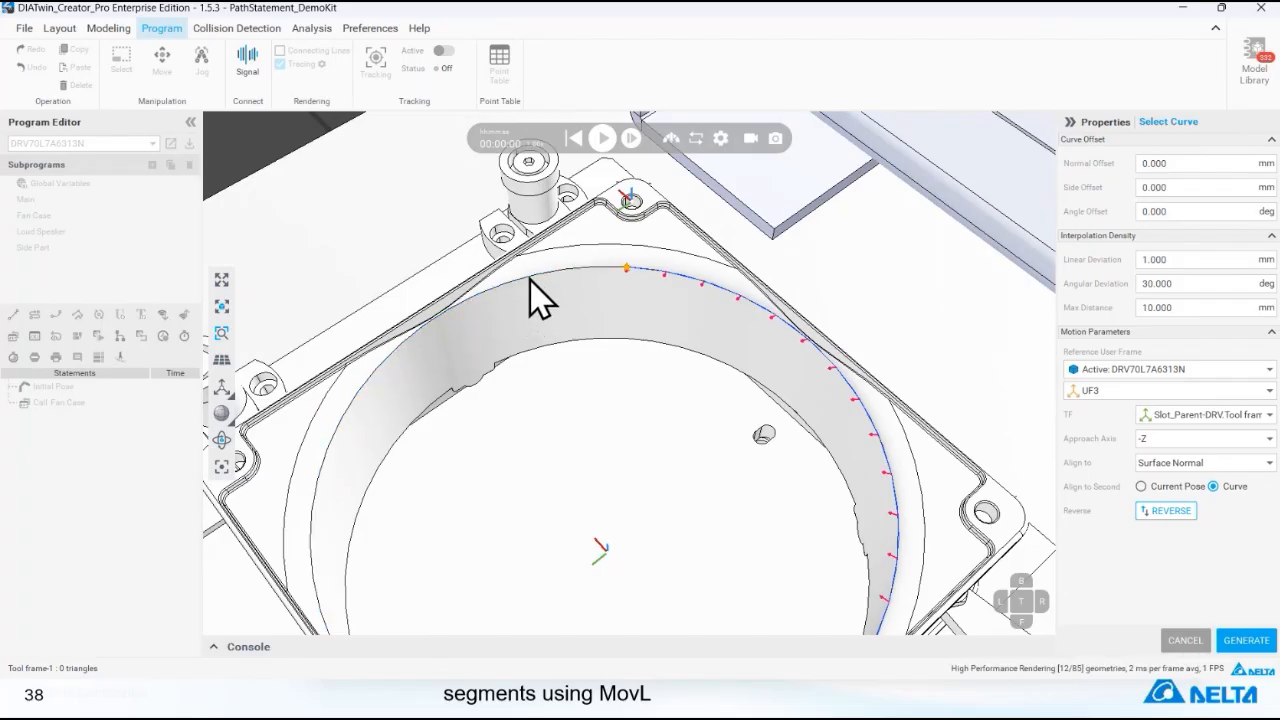
right_drag(514, 314, 523, 263)
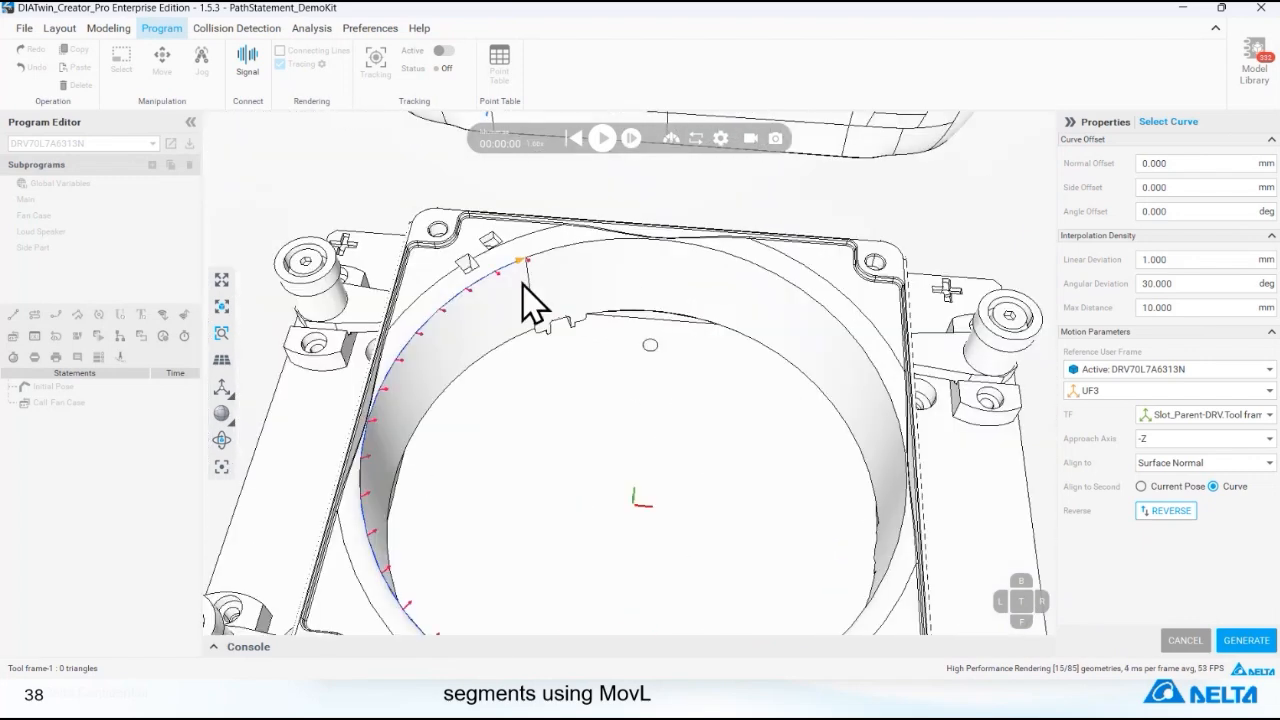
right_drag(478, 355, 649, 331)
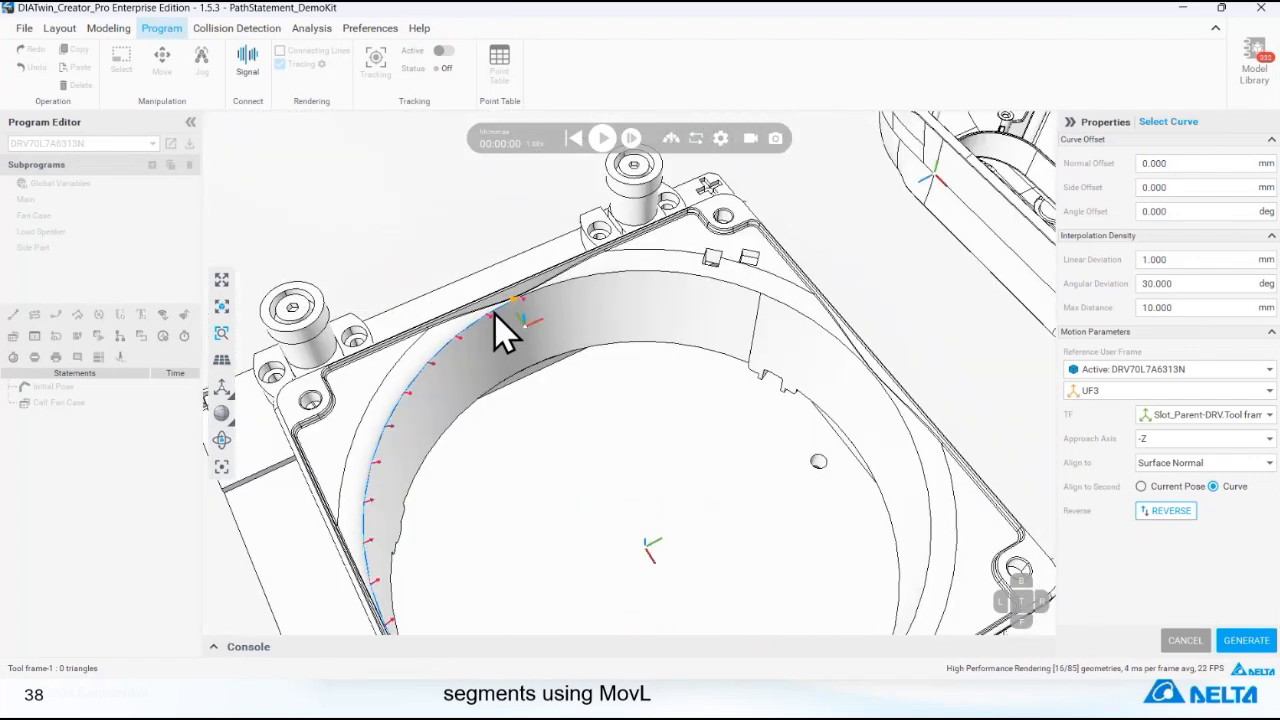
click(684, 295)
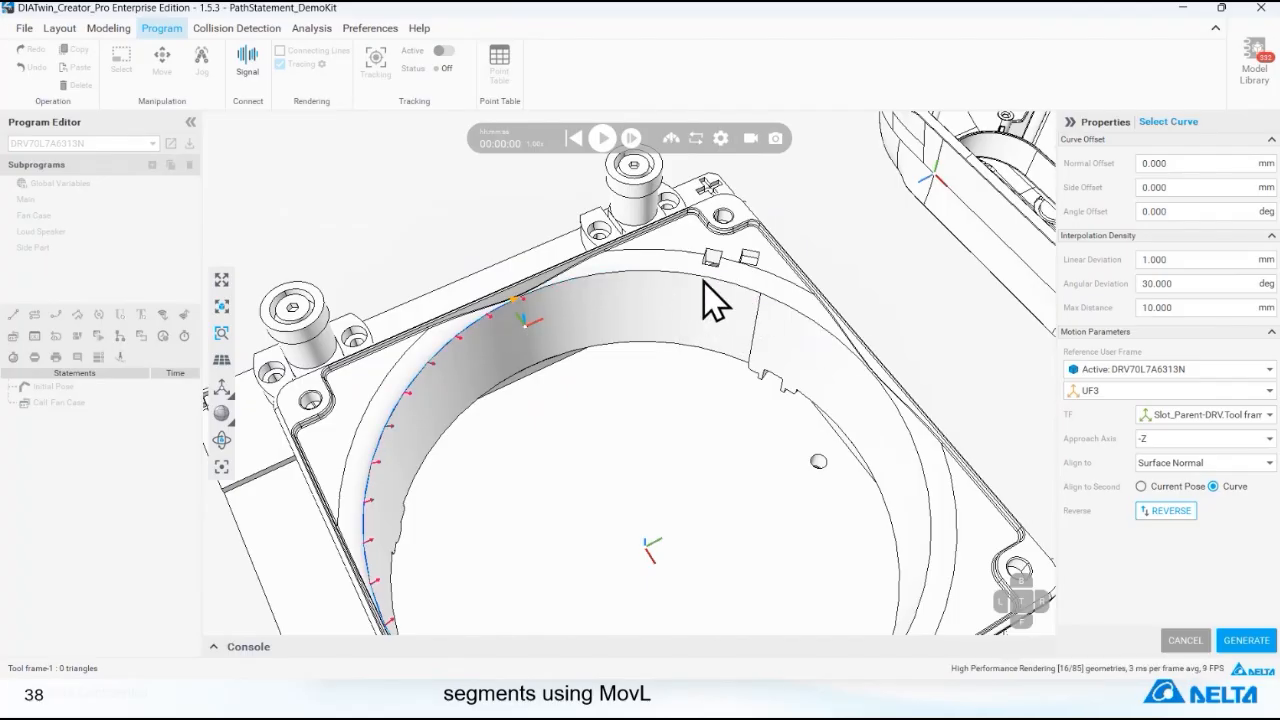
right_drag(795, 340, 549, 296)
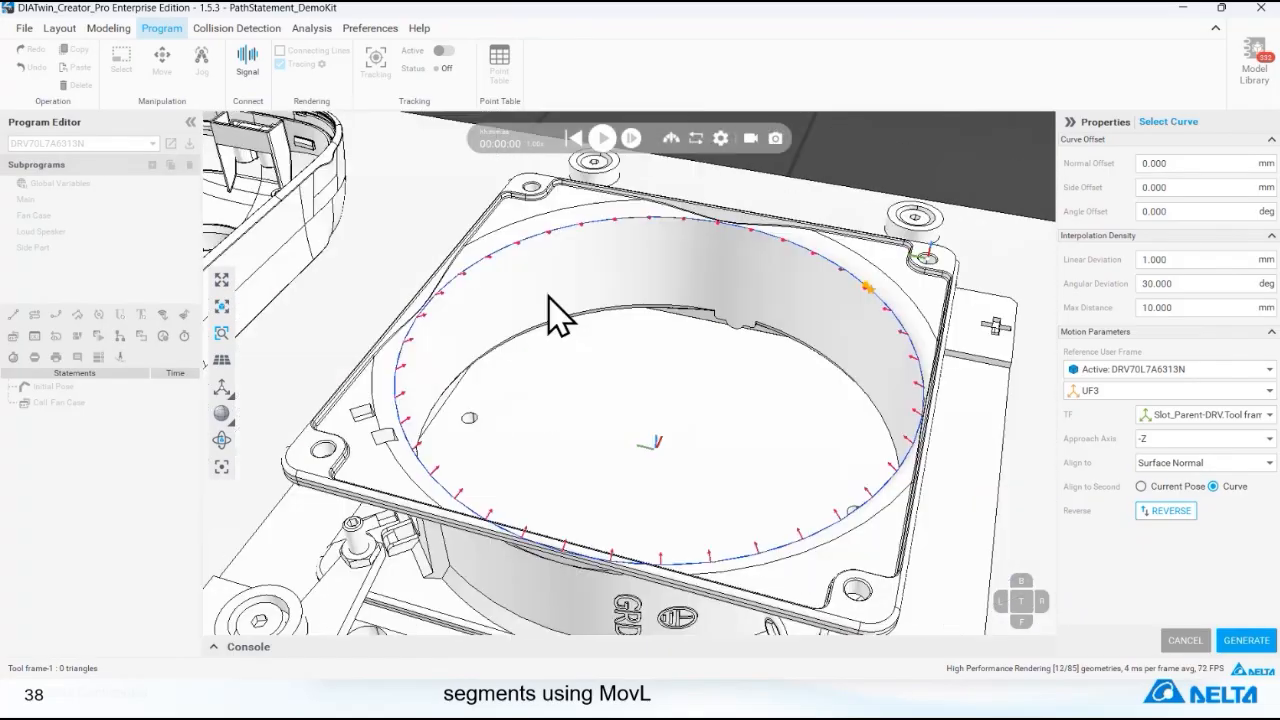
- Set the path's Align to option to Surface Normal Inverse and generate the path around the fan case's inner rim
middle_drag(549, 296, 477, 284)
click(1178, 442)
click(1178, 450)
click(1198, 463)
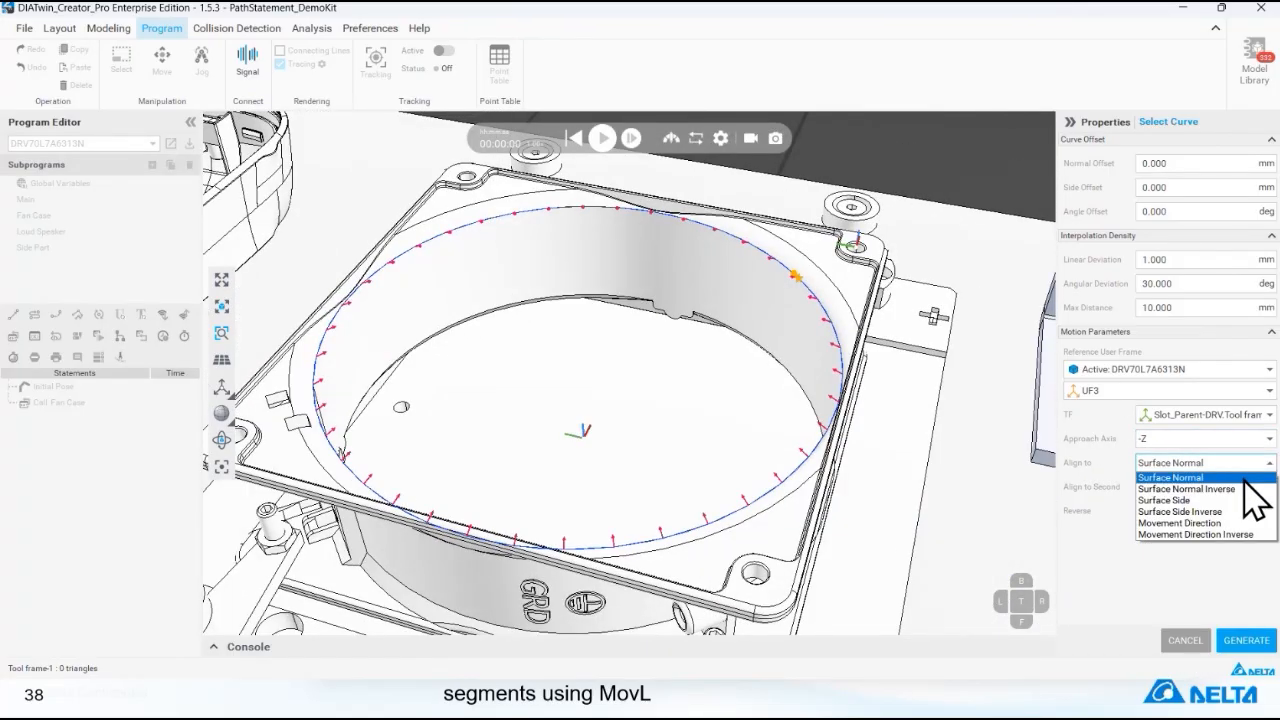
click(1245, 489)
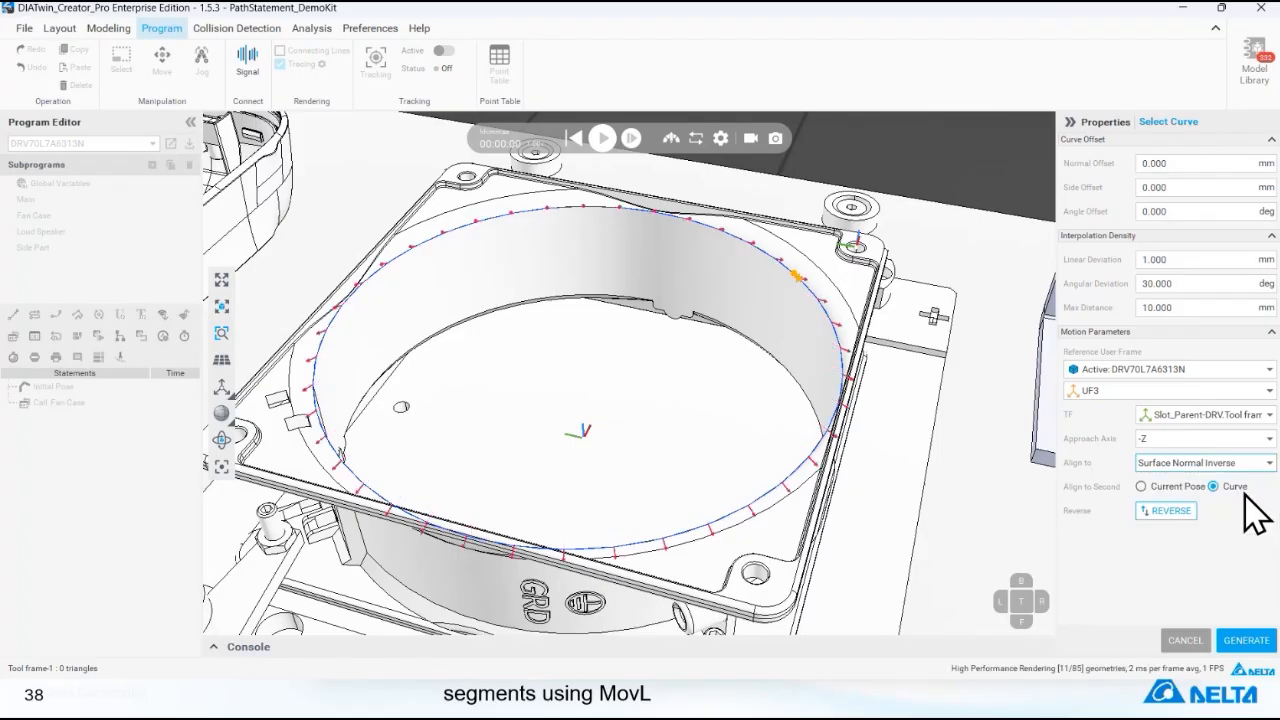
click(1246, 640)
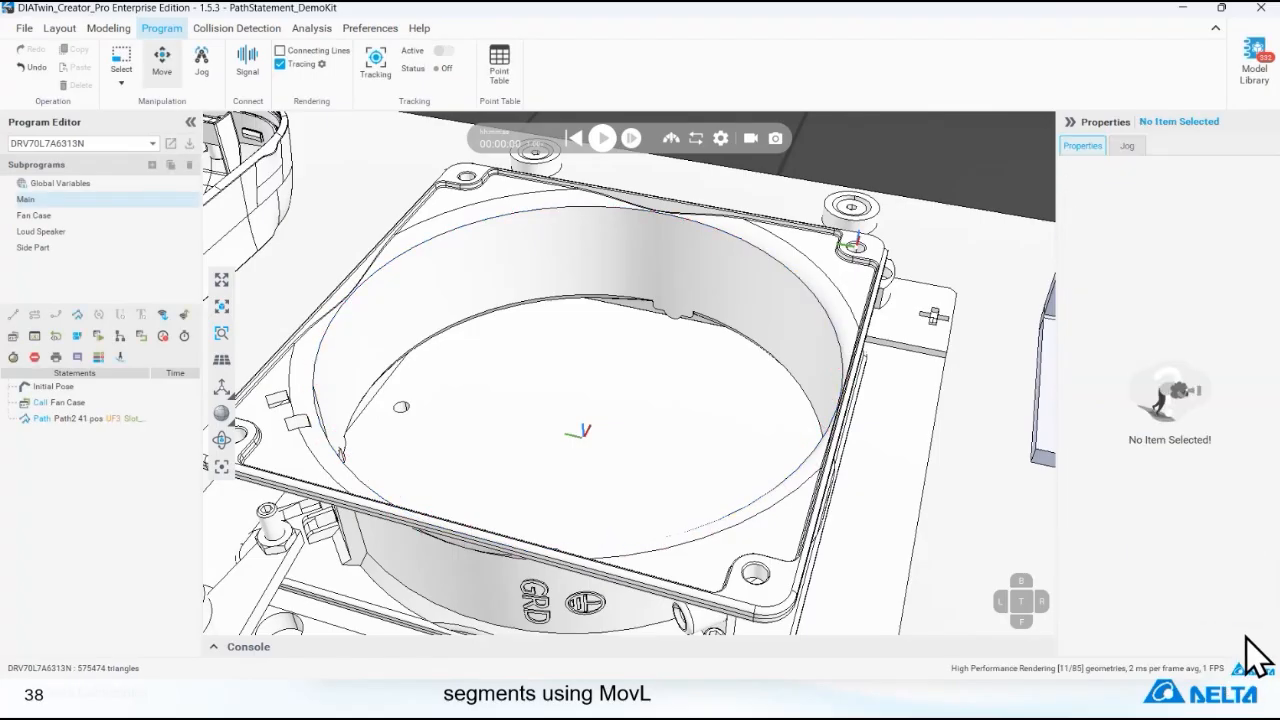
- Move the generated path ahead of the Fan Case call in Main, then run and stop the simulation
click(133, 418)
drag(113, 418, 150, 402)
click(155, 403)
click(603, 139)
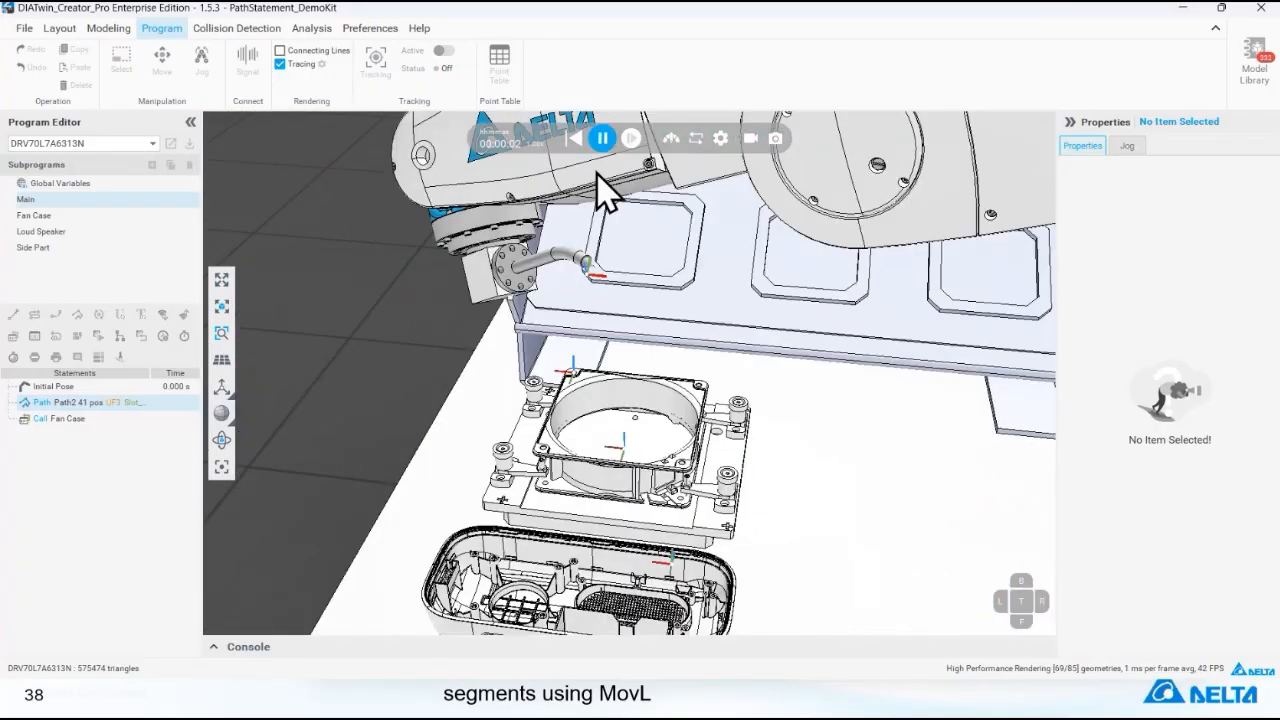
click(601, 140)
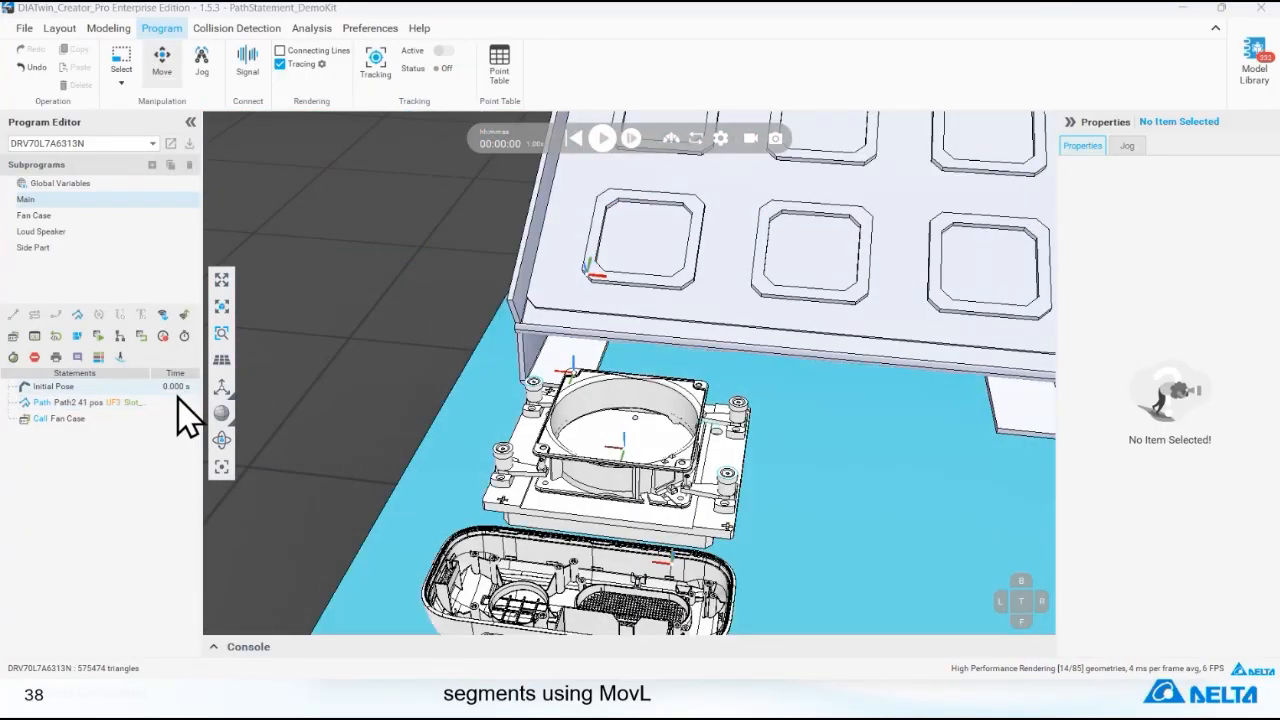
- Reopen the DRV70L7A6313N robot's program and delete the Path2 statement from Main
right_click(174, 404)
click(237, 455)
click(242, 455)
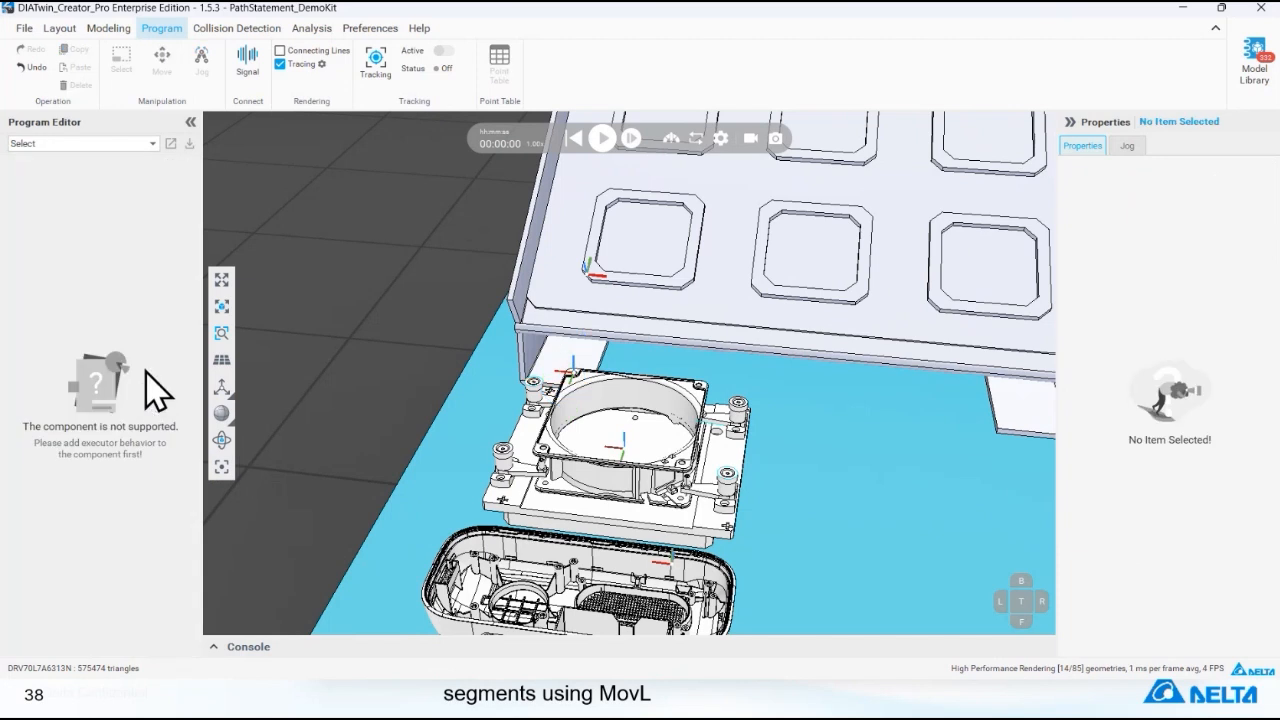
click(112, 143)
click(122, 156)
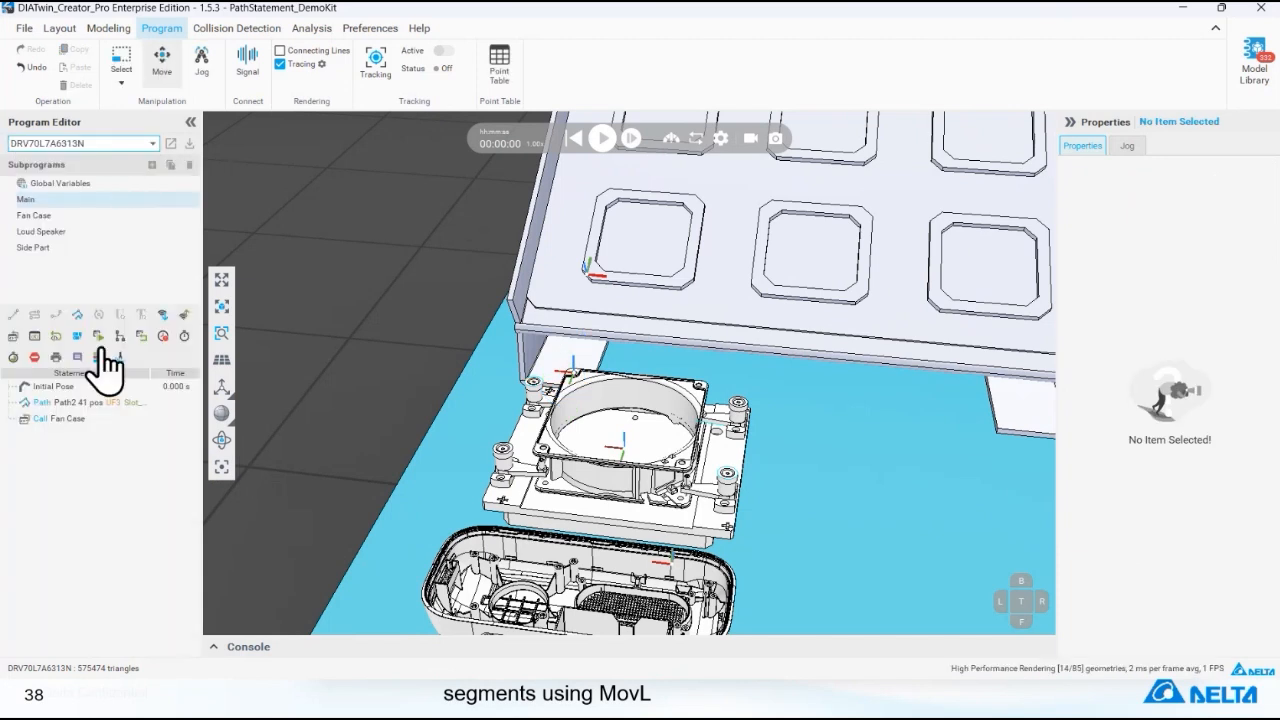
click(70, 418)
right_click(106, 401)
click(161, 437)
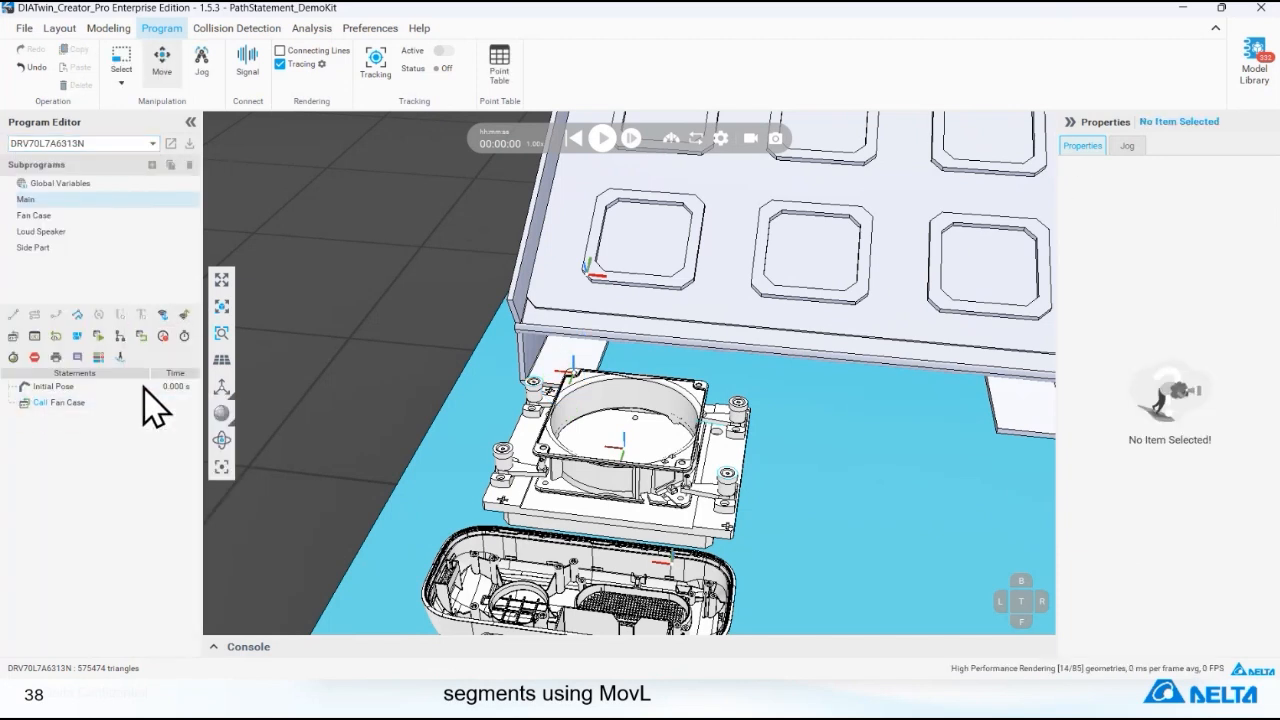
- Start a Path Statement in Main with Fan Housing's User Frame-1 as its reference user frame
click(78, 336)
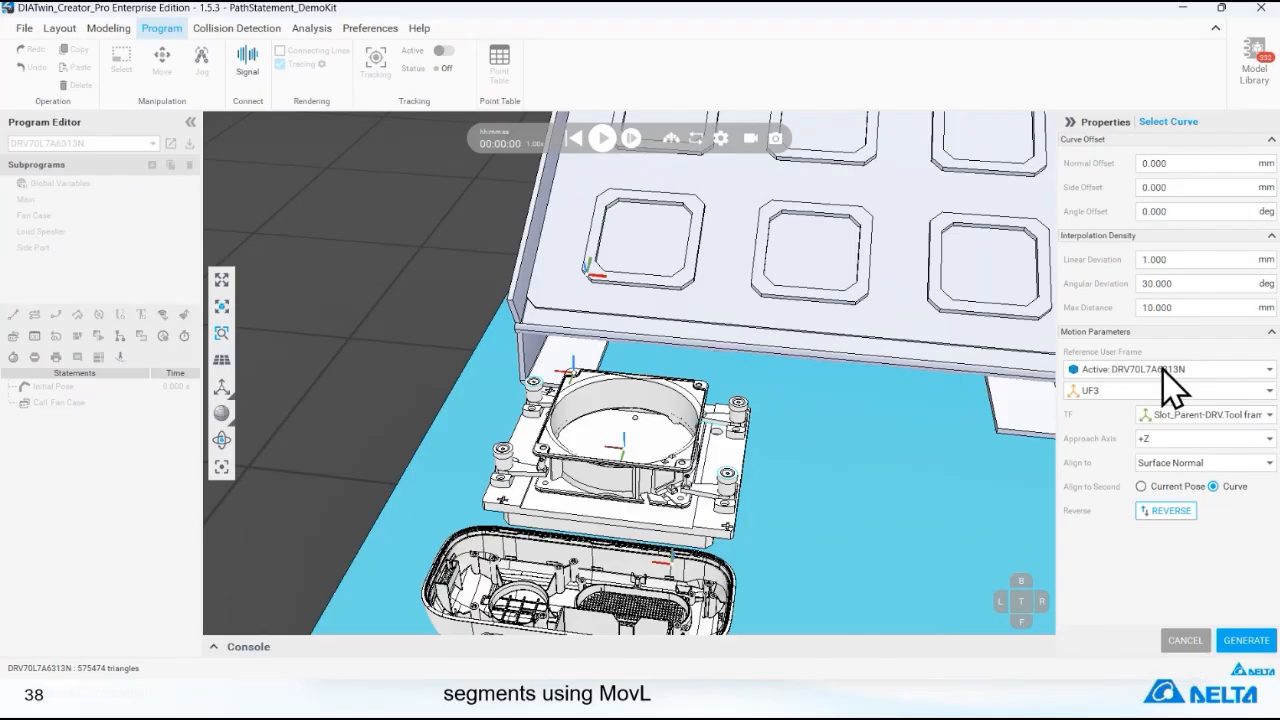
scroll(609, 449, up, 5)
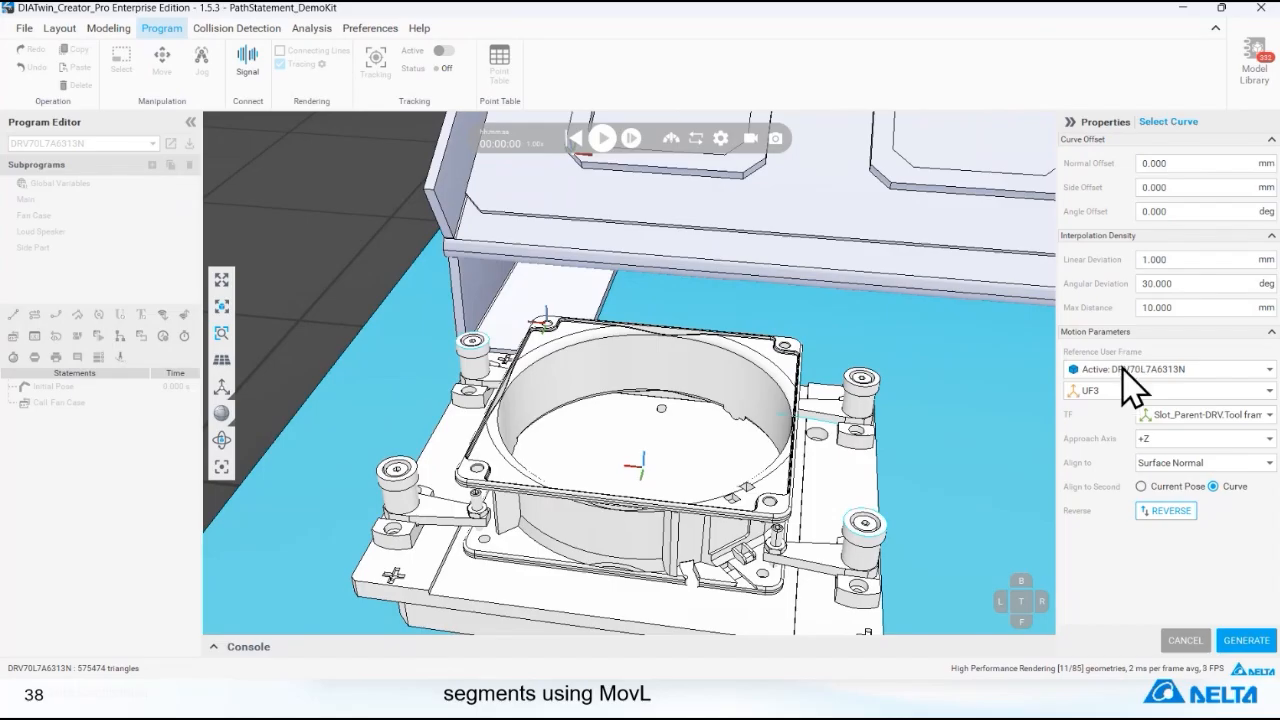
click(1162, 370)
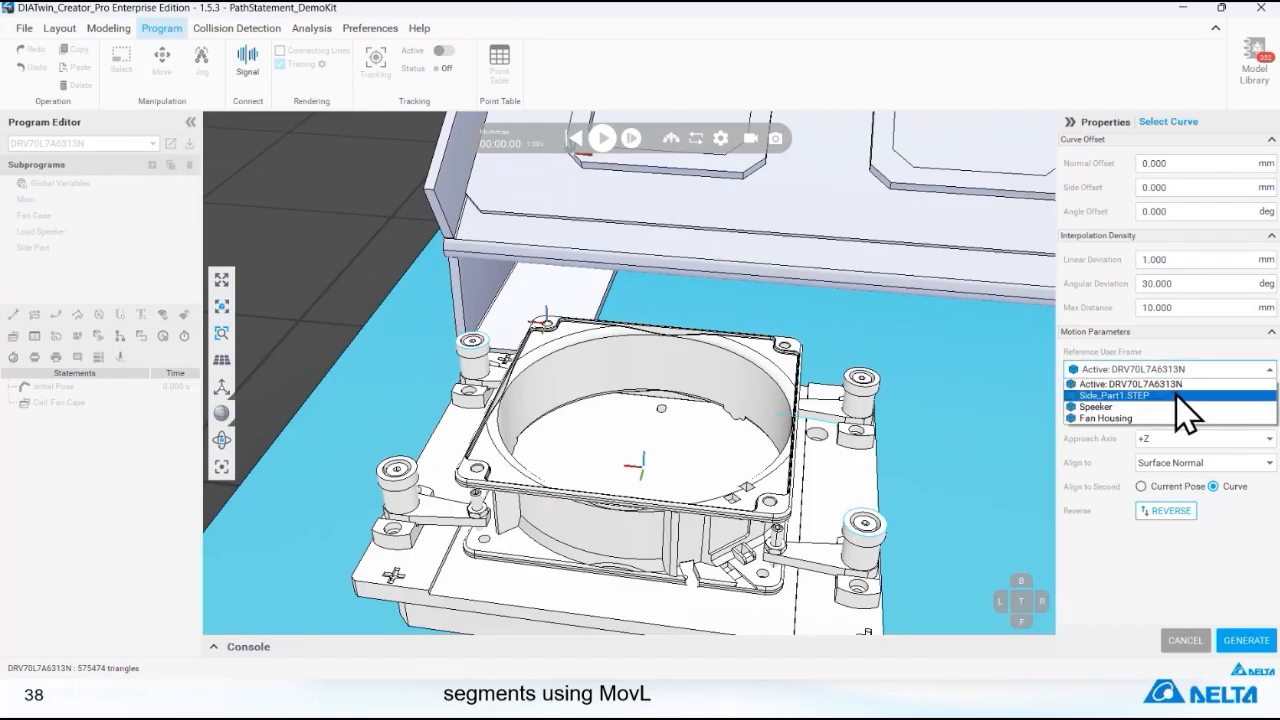
click(1153, 418)
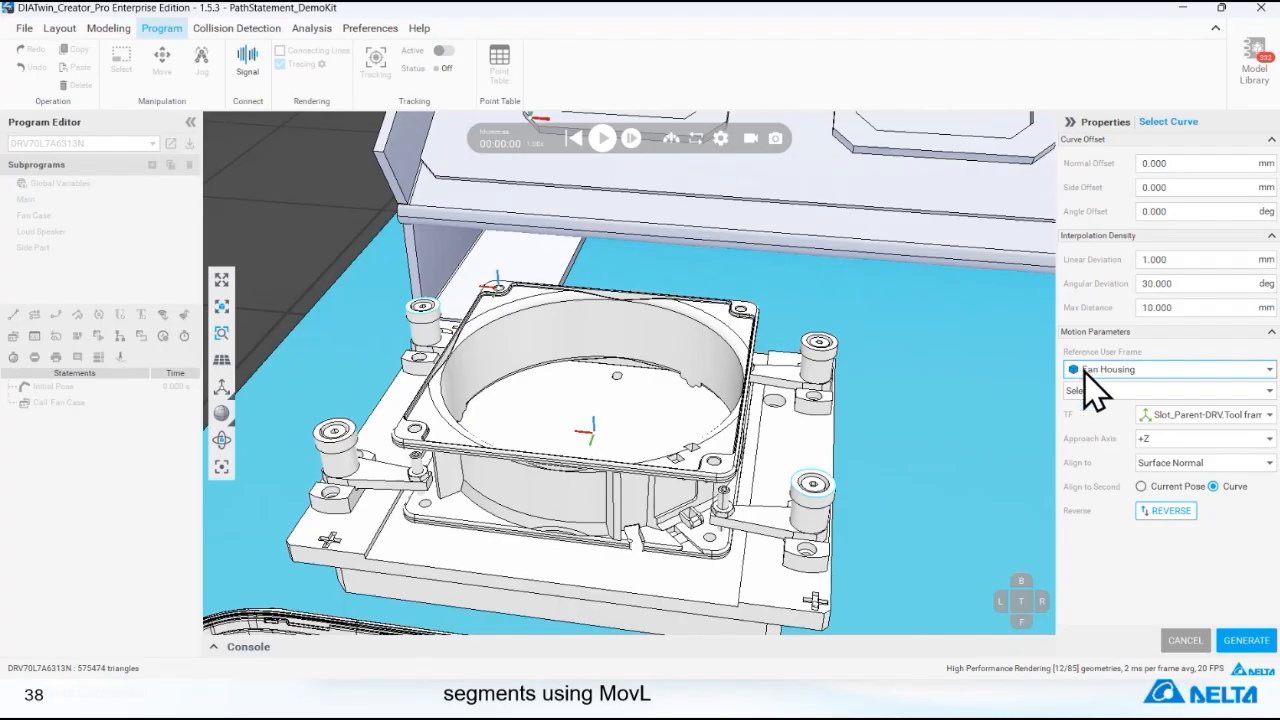
click(1097, 391)
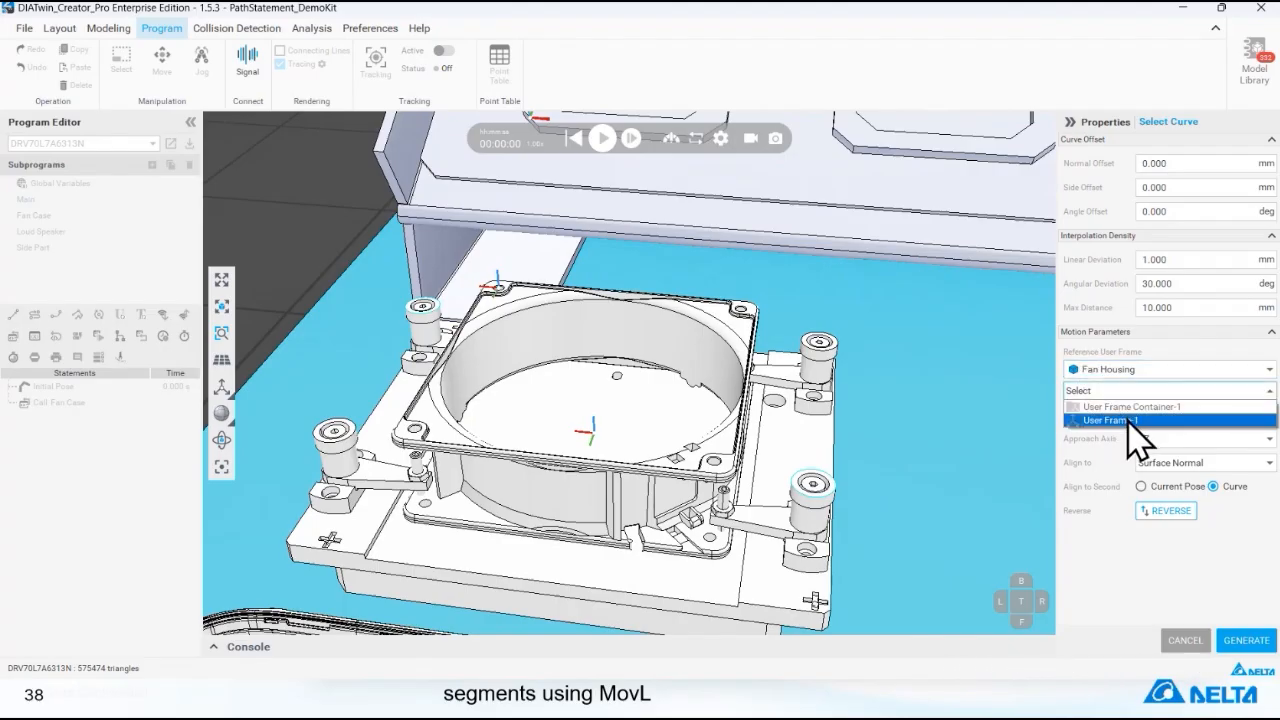
click(1128, 421)
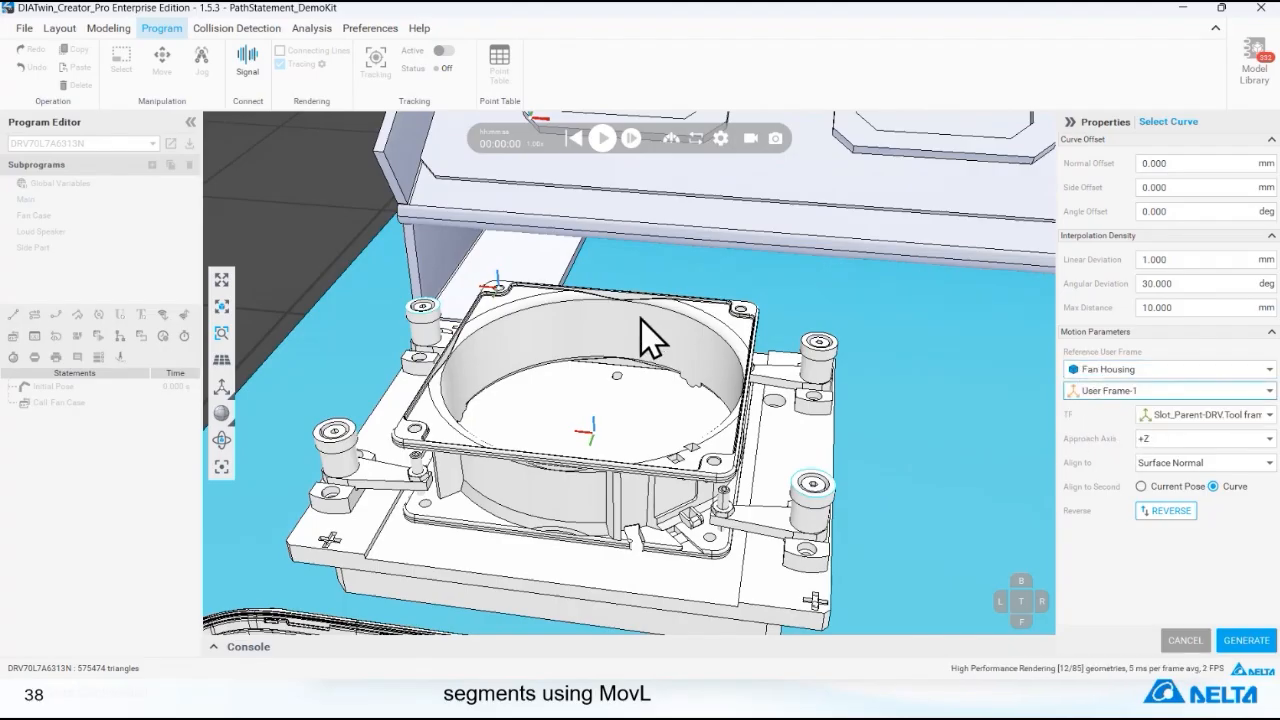
- Select the full circle of the fan case's upper inner rim as the path curve
click(529, 308)
middle_drag(609, 328, 611, 354)
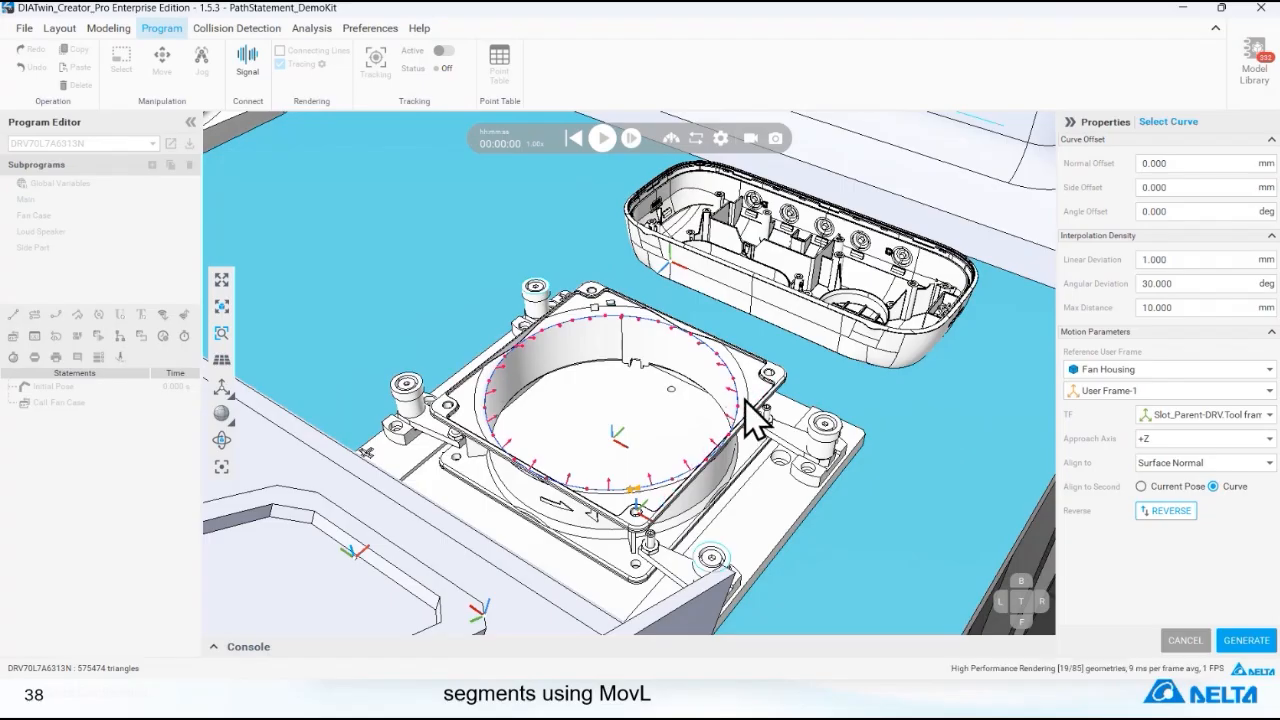
scroll(760, 405, up, 5)
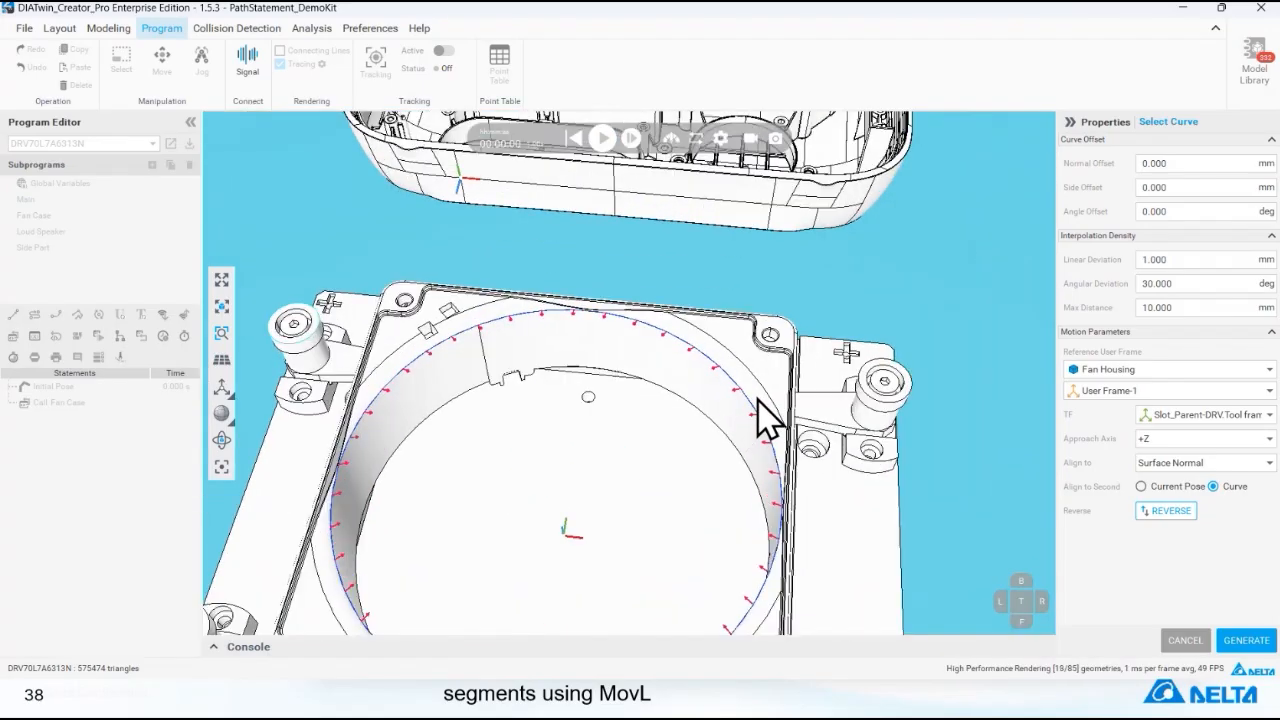
- Generate the path with Align to set to Surface Normal Inverse and place it ahead of the Fan Case call
click(1200, 462)
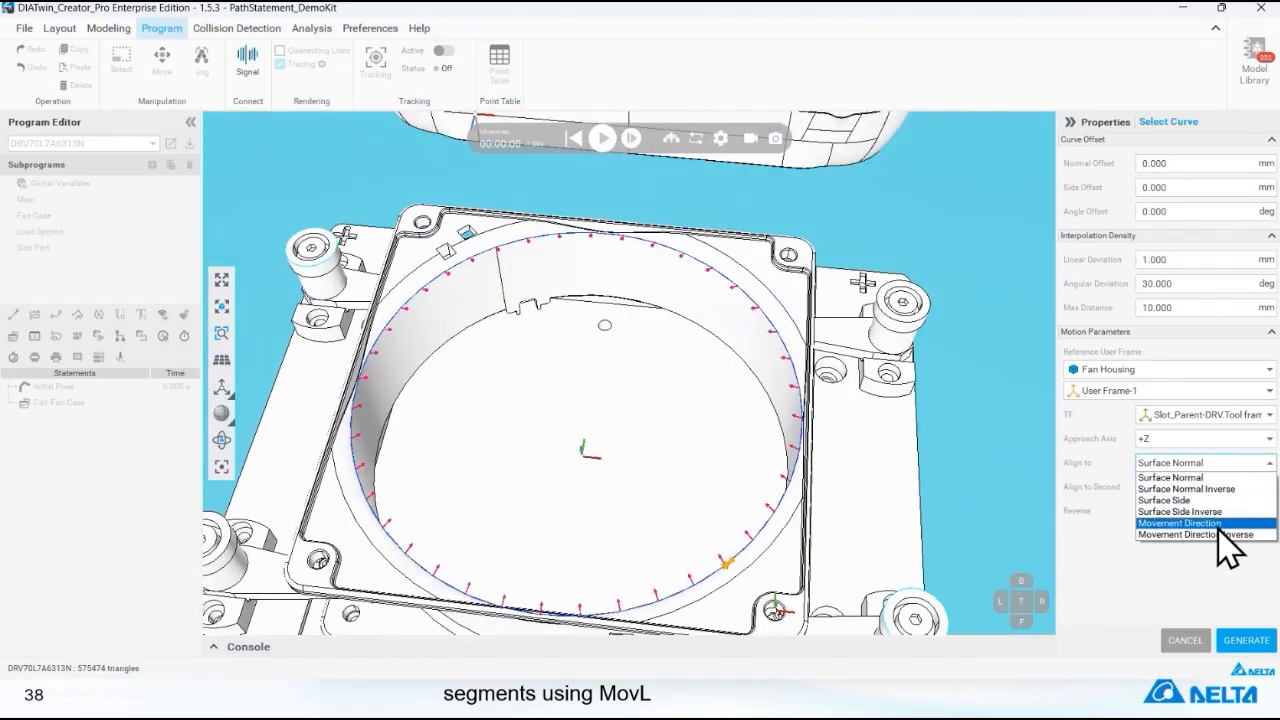
click(1226, 490)
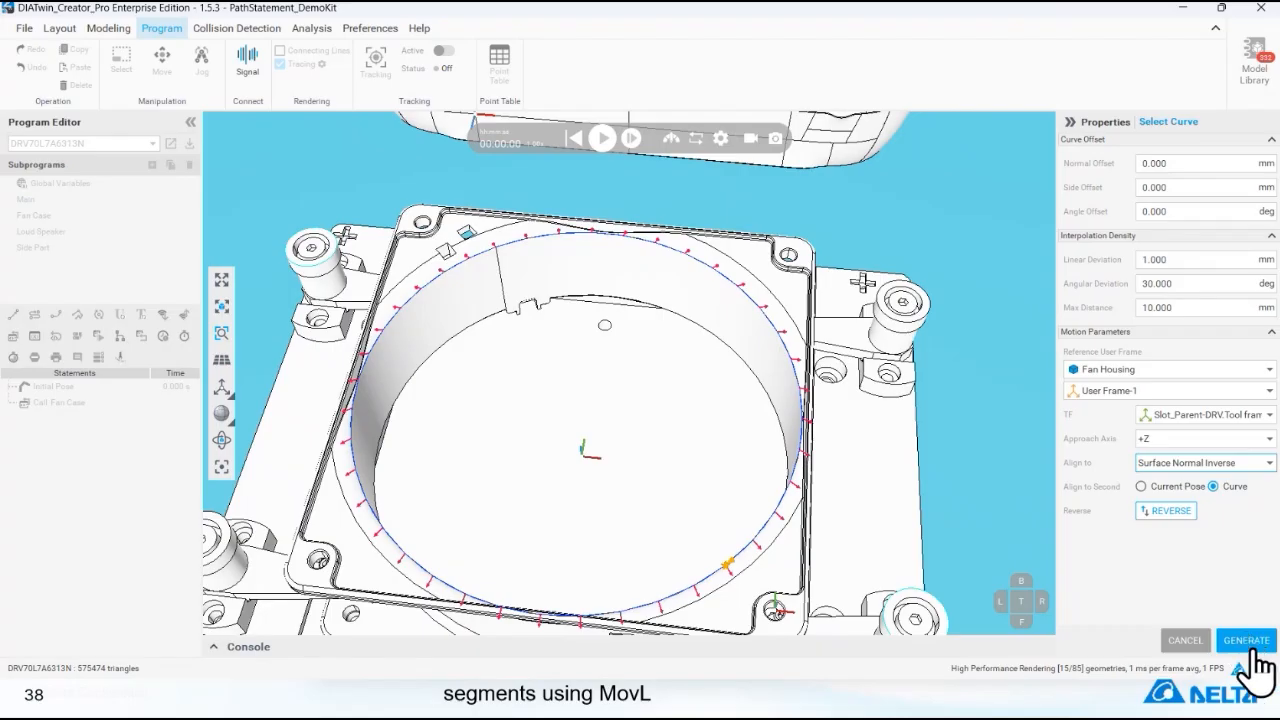
click(1245, 643)
drag(118, 419, 140, 415)
click(133, 400)
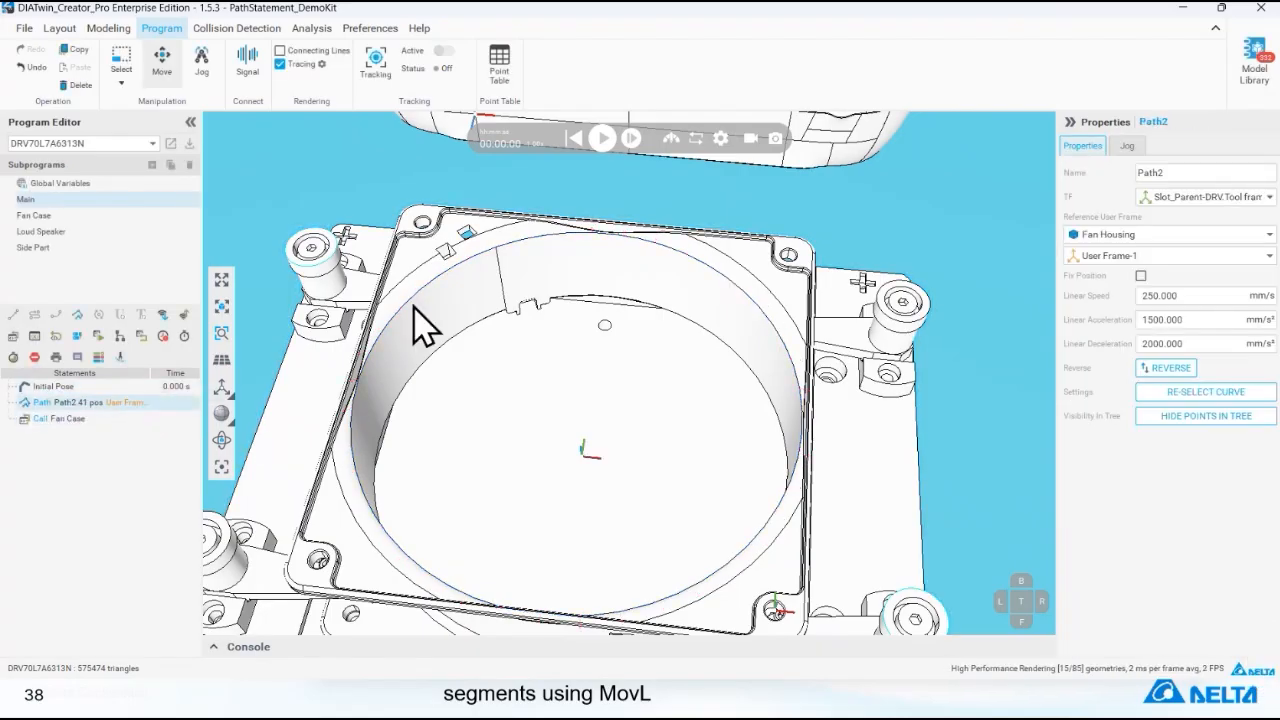
- Simulate the Main program with the Console expanded, inspect the tool's approach to the fan case rim, and reset the simulation
click(602, 138)
scroll(775, 312, down, 5)
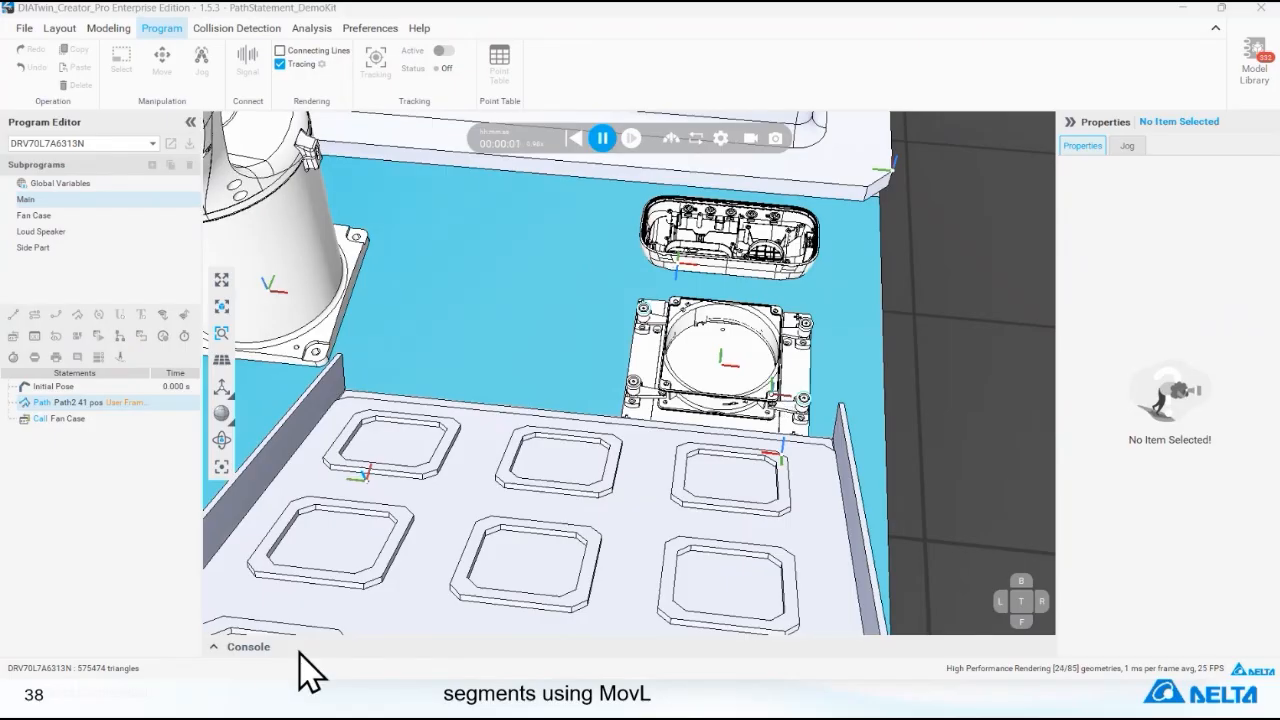
click(213, 646)
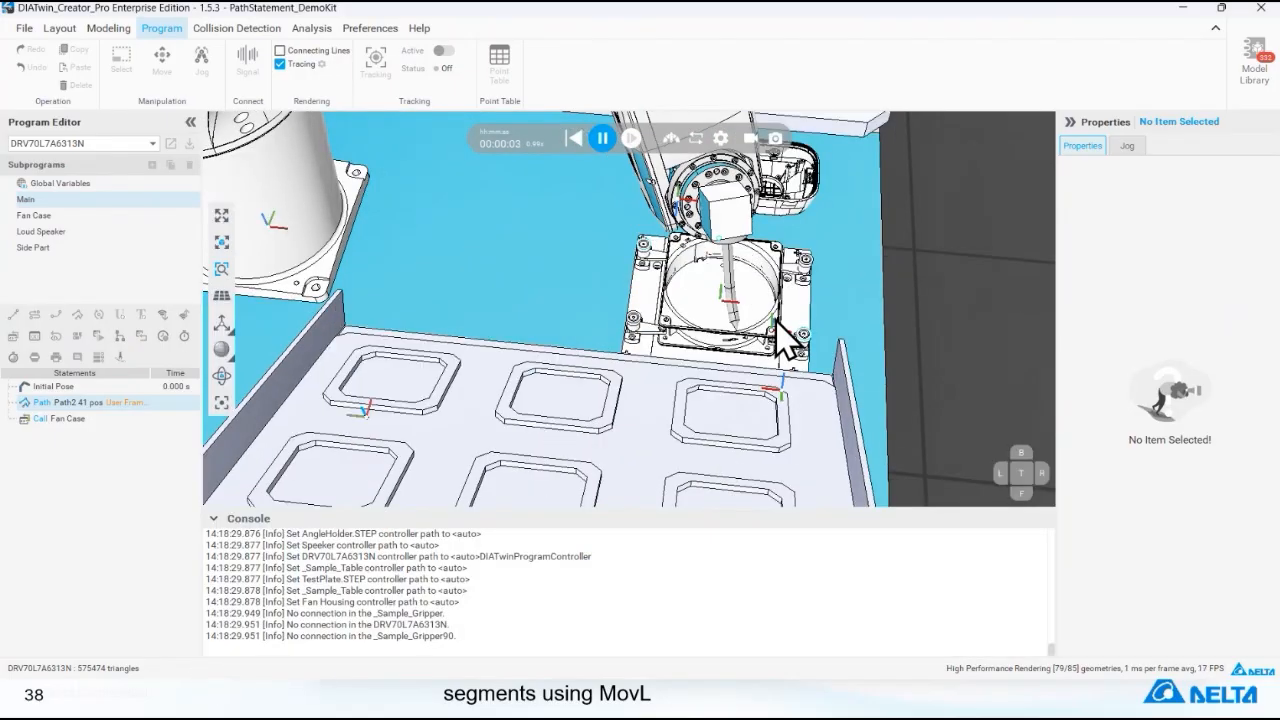
scroll(773, 343, up, 4)
scroll(762, 334, up, 2)
right_drag(766, 318, 622, 434)
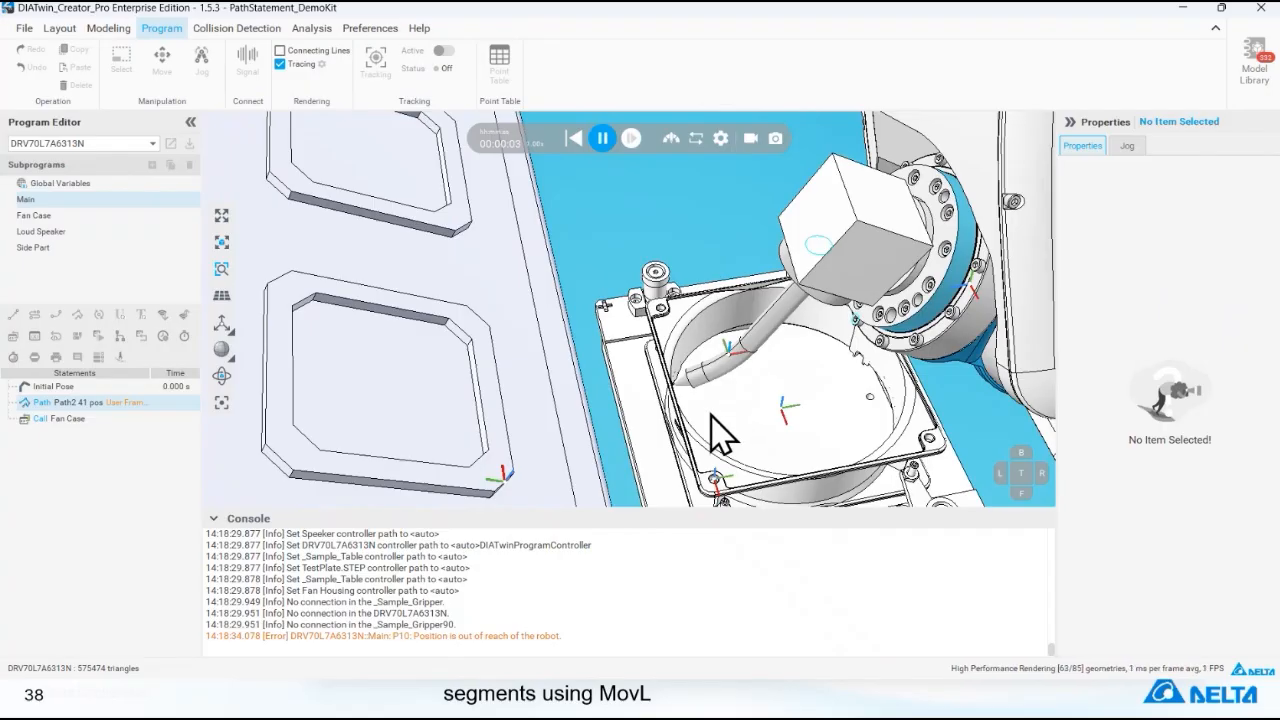
right_drag(710, 415, 812, 417)
click(602, 140)
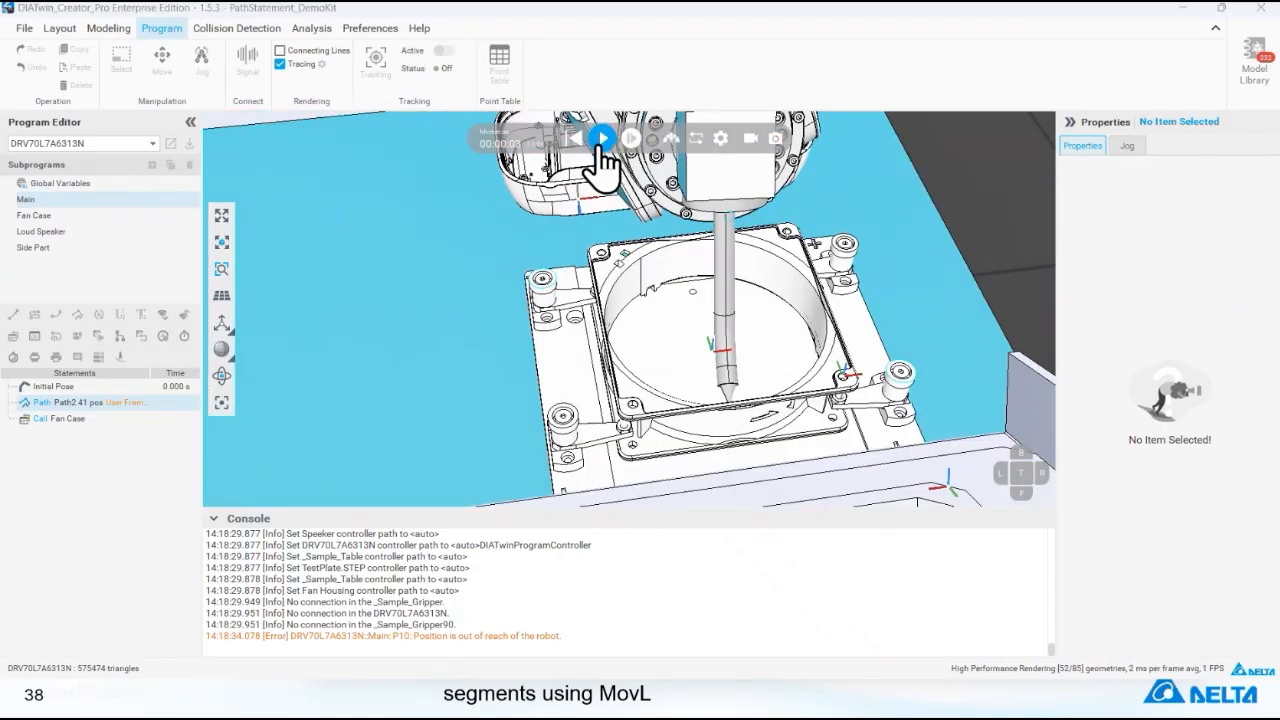
click(575, 139)
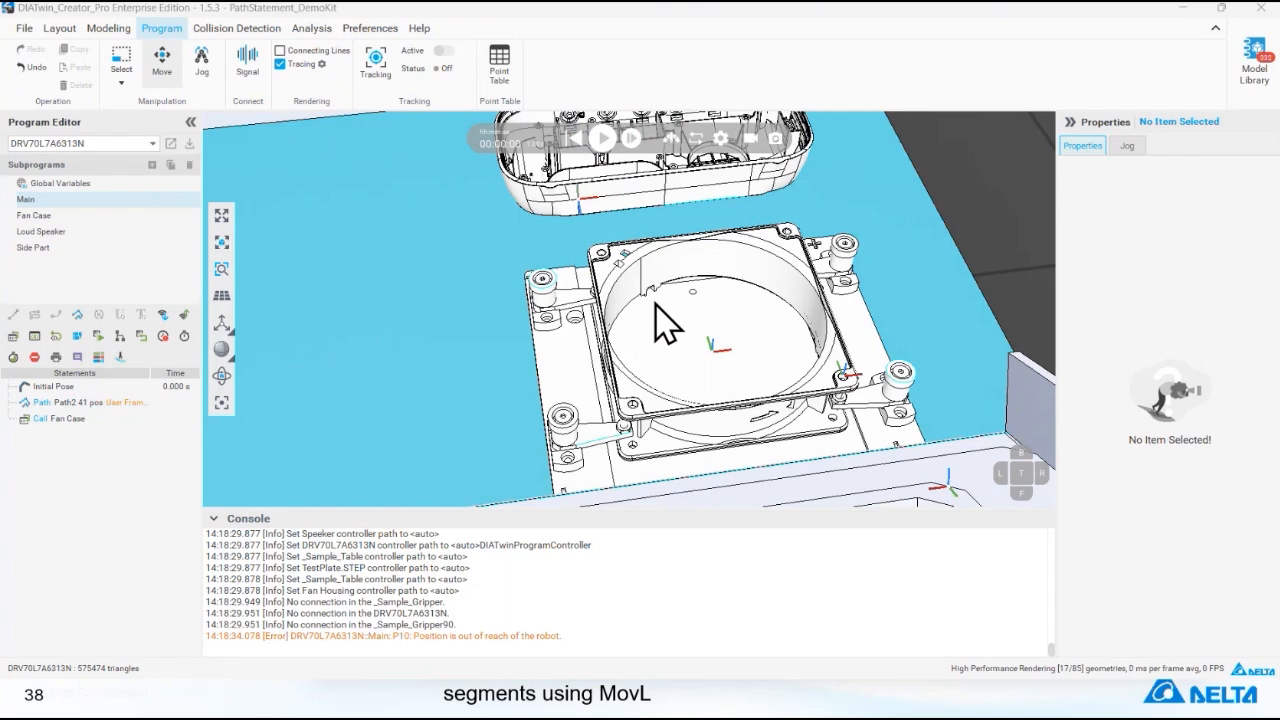
- Look at the Teams meeting and the Create Path Statement slide, and return to DIATwin Creator
key(alt+Tab)
key(alt+Tab)
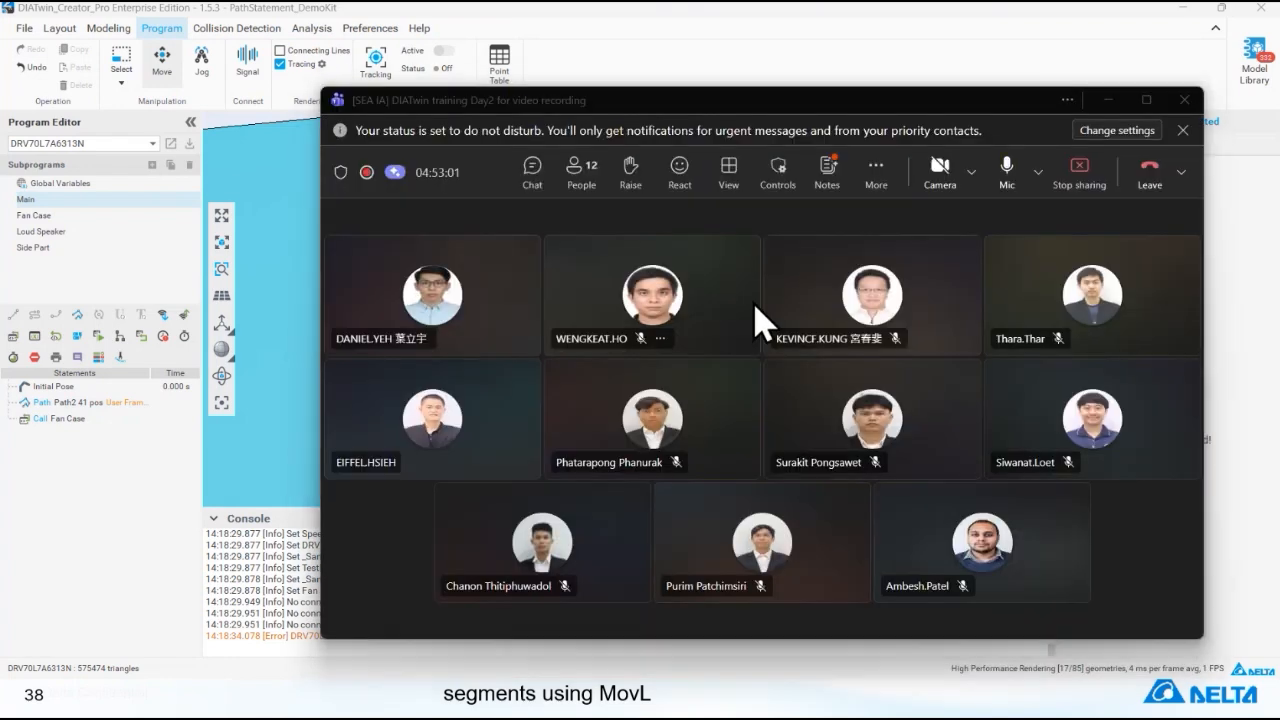
key(alt+Tab)
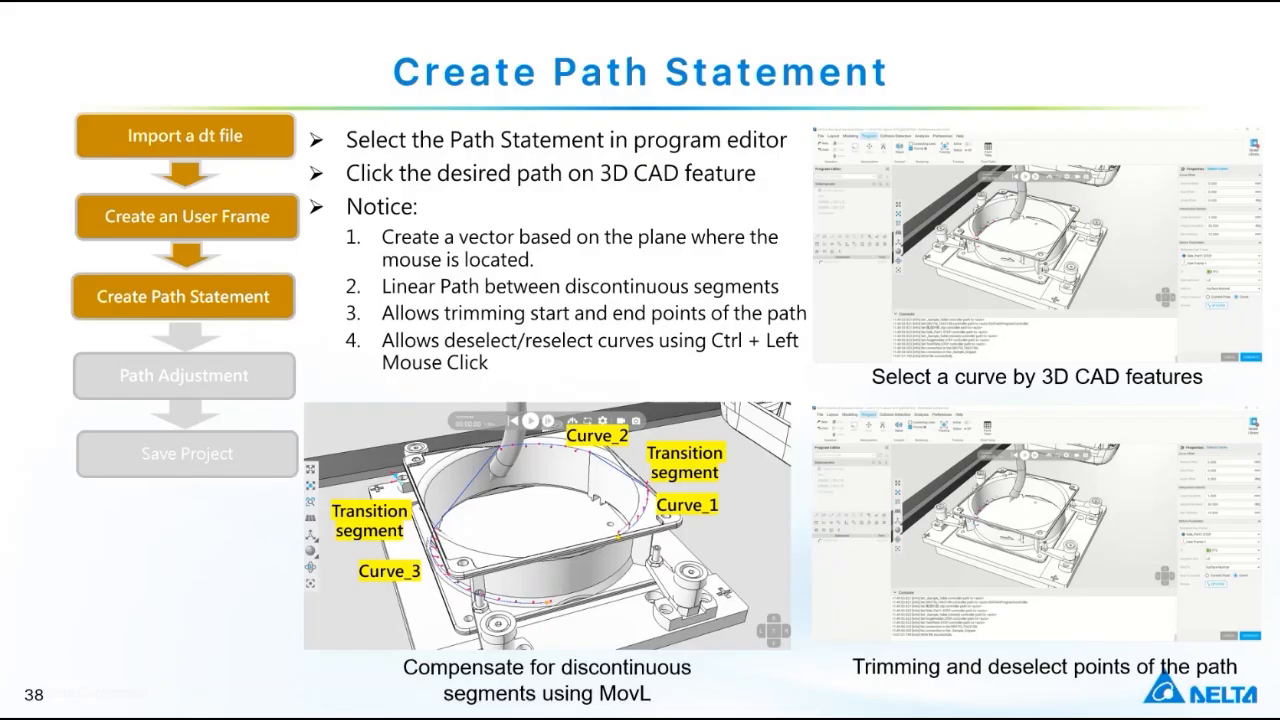
key(alt+Tab)
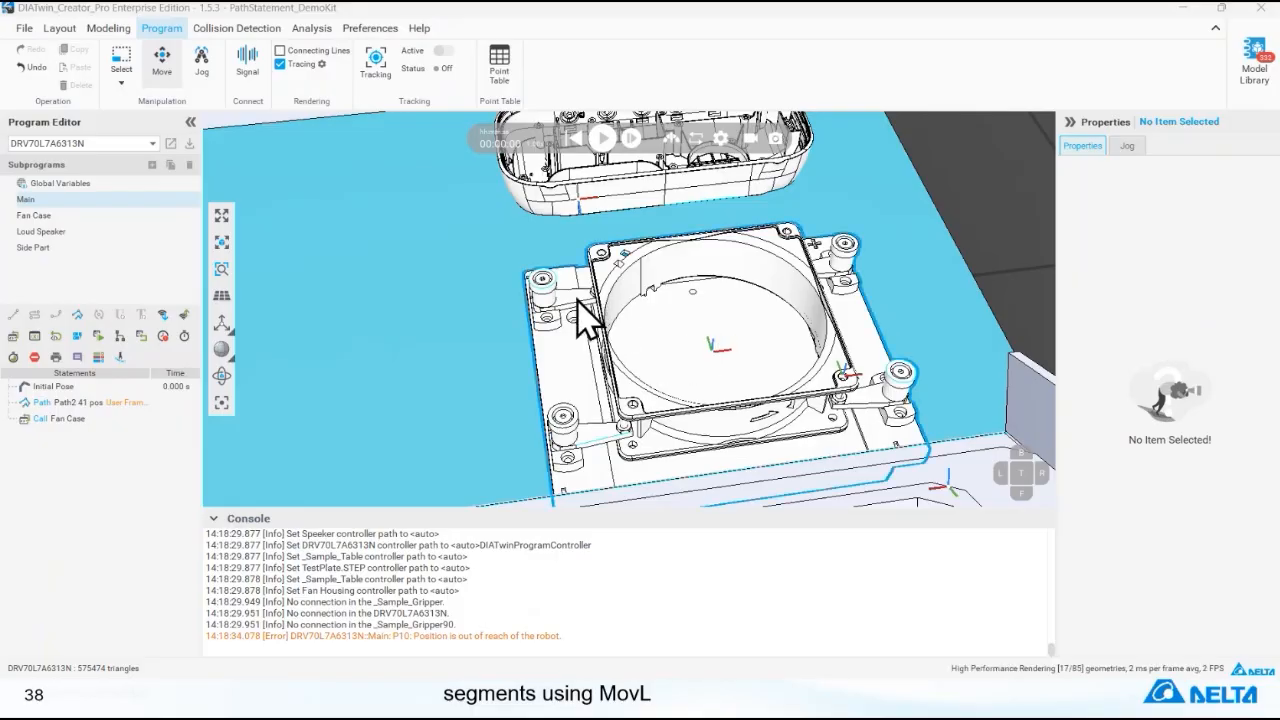
click(77, 317)
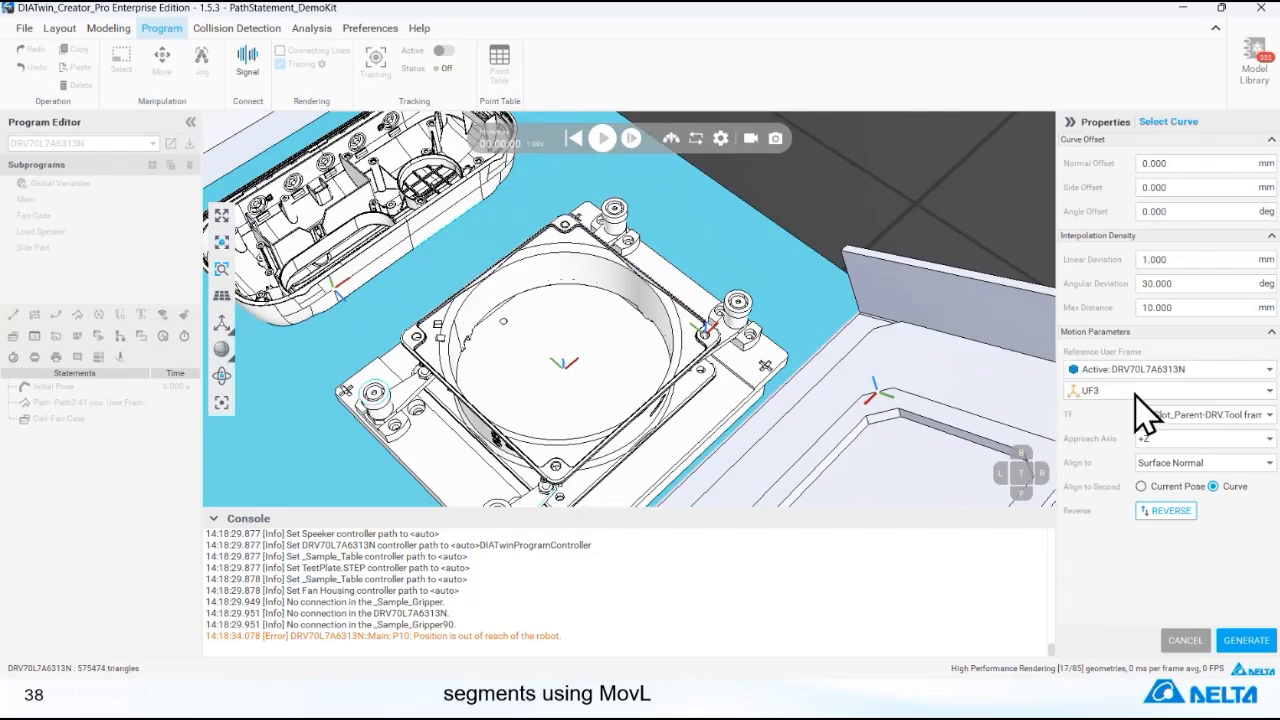
click(1123, 367)
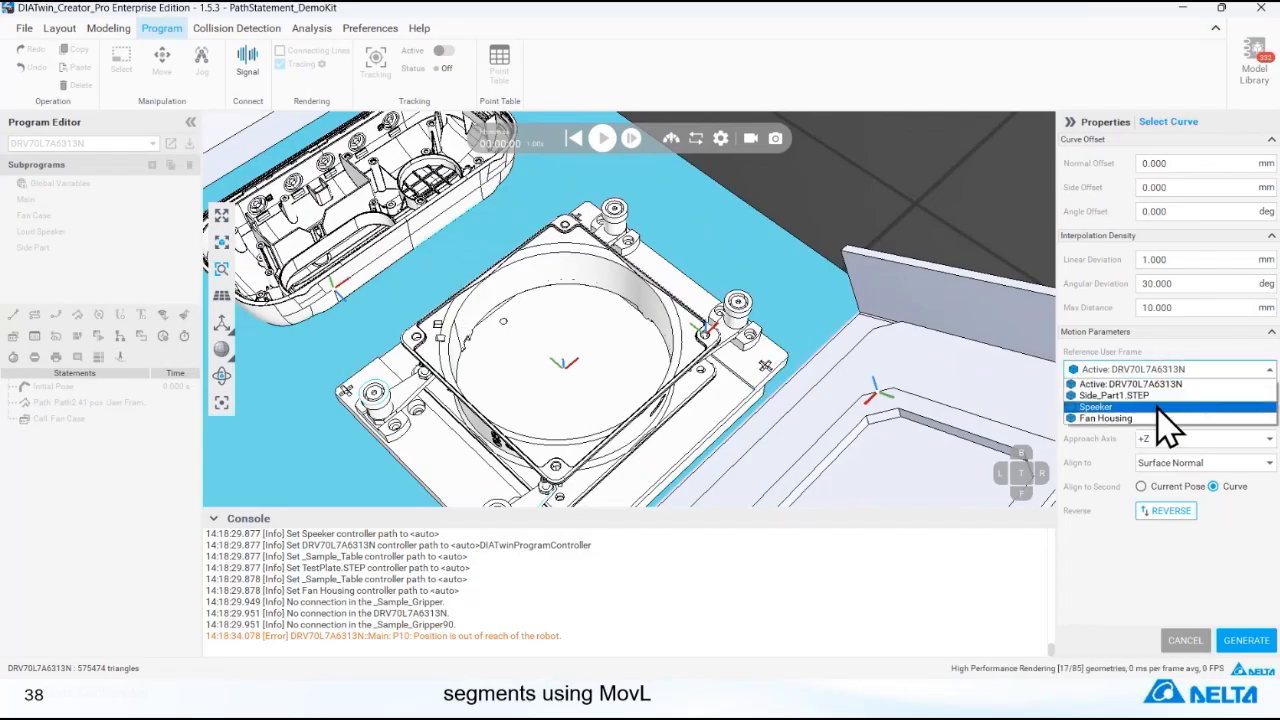
click(1152, 421)
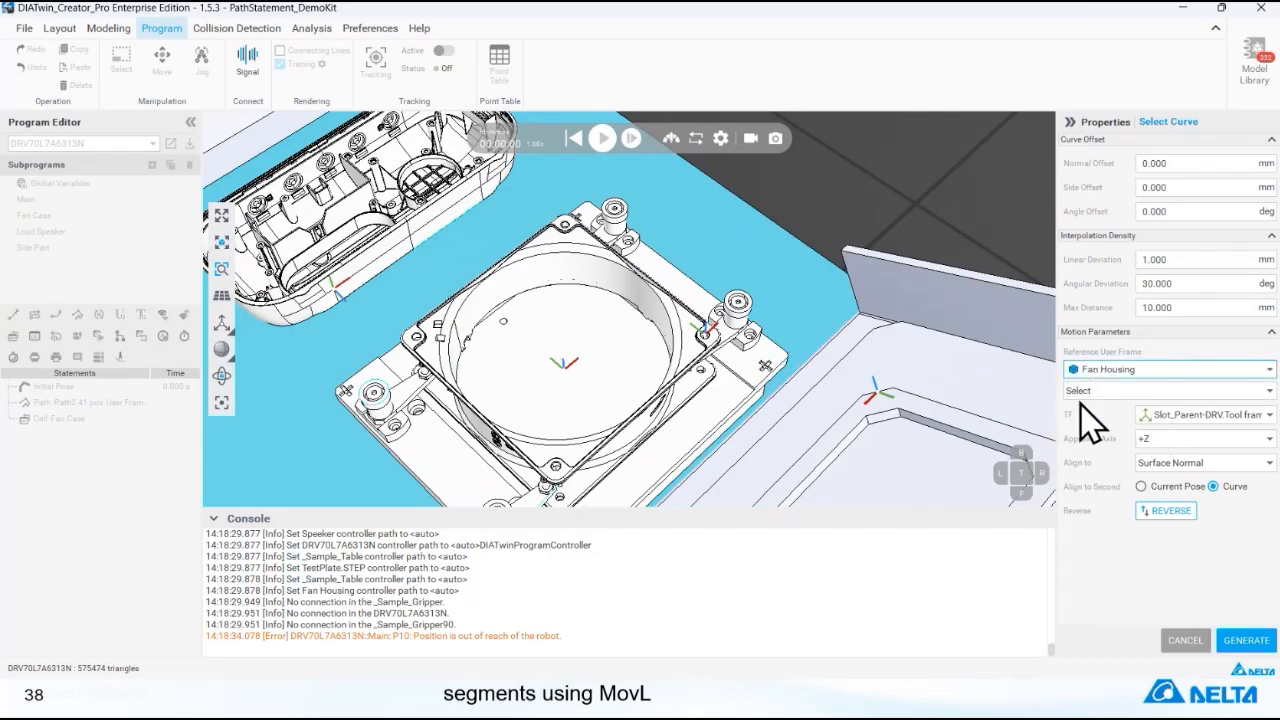
click(1219, 390)
click(1208, 420)
scroll(607, 302, up, 2)
scroll(625, 300, up, 2)
click(1170, 641)
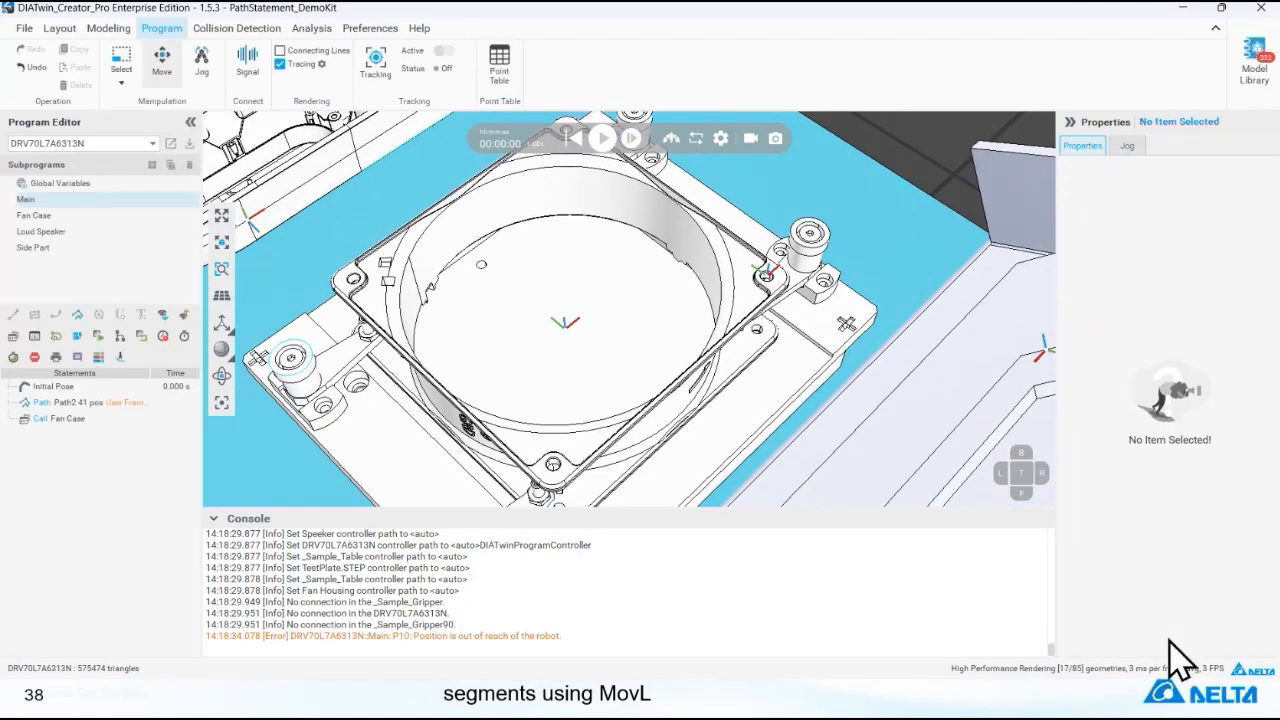
- Review the path settings in Main and Fan Case, simulate Fan Case from its Home statement, and reset the simulation
click(182, 404)
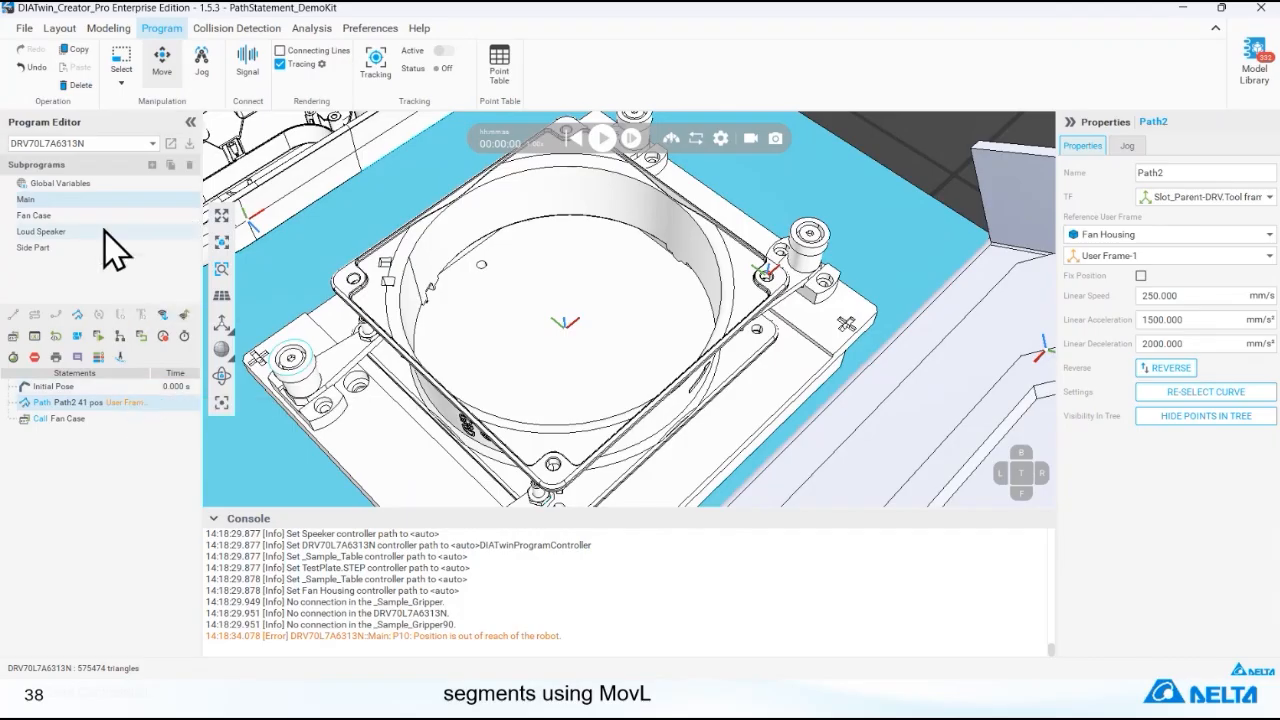
click(105, 216)
click(138, 402)
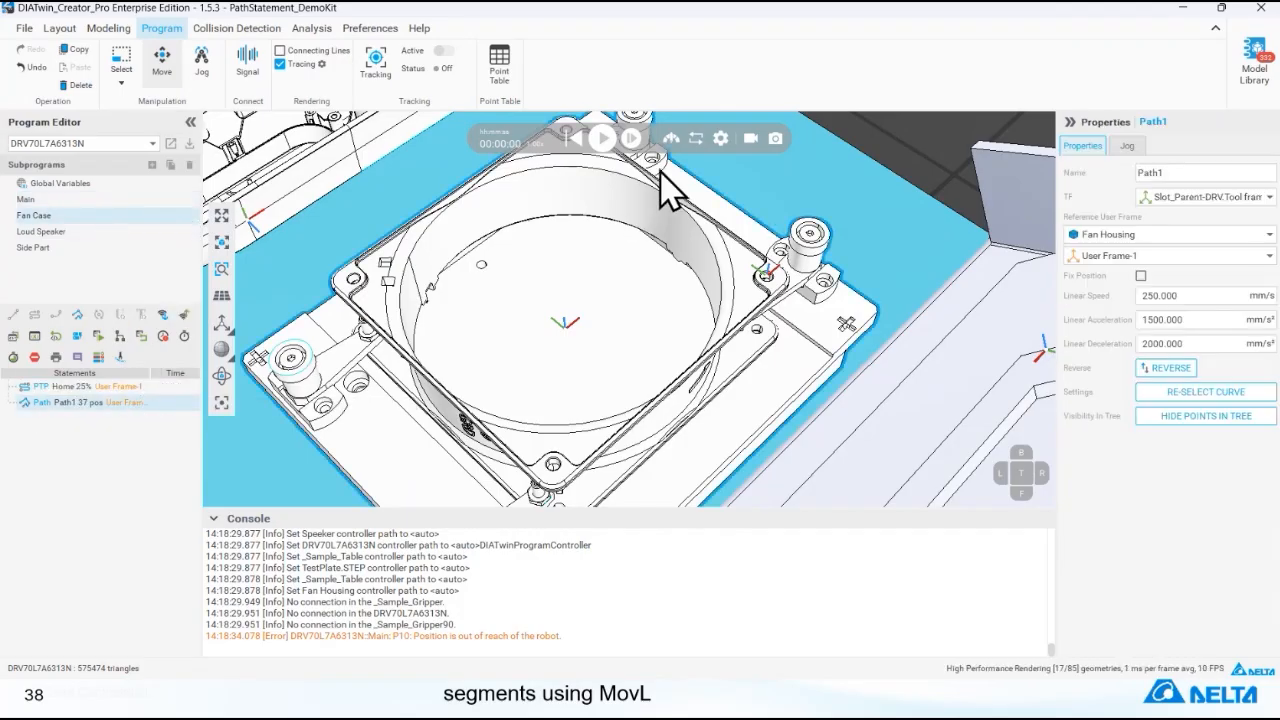
right_click(170, 386)
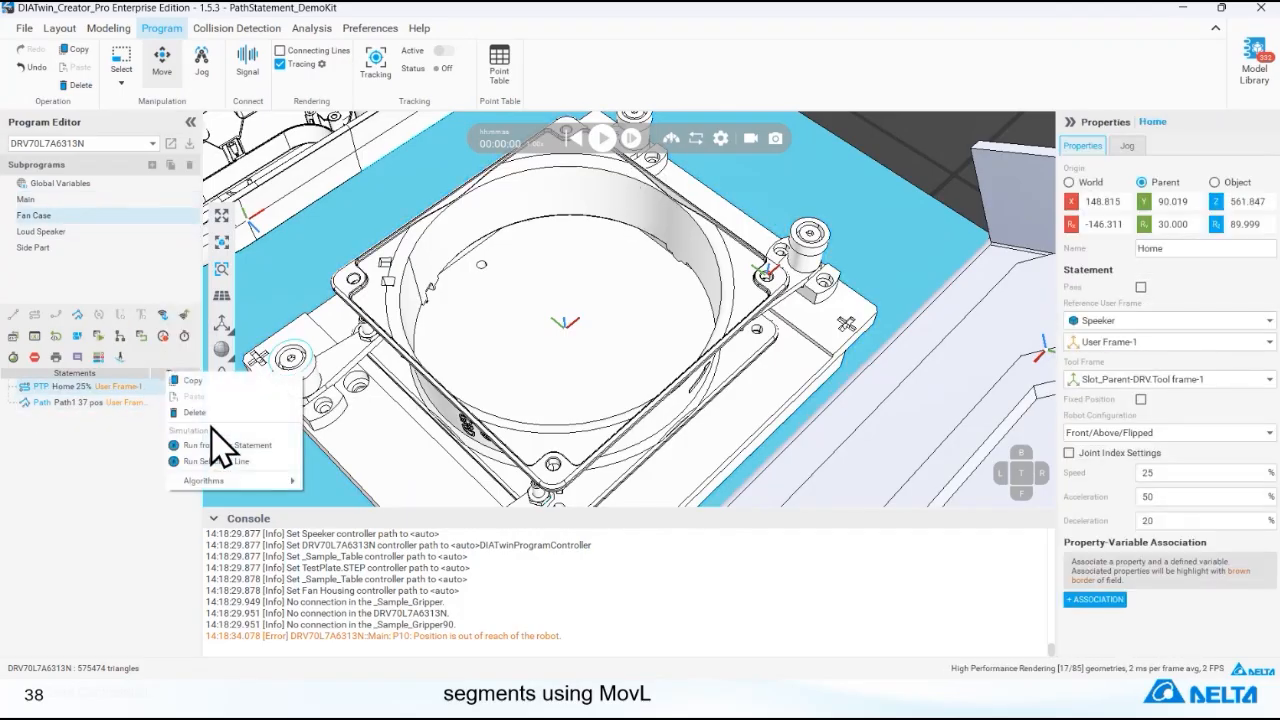
click(226, 445)
scroll(700, 385, down, 5)
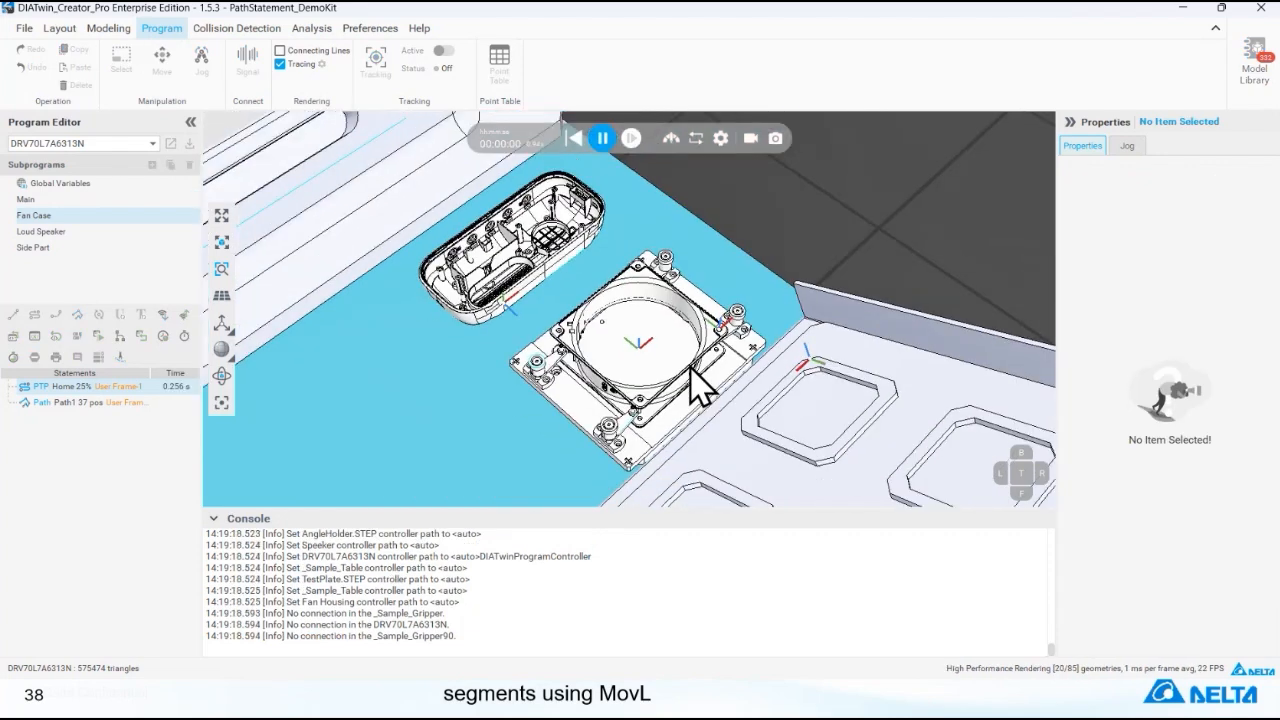
middle_drag(675, 391, 600, 358)
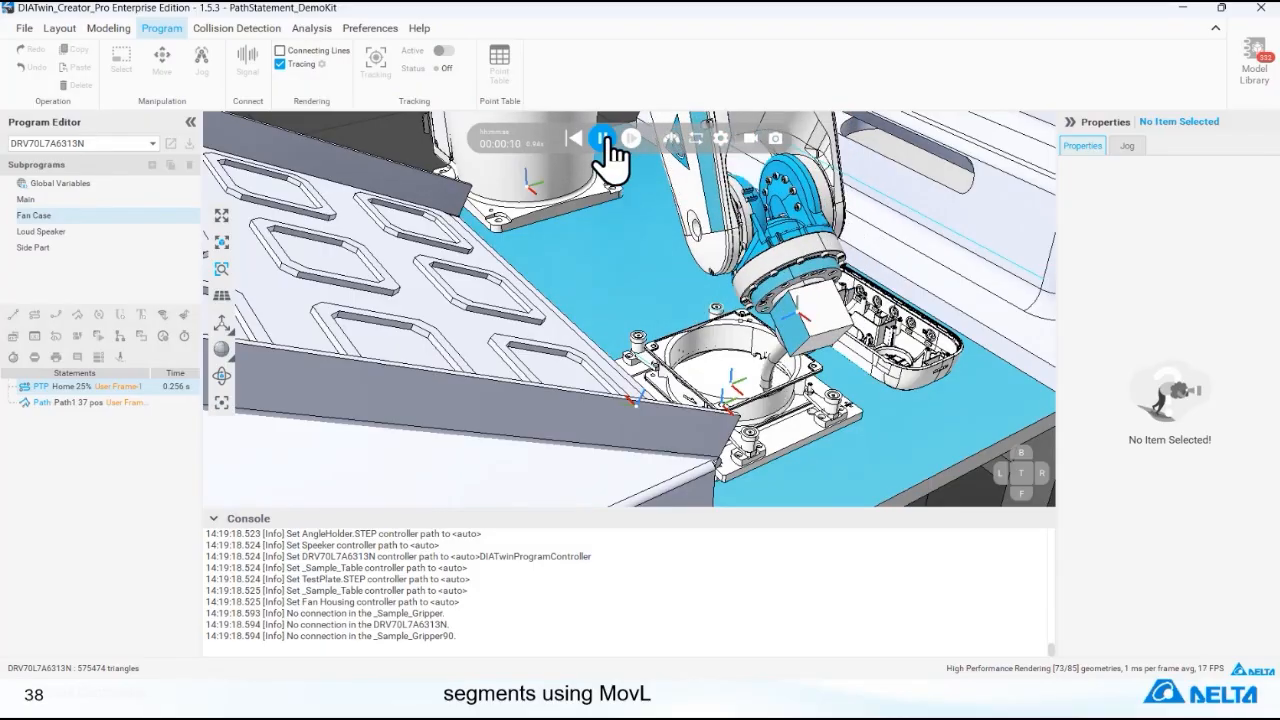
click(575, 142)
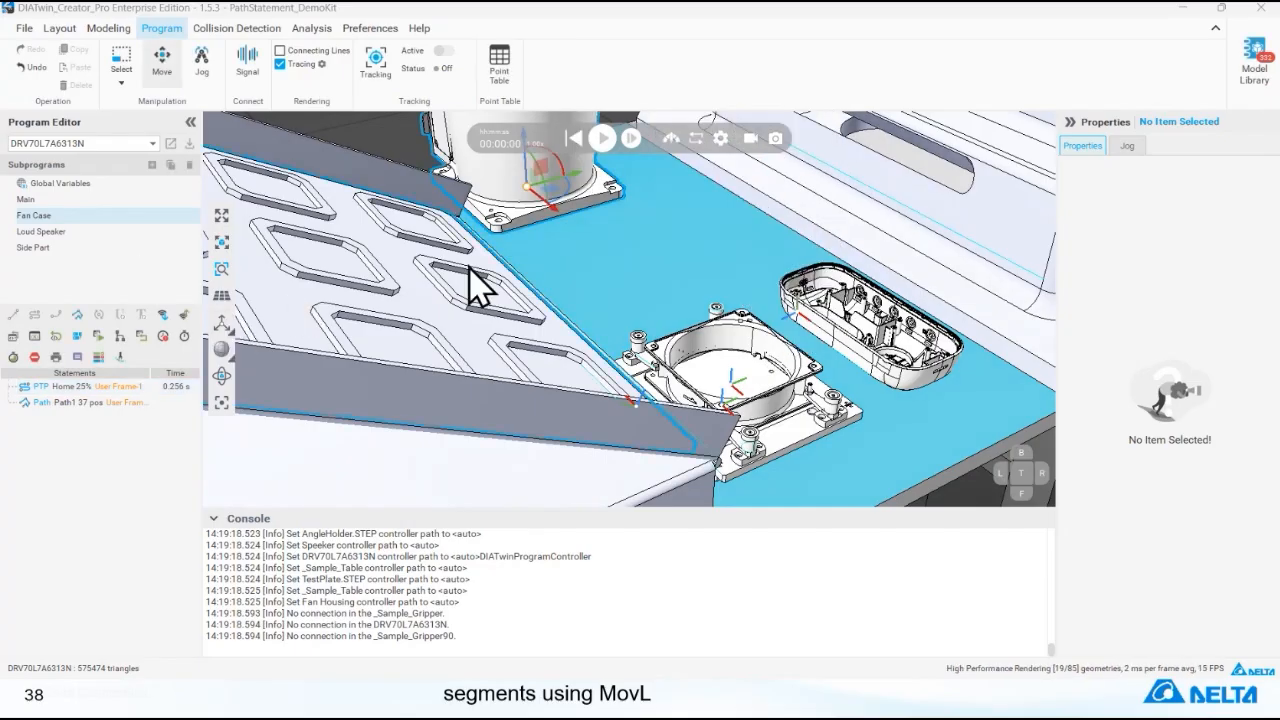
- Simulate the Main program from its Path statement, inspect the tool at the fan case rim up close, and reset the simulation
scroll(568, 254, down, 4)
middle_drag(604, 250, 510, 365)
scroll(390, 275, down, 3)
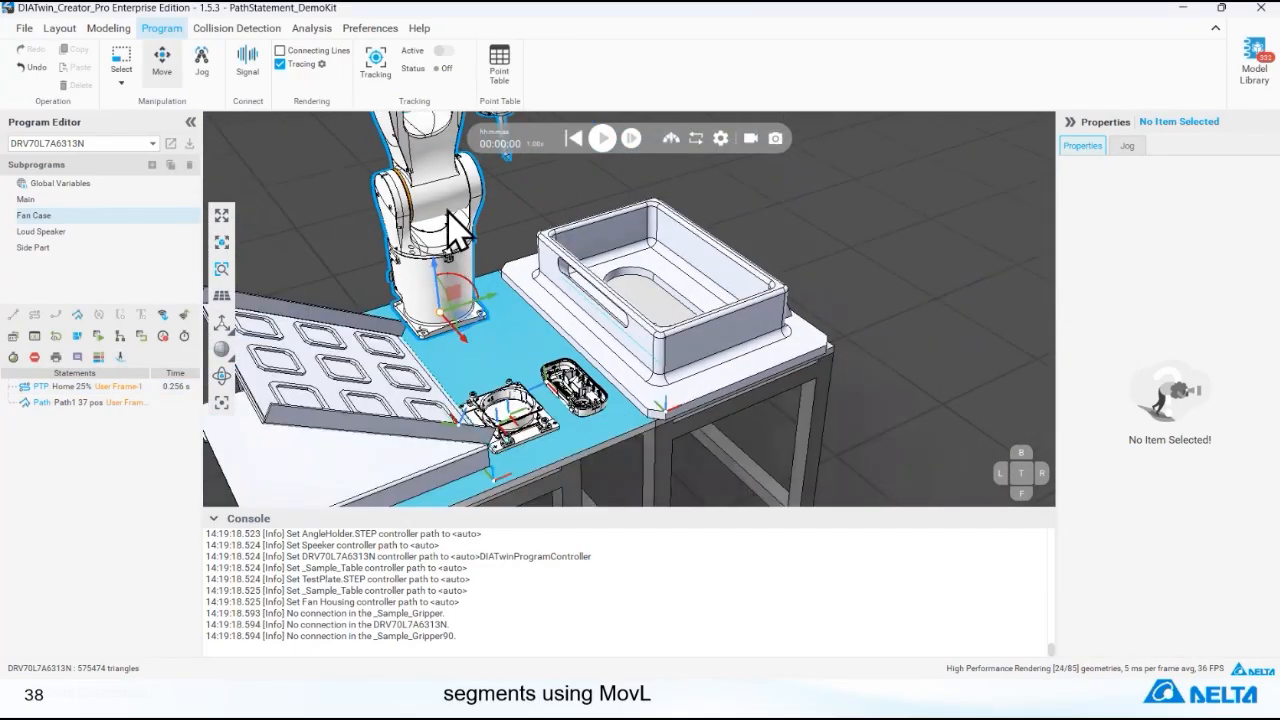
click(110, 217)
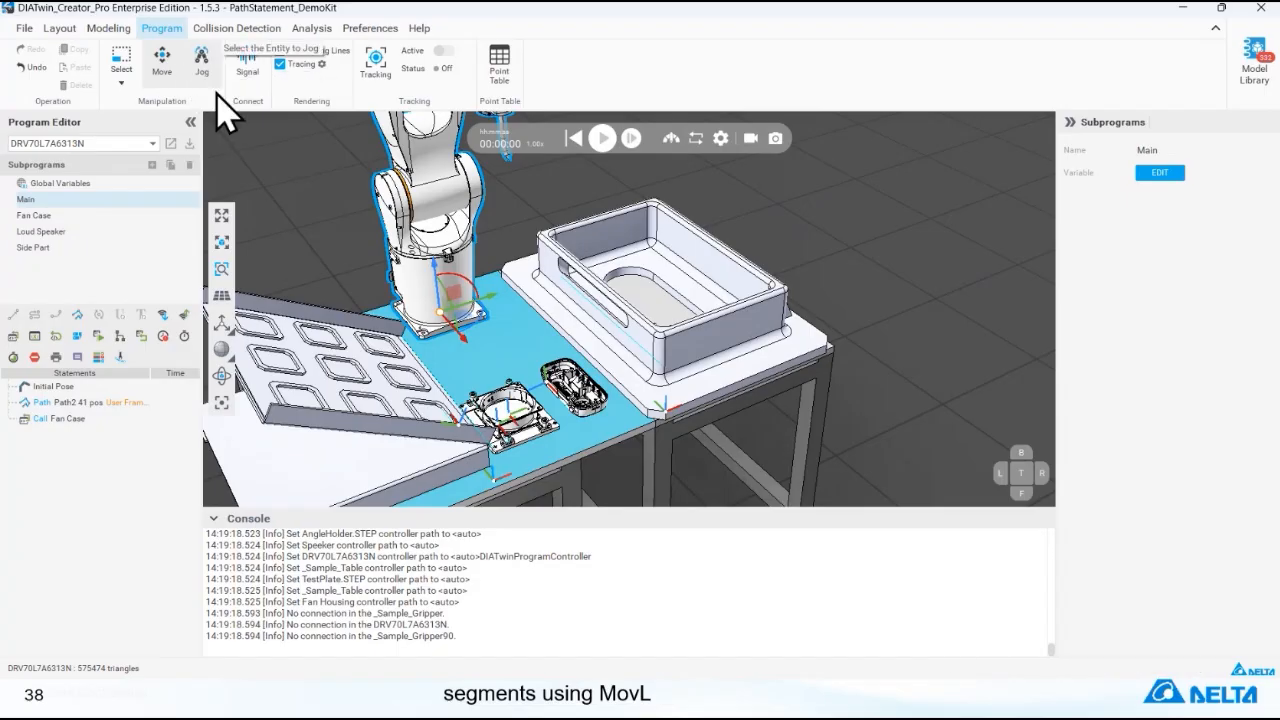
click(100, 388)
right_click(119, 405)
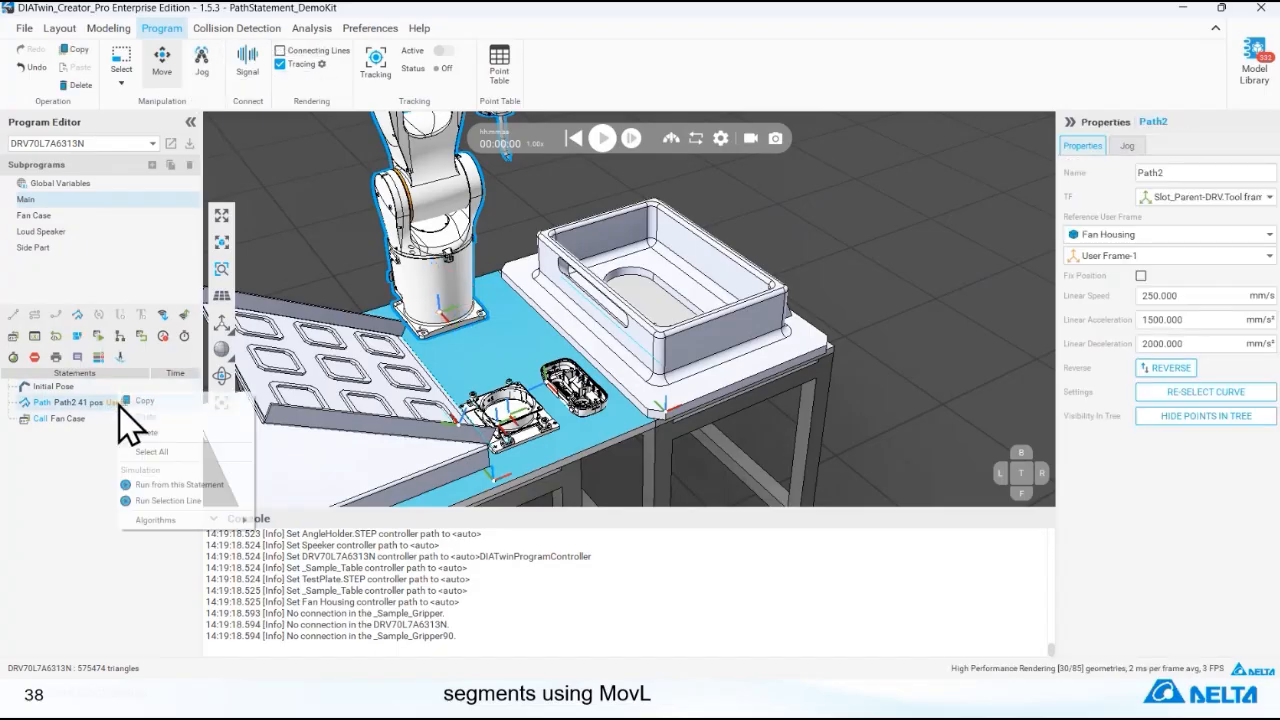
click(233, 486)
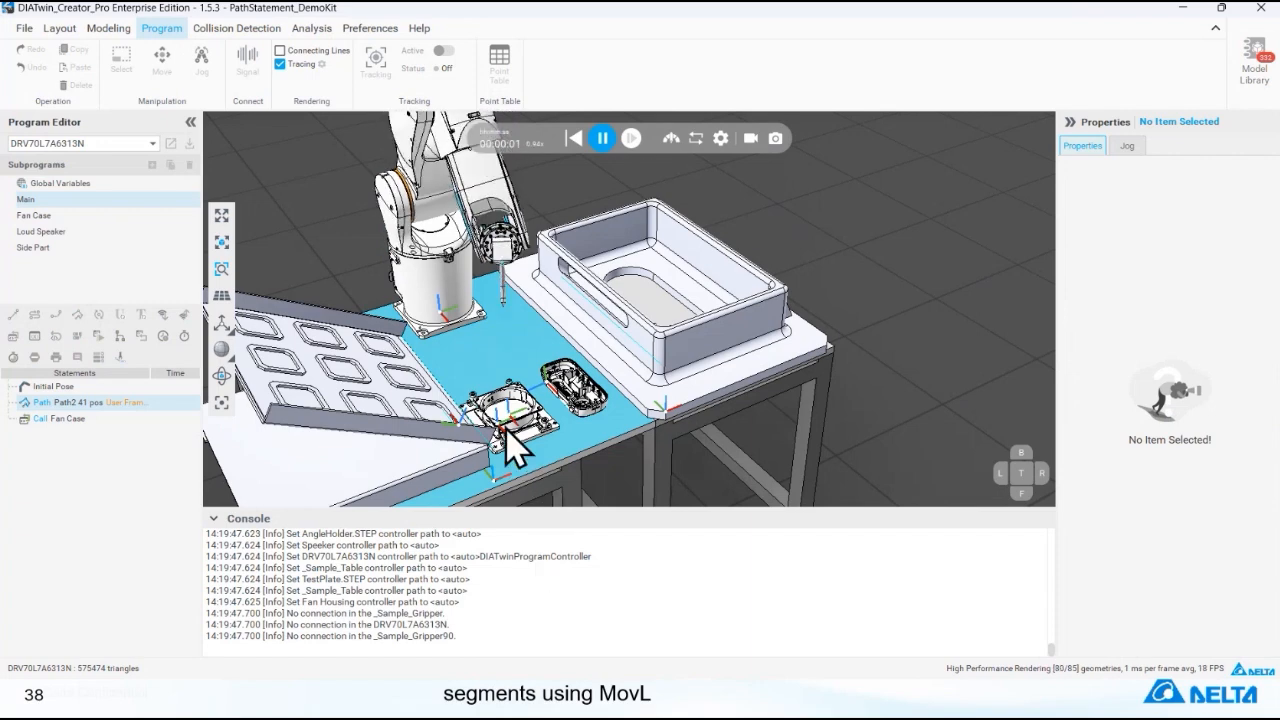
scroll(513, 445, up, 3)
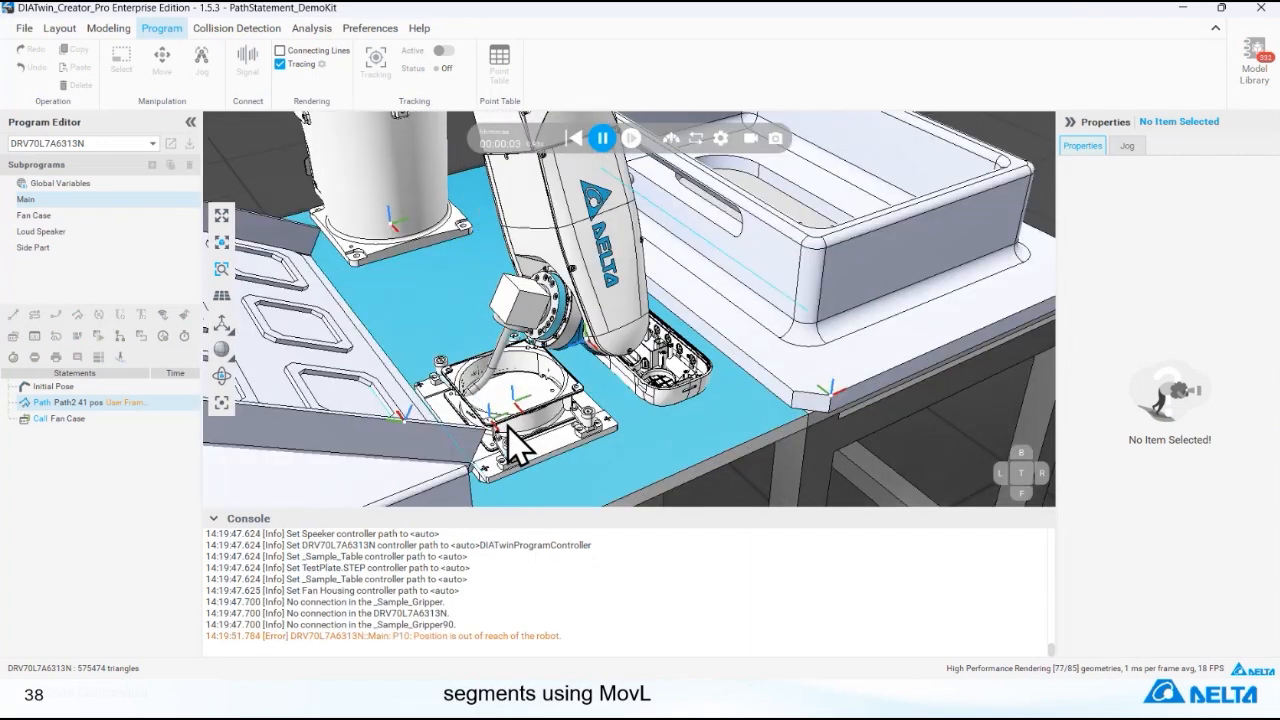
scroll(458, 412, up, 2)
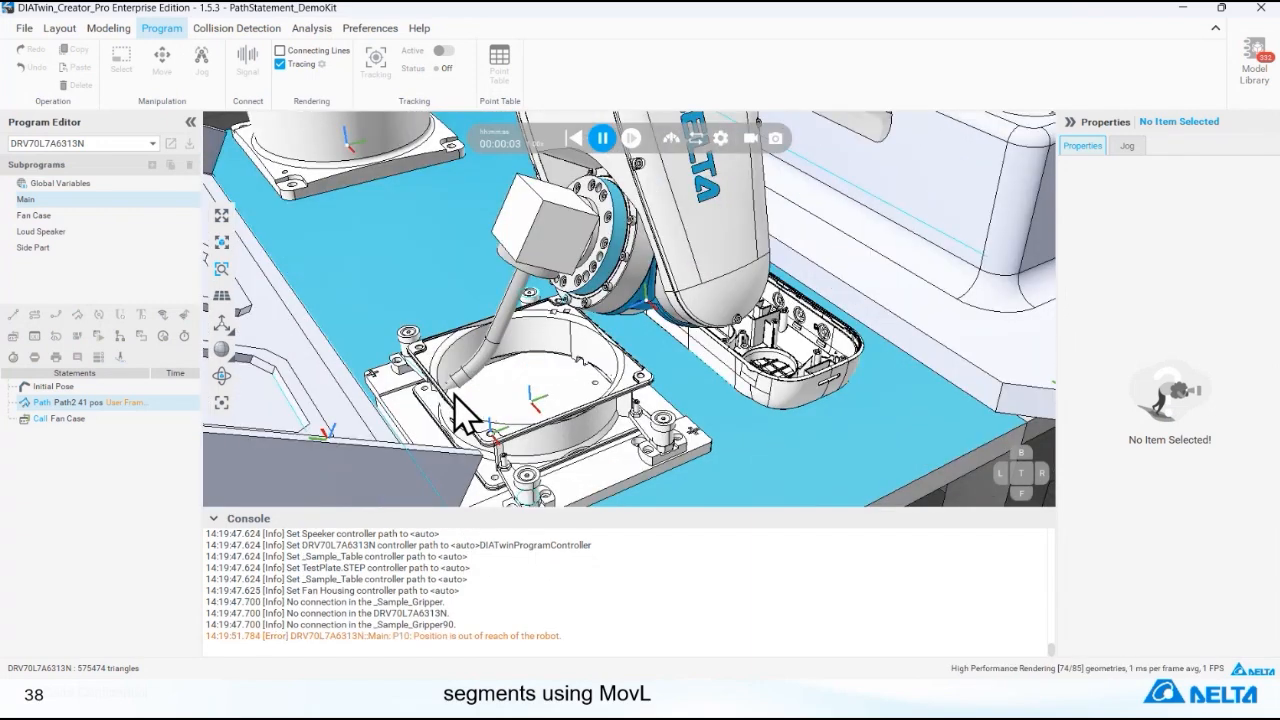
scroll(460, 412, up, 2)
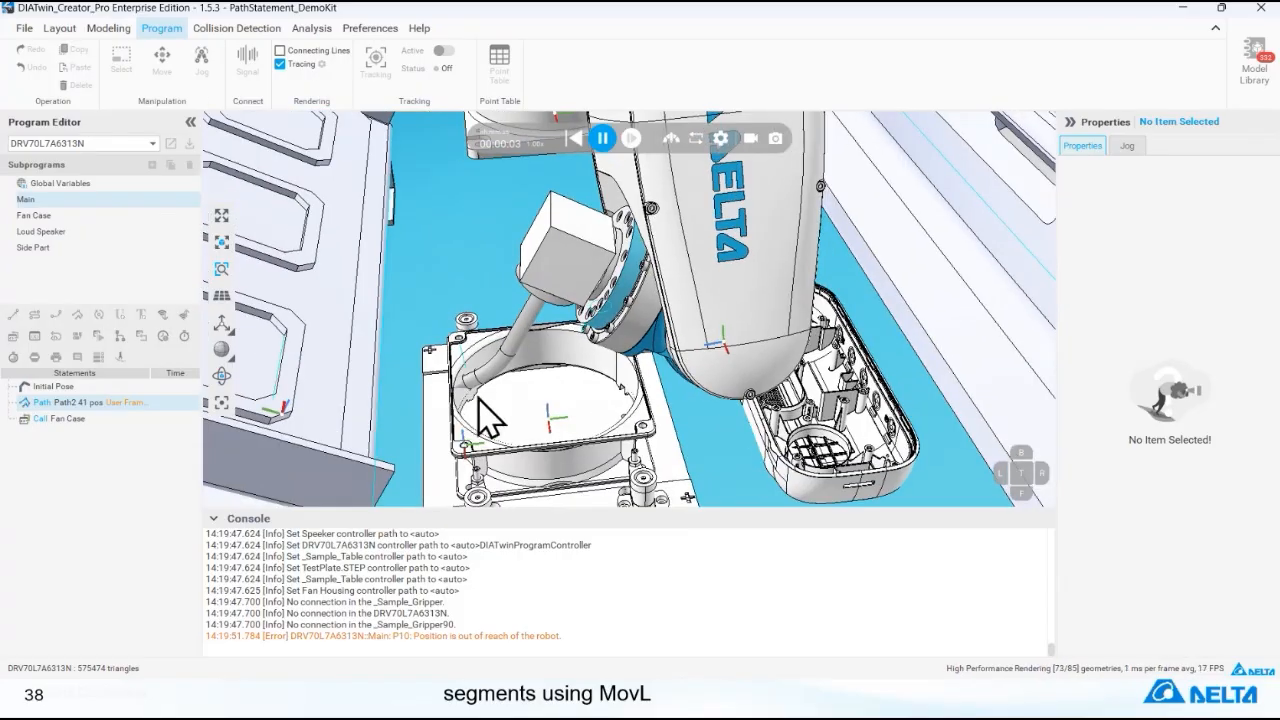
click(601, 140)
- Start a new Path Statement in the Main program and bring up the Path Statement Parameter Description slide
key(alt+Tab)
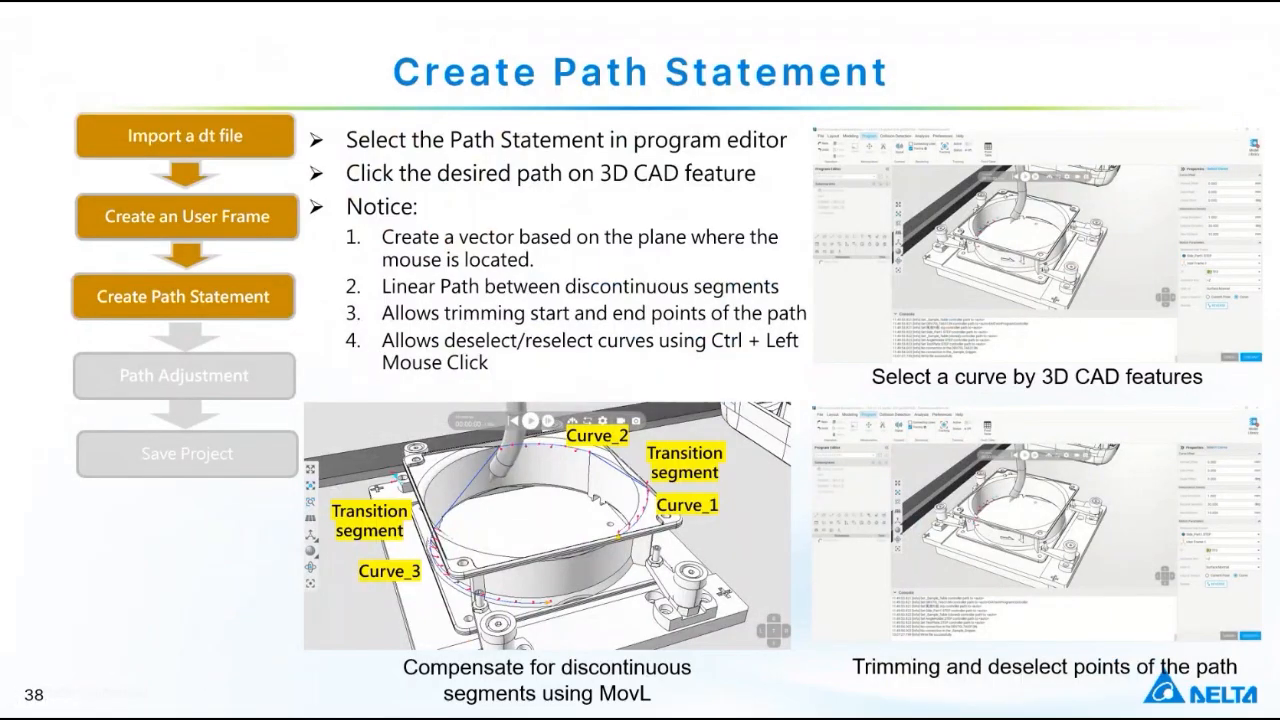
key(alt+Tab)
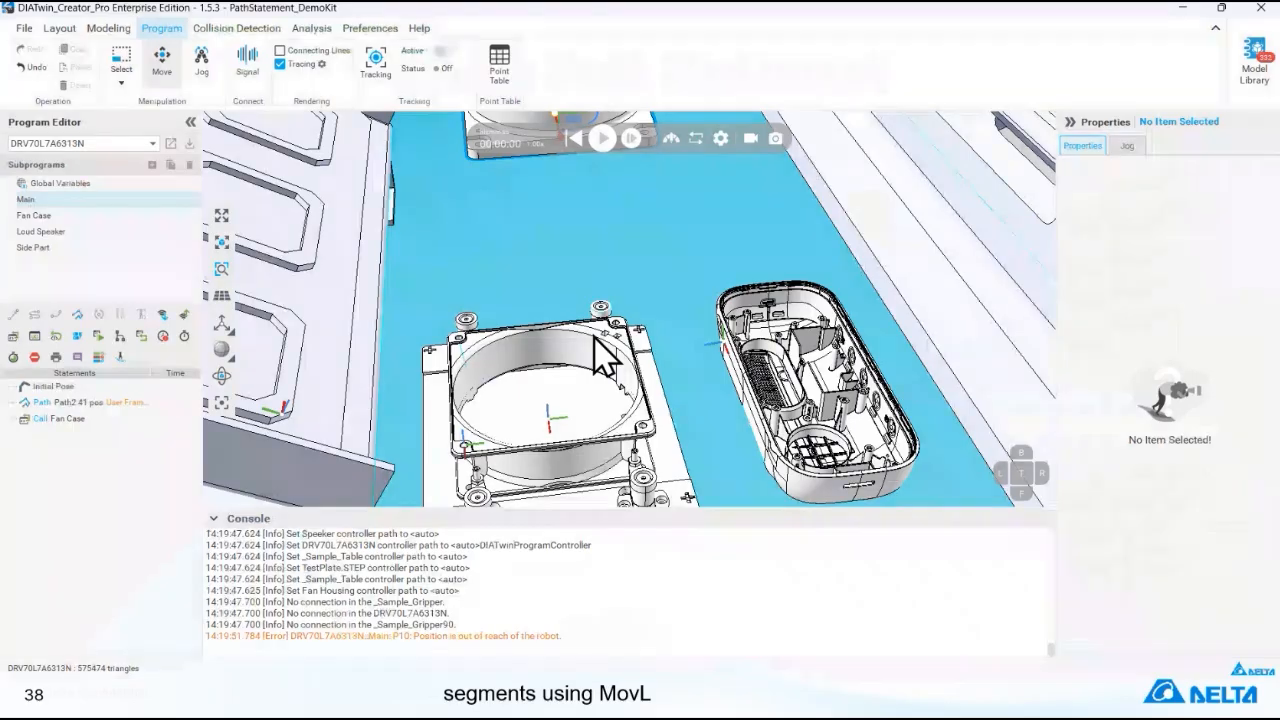
click(79, 313)
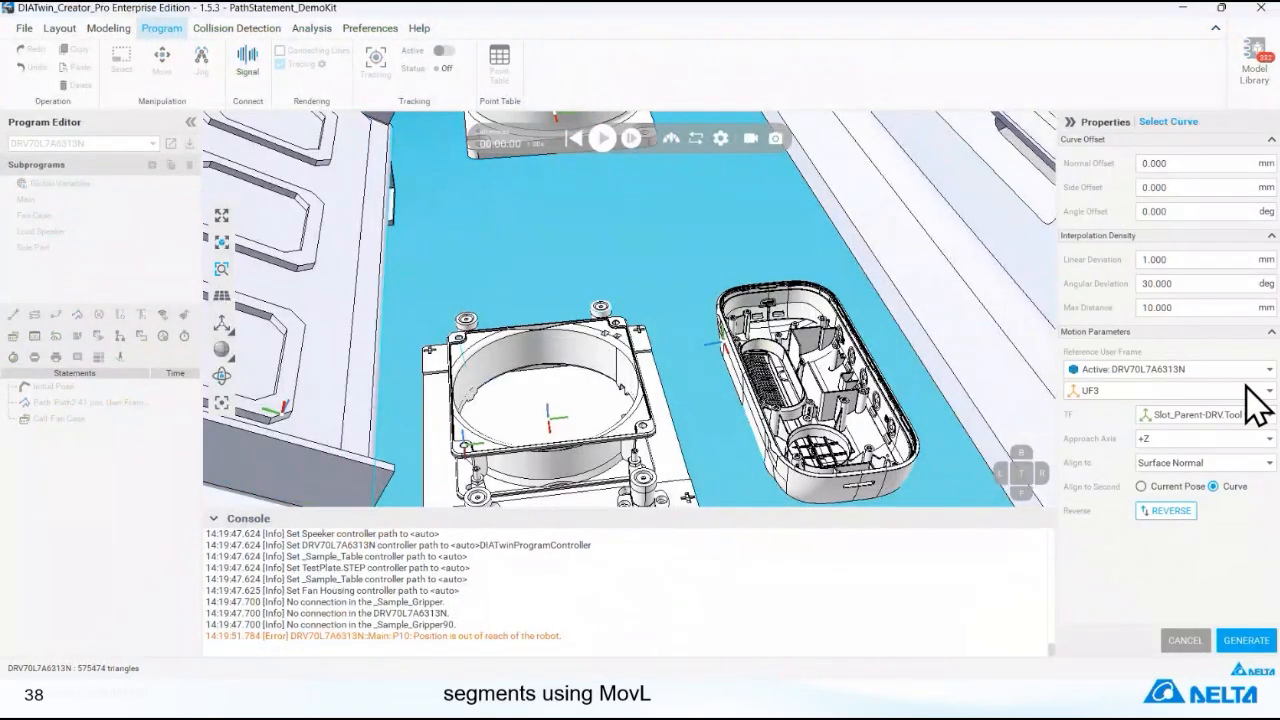
key(alt+Tab)
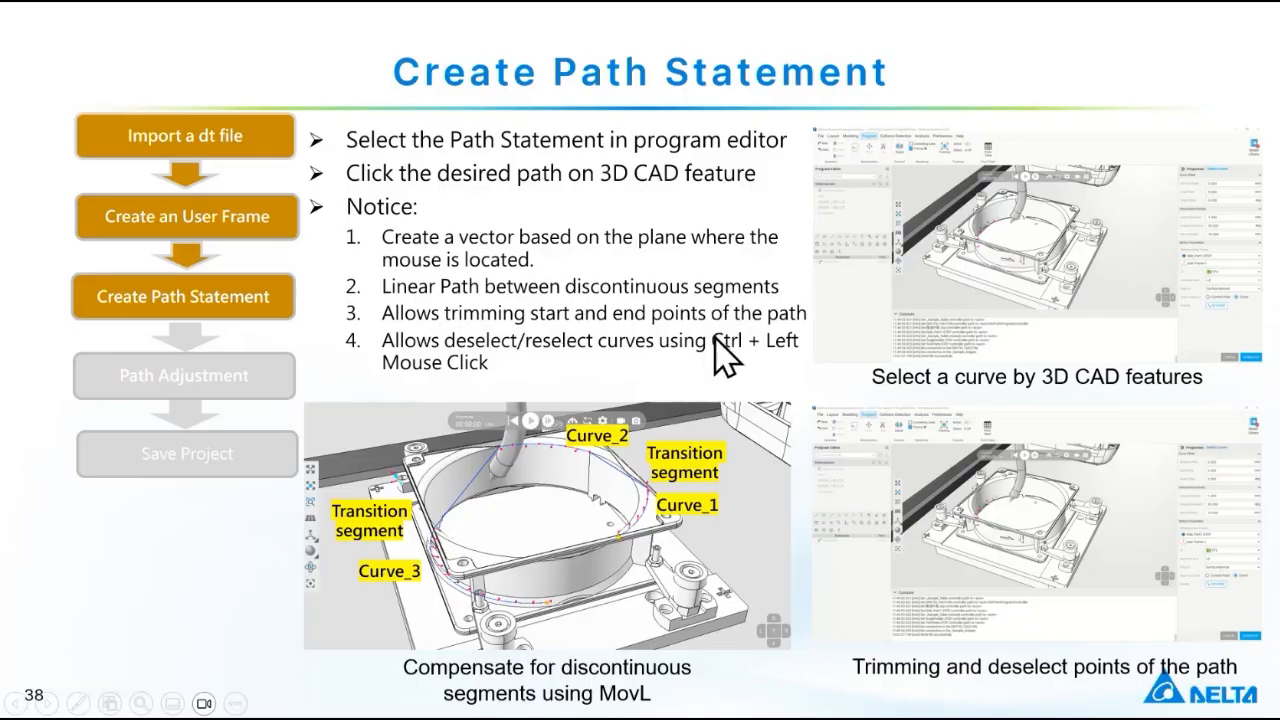
click(649, 260)
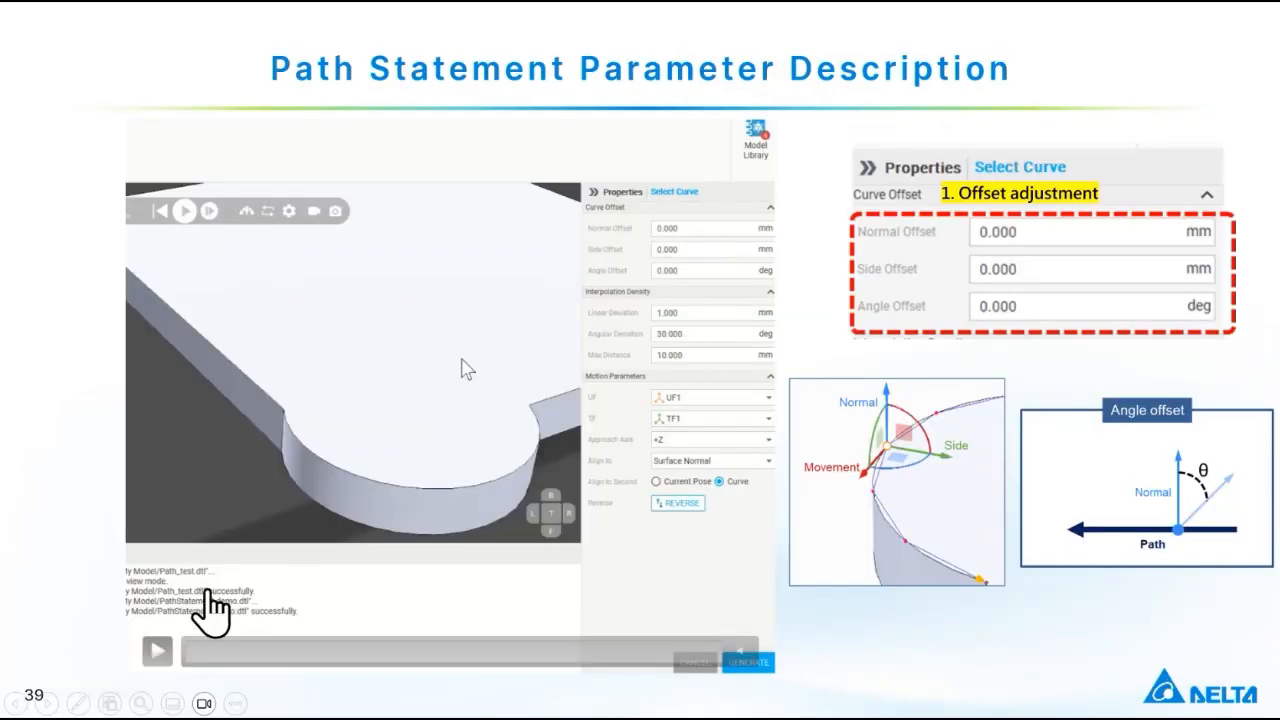
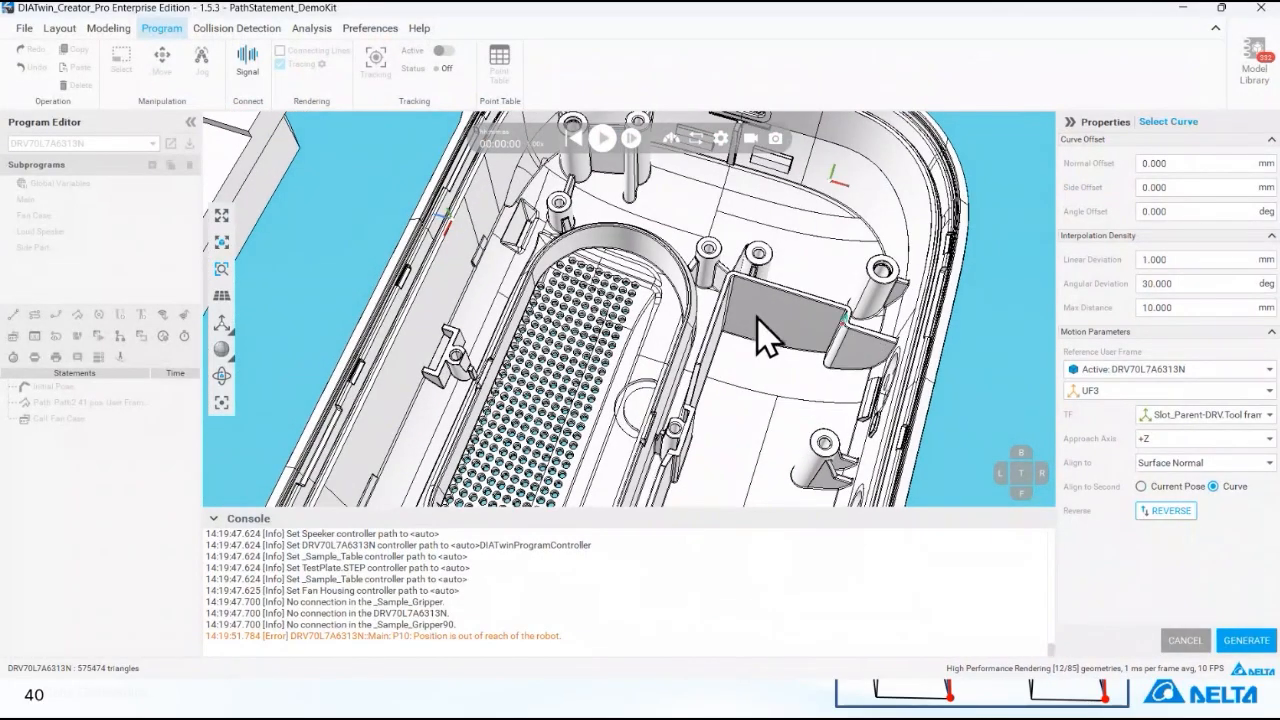
- Set the new path's reference user frame to User Frame-1 of the Speeker object
middle_drag(754, 316, 650, 318)
click(1186, 370)
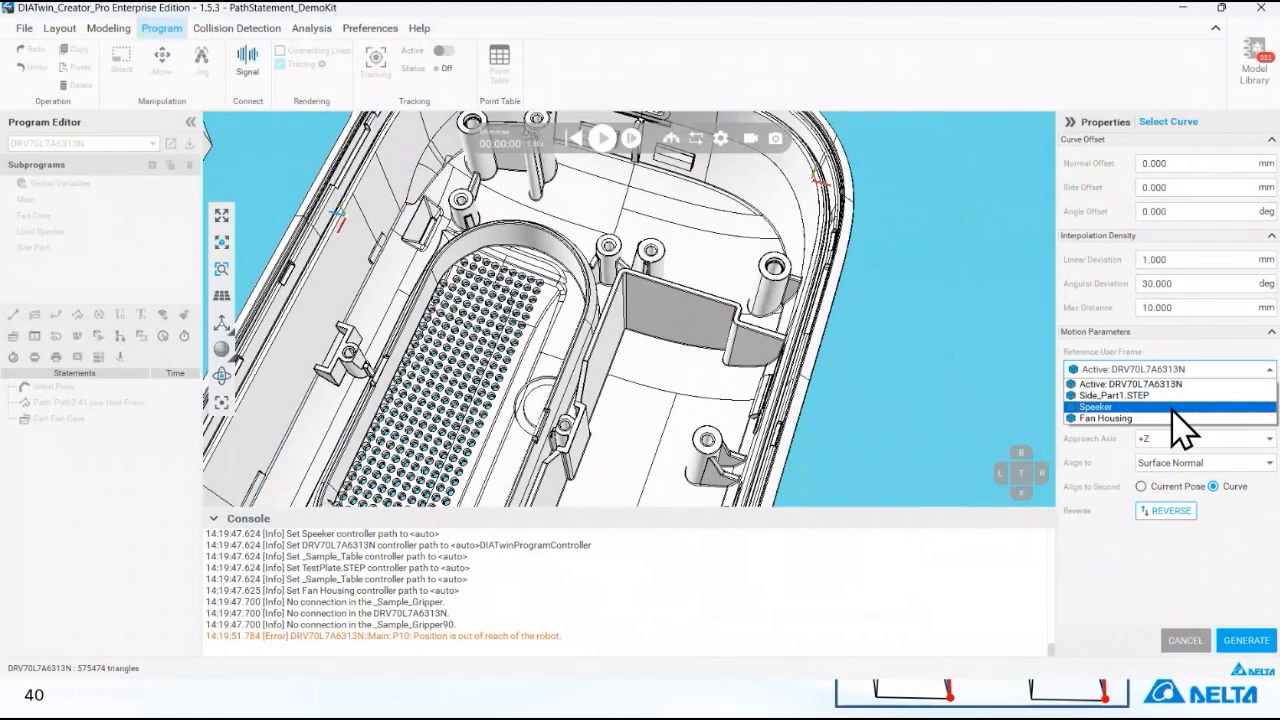
click(1173, 408)
click(1130, 390)
click(1128, 416)
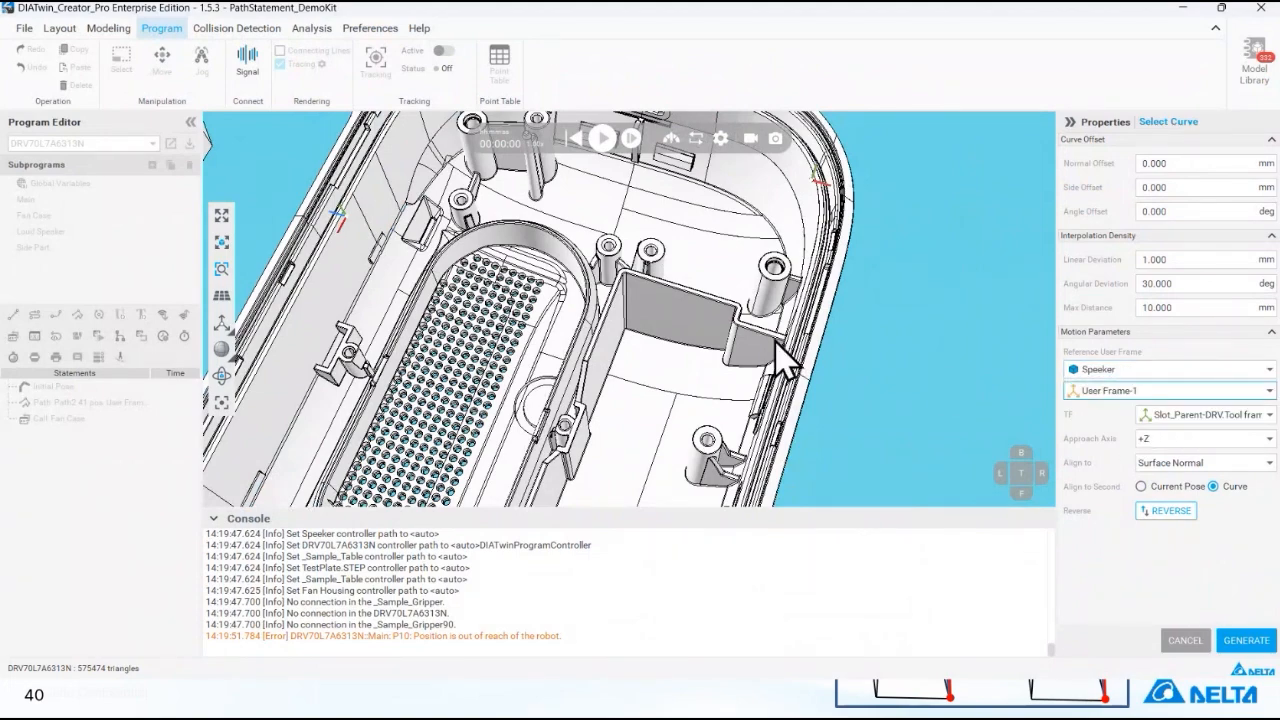
- Select the first straight top edge of the speaker housing's inner partition wall, beside the perforated grille, as the path curve
scroll(712, 326, up, 5)
click(517, 271)
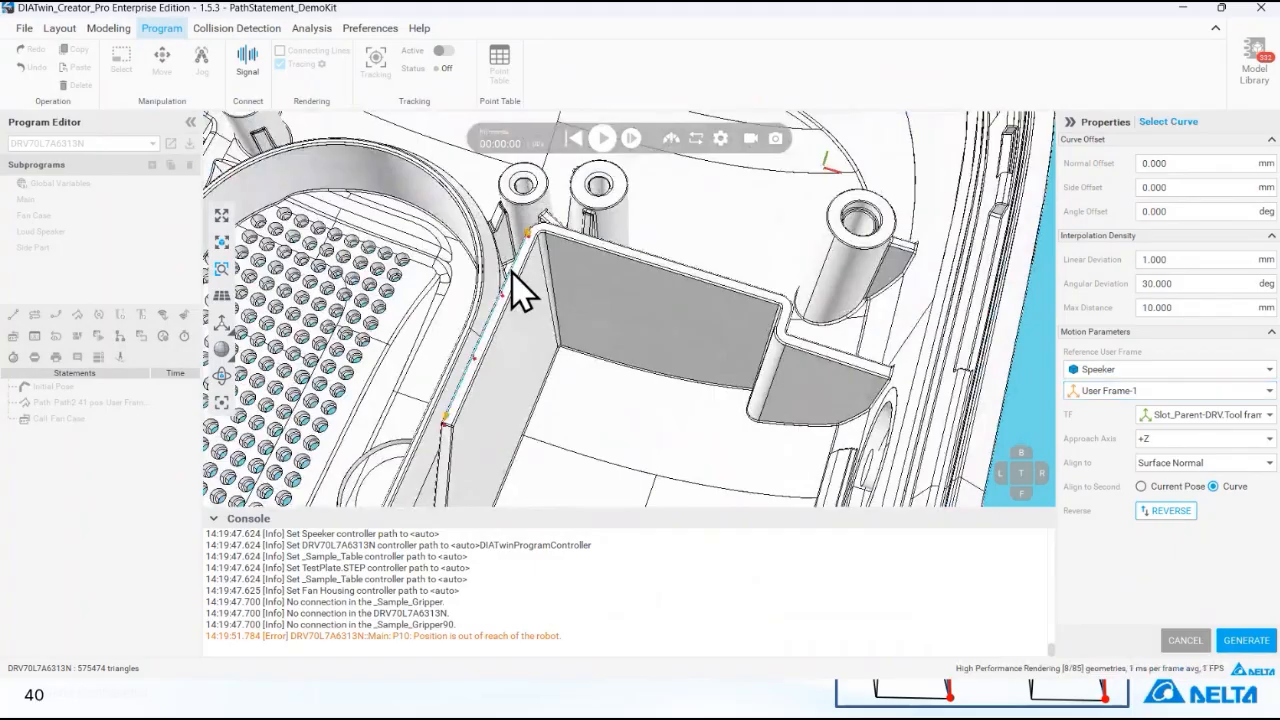
scroll(514, 285, up, 4)
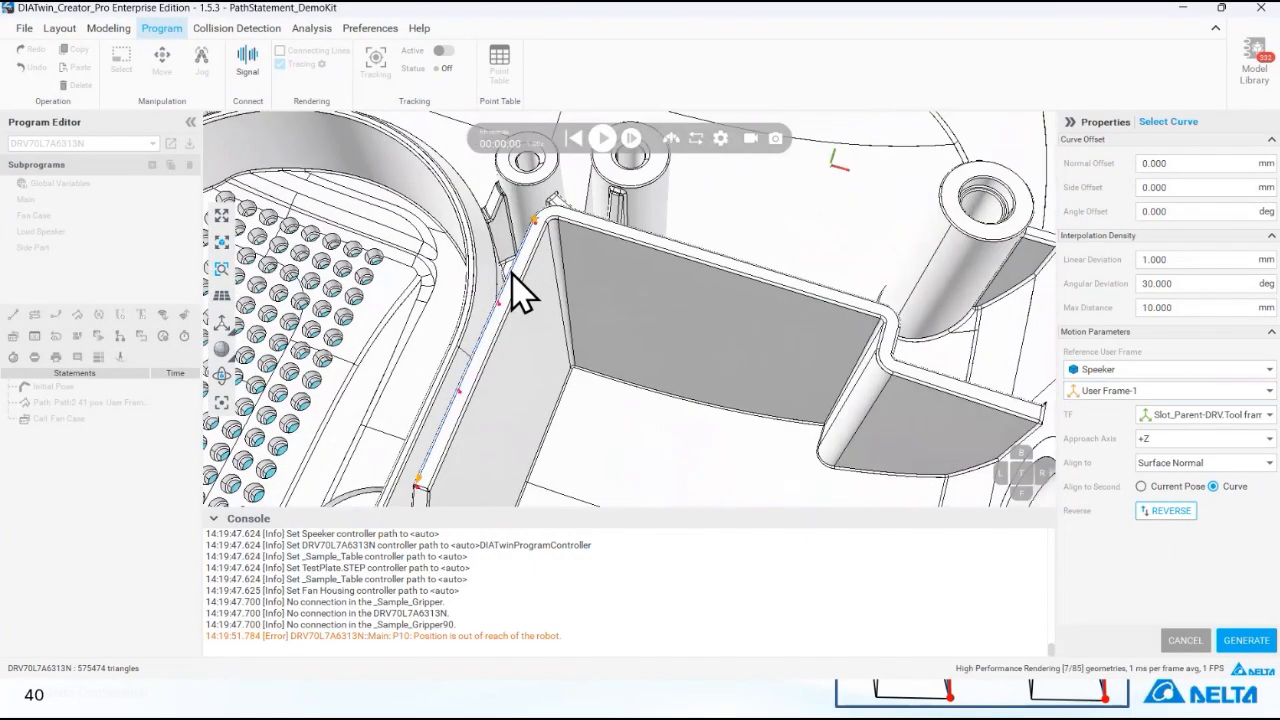
middle_drag(546, 208, 466, 328)
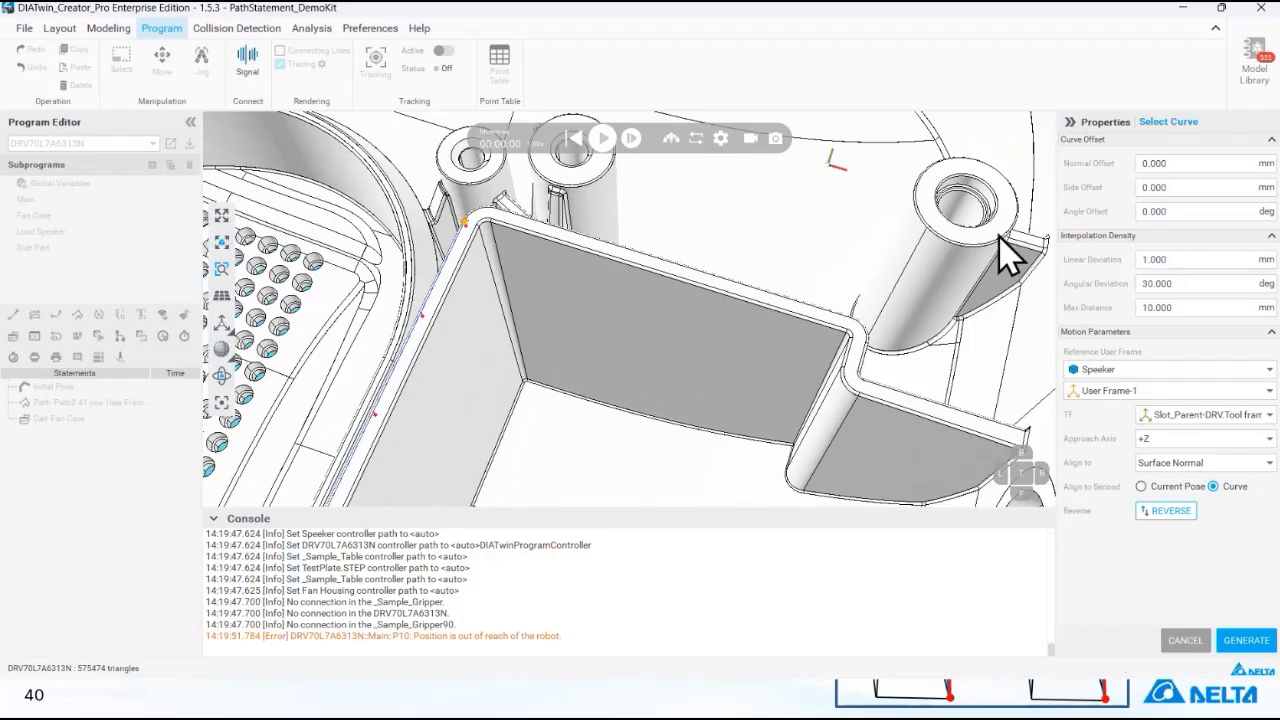
middle_drag(499, 406, 539, 279)
middle_drag(479, 368, 500, 294)
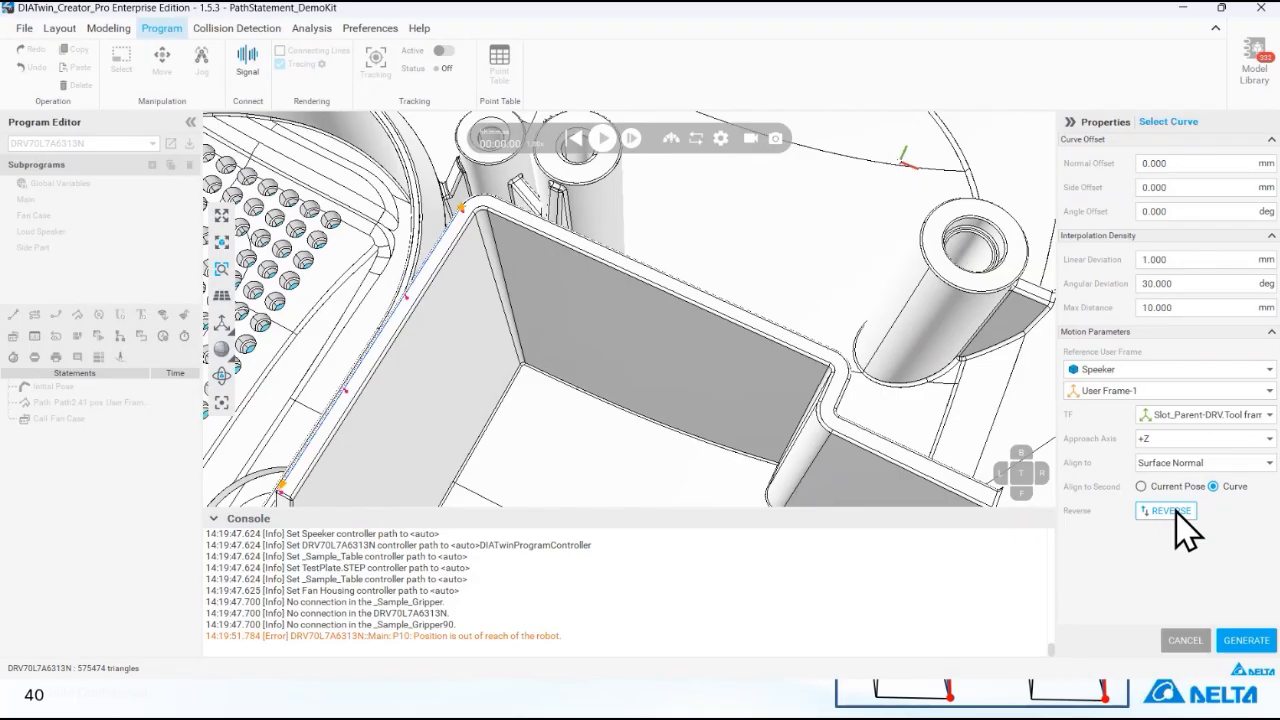
- Extend the path curve around the wall's rounded corner, along its long top edge and into the stepped bend
click(478, 210)
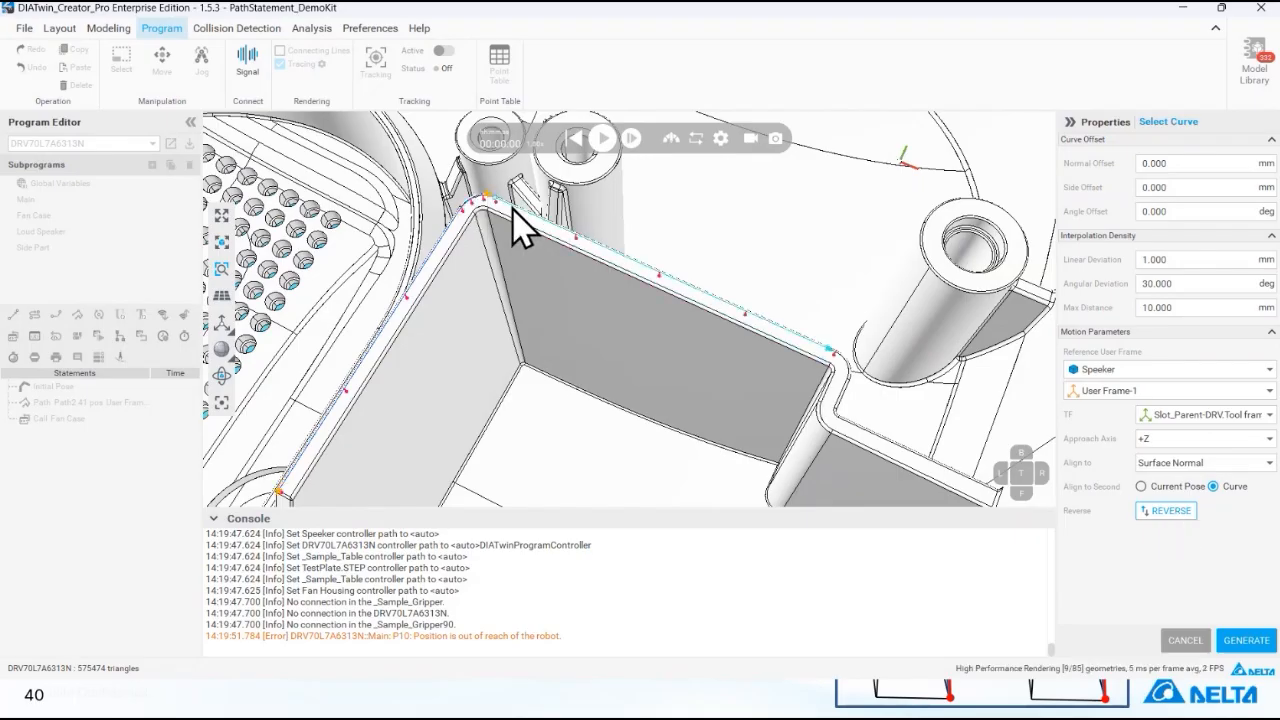
click(848, 375)
click(838, 410)
- Complete the path curve through the end of the bend and along the last straight edge, and check the whole curve
scroll(833, 415, up, 3)
right_drag(846, 443, 770, 420)
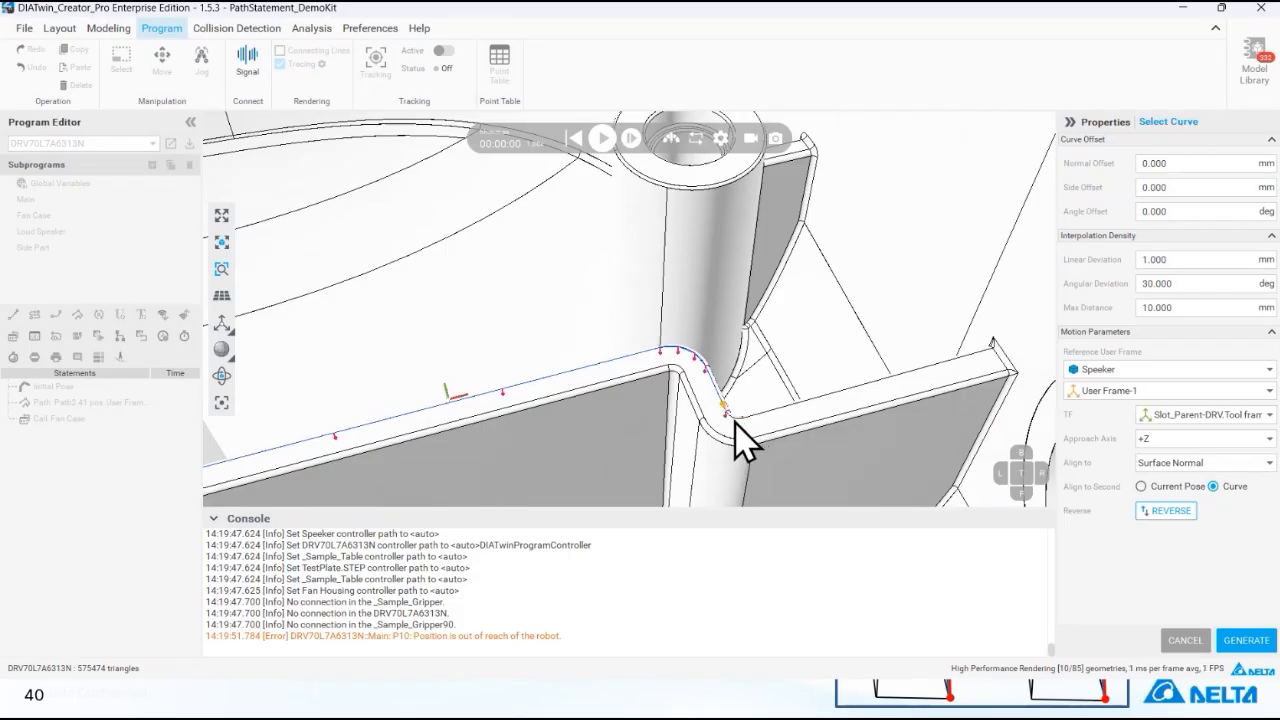
scroll(735, 420, up, 2)
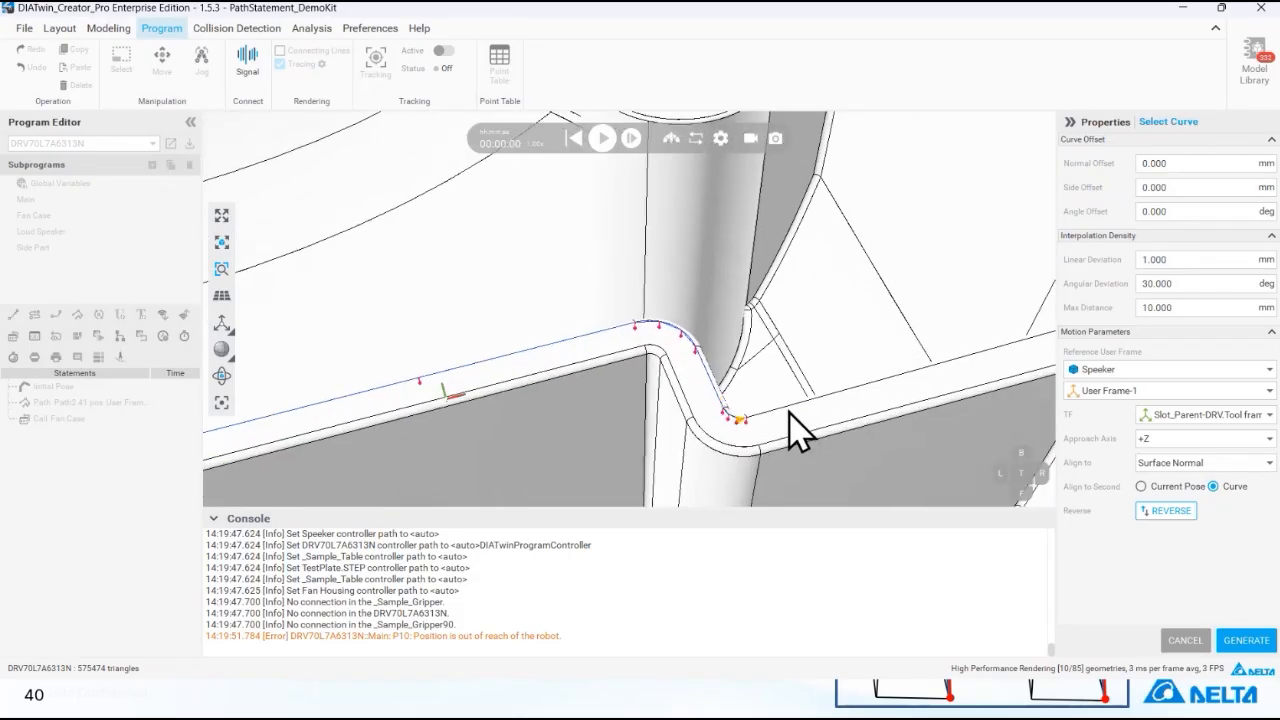
click(784, 420)
scroll(862, 408, down, 1)
scroll(938, 386, down, 2)
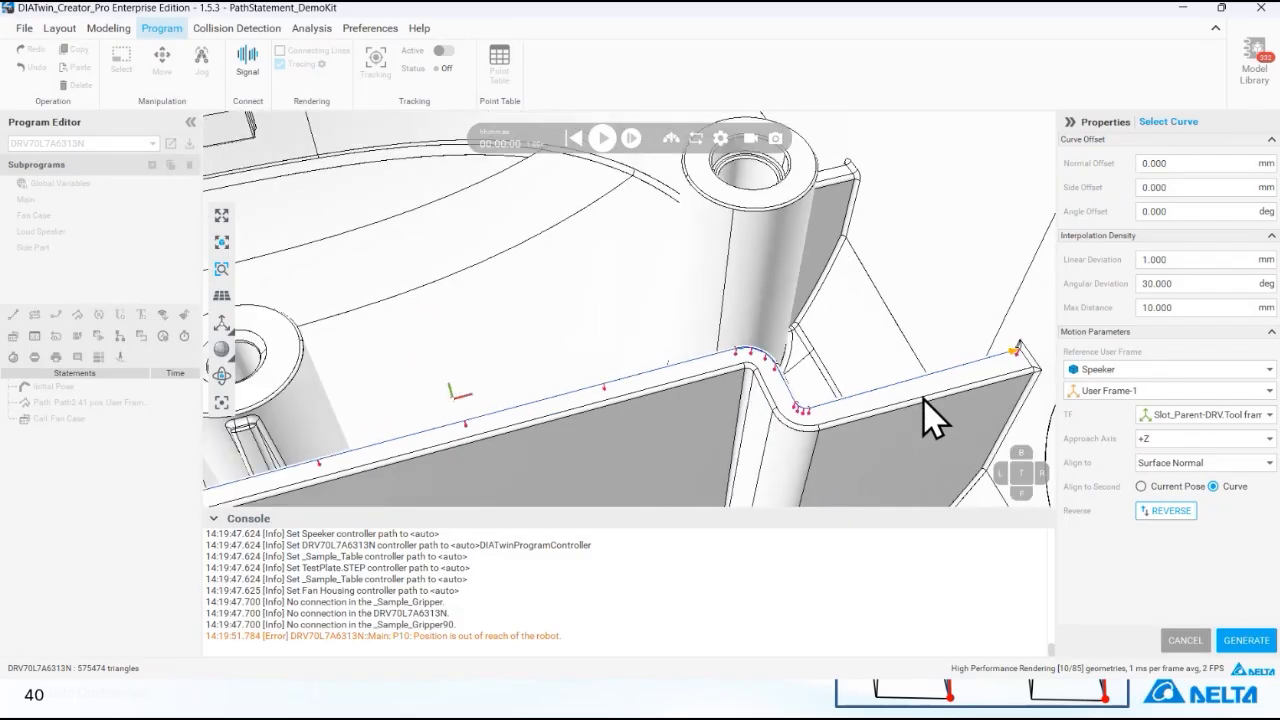
middle_drag(697, 406, 773, 290)
middle_drag(700, 350, 686, 351)
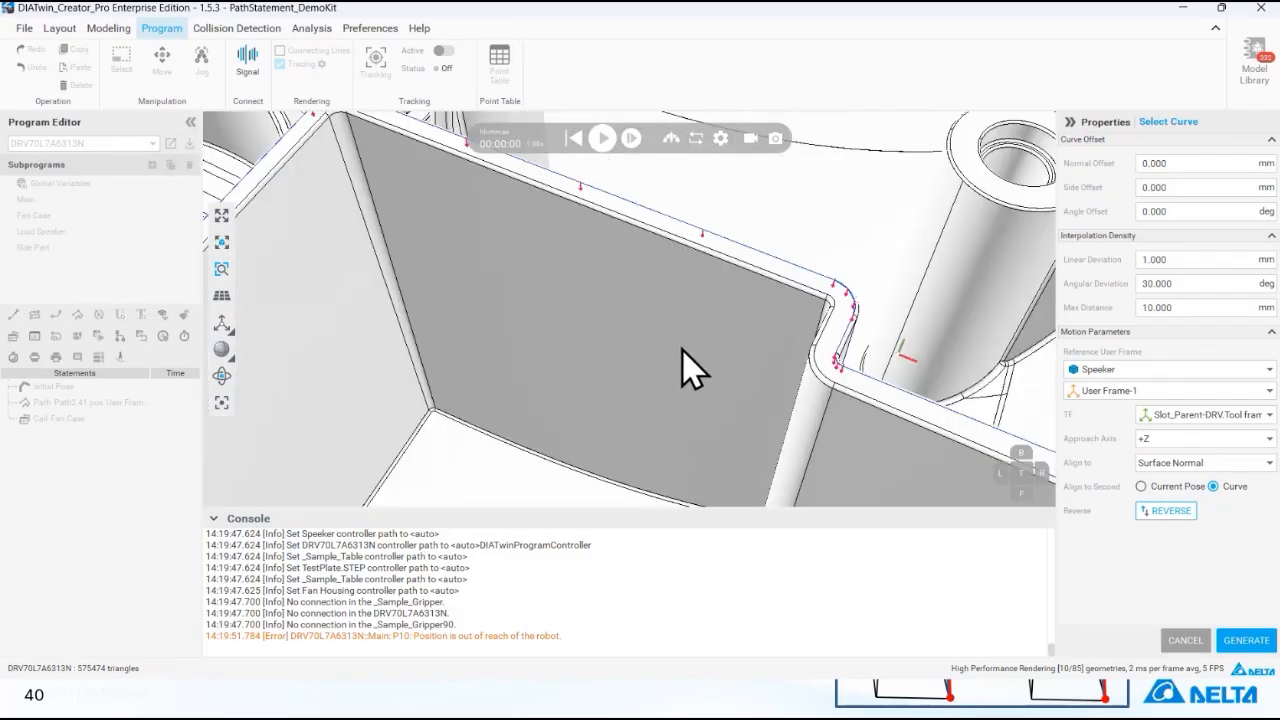
scroll(685, 350, down, 1)
scroll(667, 345, down, 1)
scroll(672, 366, down, 1)
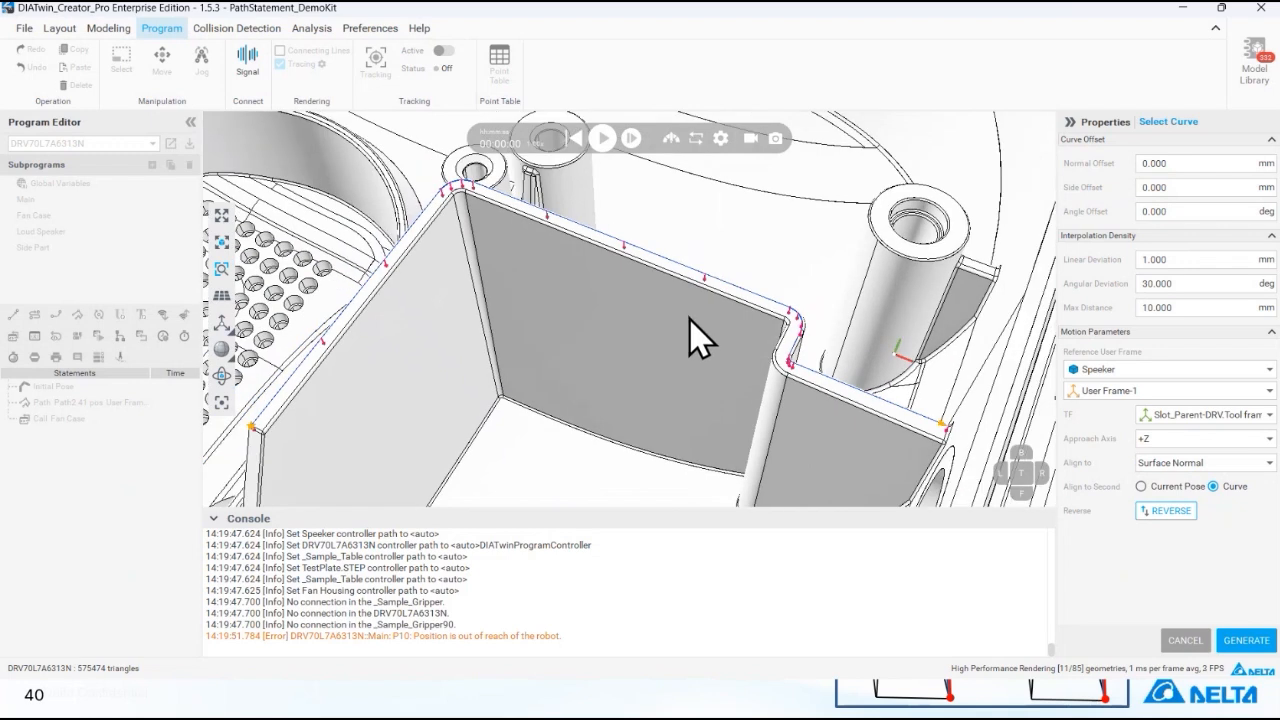
- Try a normal offset of -10 mm on the inner wall's path curve and inspect the shifted points
scroll(660, 343, down, 1)
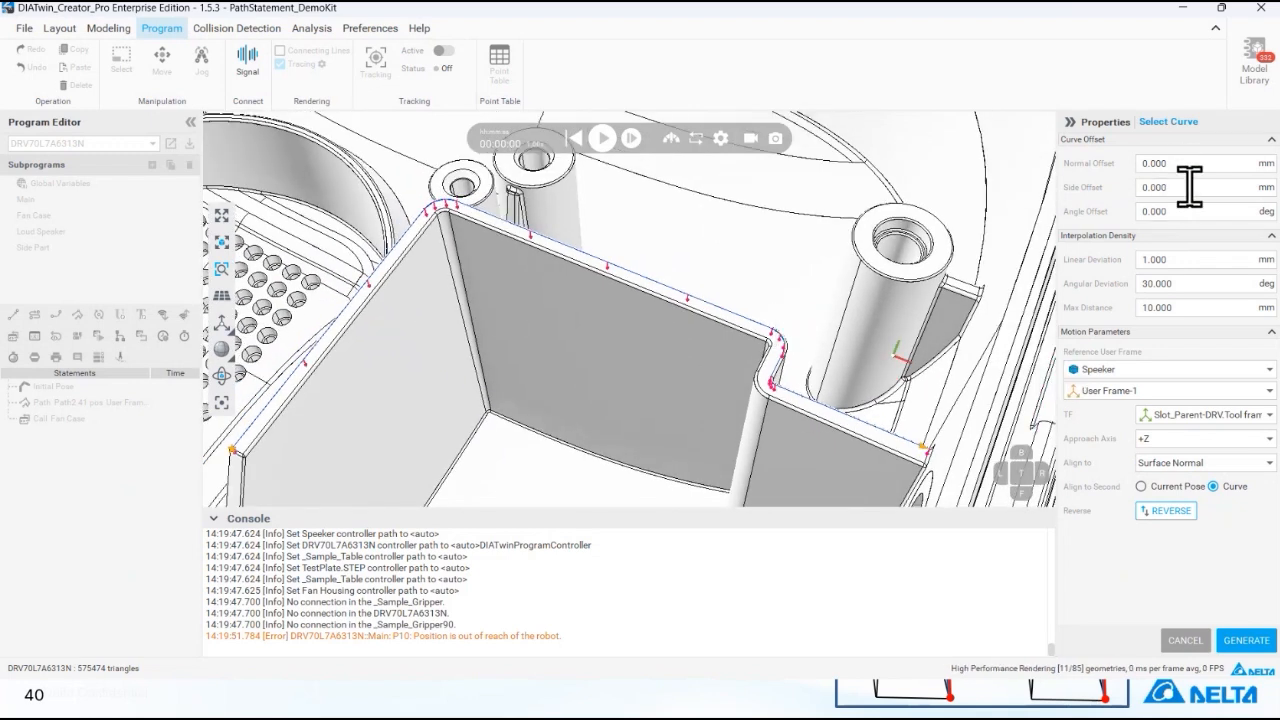
double_click(1150, 164)
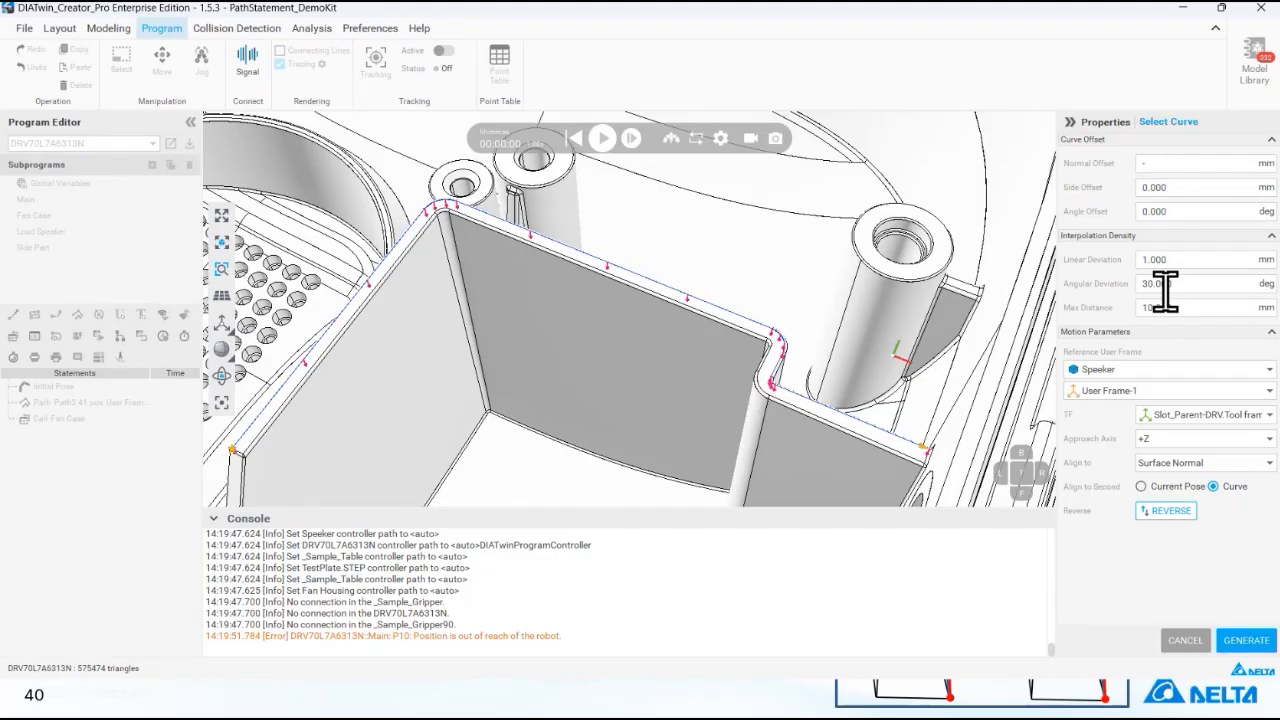
key(Return)
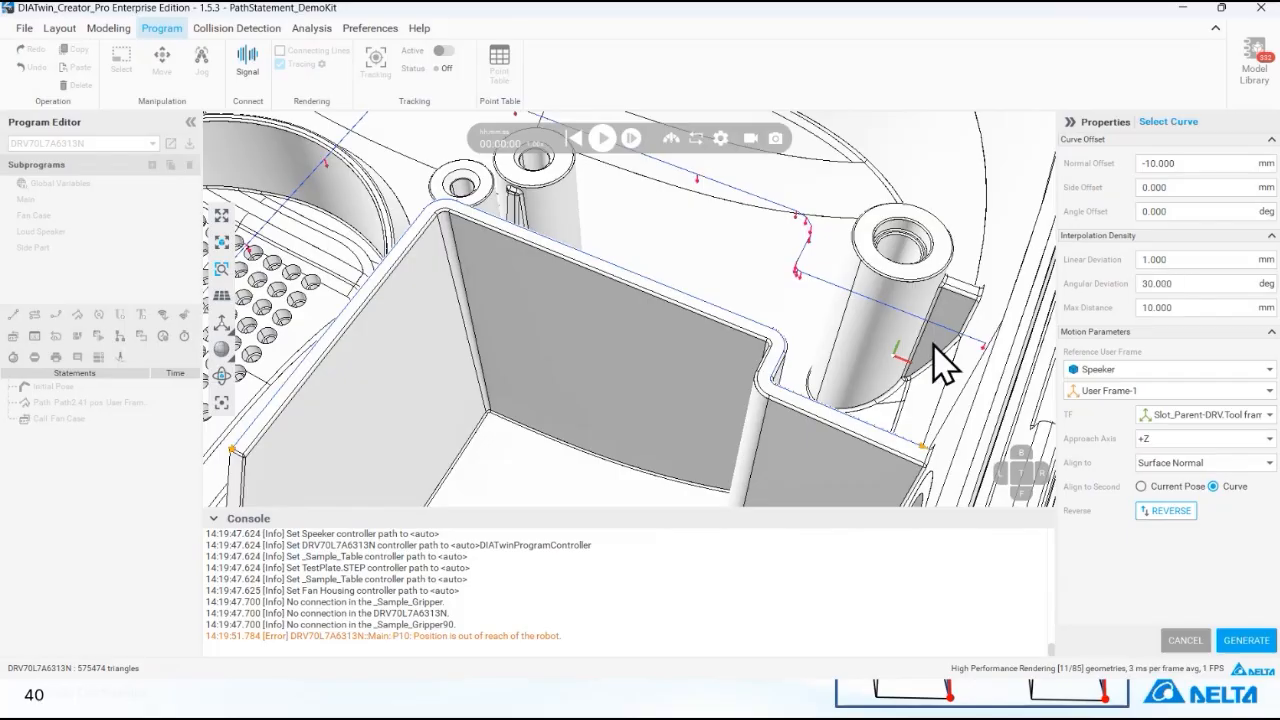
middle_drag(698, 349, 682, 326)
middle_drag(605, 322, 600, 386)
- Set the path curve's normal offset to -2 mm
click(1150, 163)
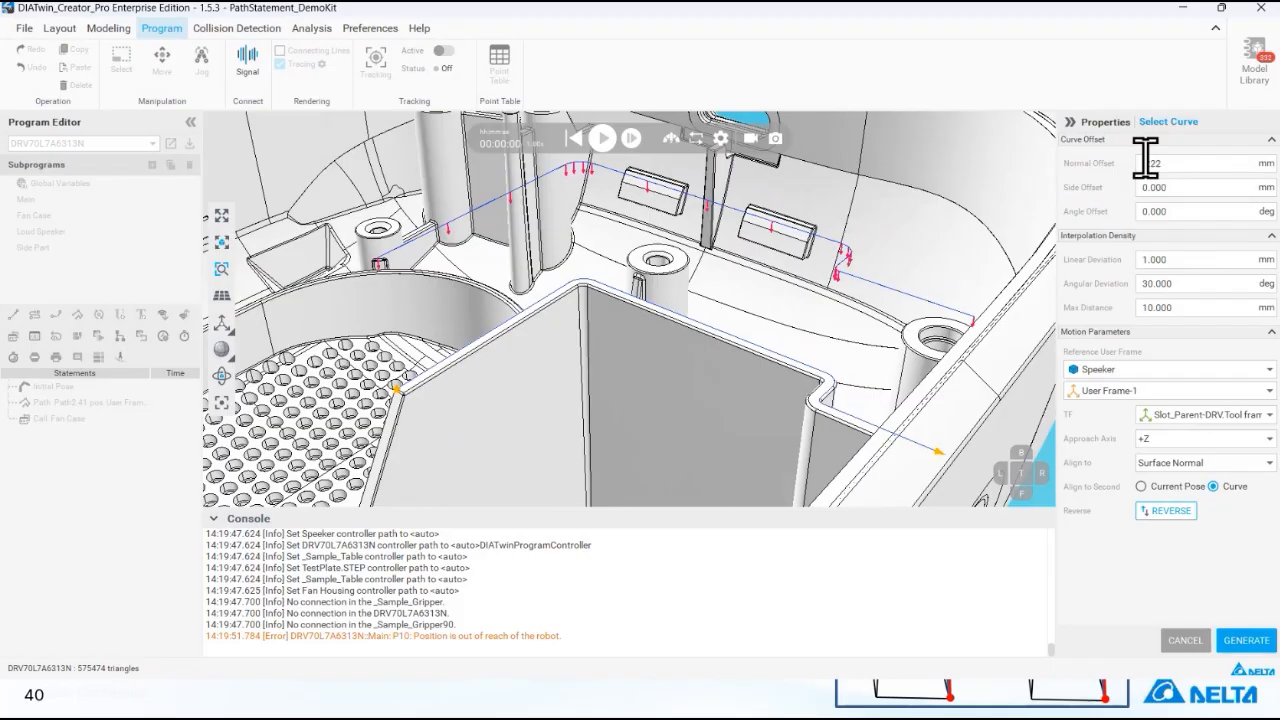
text(222)
key(Return)
text(-)
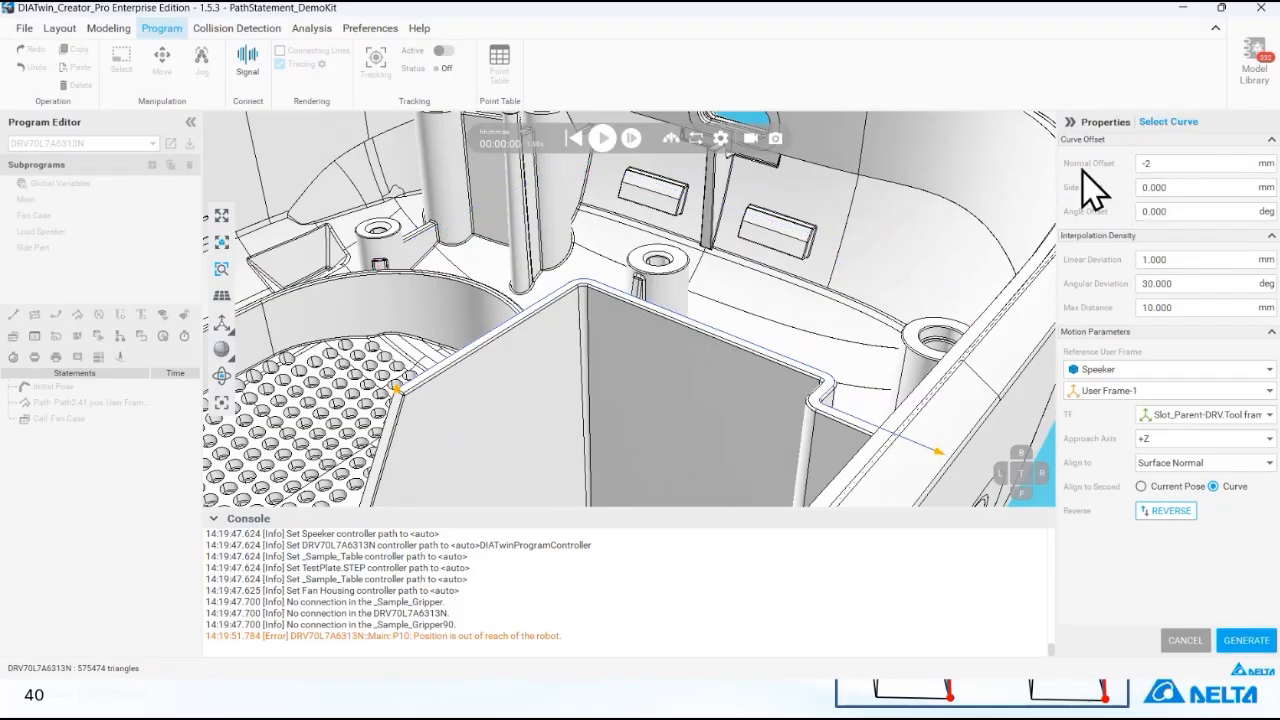
text(2)
key(Return)
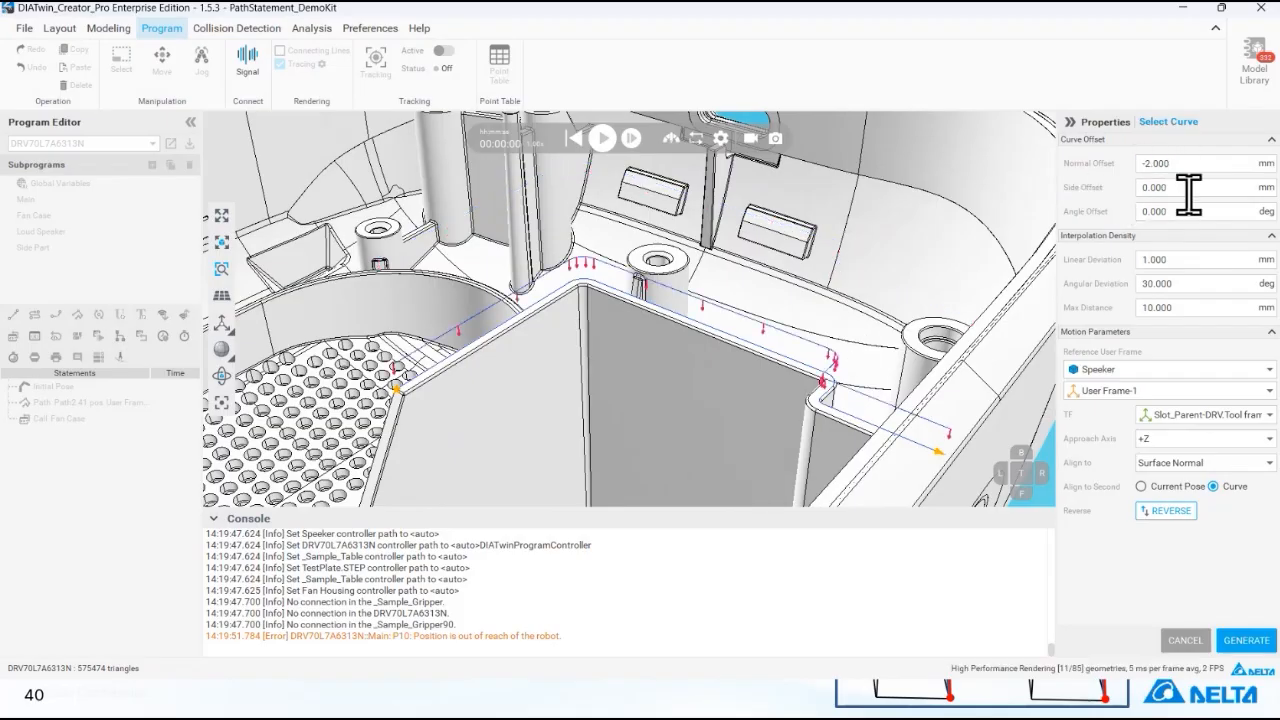
- Try a side offset of 5 mm on the path curve and reset it to 0
mouse_move(614, 337)
middle_down()
mouse_move(615, 350)
mouse_move(622, 336)
middle_up()
click(1160, 186)
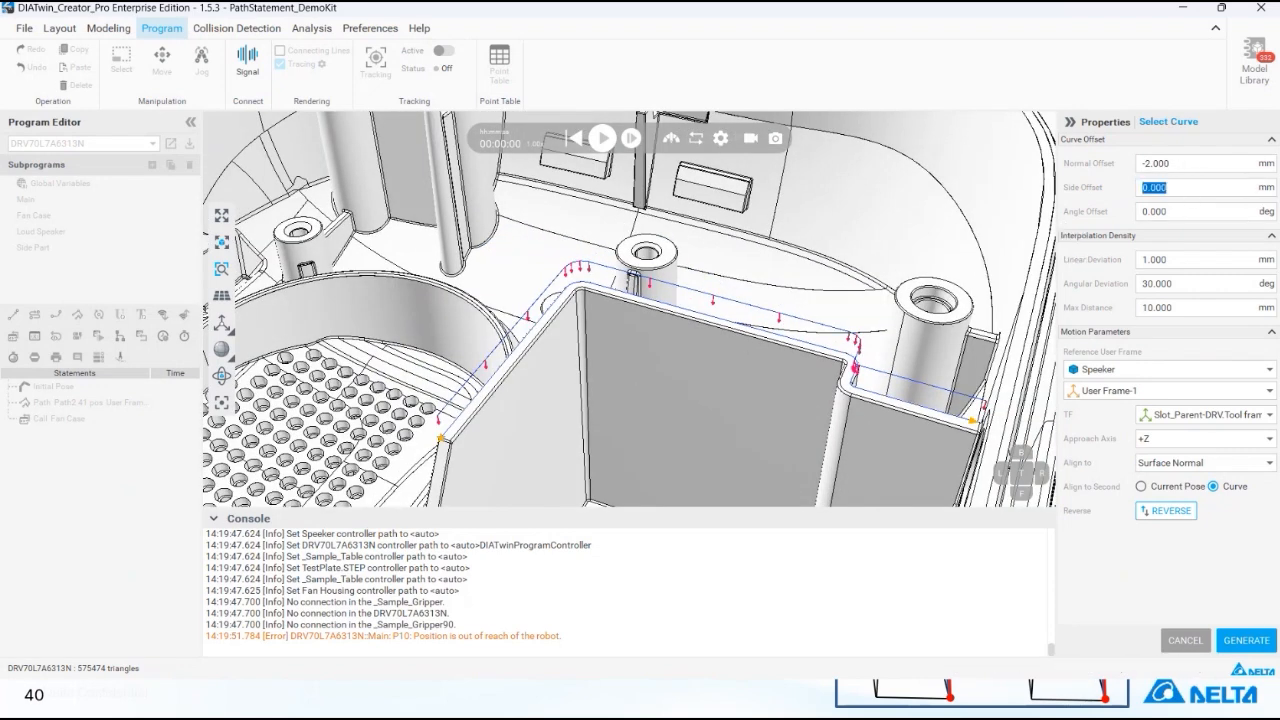
text(5)
key(Return)
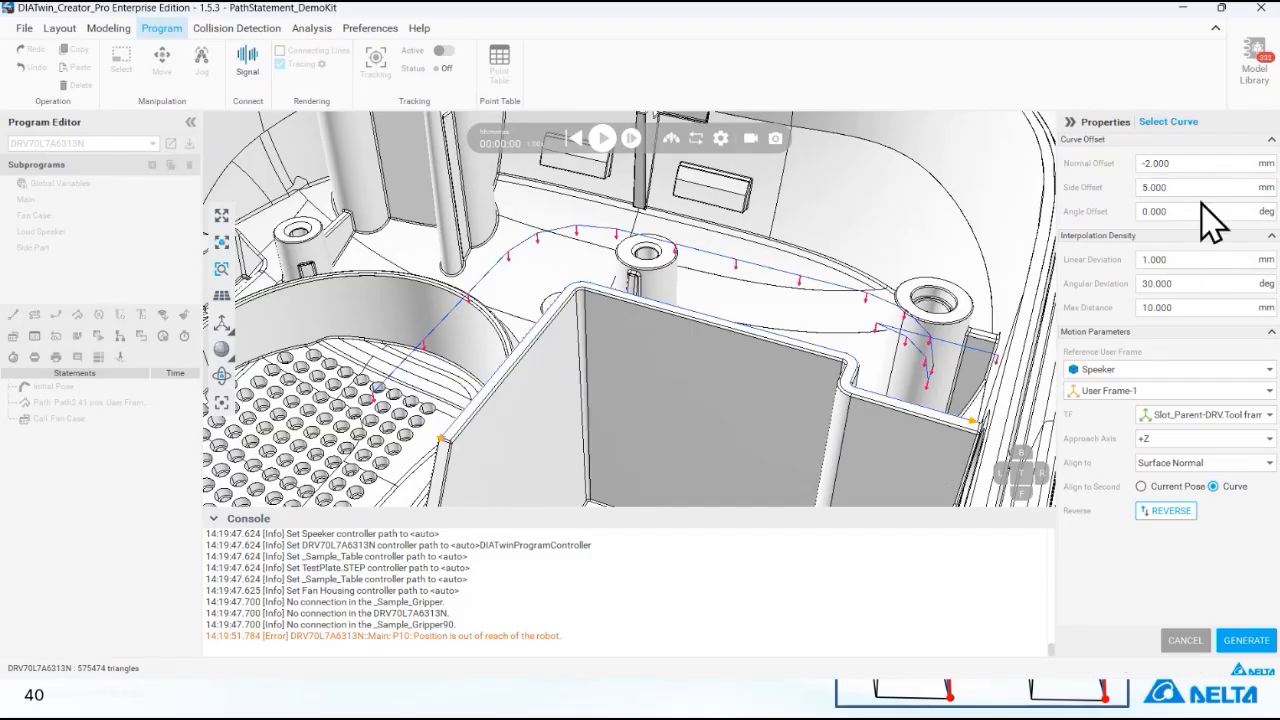
click(1143, 194)
- Try an angle offset of 45 degrees on the path points, inspecting their tilt at the wall corner, and reset it to 0
key(Tab)
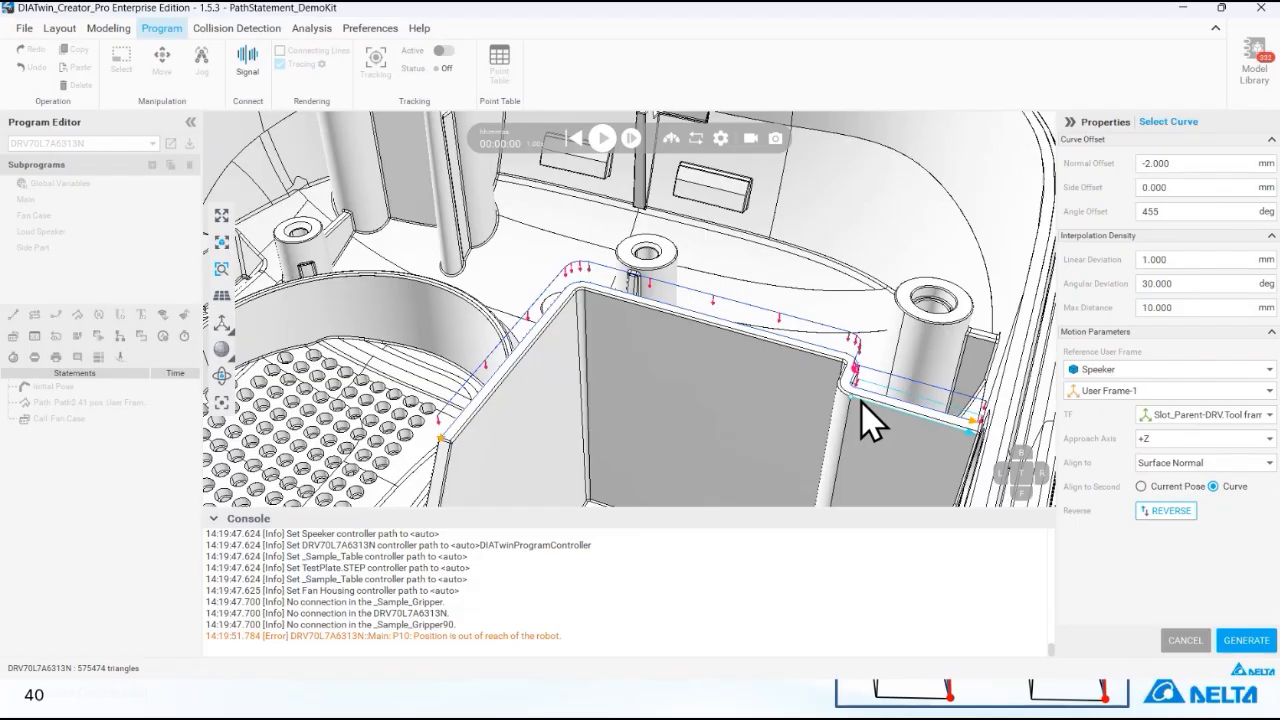
key(Return)
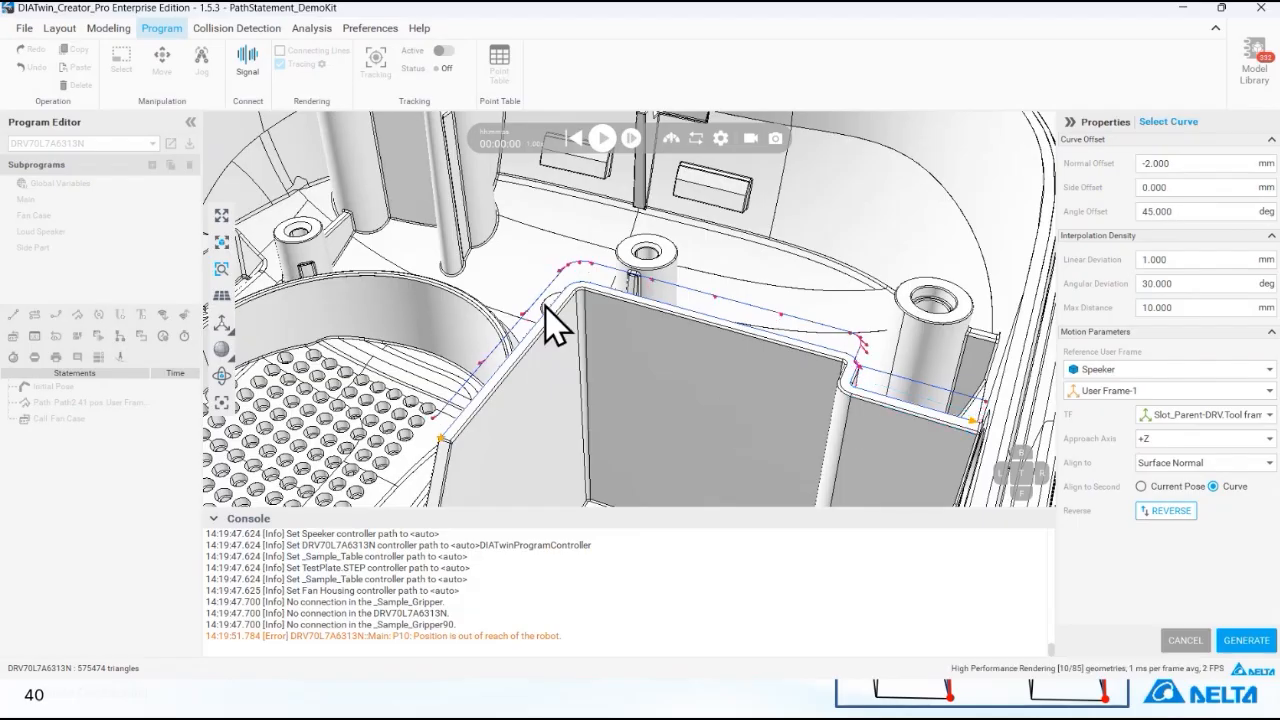
middle_drag(551, 346, 582, 329)
scroll(548, 376, up, 2)
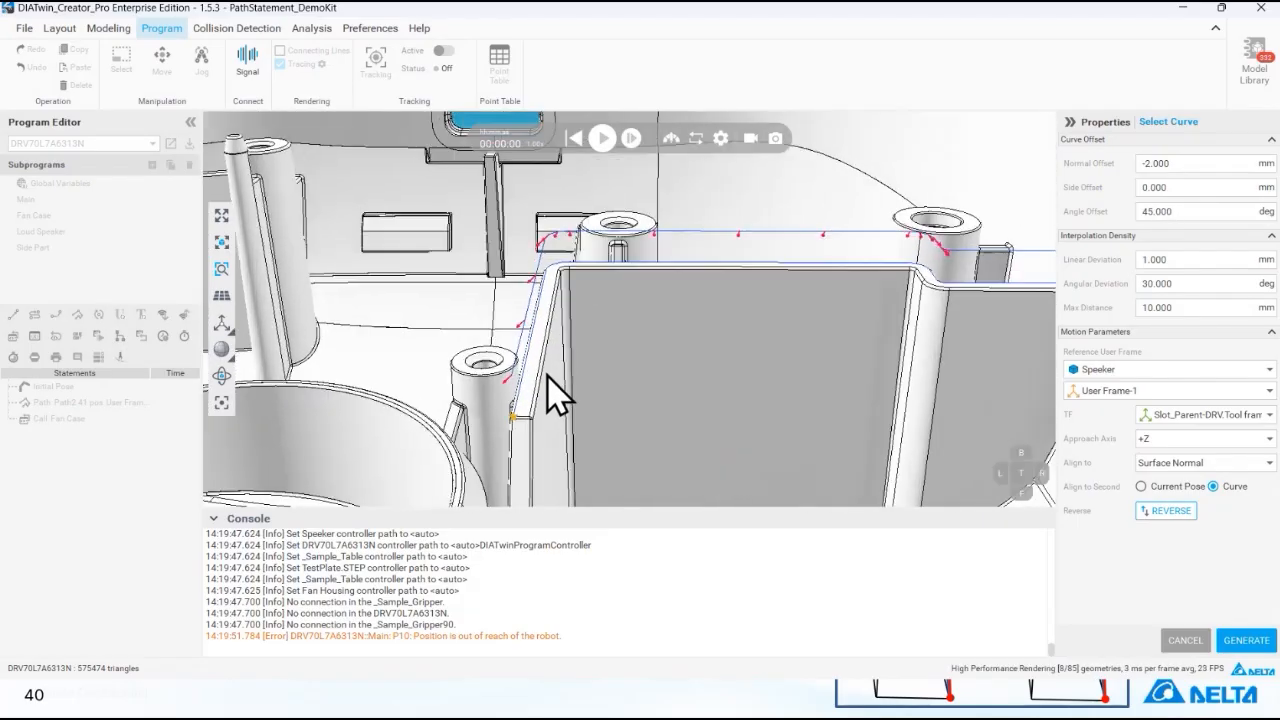
scroll(555, 395, up, 3)
scroll(570, 403, up, 1)
mouse_move(571, 399)
middle_down()
mouse_move(573, 388)
mouse_move(551, 391)
middle_up()
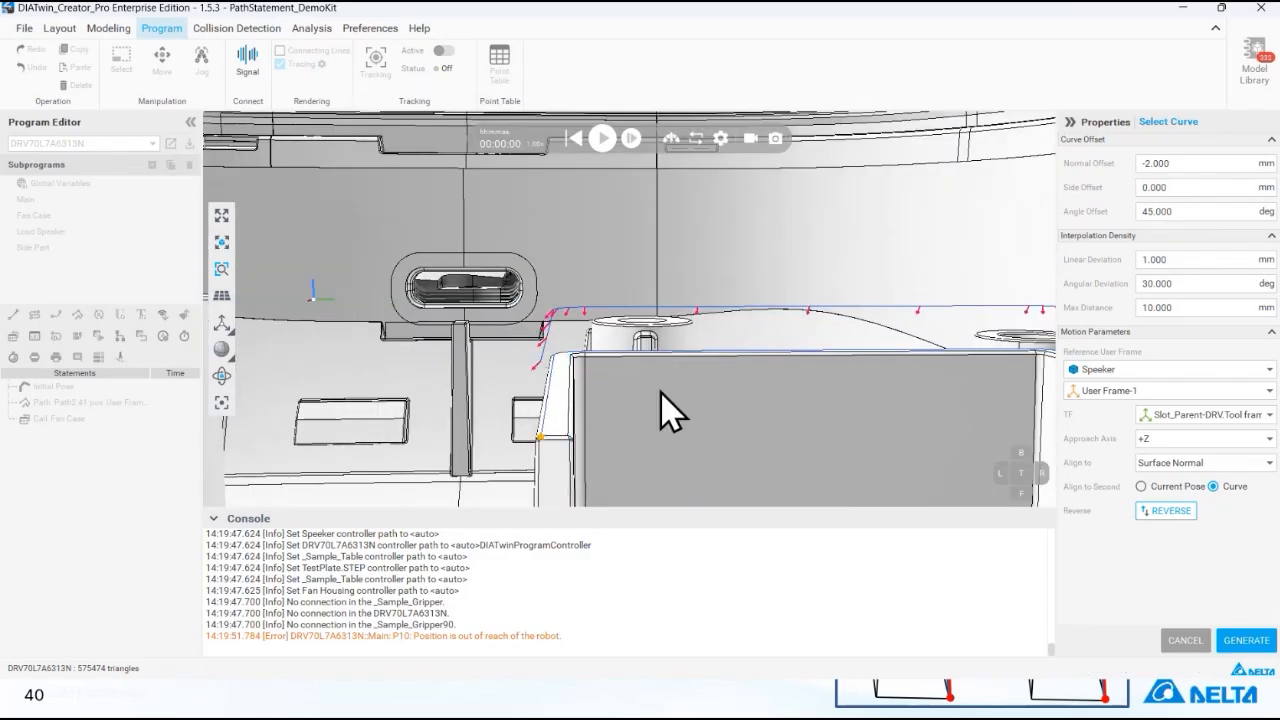
middle_drag(653, 388, 660, 410)
drag(1176, 208, 1056, 218)
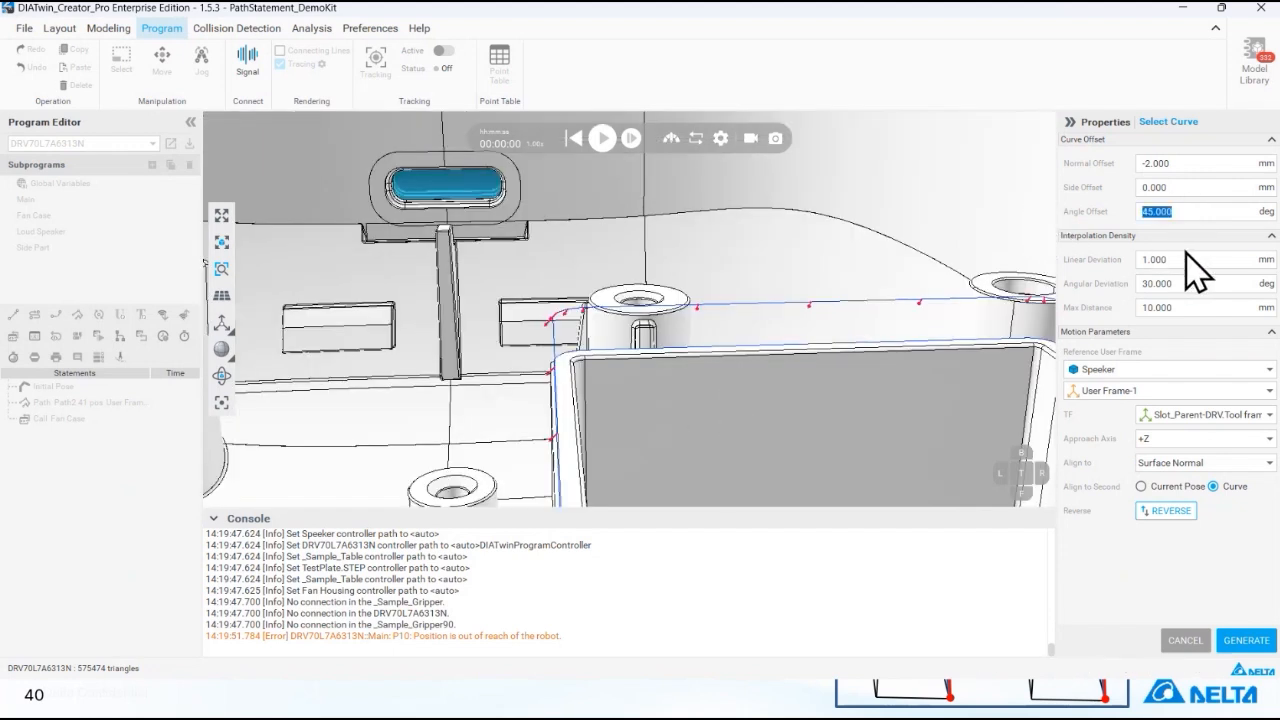
text(0.000)
middle_drag(789, 379, 598, 343)
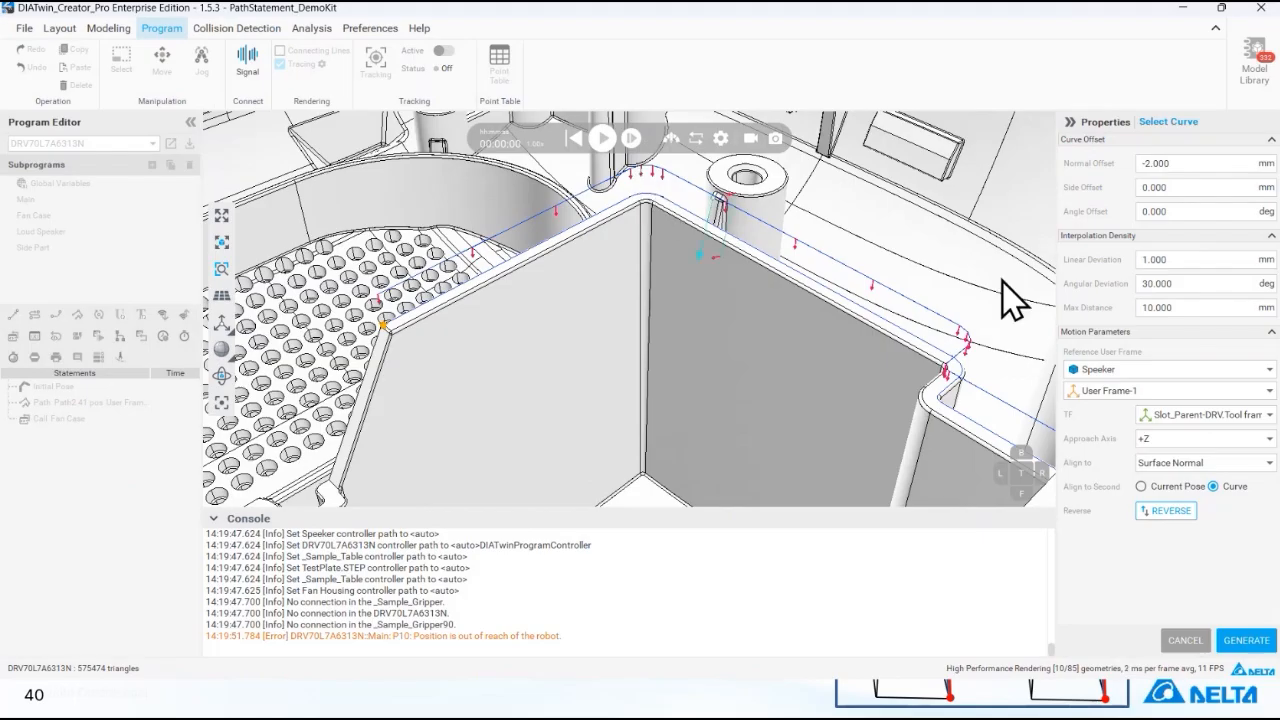
- Set the path's interpolation density to a linear deviation of 0.1 mm and an angular deviation of 1 degree
double_click(1190, 260)
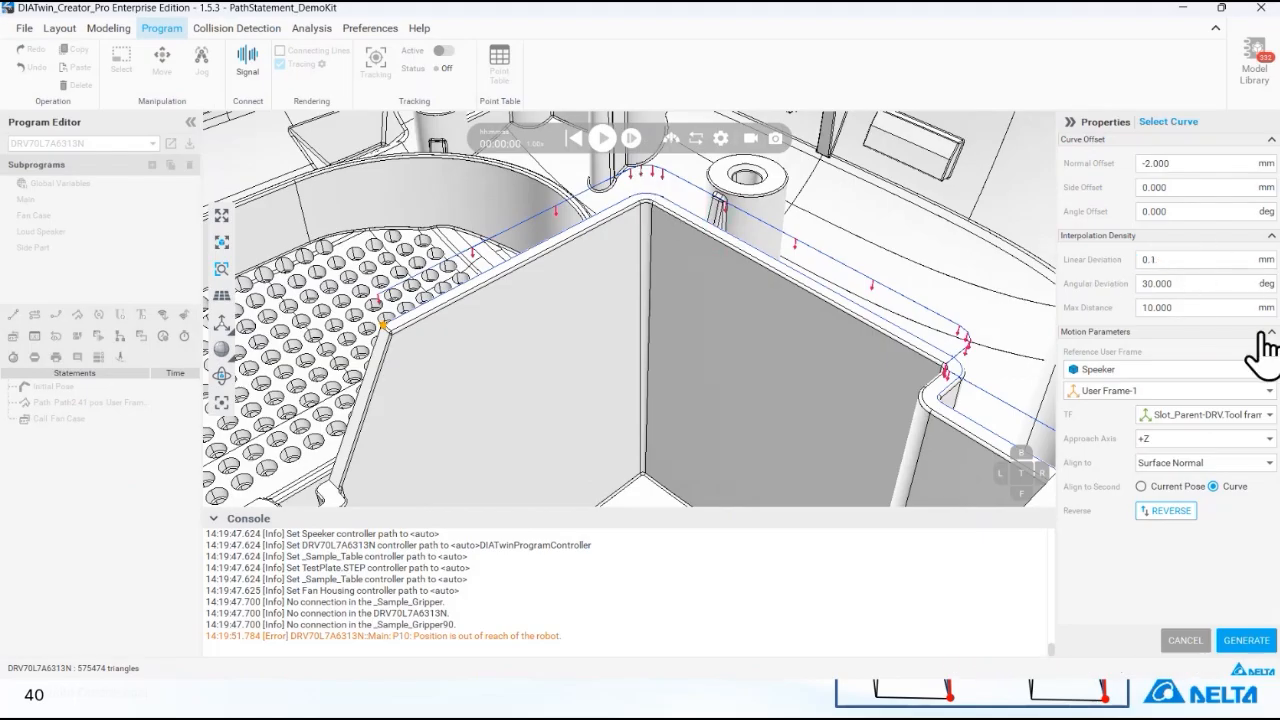
double_click(1198, 282)
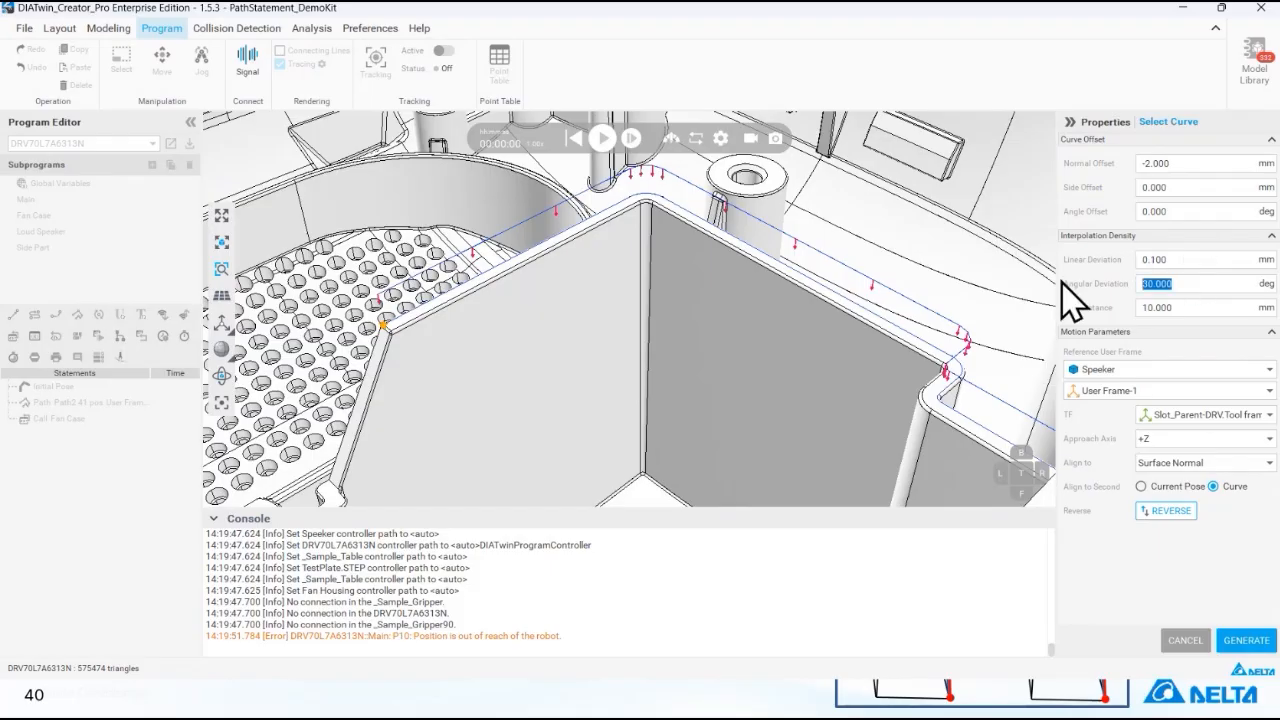
key(Return)
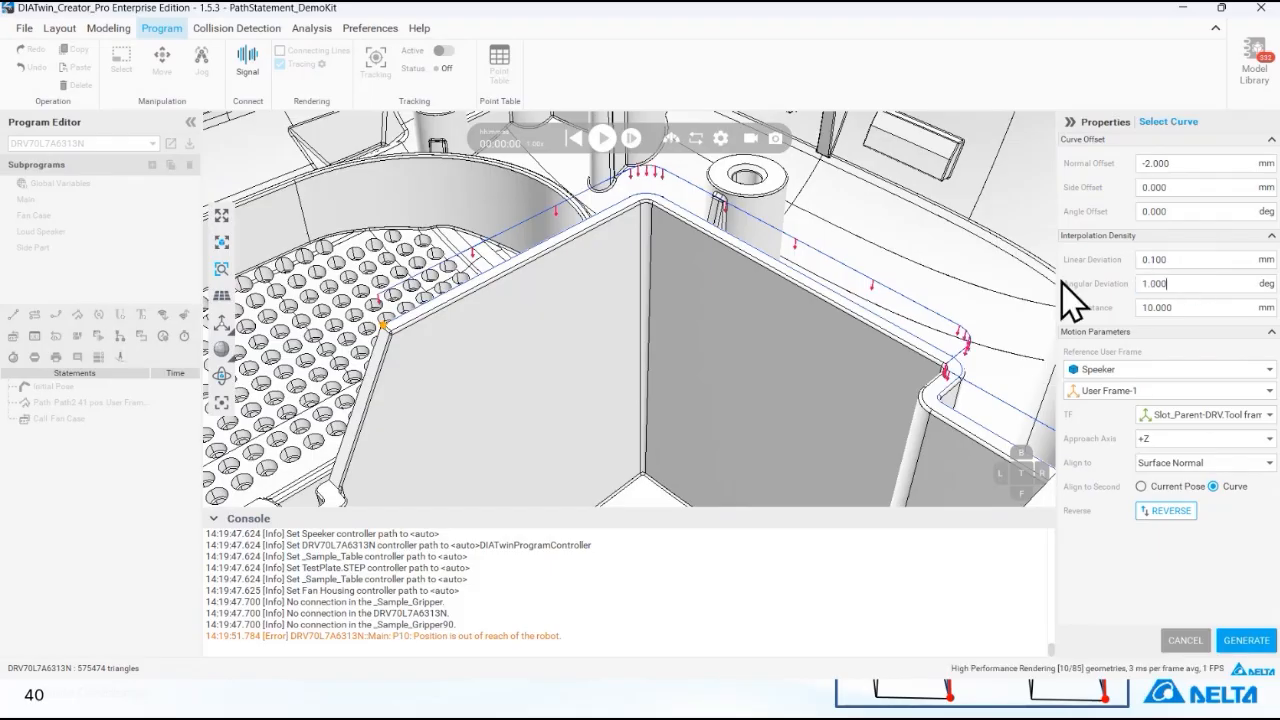
scroll(629, 210, up, 2)
scroll(645, 215, down, 1)
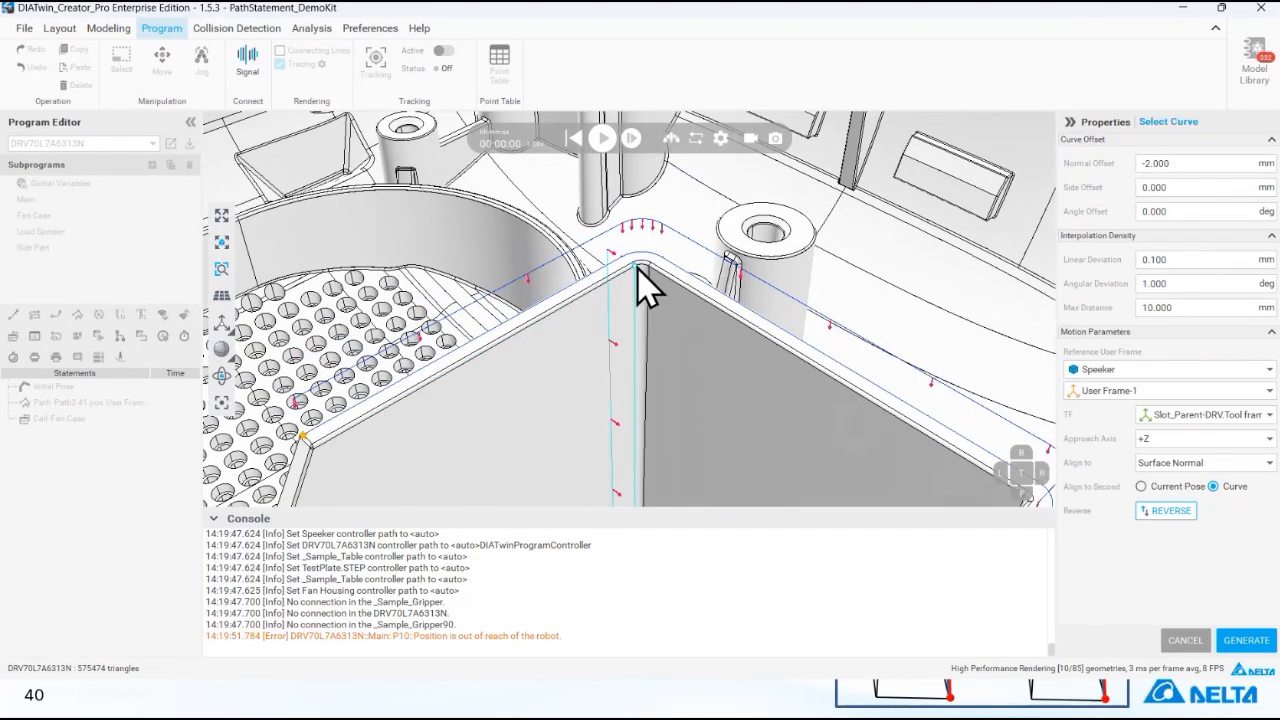
scroll(646, 220, down, 1)
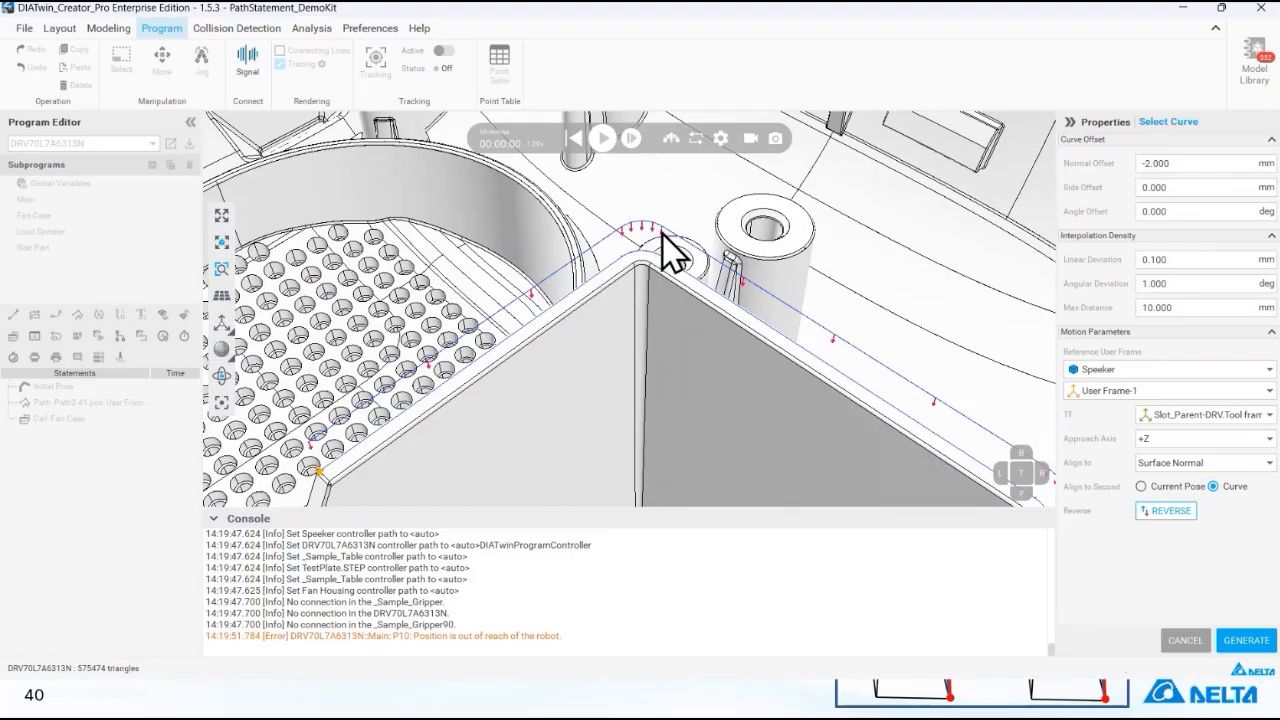
- Try a maximum distance of 1 mm between the path points and restore it to 10 mm
drag(1197, 315, 1080, 312)
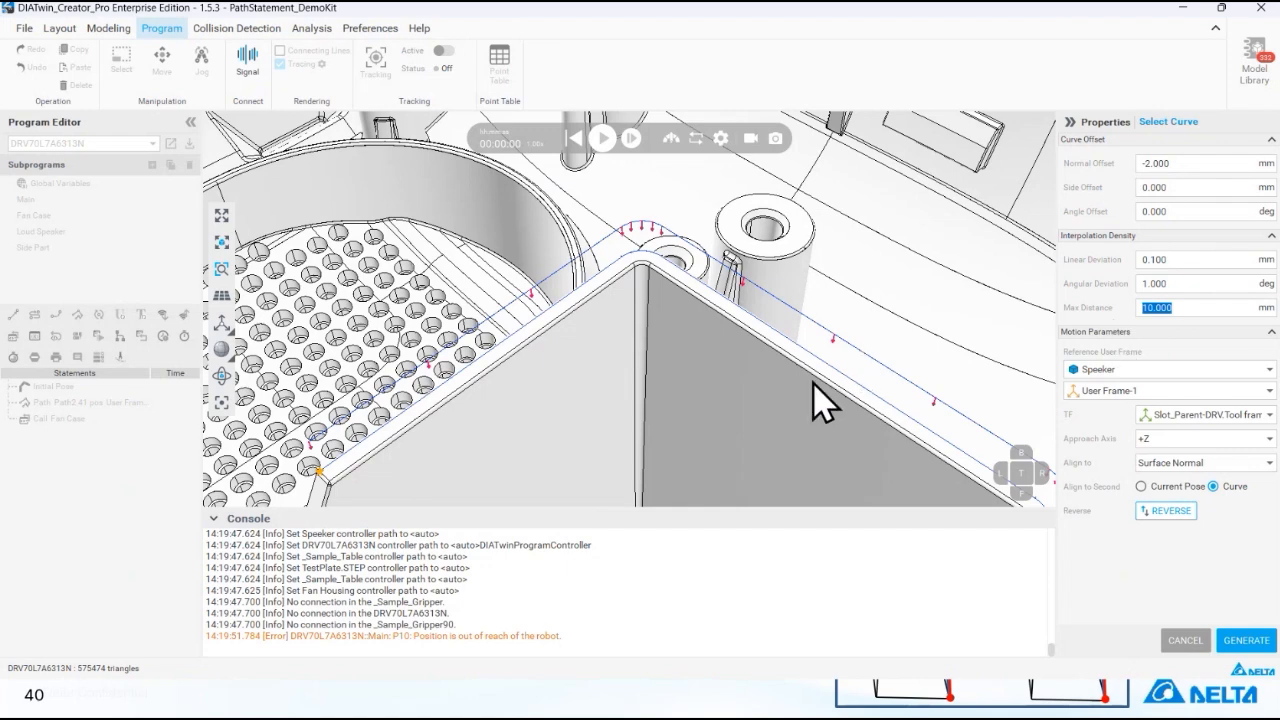
scroll(714, 372, down, 1)
middle_drag(714, 372, 733, 300)
double_click(1150, 307)
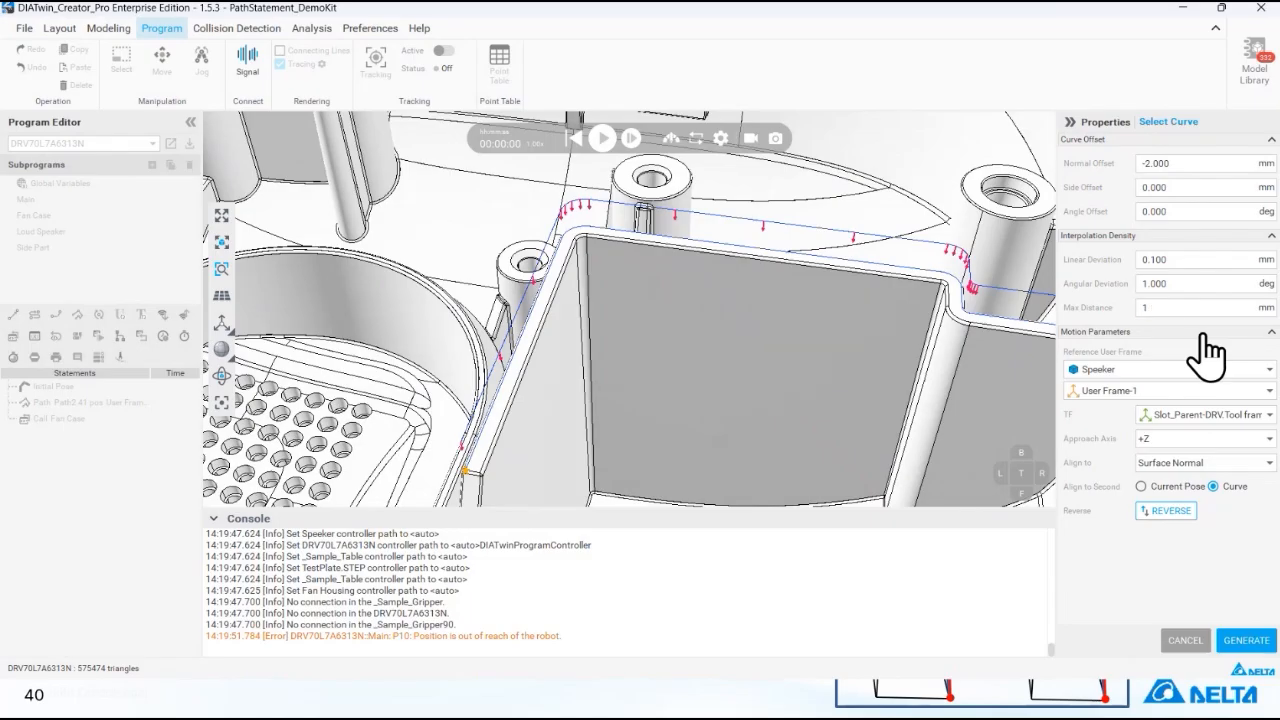
key(Return)
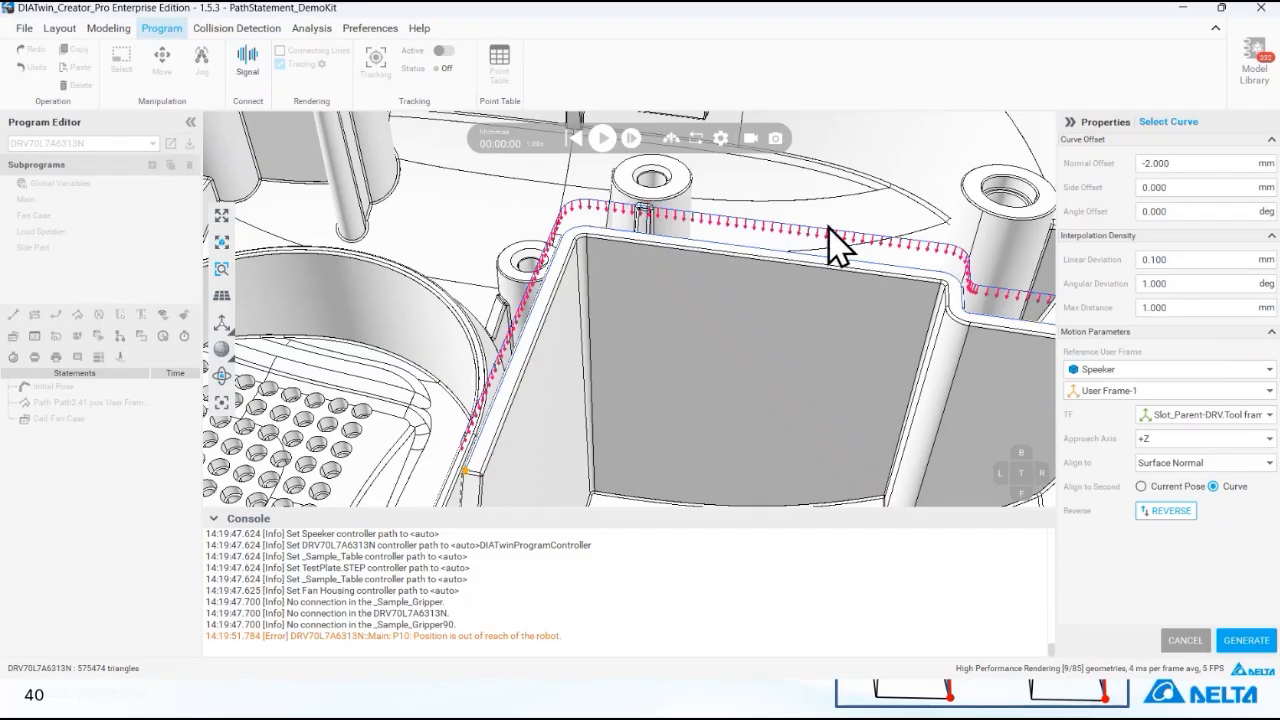
middle_drag(823, 339, 594, 326)
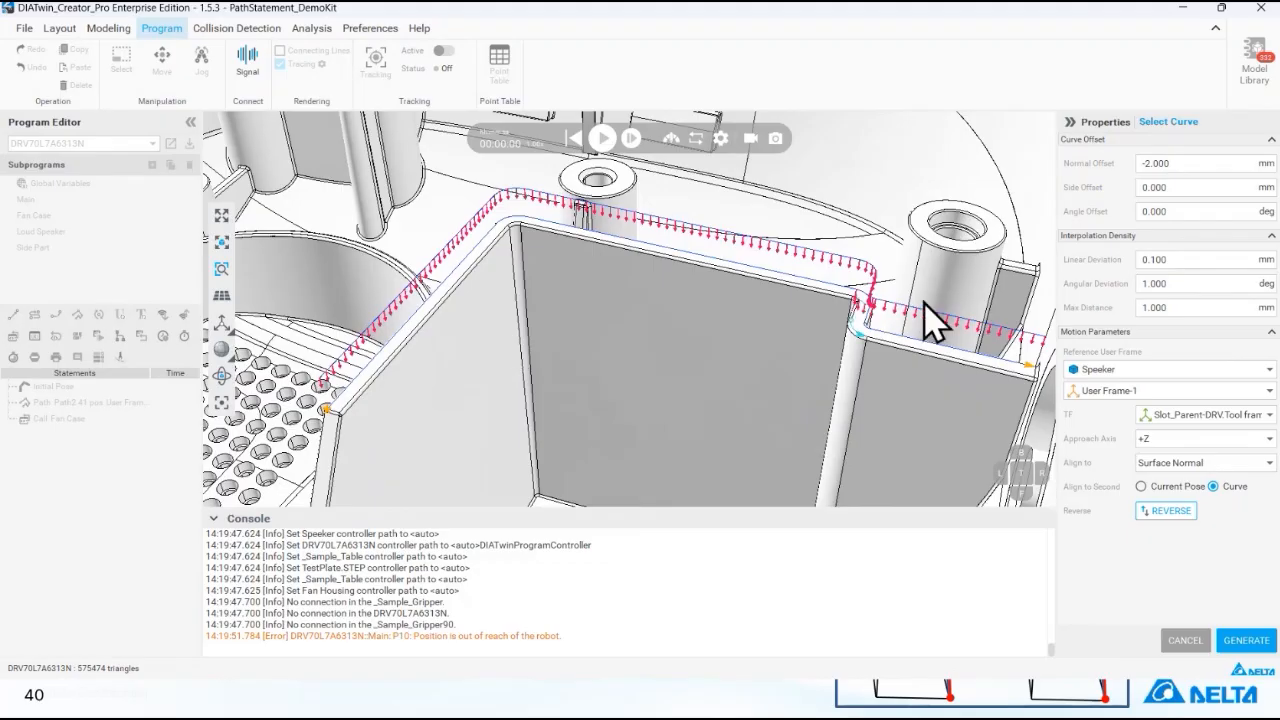
double_click(1181, 307)
text(10)
key(Return)
middle_drag(712, 316, 588, 312)
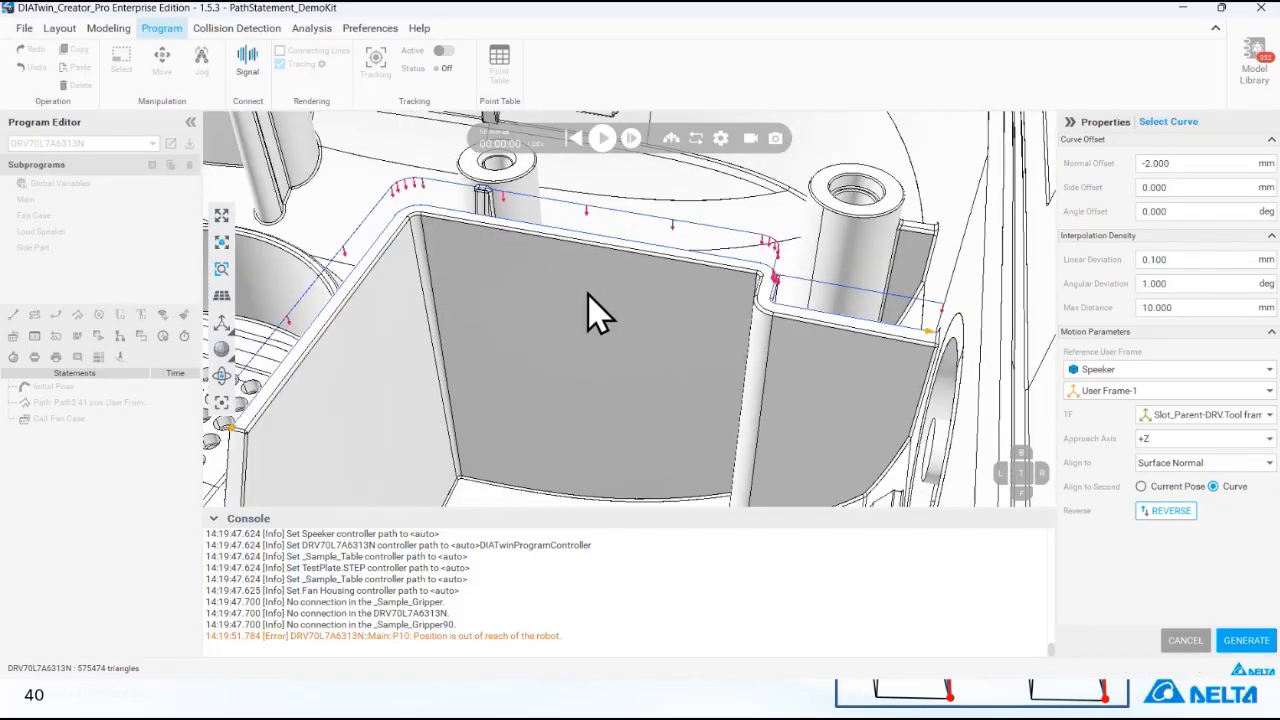
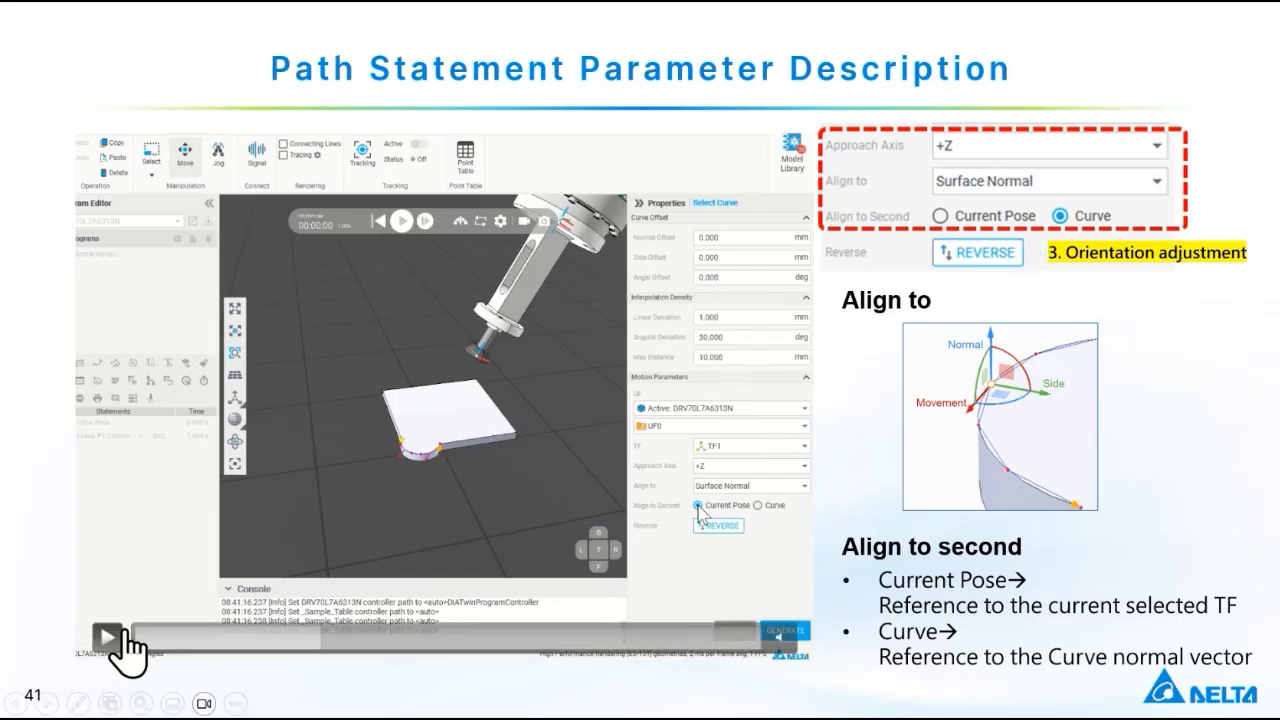
click(110, 636)
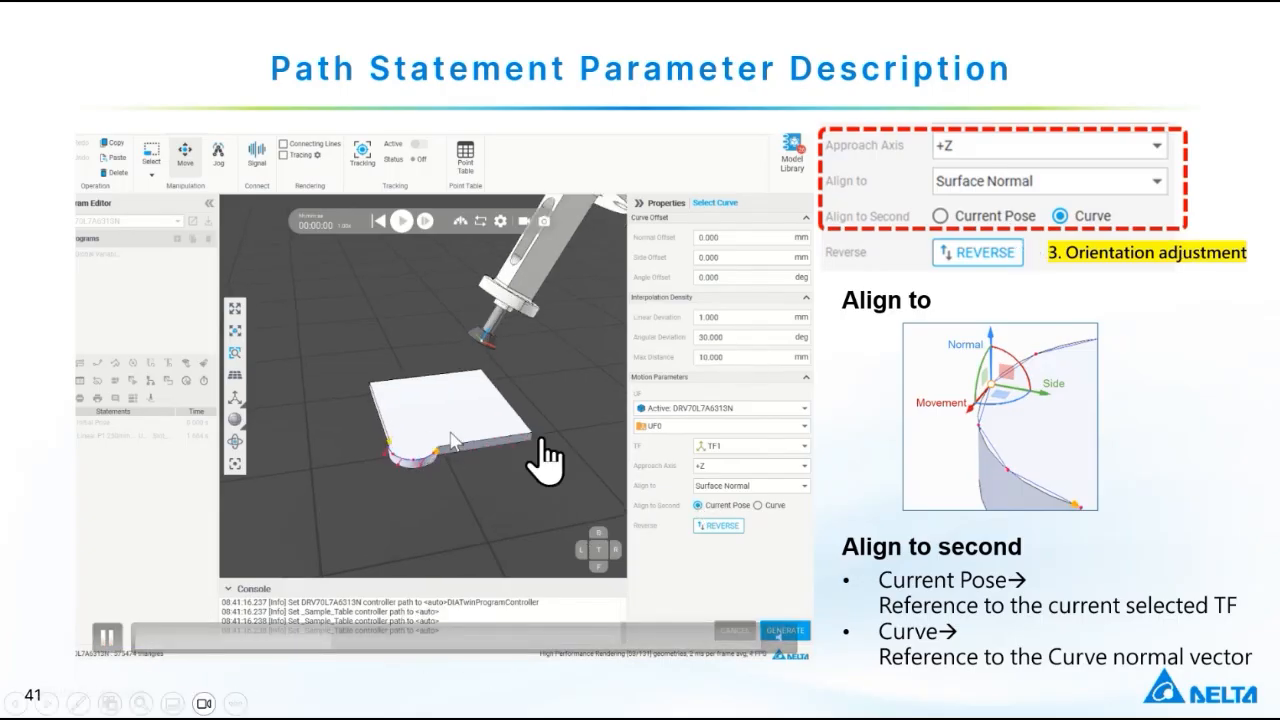
click(110, 636)
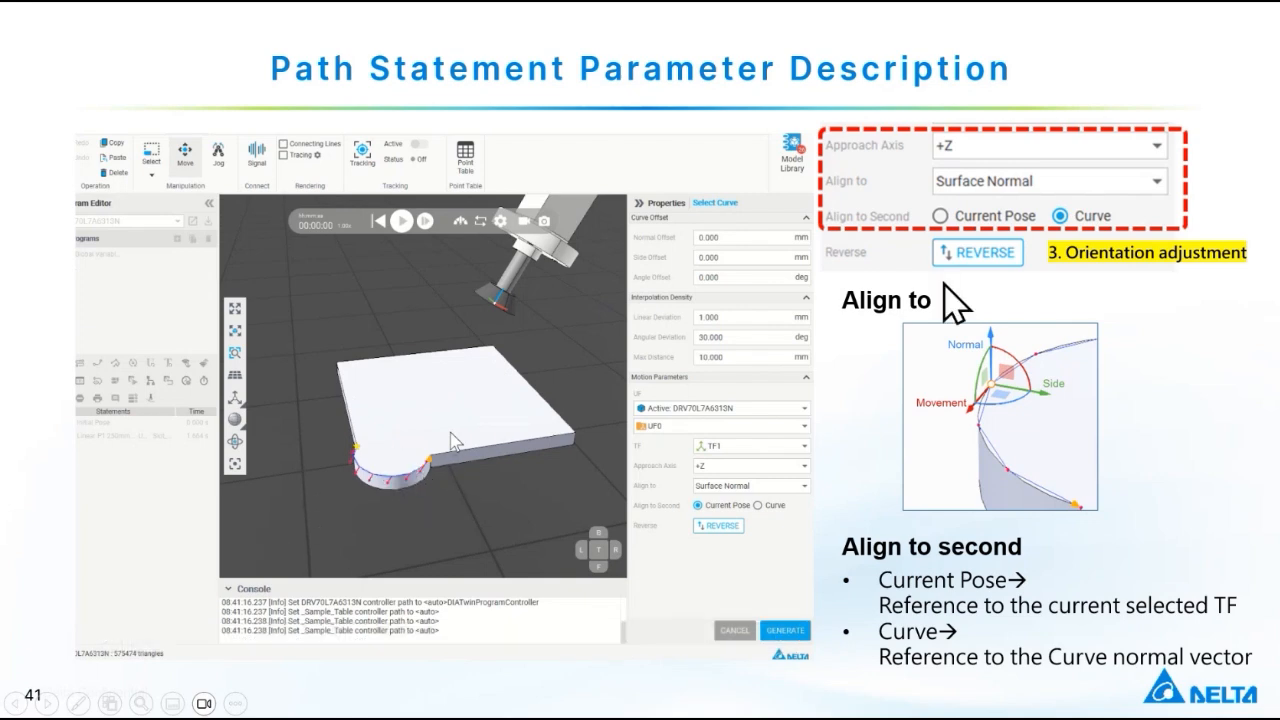
click(131, 614)
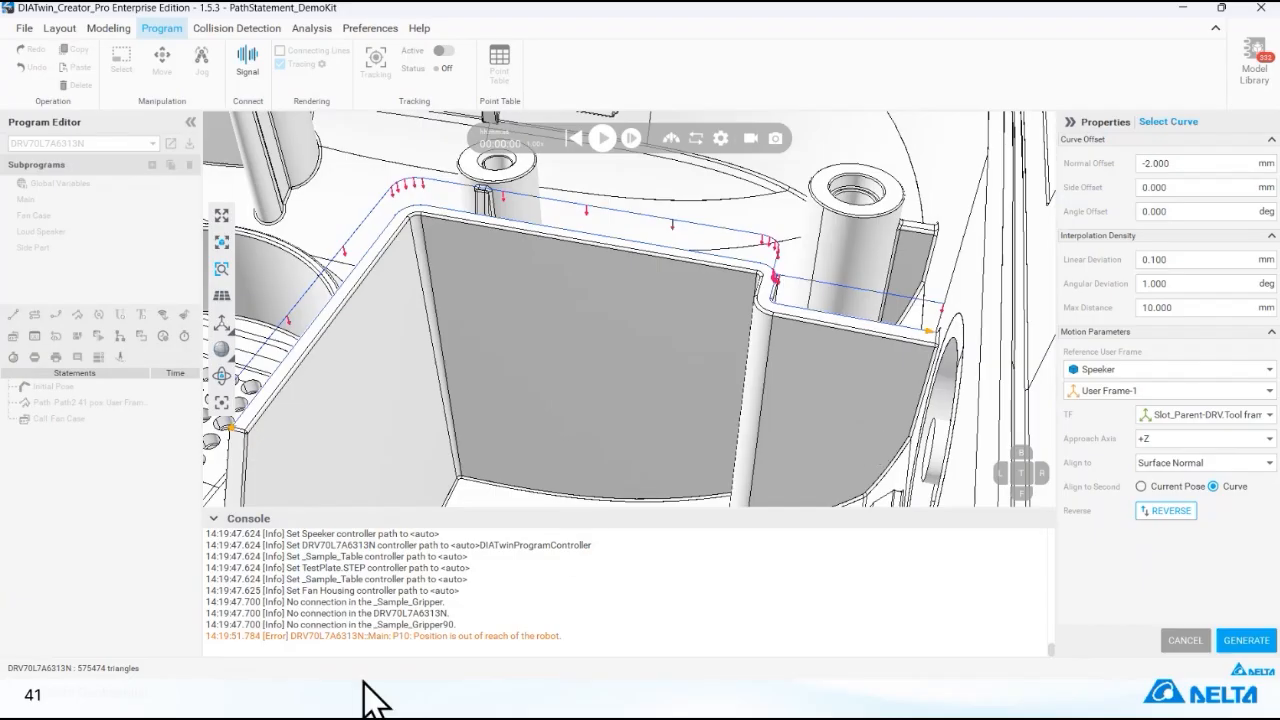
drag(358, 637, 526, 637)
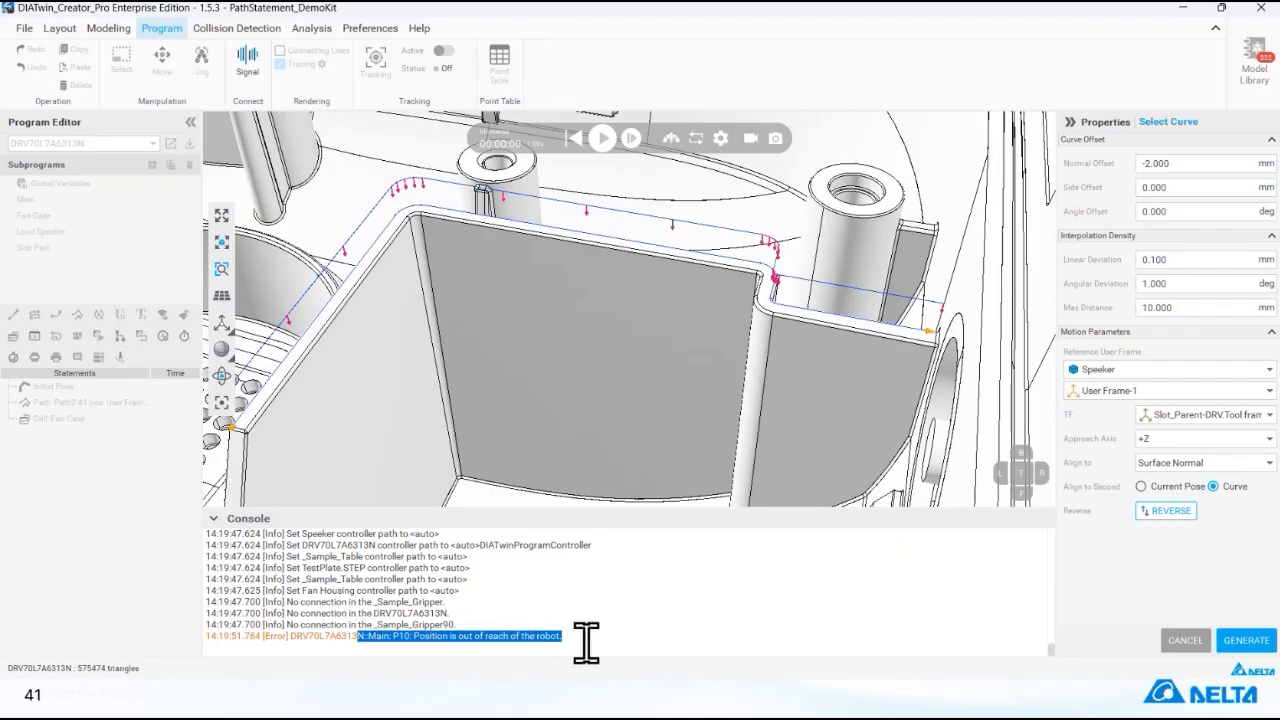
click(586, 640)
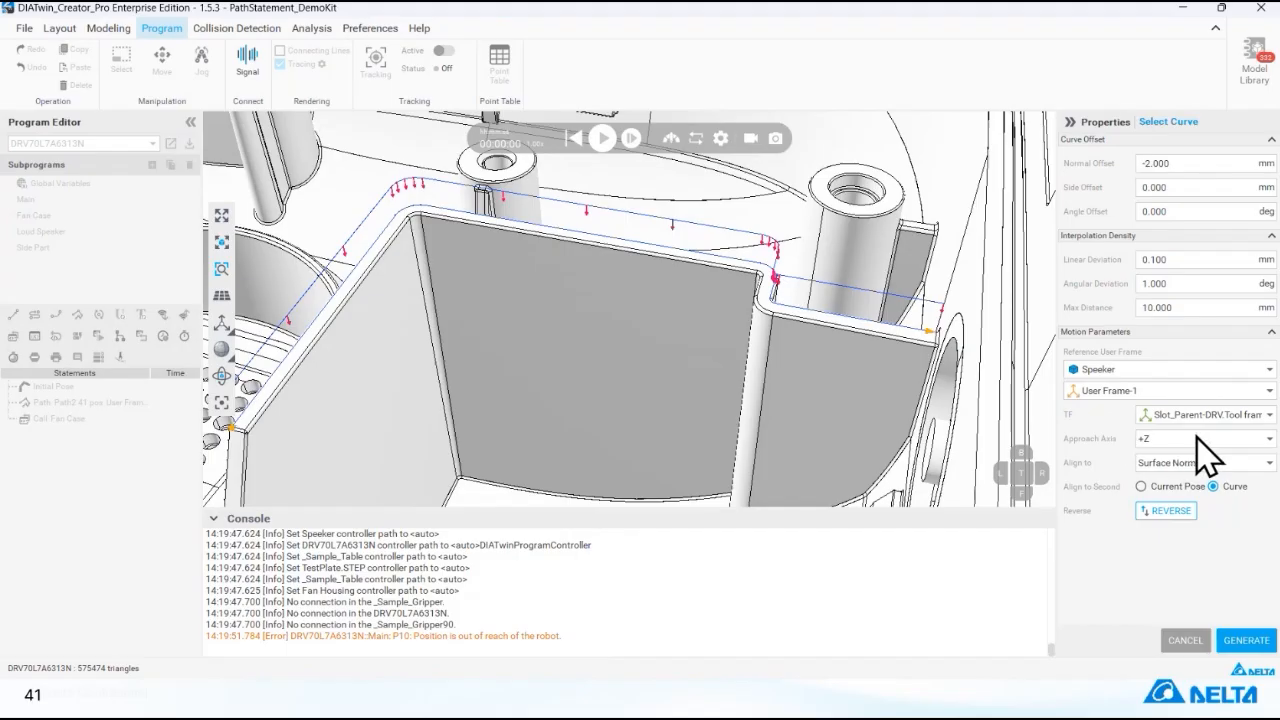
- Try aligning the path points to Surface Normal Inverse and restore the Surface Normal alignment
click(1168, 463)
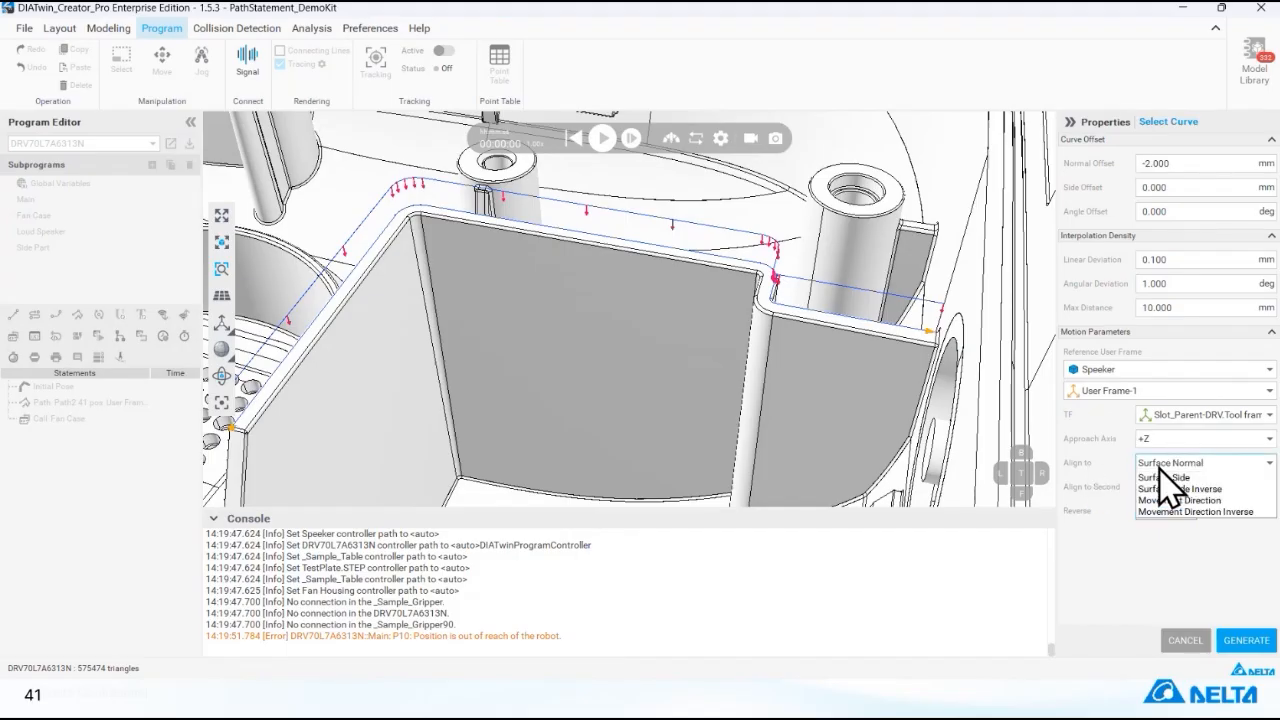
click(1171, 484)
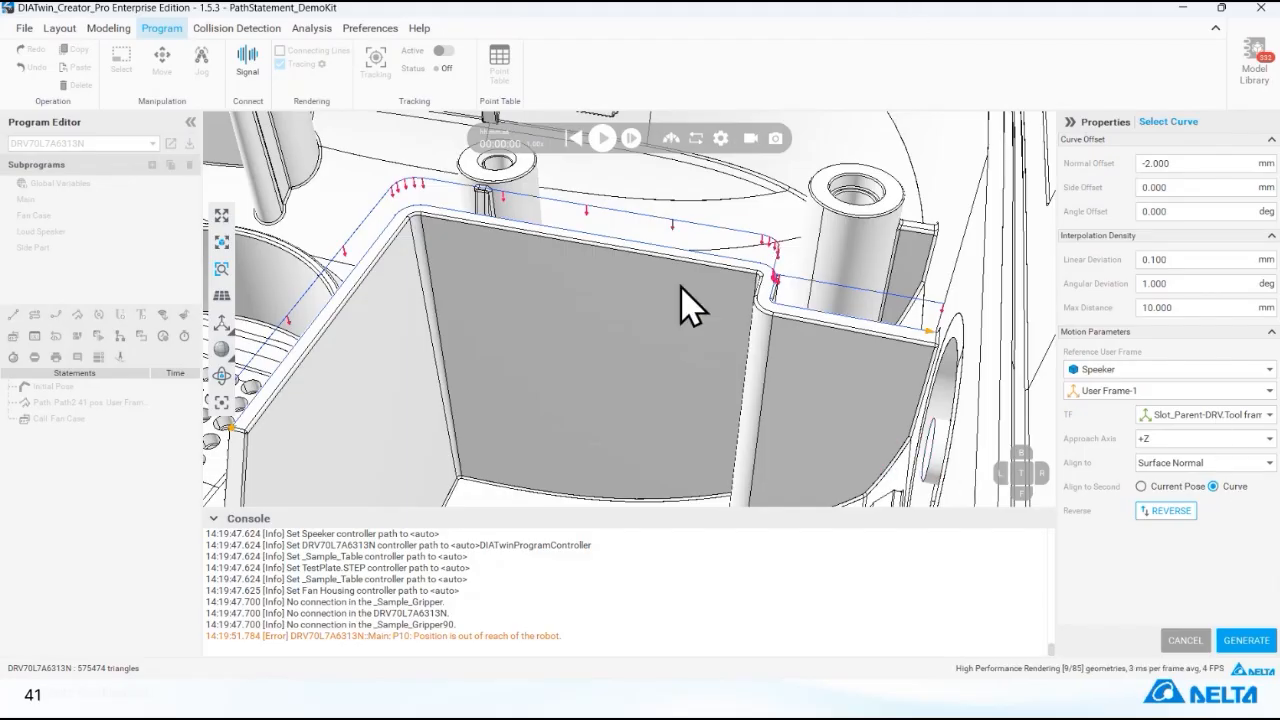
scroll(571, 300, down, 3)
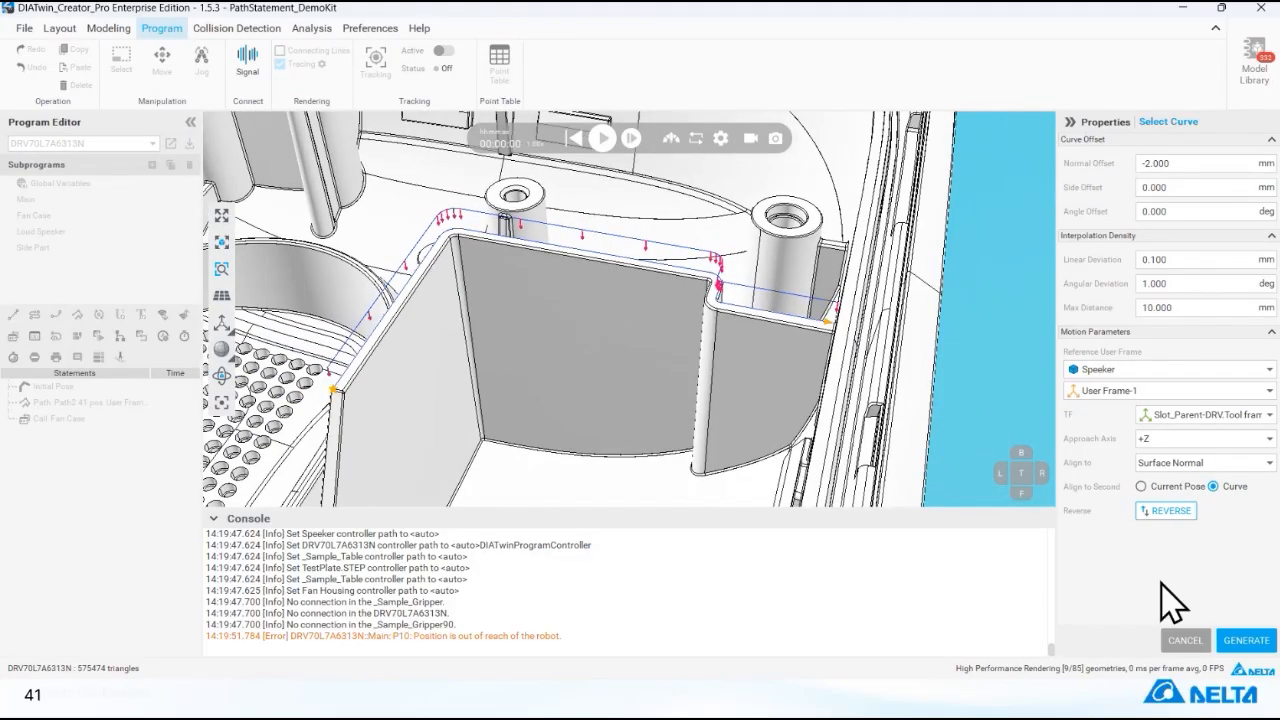
click(1206, 464)
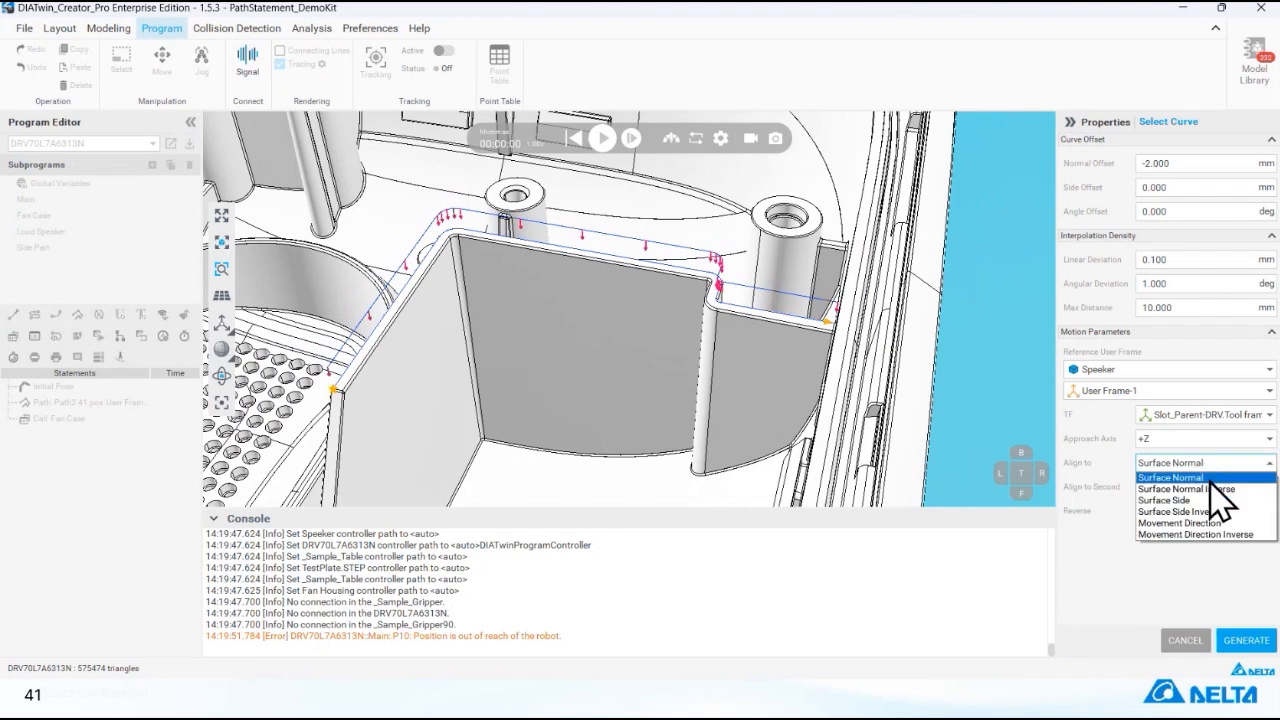
click(1209, 487)
click(1205, 466)
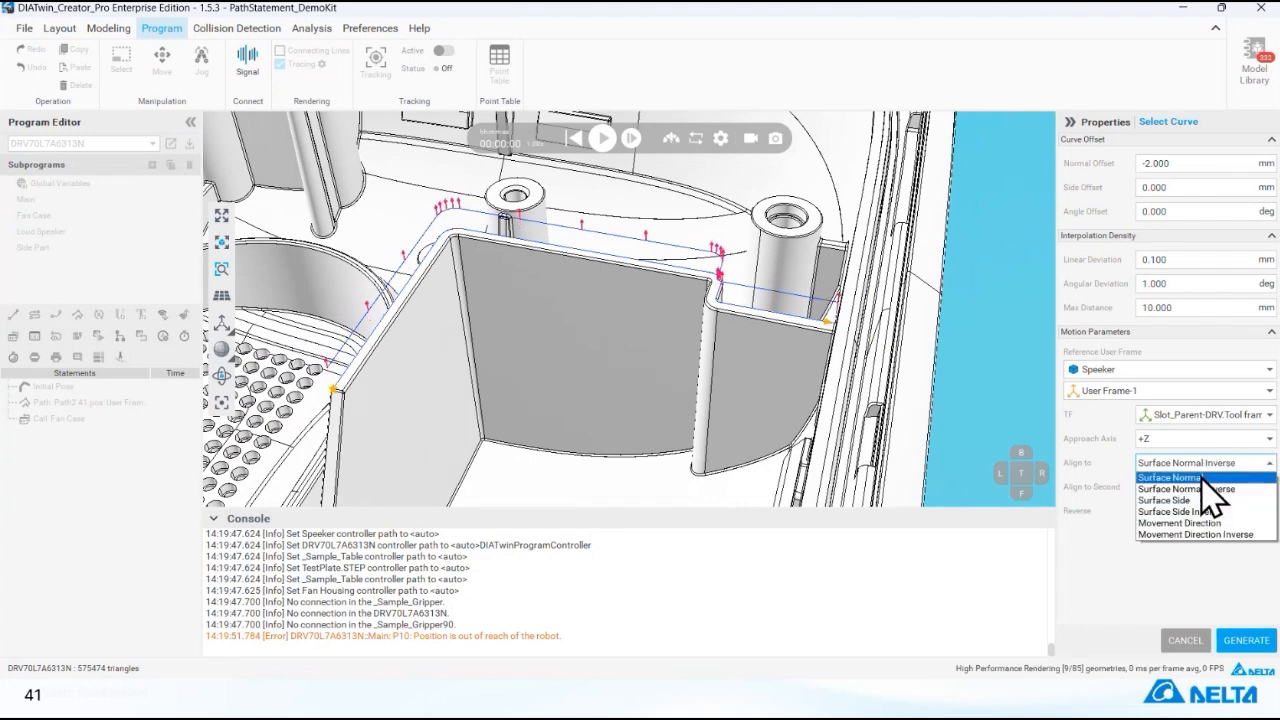
click(1205, 477)
- Try the Surface Side, Surface Side Inverse, Movement Direction and Movement Direction Inverse alignments on the path points and restore Surface Normal
click(1210, 465)
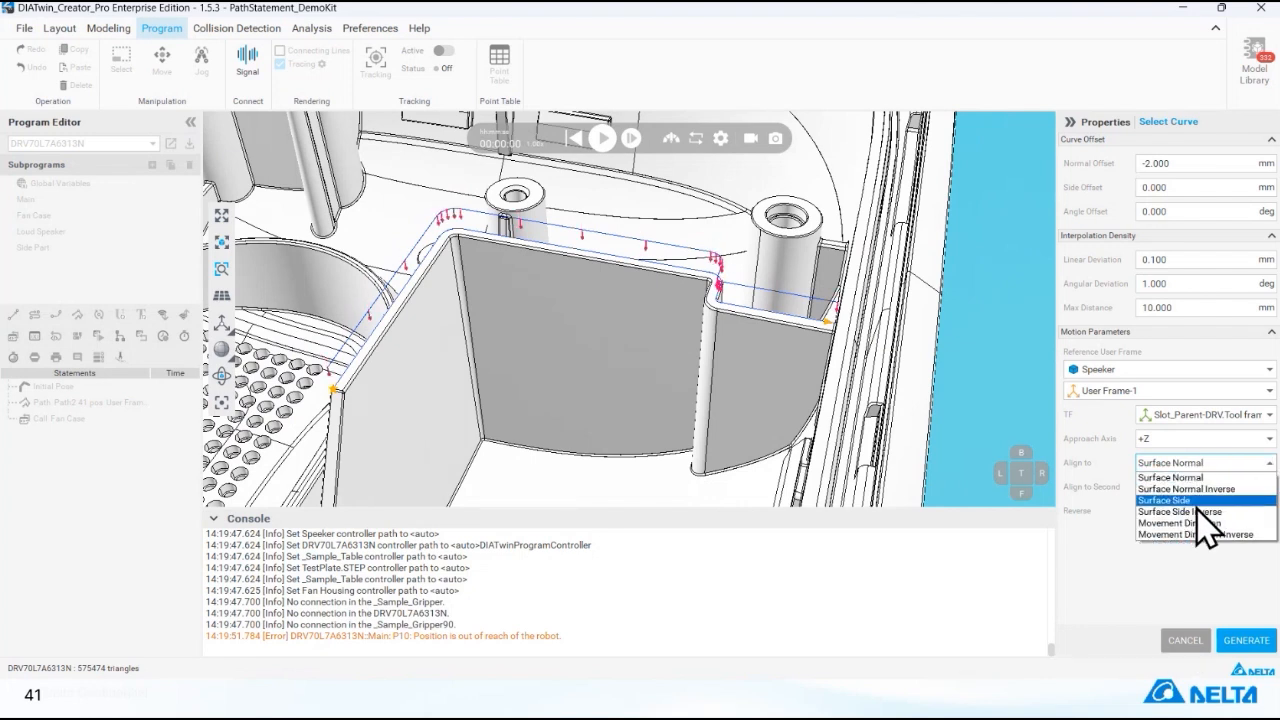
click(1195, 500)
click(1205, 463)
click(1195, 511)
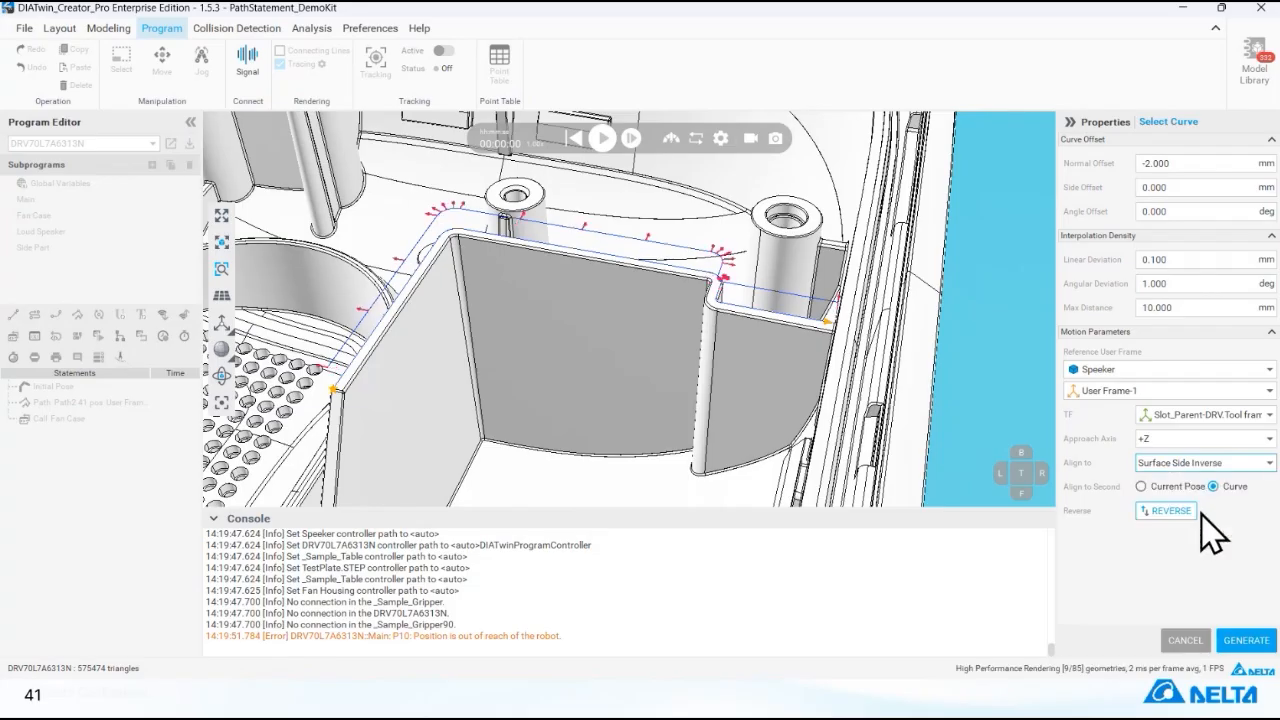
click(1205, 463)
click(1190, 523)
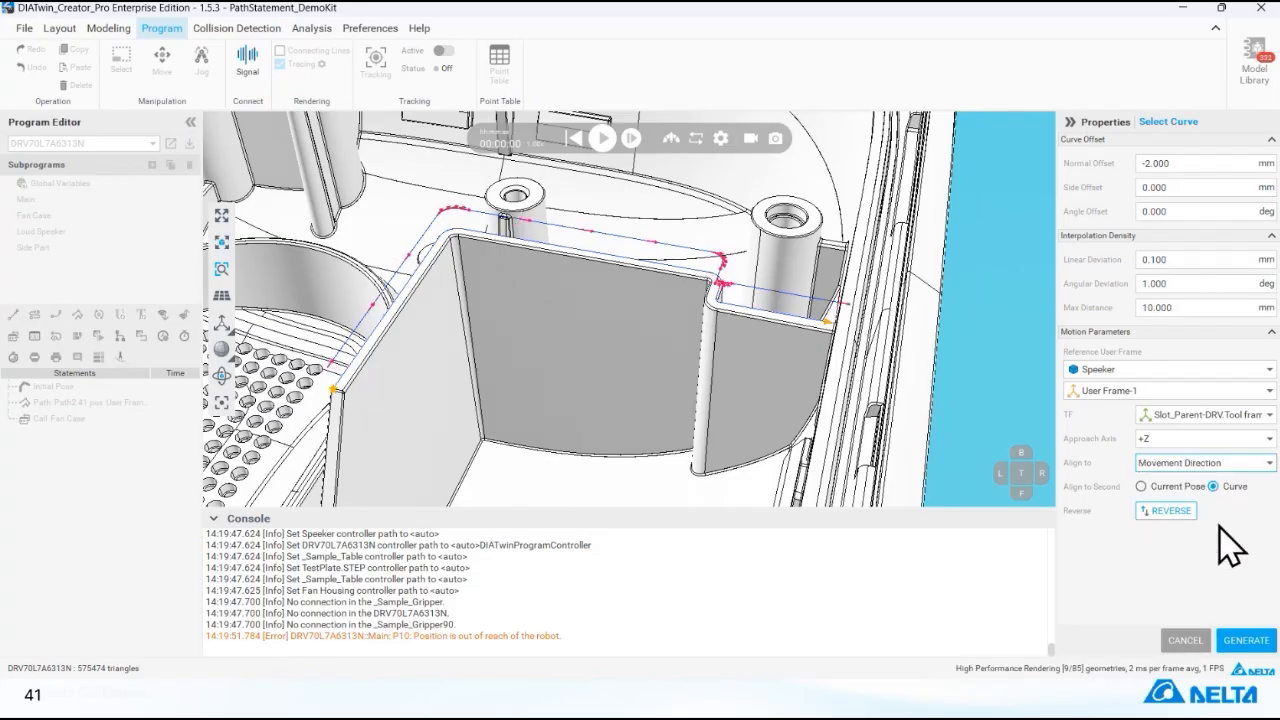
click(1205, 463)
click(1222, 535)
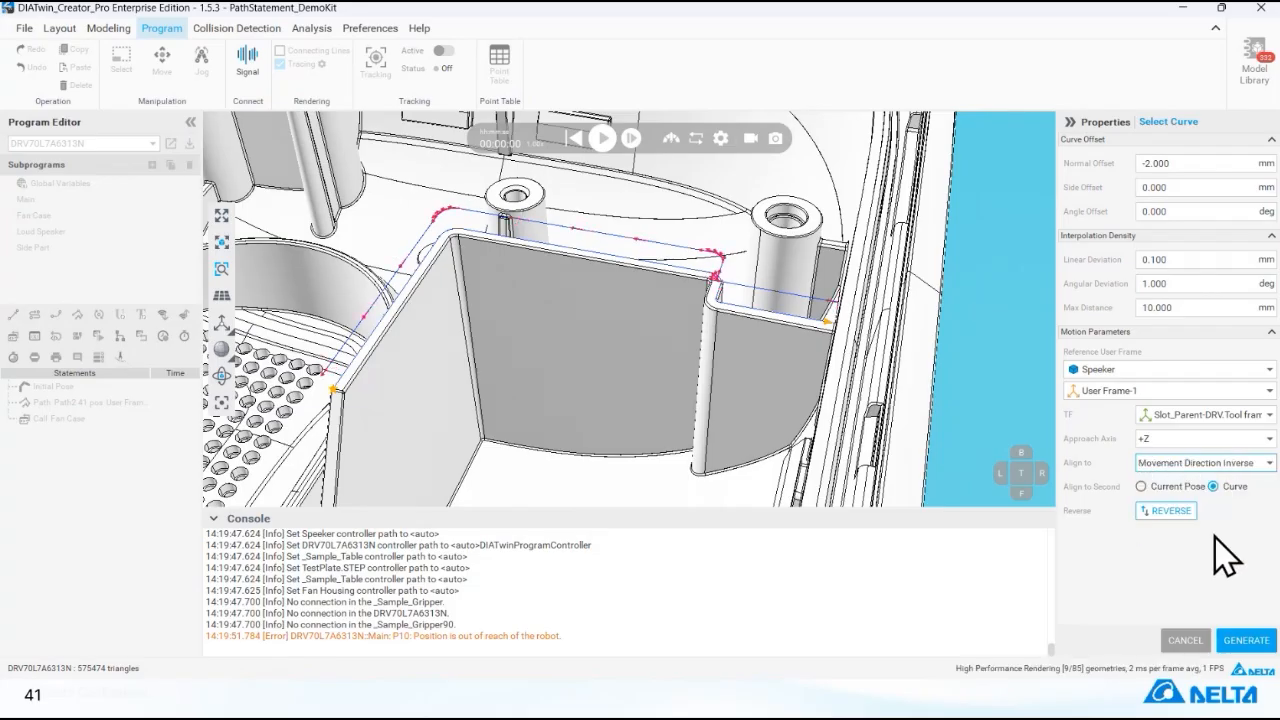
click(1205, 463)
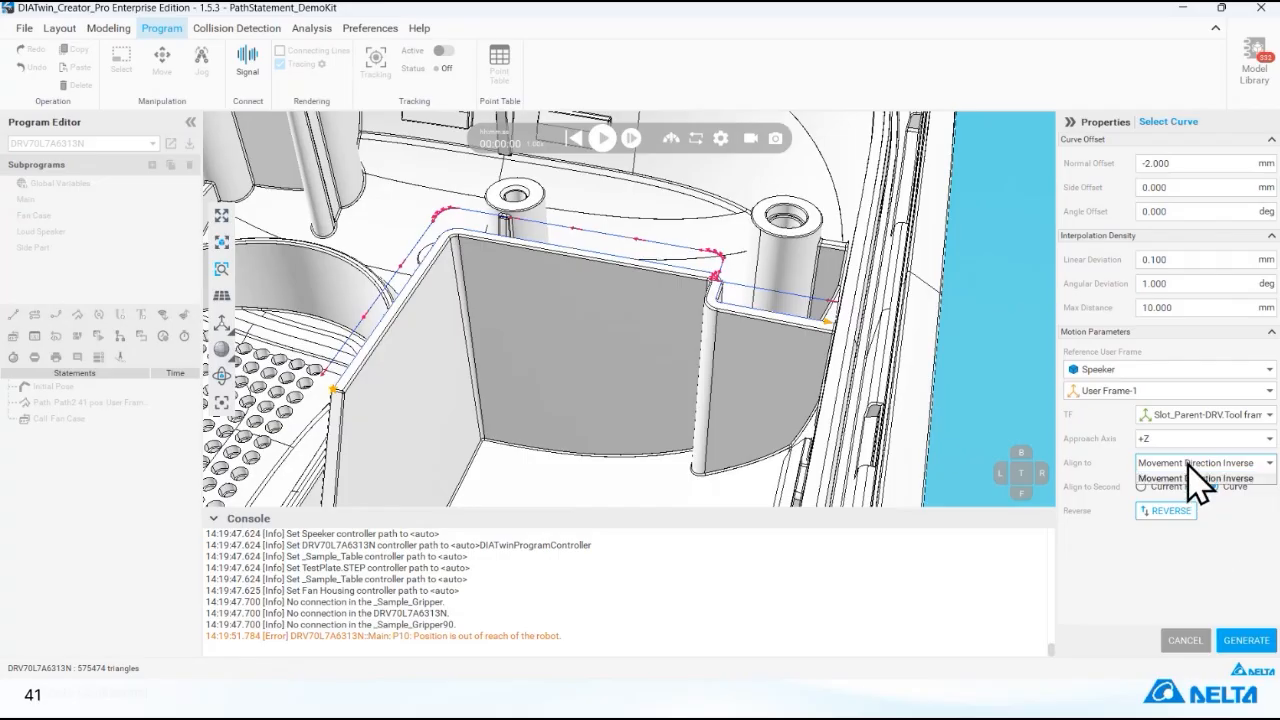
click(1203, 477)
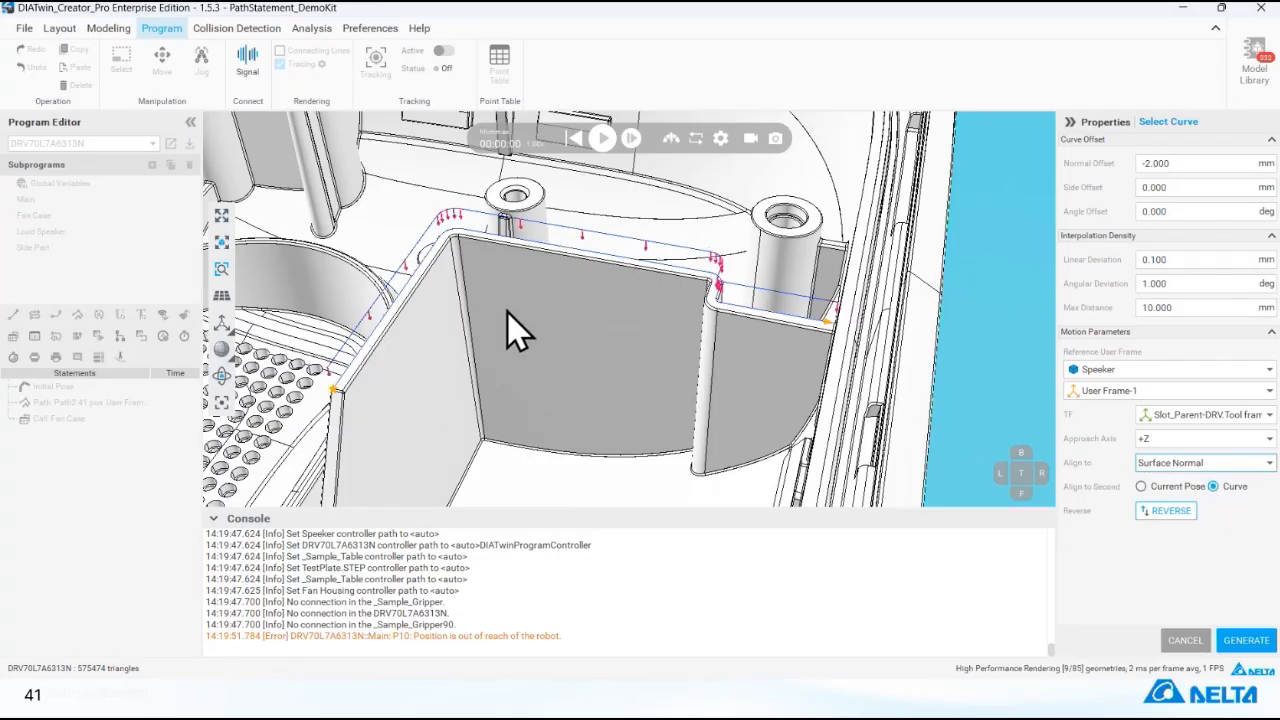
middle_drag(523, 317, 604, 500)
key(alt+Tab)
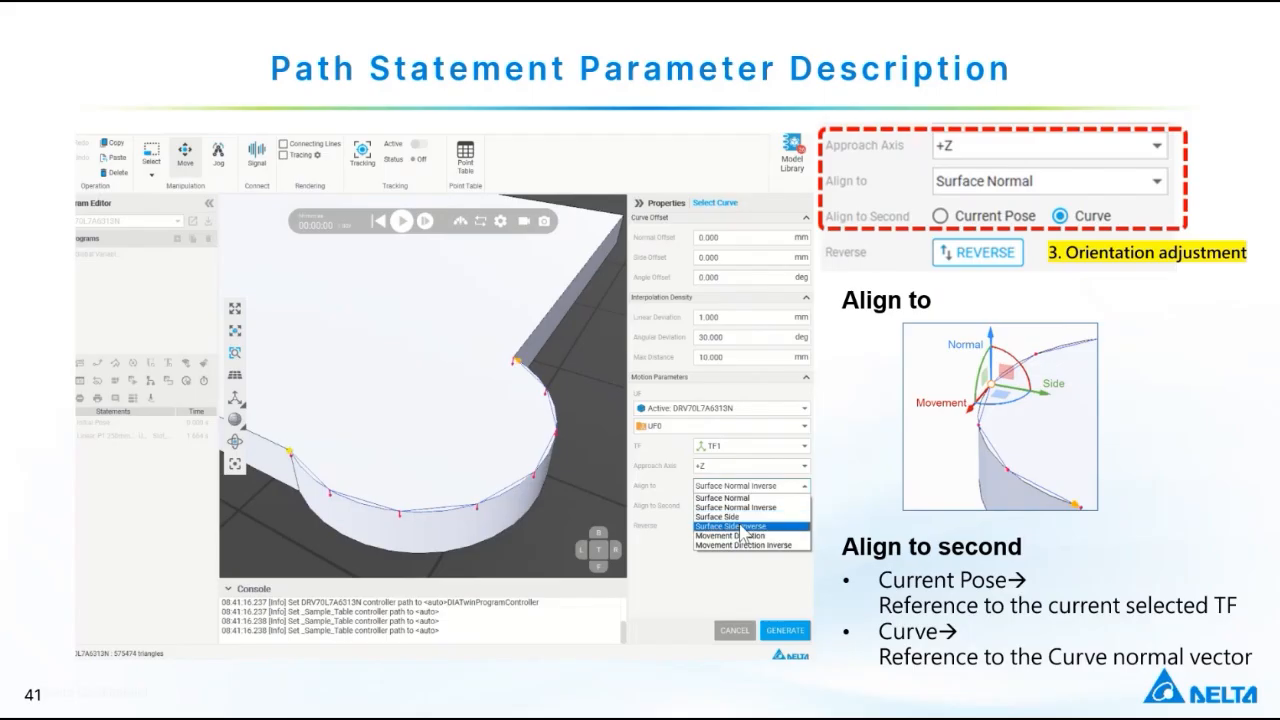
click(897, 465)
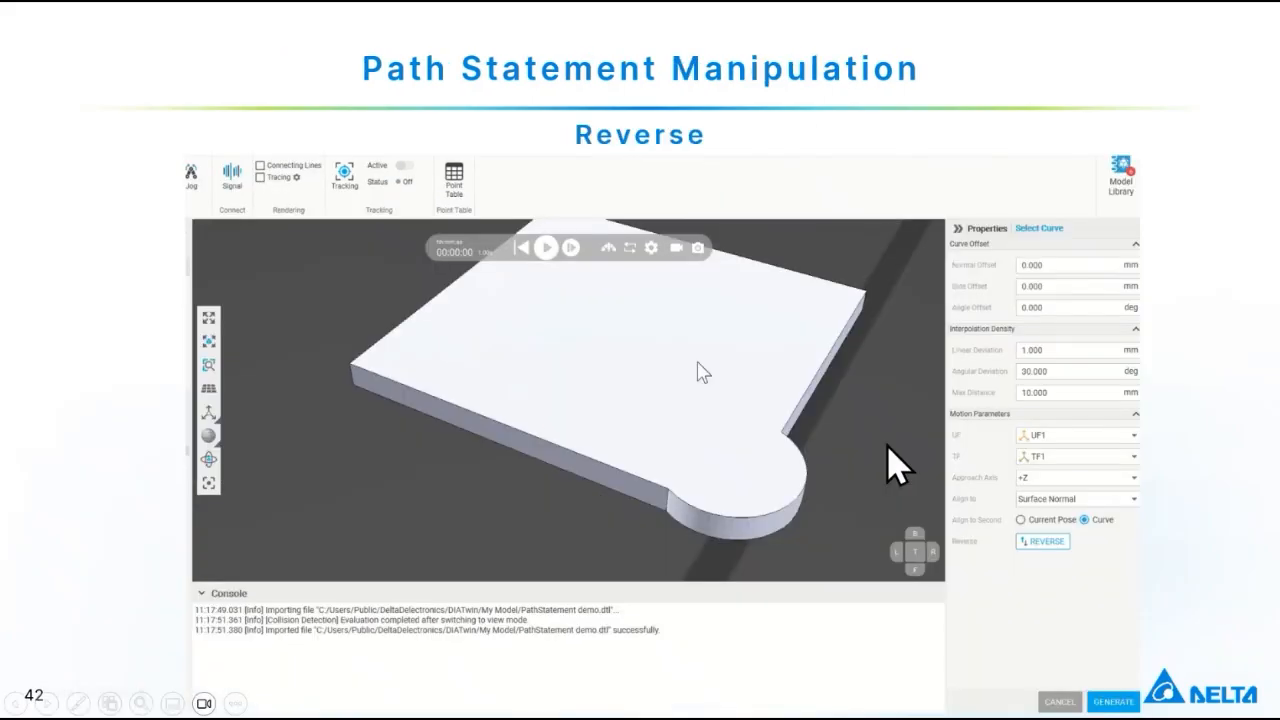
click(895, 466)
click(890, 466)
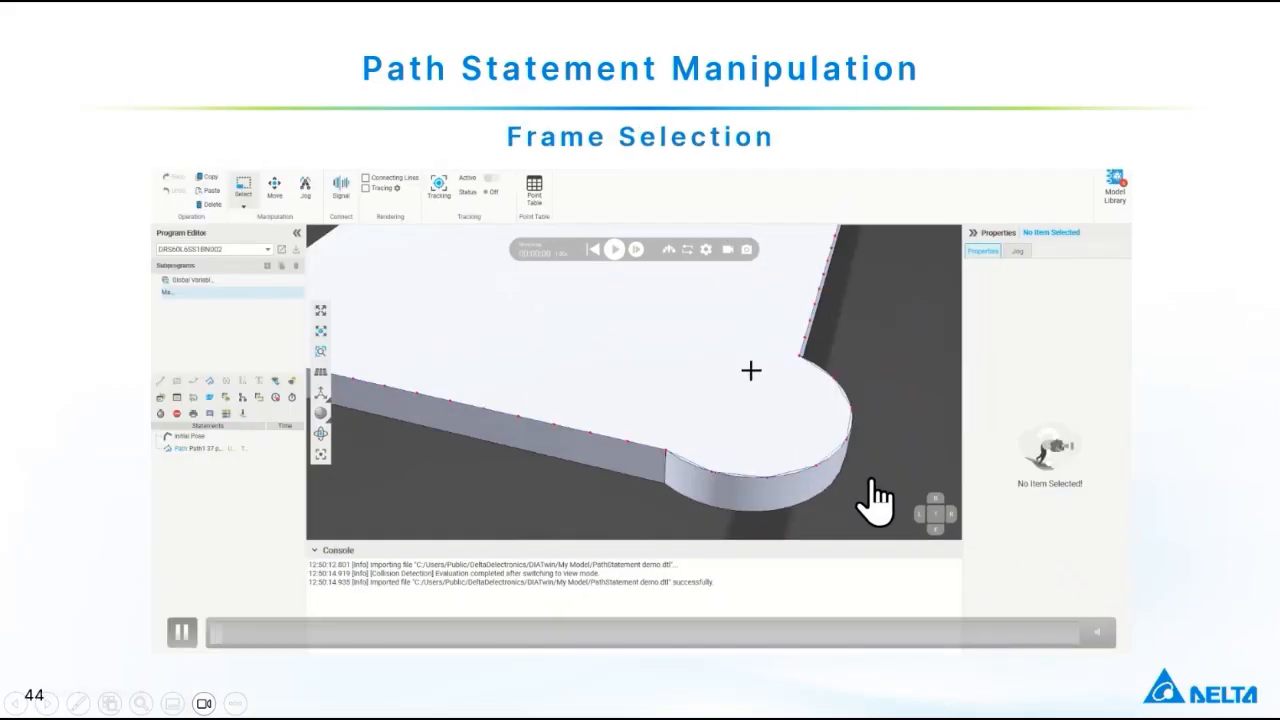
click(870, 508)
key(Left)
key(Left)
key(Left)
key(Left)
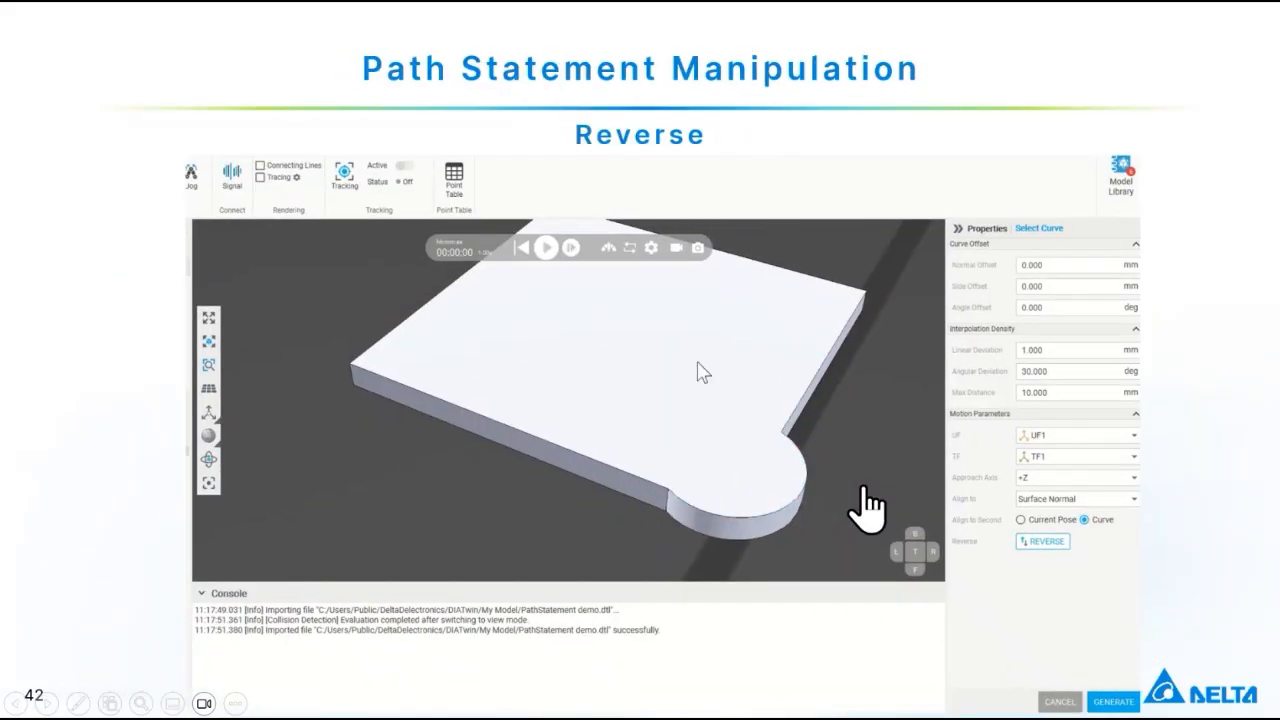
key(Left)
key(Left)
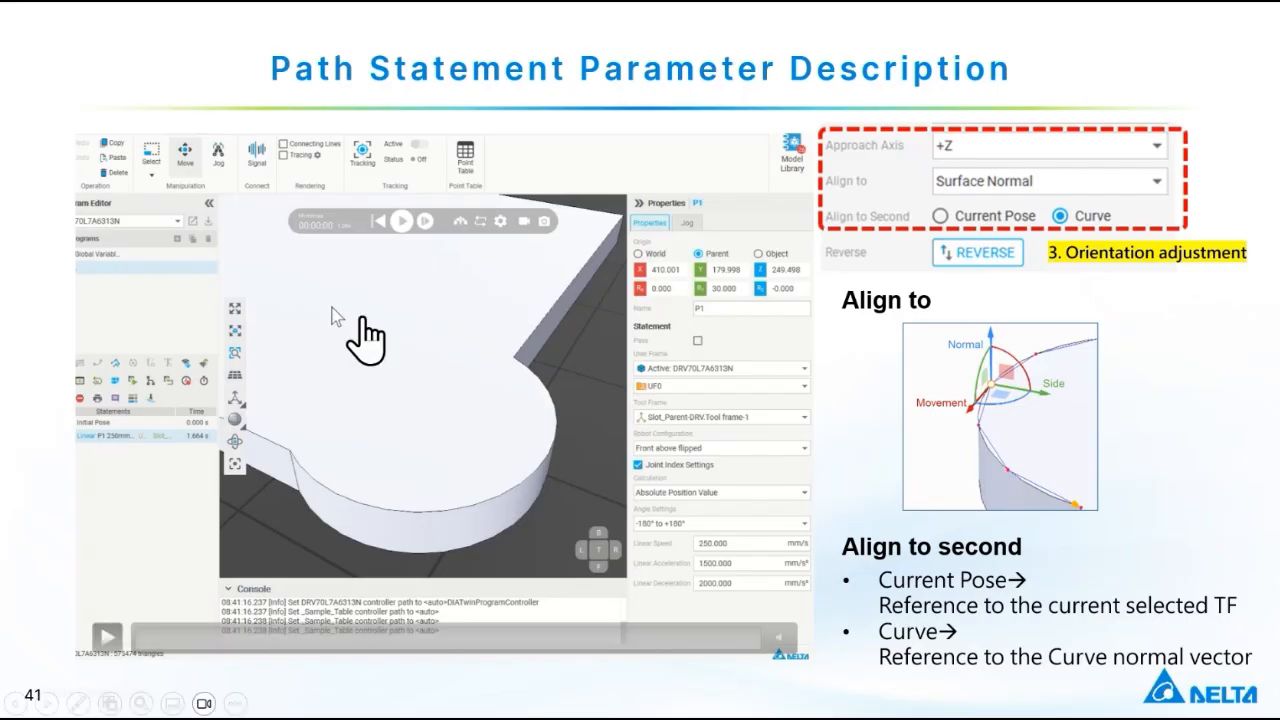
click(824, 414)
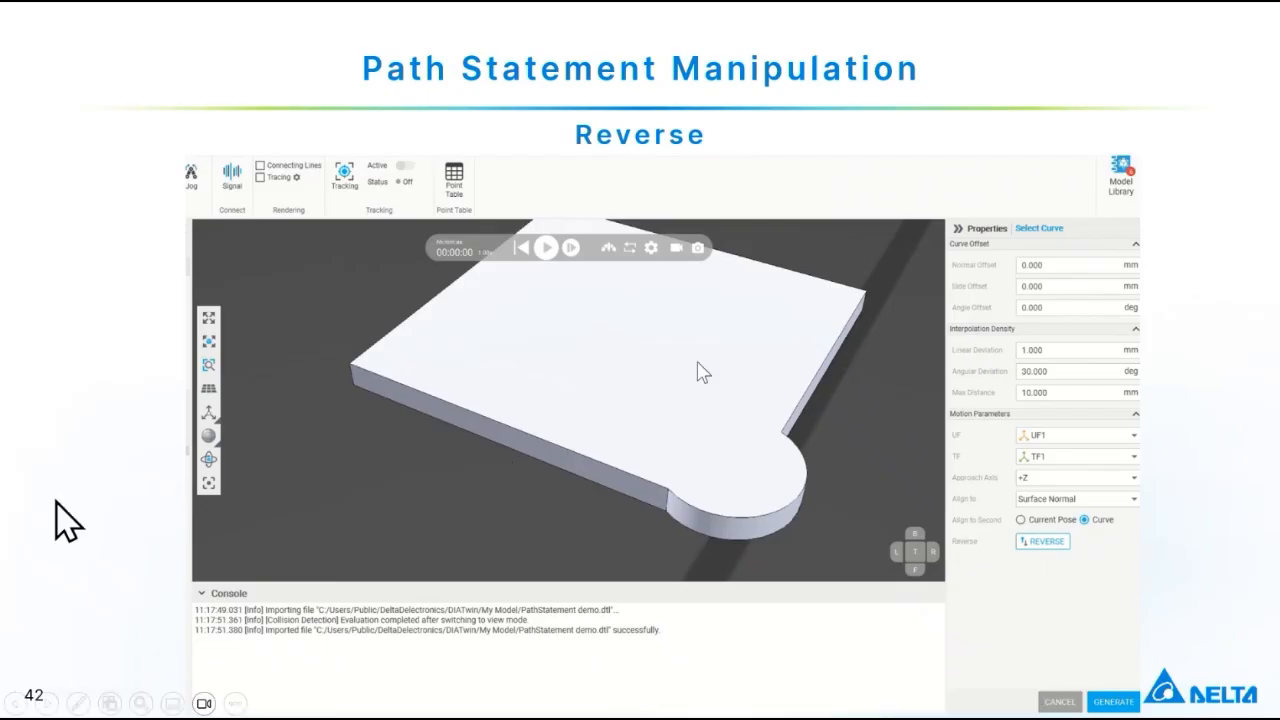
click(297, 689)
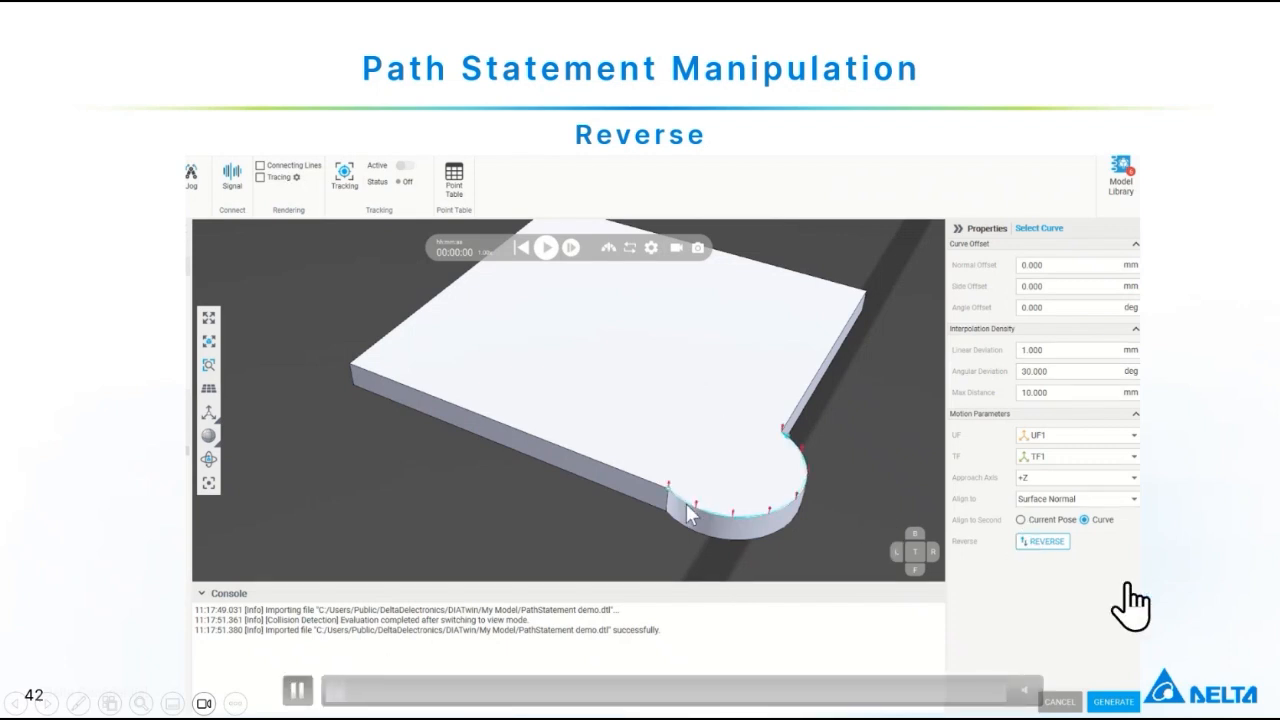
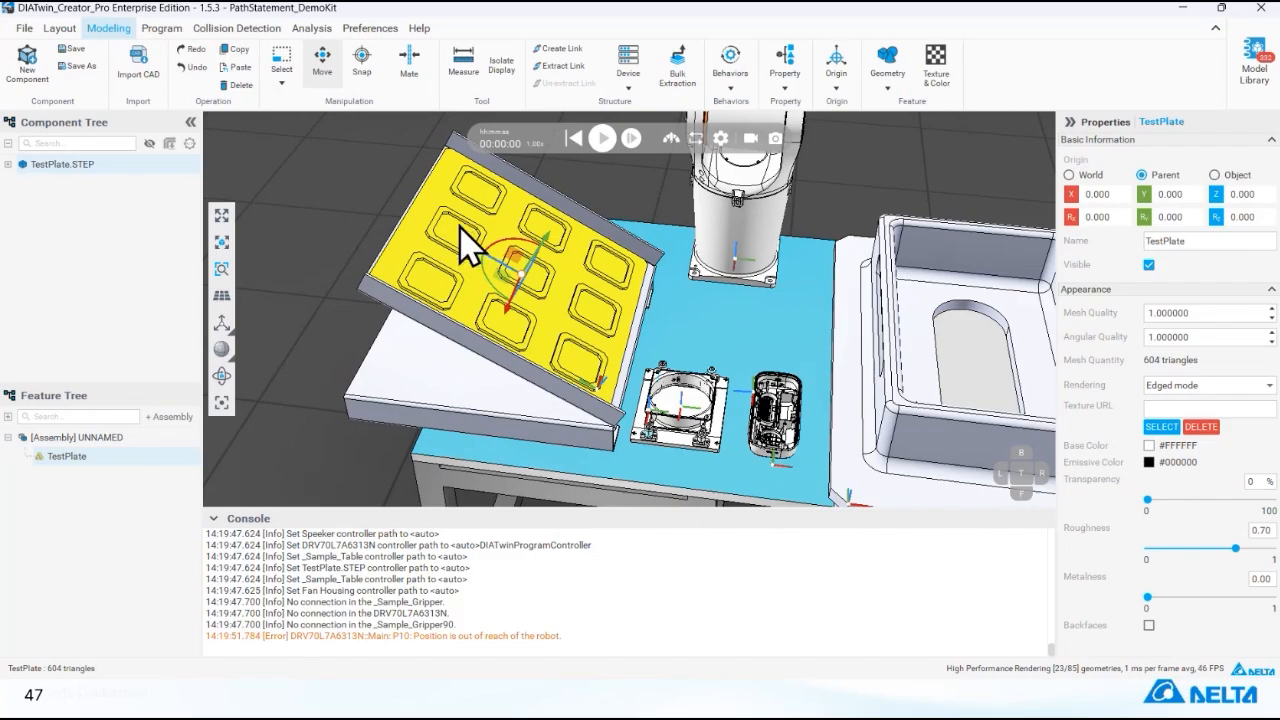
- Create a user frame container in TestPlate.STEP's behaviors, snapped to the outer corner of the front-left pocket with +Z orientation
click(8, 164)
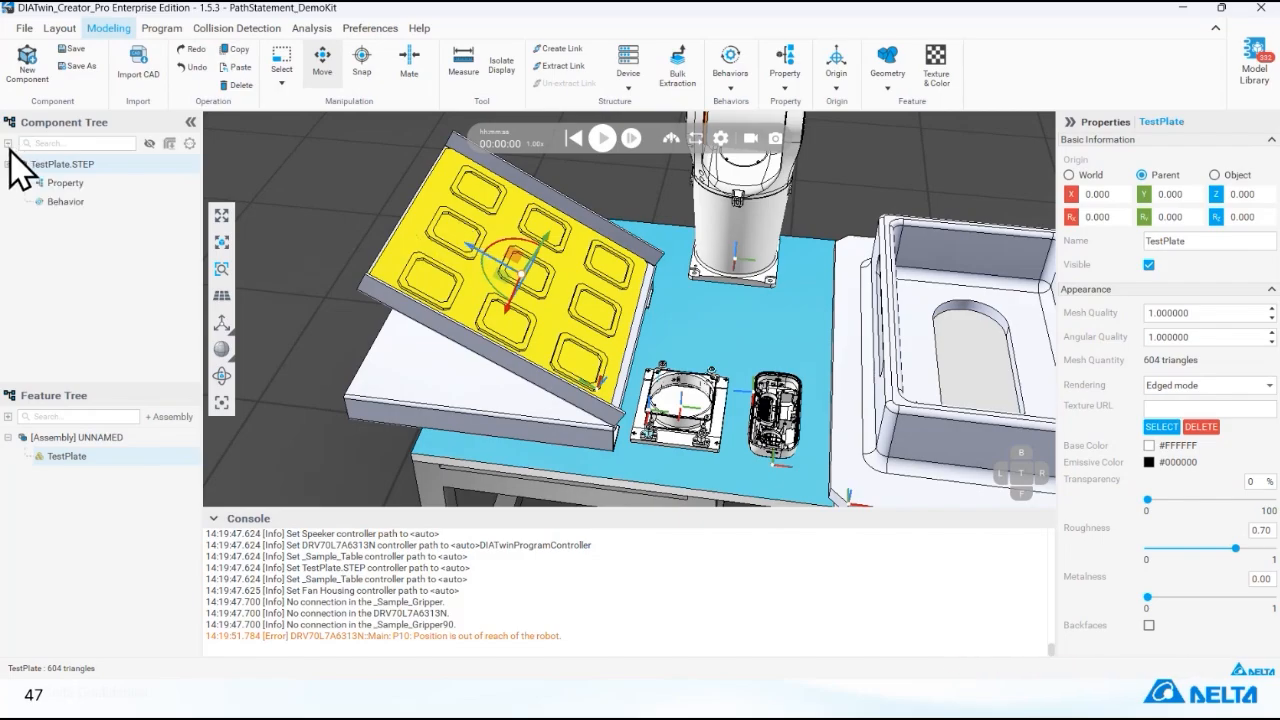
right_click(127, 202)
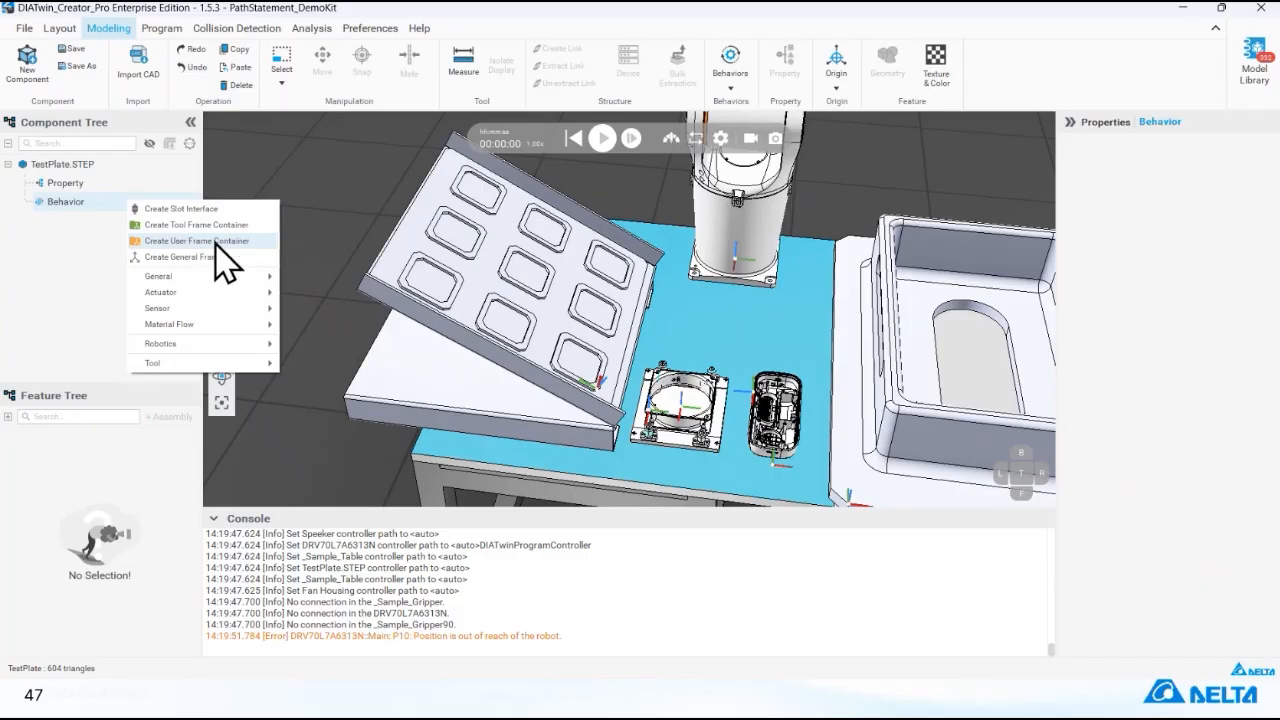
click(250, 243)
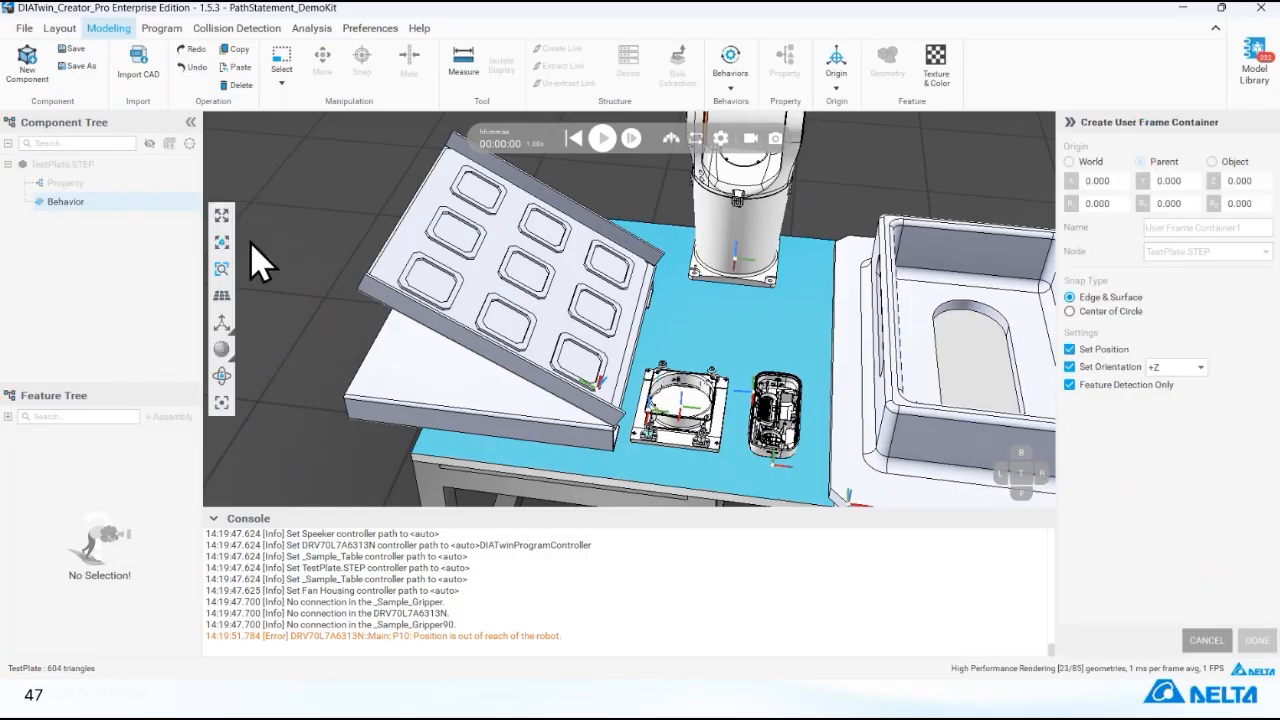
scroll(600, 358, up, 3)
scroll(597, 358, up, 5)
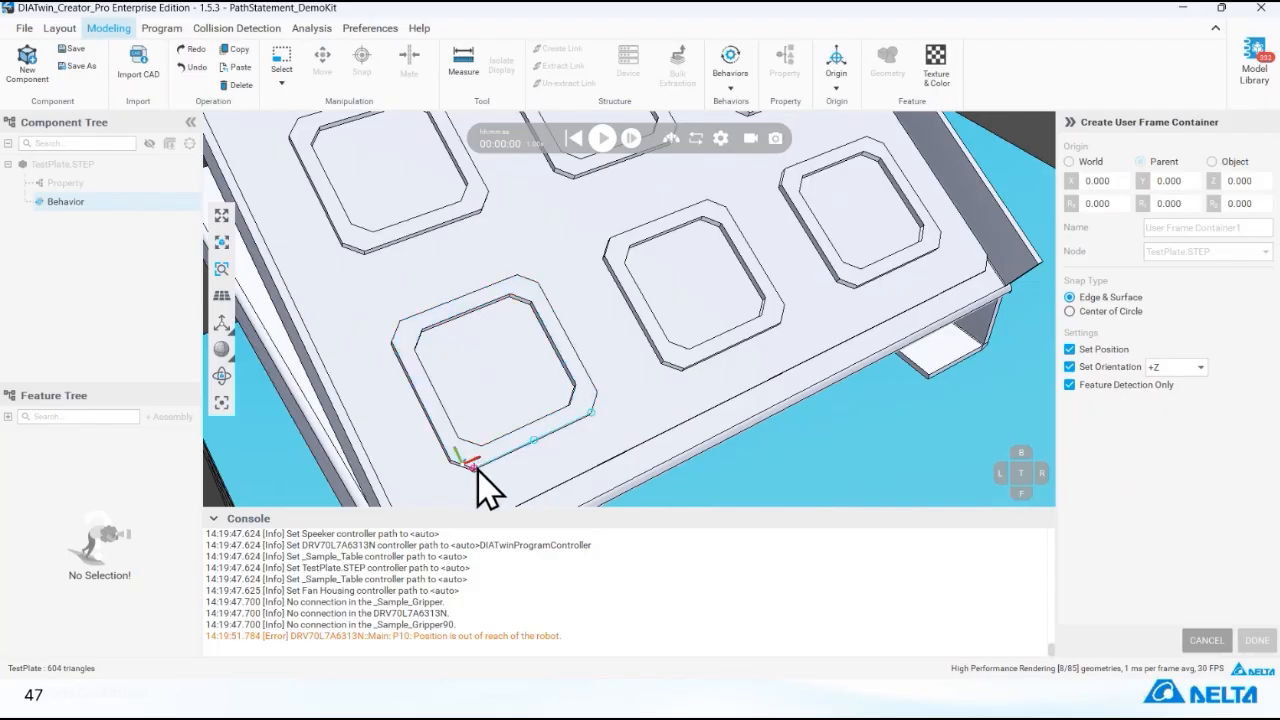
click(475, 468)
right_drag(563, 452, 585, 417)
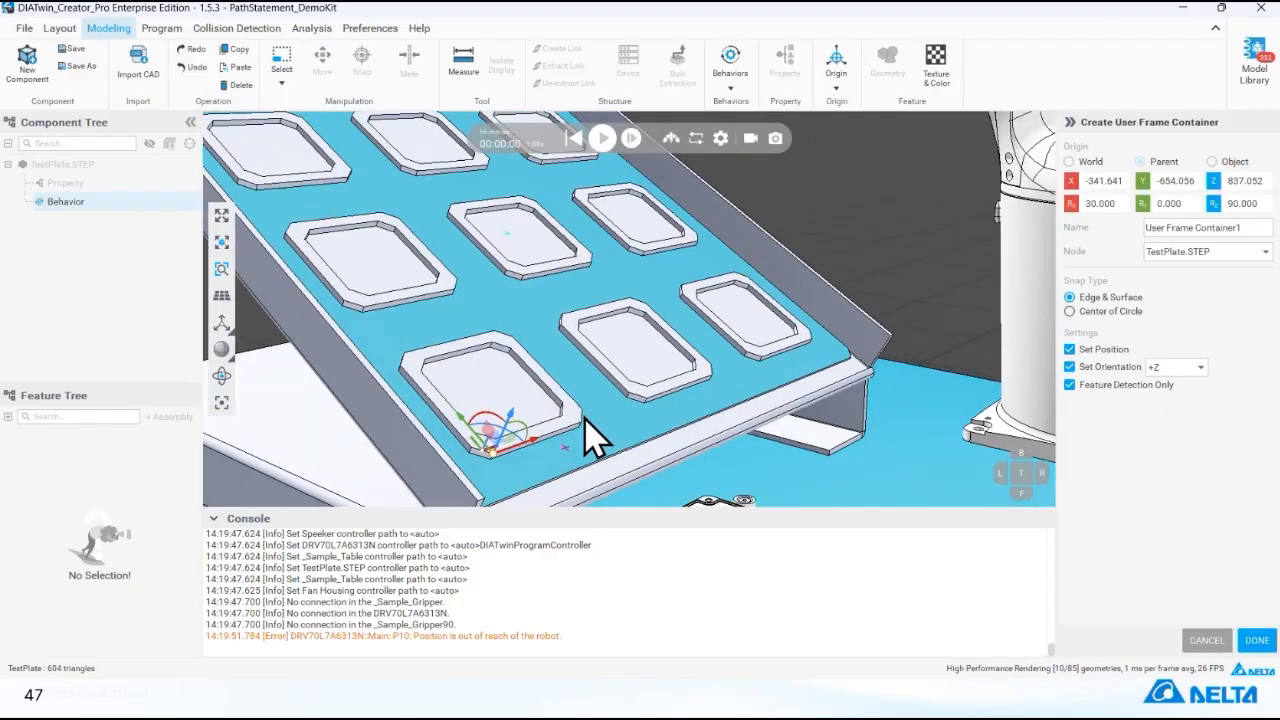
click(1245, 640)
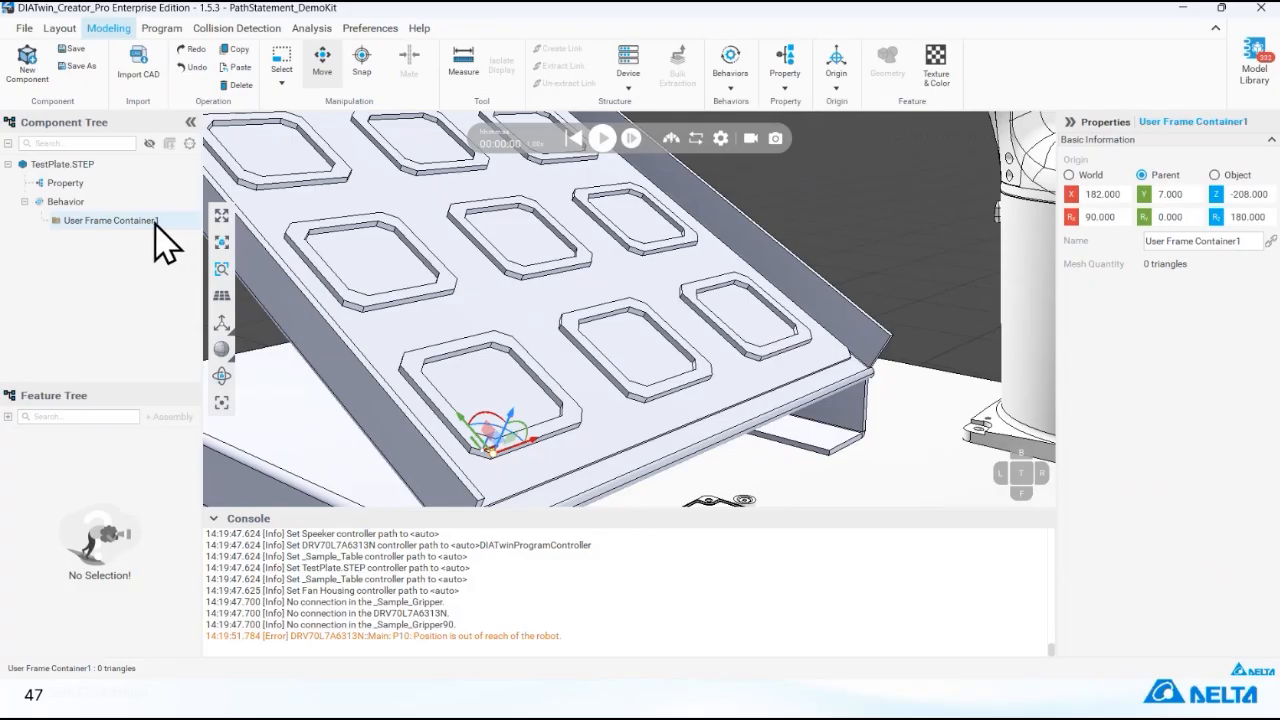
- Create a user frame inside the test plate's user frame container, snapped to the same pocket corner
right_click(155, 223)
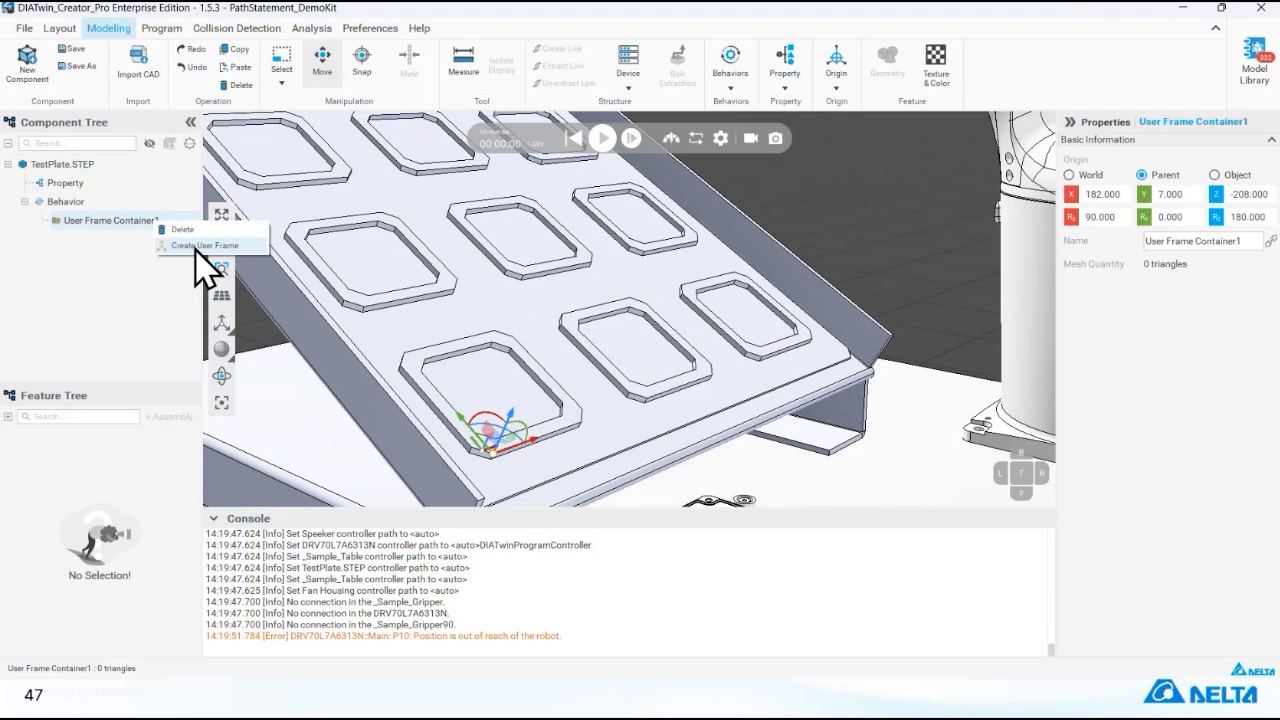
click(196, 247)
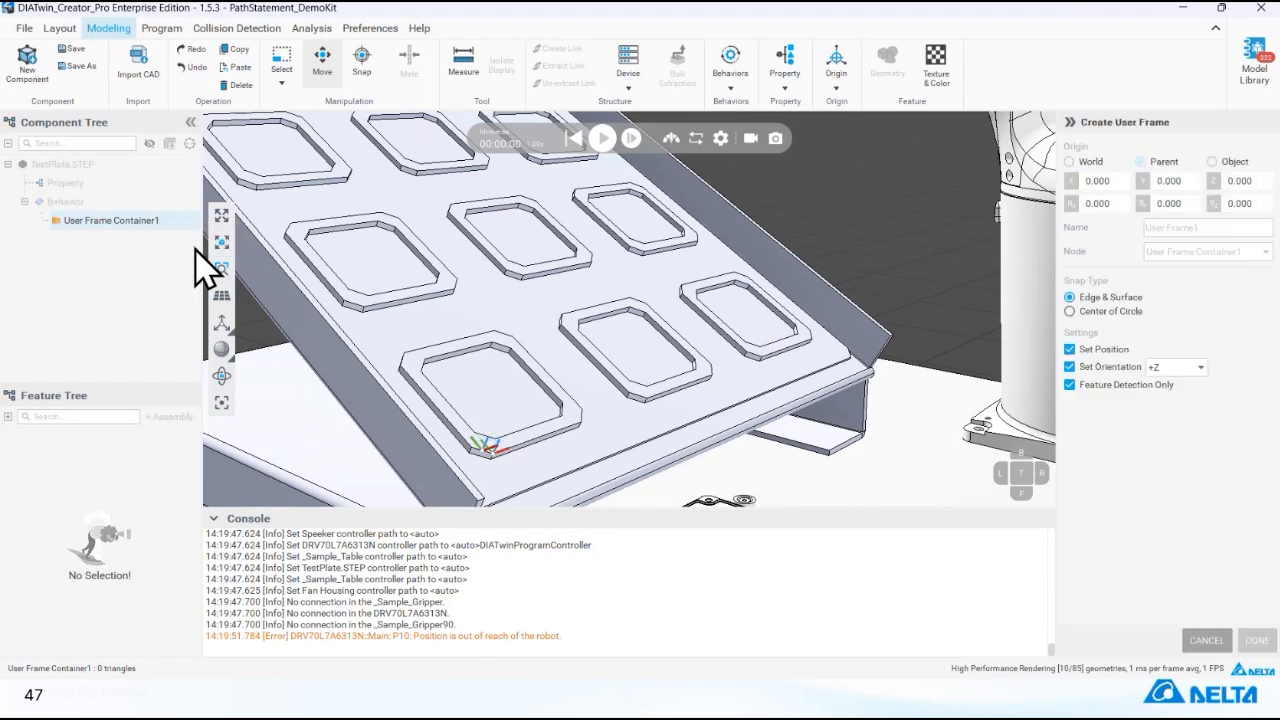
click(497, 452)
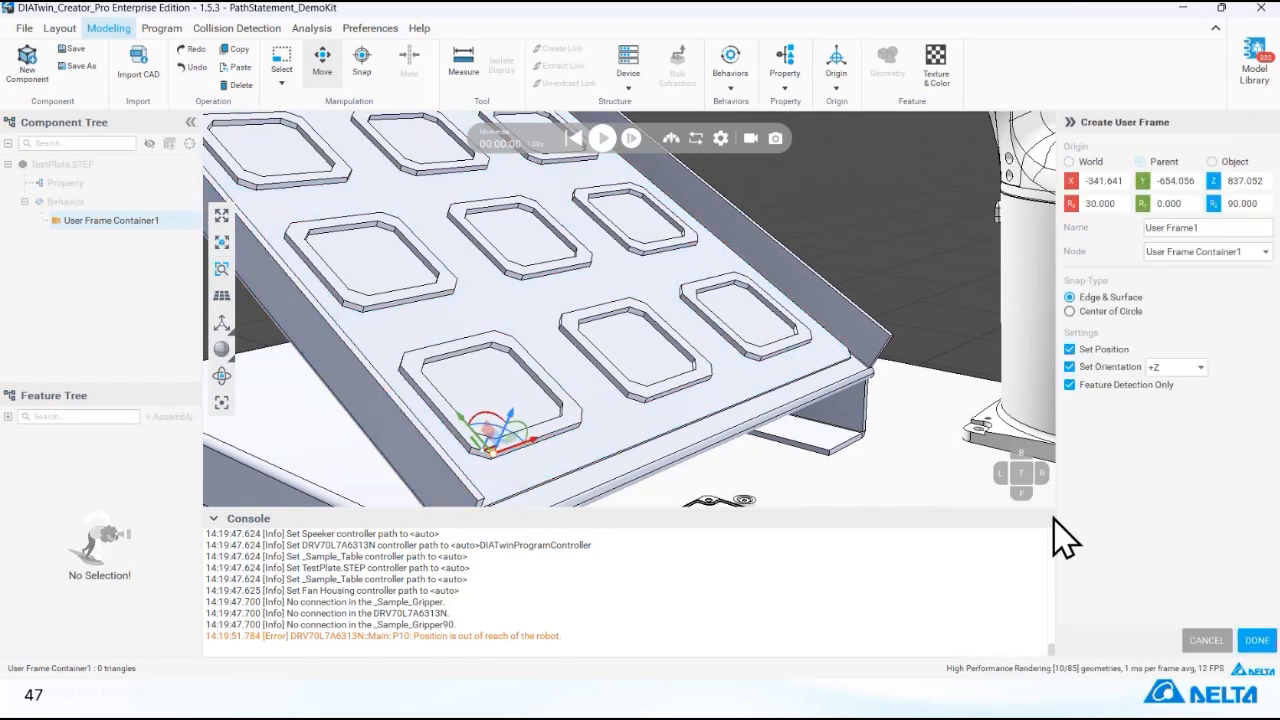
click(1257, 640)
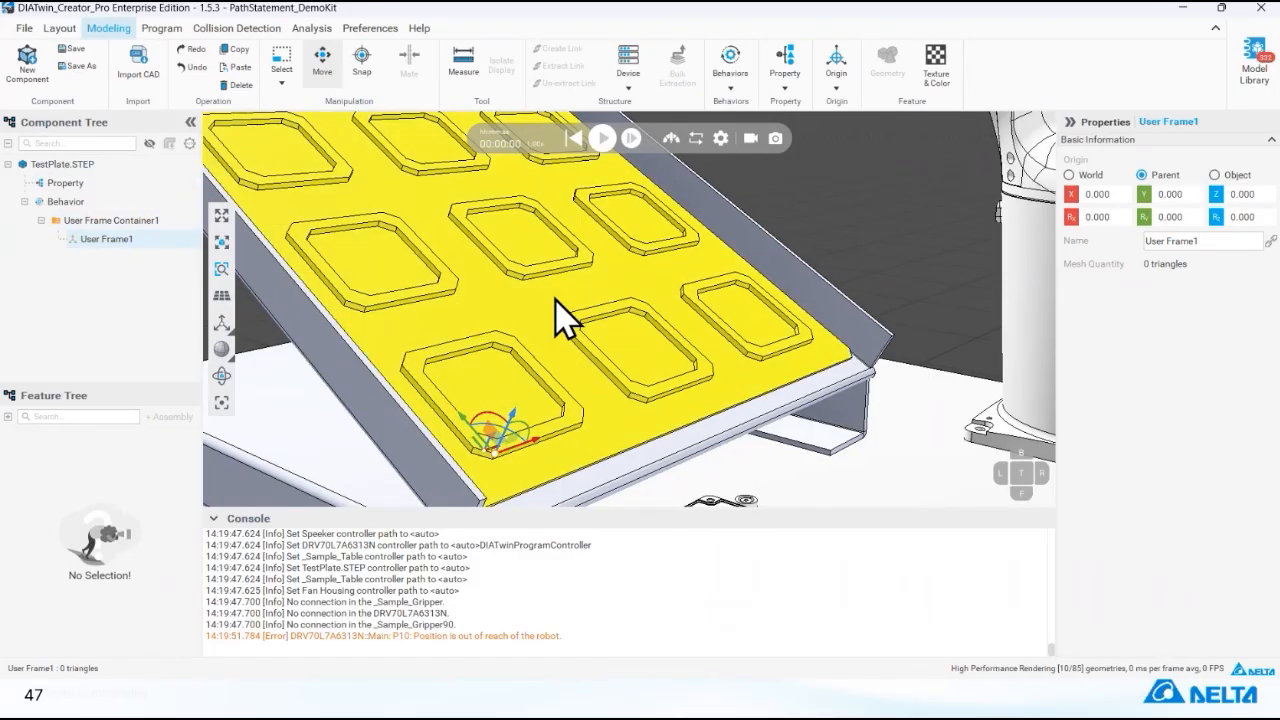
- Start a path statement in the Main program, check whether TestPlate.STEP is offered as reference user frame, and cancel it
right_drag(557, 300, 514, 309)
scroll(514, 309, down, 3)
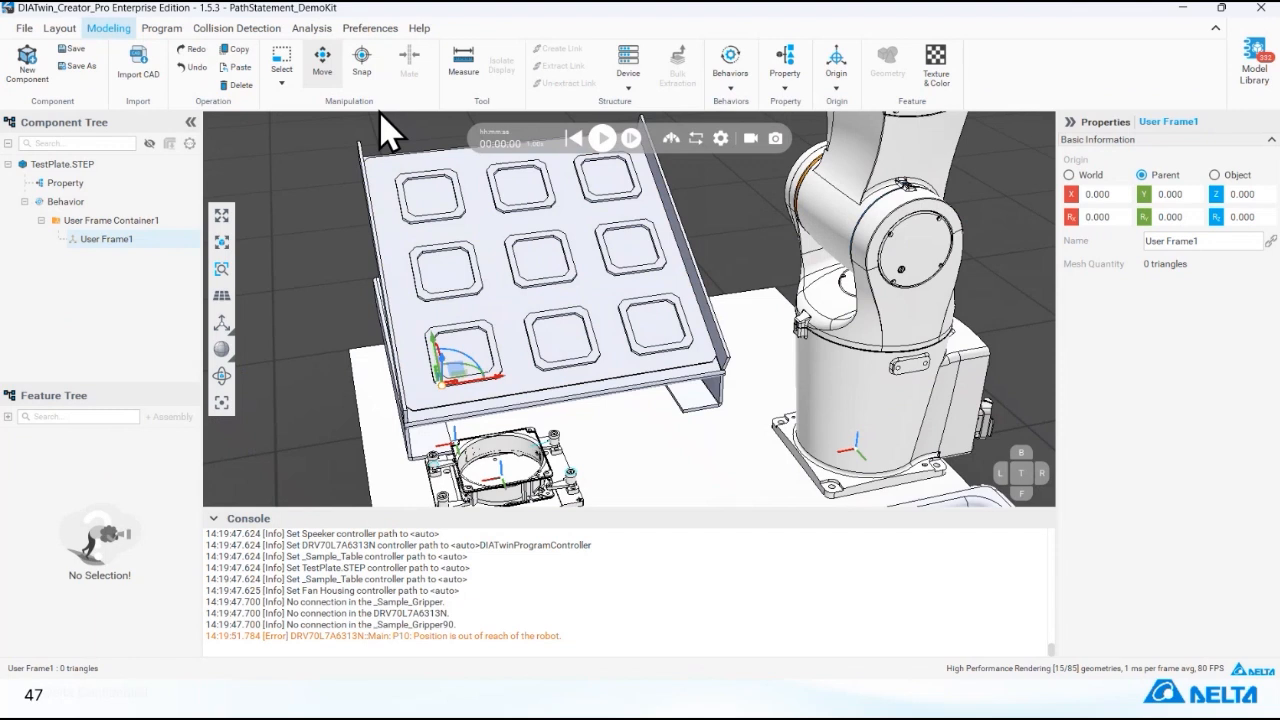
click(163, 30)
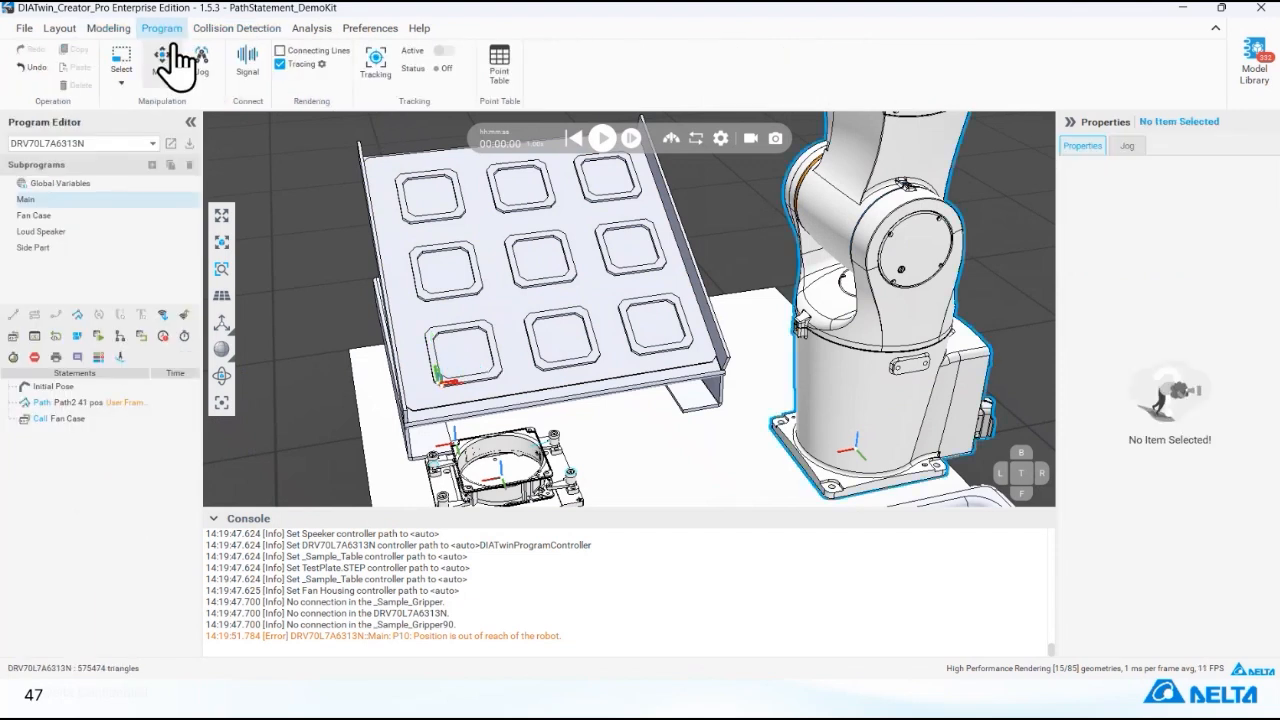
click(84, 316)
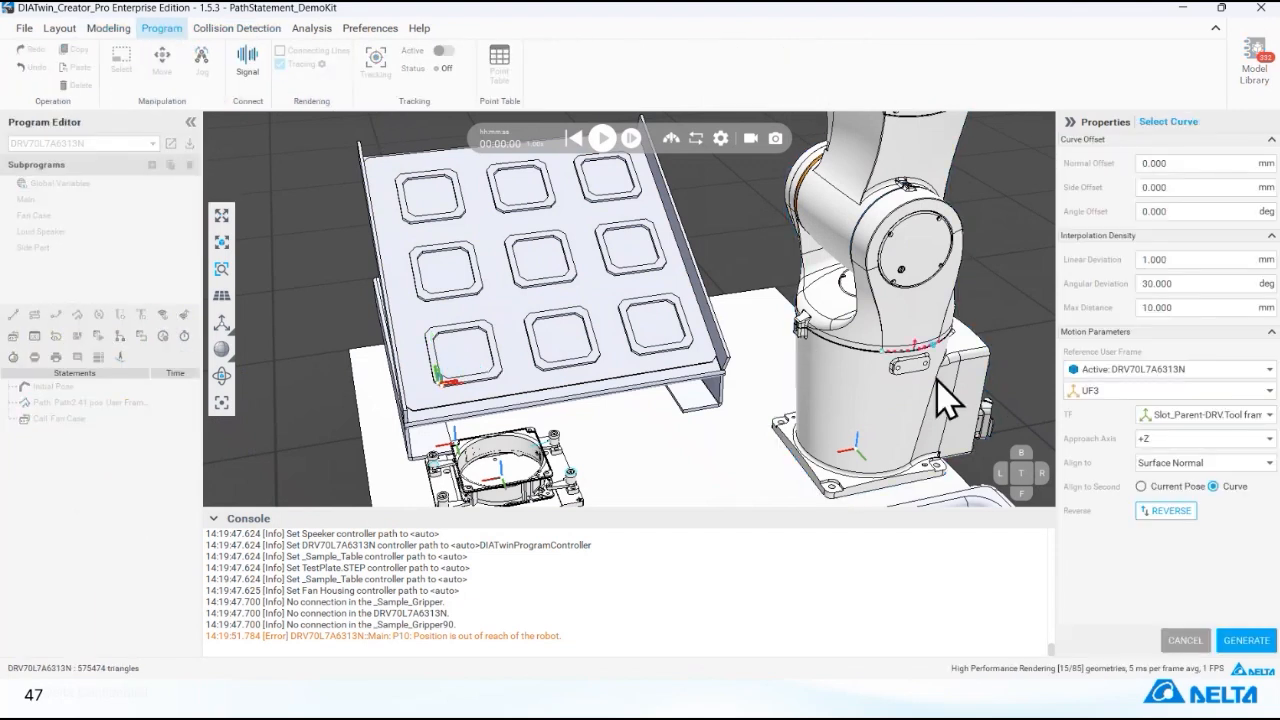
click(1160, 372)
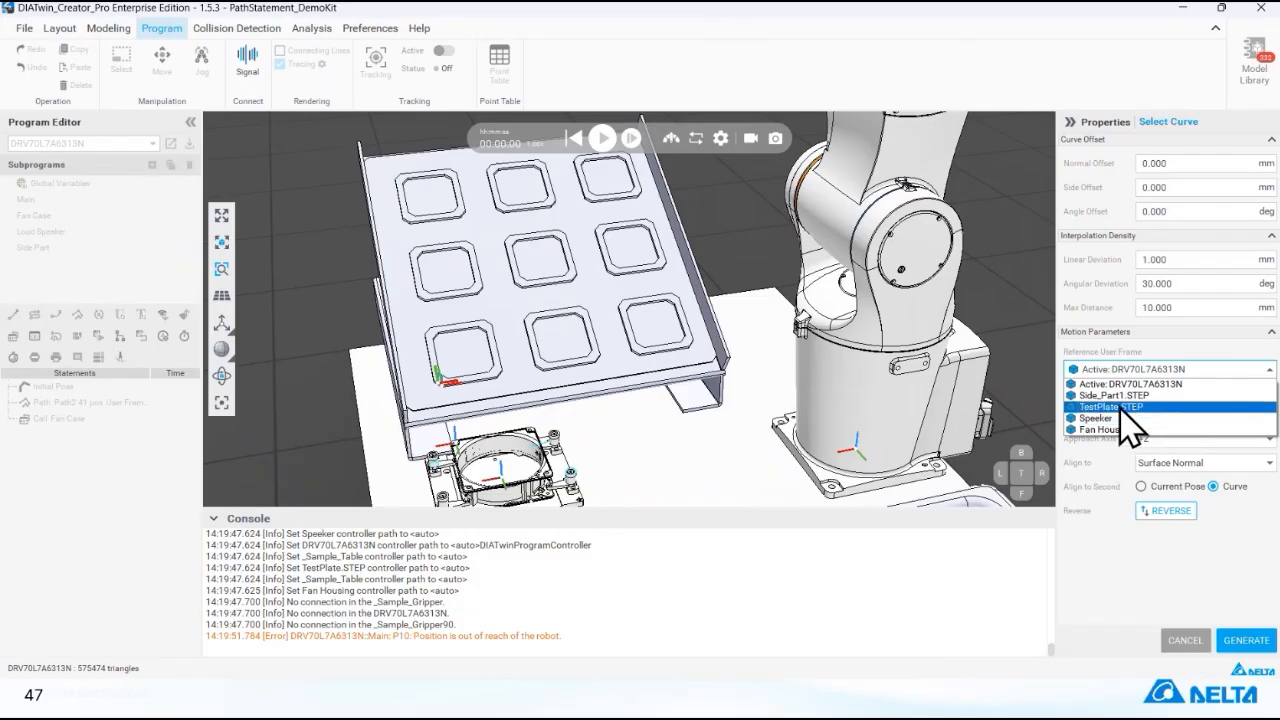
click(1170, 638)
- Delete the user frame container from TestPlate.STEP's behaviors
click(108, 28)
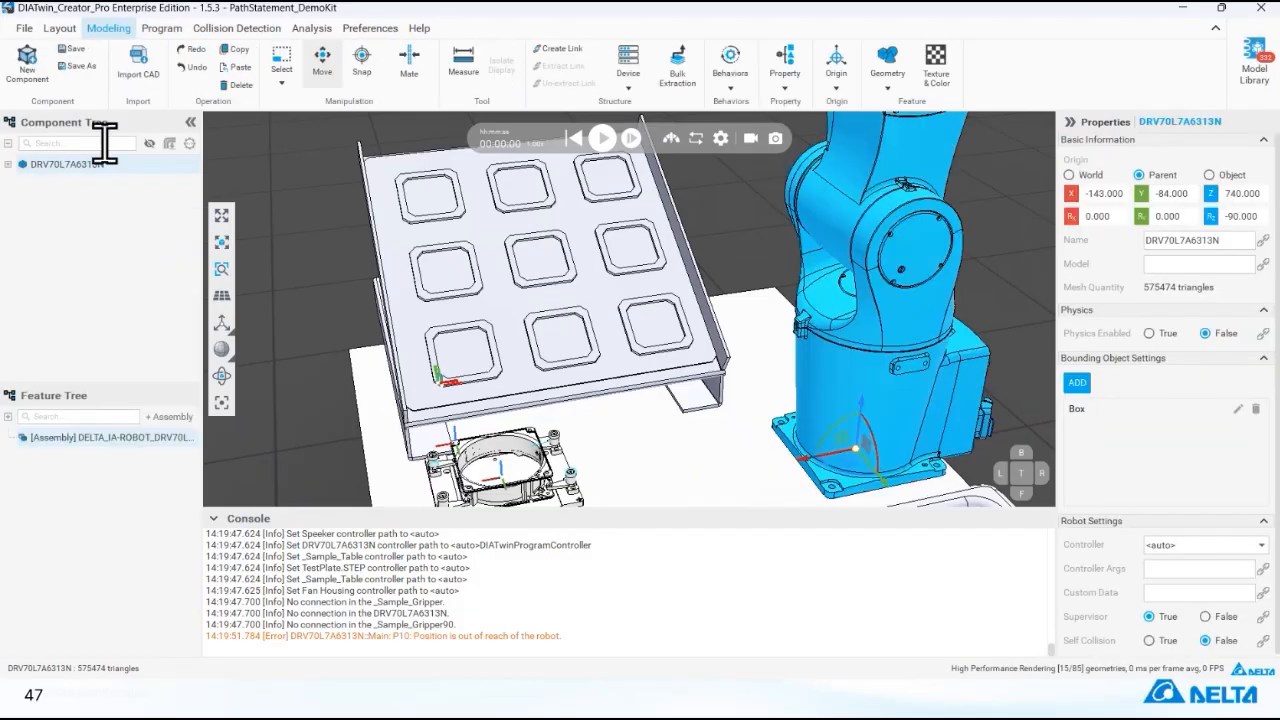
click(408, 208)
click(9, 164)
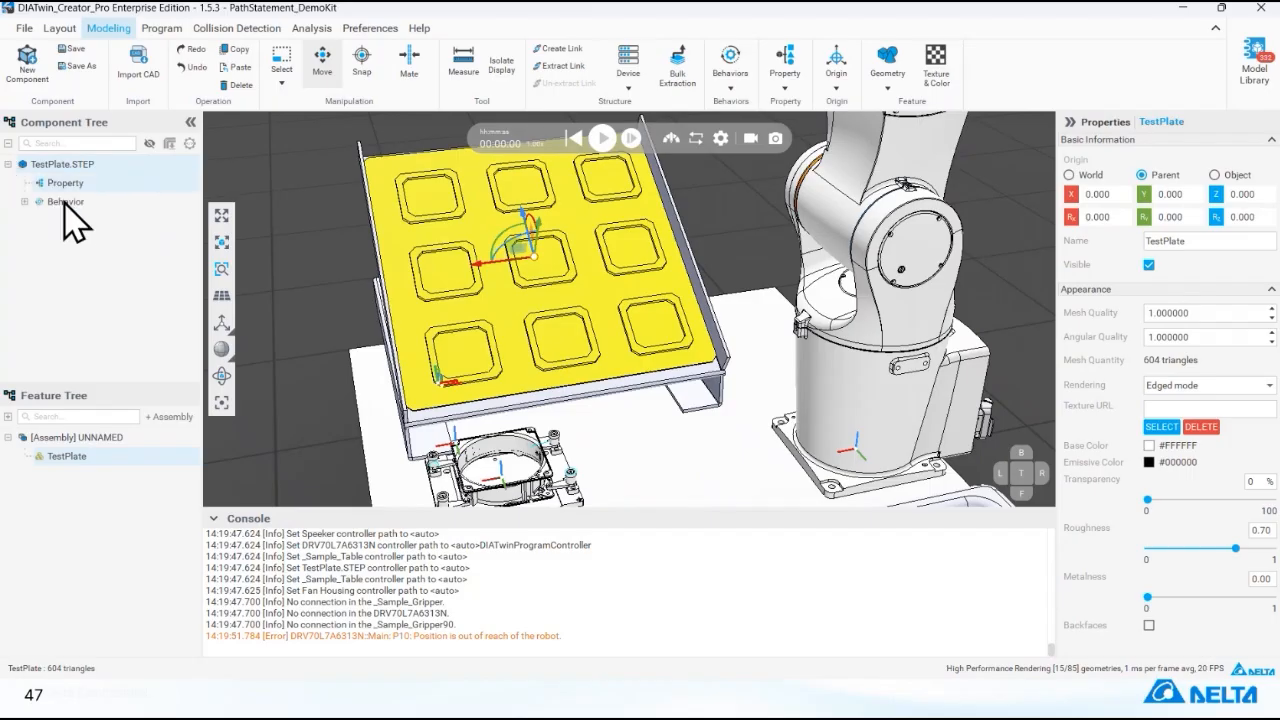
double_click(89, 203)
right_click(104, 220)
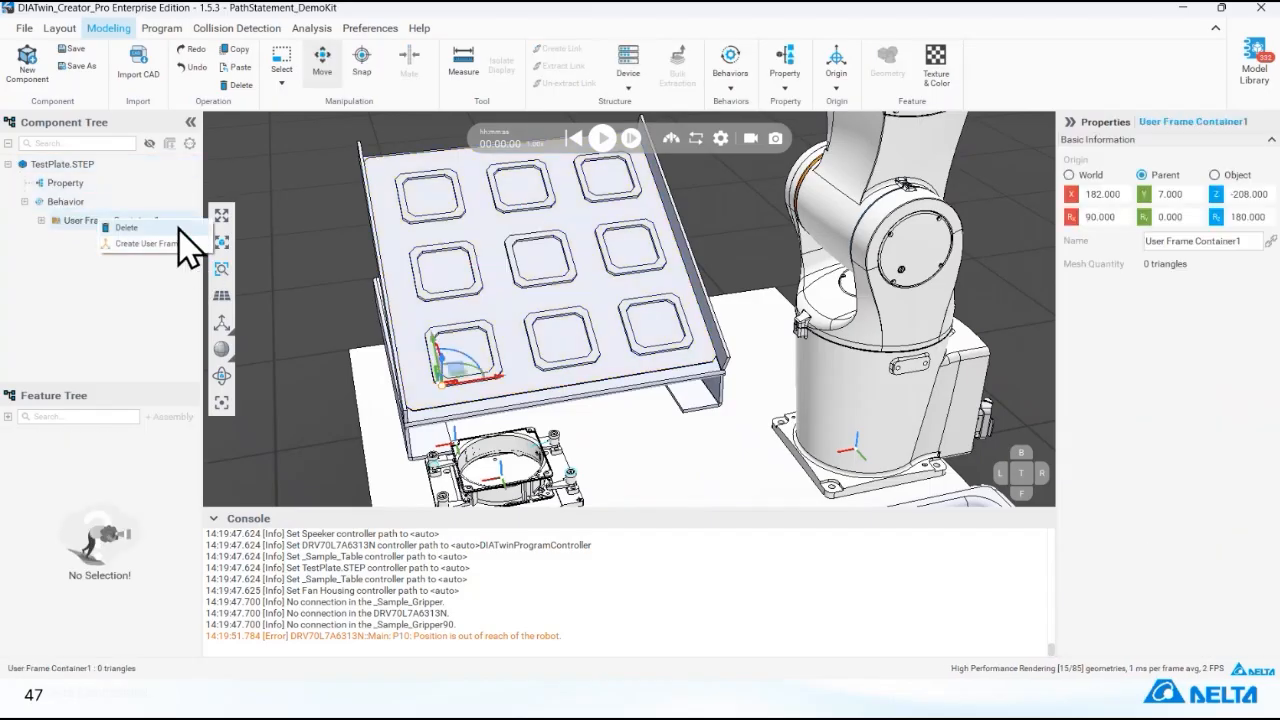
click(160, 222)
click(688, 375)
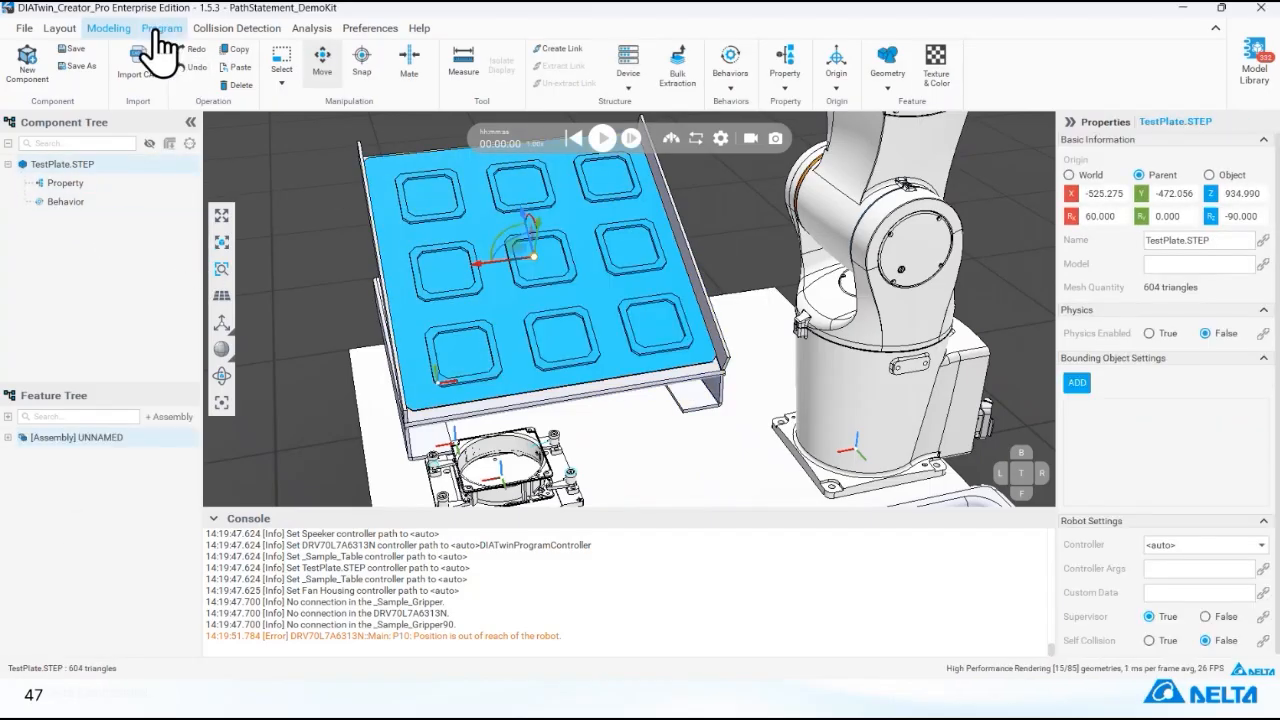
- Start a path statement in the Main program and check which components are offered as reference user frame
click(161, 28)
click(78, 315)
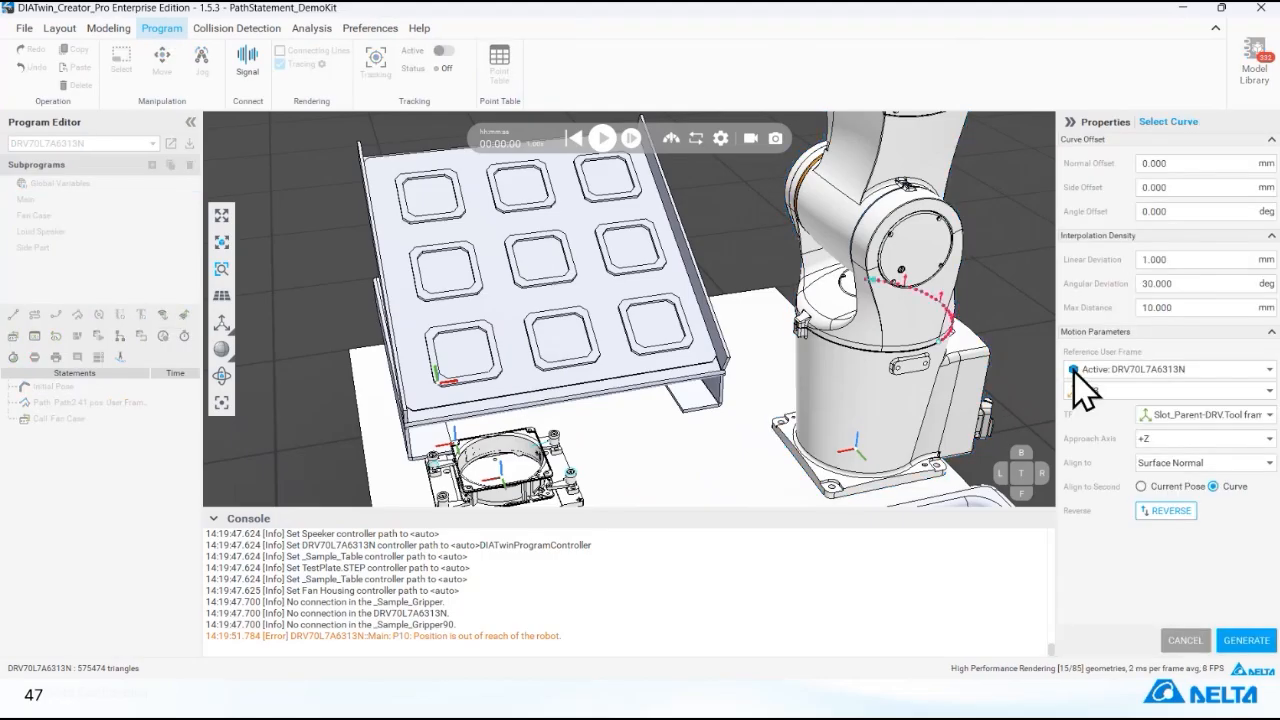
click(1236, 368)
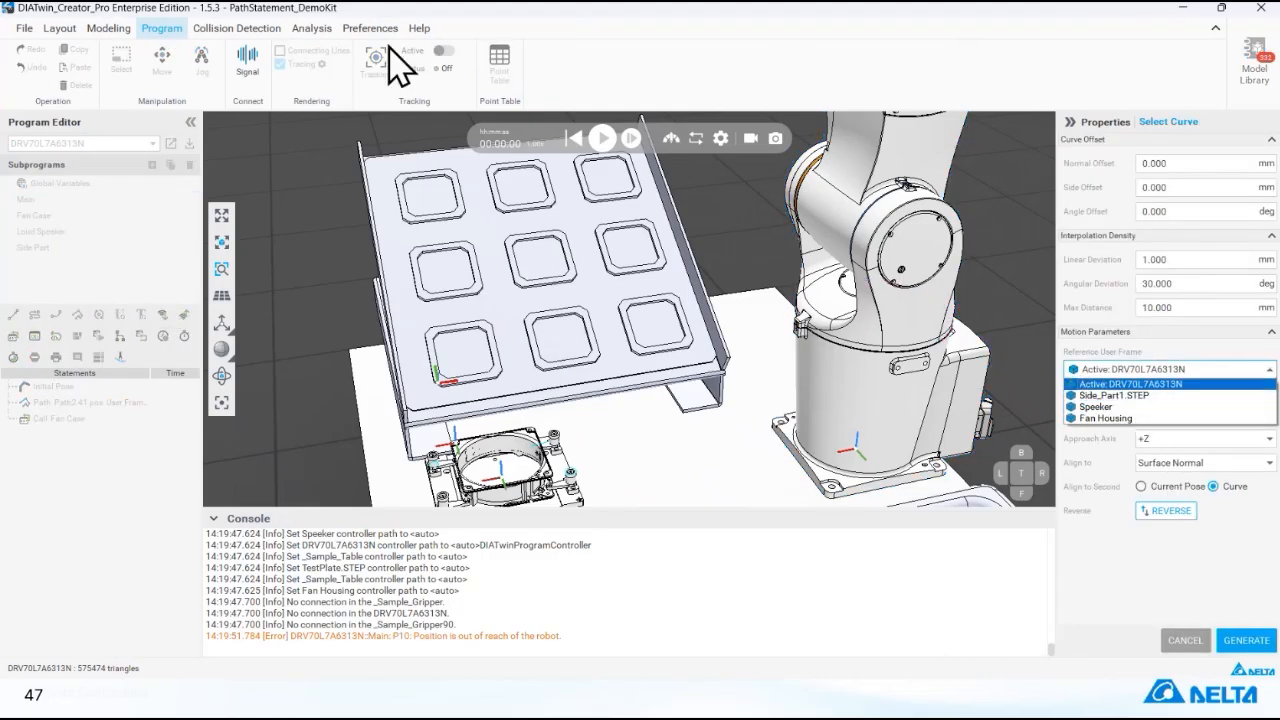
- Create a new user frame container in TestPlate.STEP's behaviors, snapped to the outer corner of the front-left pocket with +Z orientation
click(100, 28)
click(586, 320)
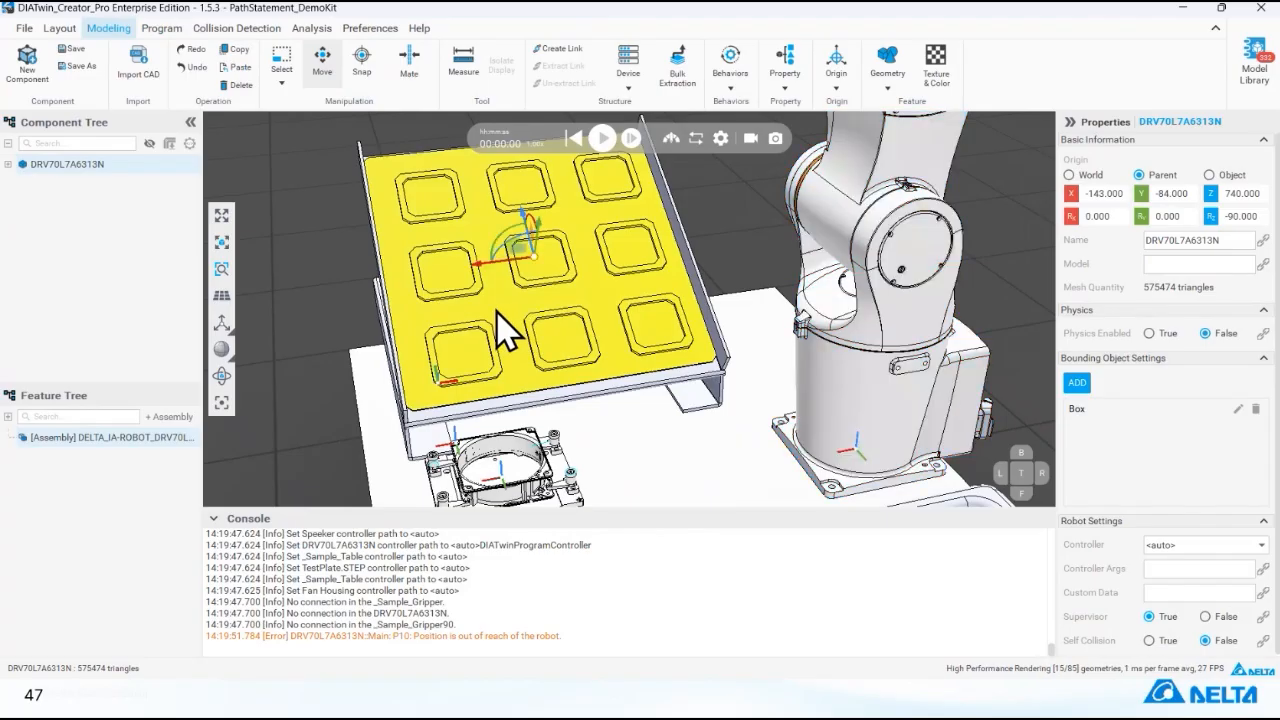
click(10, 148)
click(95, 201)
right_click(95, 201)
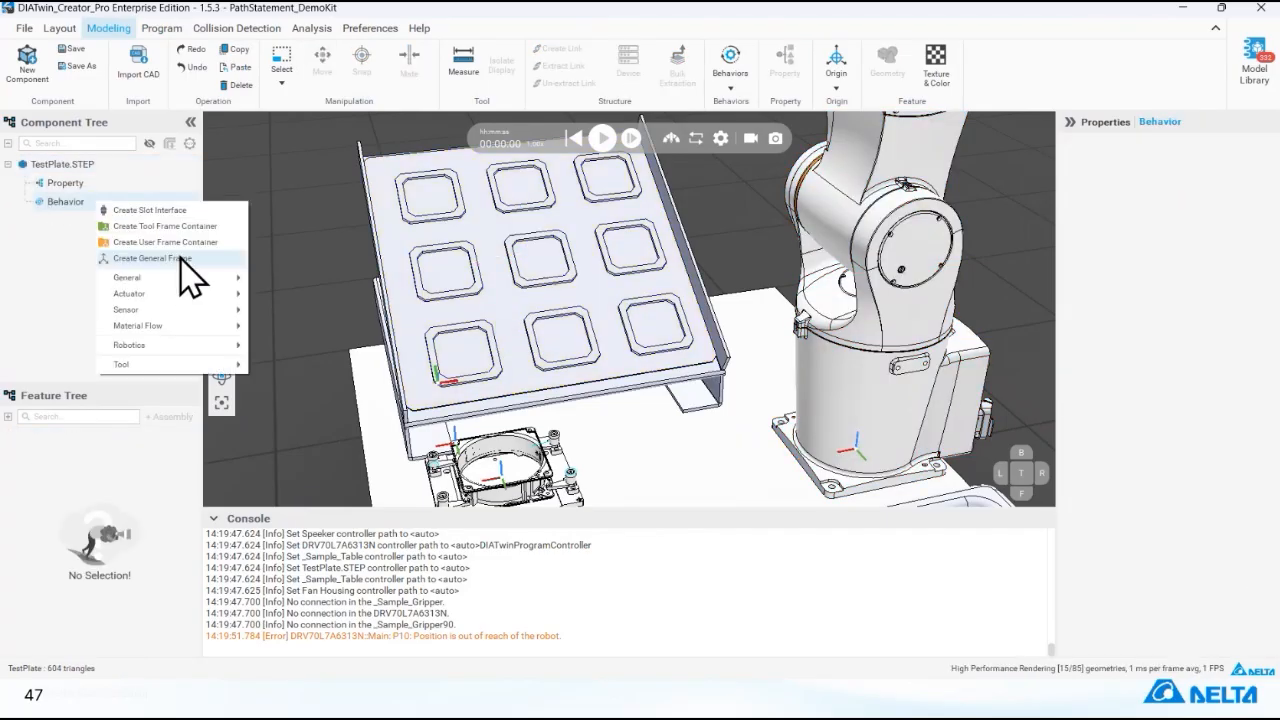
click(189, 276)
scroll(447, 390, up, 5)
click(449, 427)
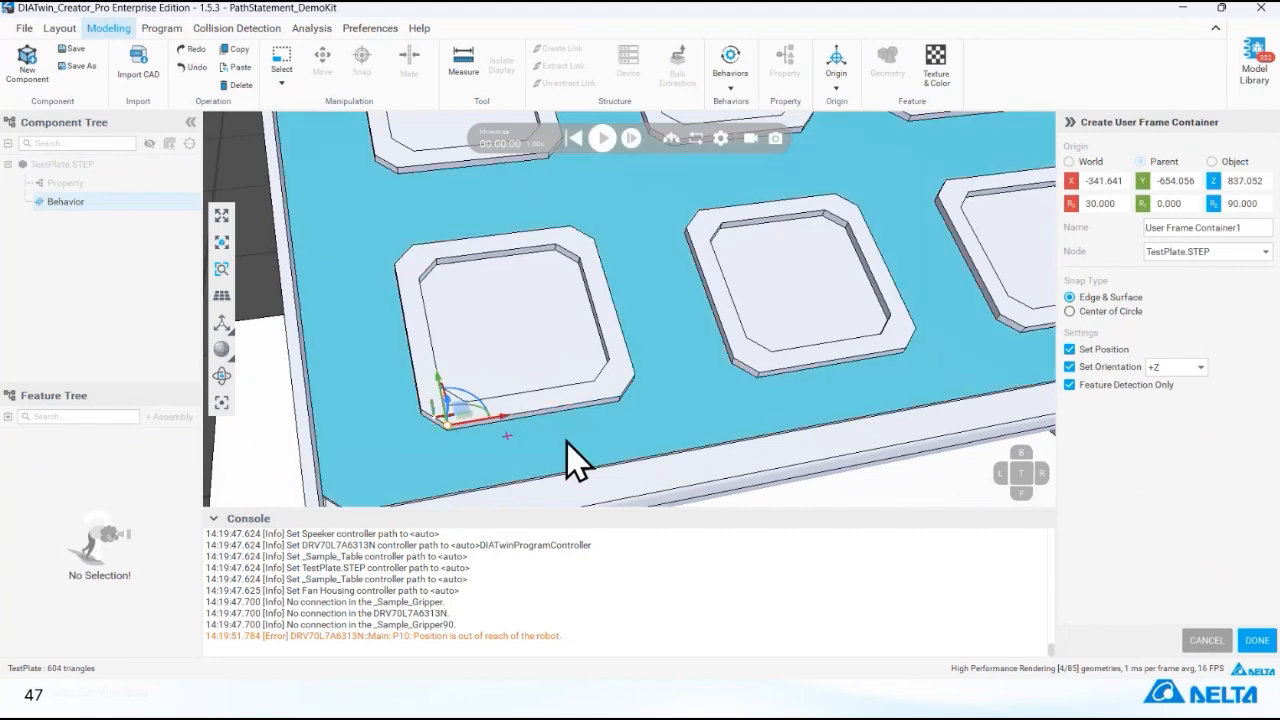
click(1255, 640)
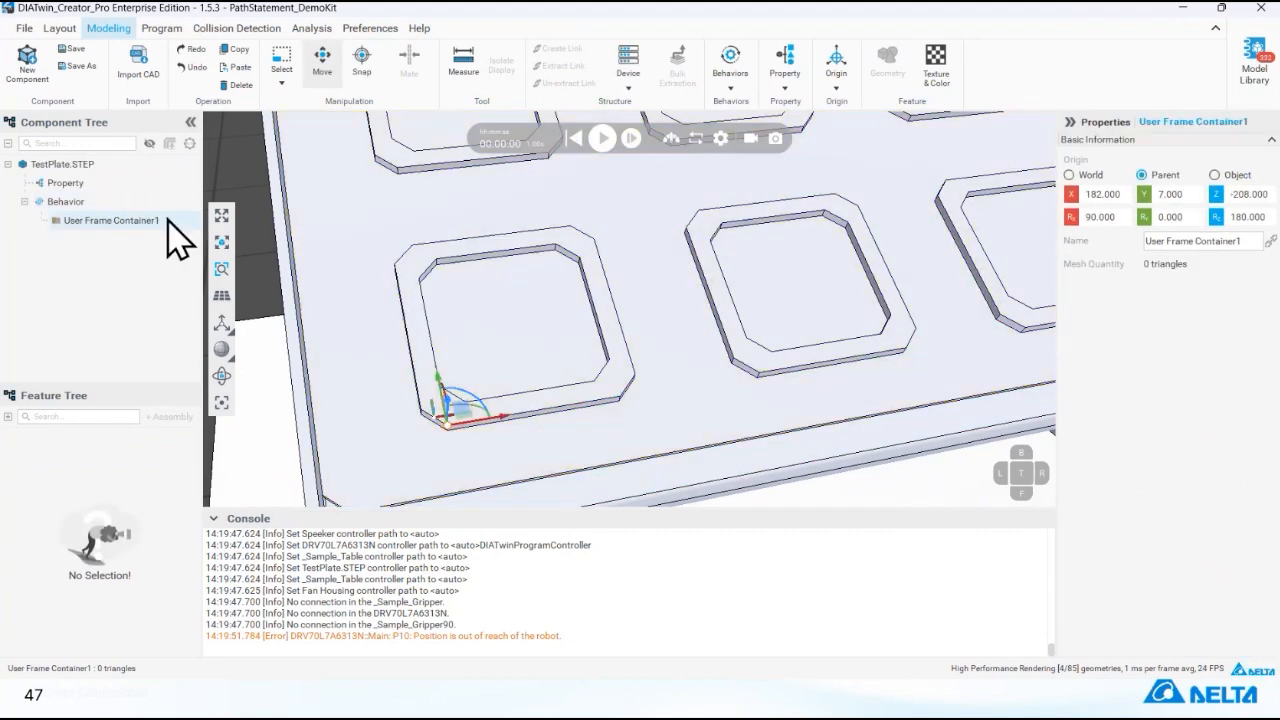
- Add a user frame to the new container, snapped to the same outer pocket corner with +Z orientation
right_click(148, 214)
click(196, 236)
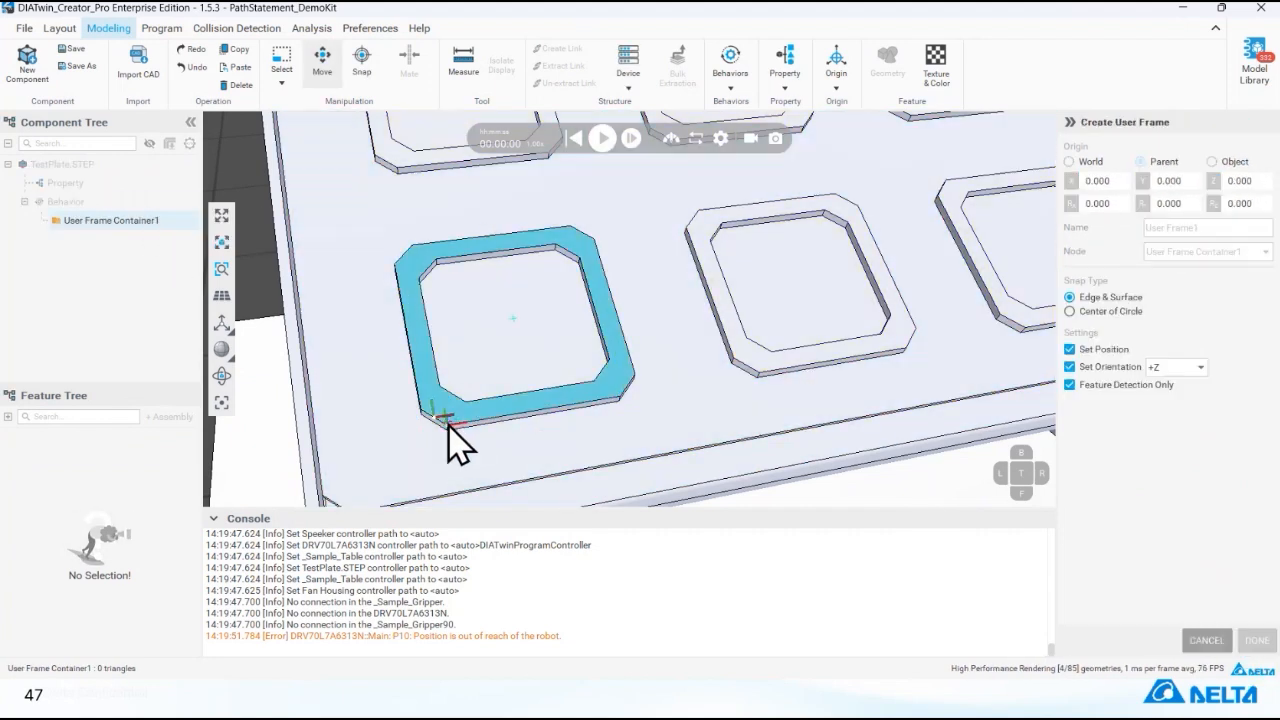
click(448, 428)
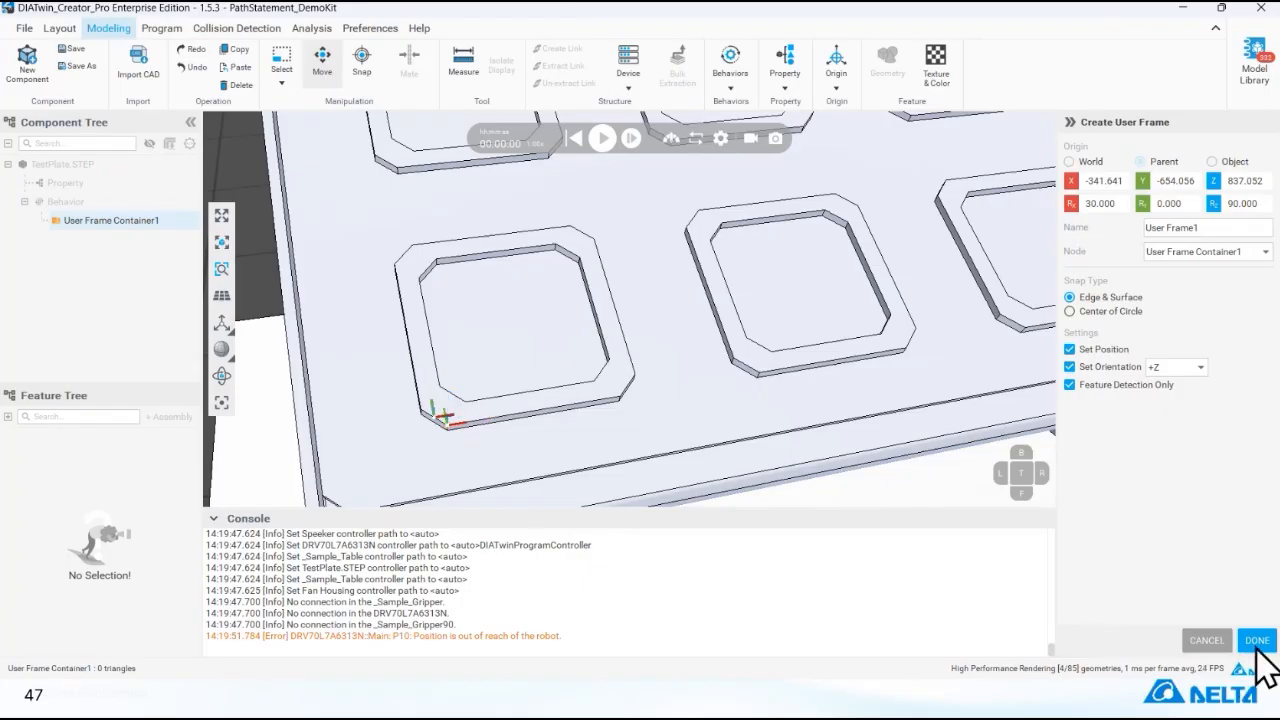
click(1257, 640)
- Start a path statement in the Main program with TestPlate.STEP and its User Frame1 as the reference user frame
click(161, 28)
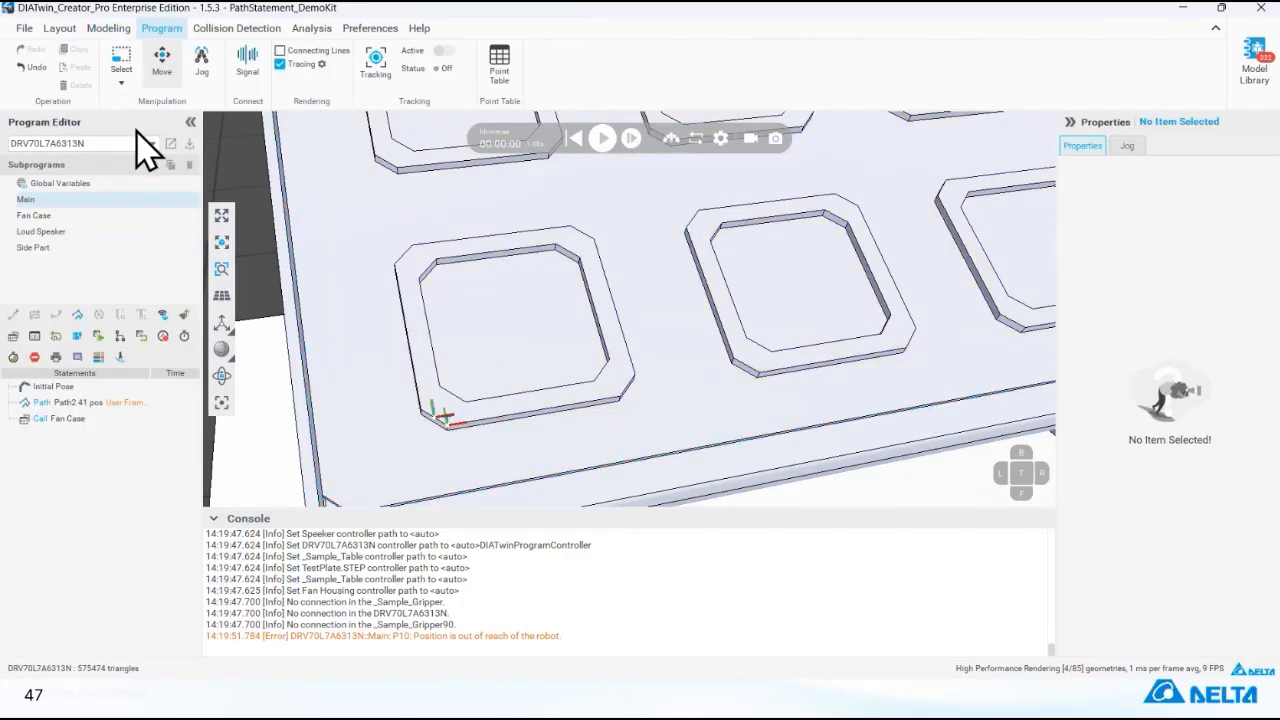
click(77, 335)
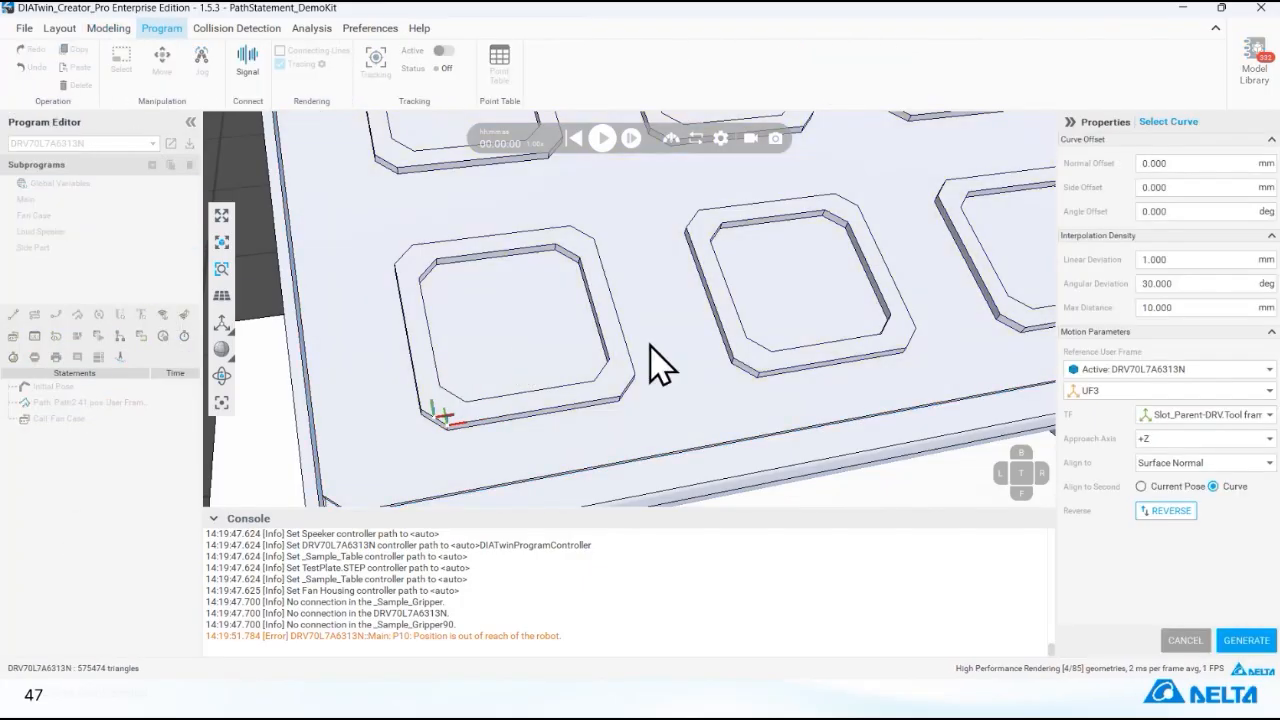
click(1120, 368)
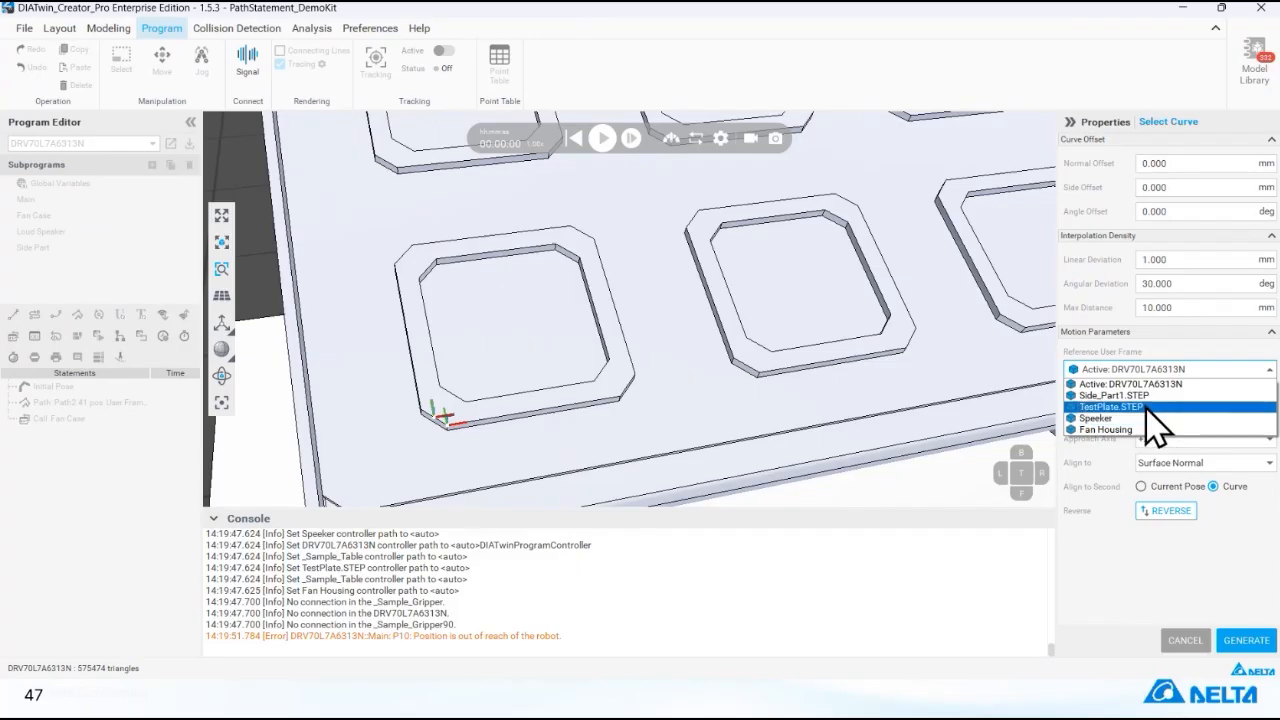
click(1147, 409)
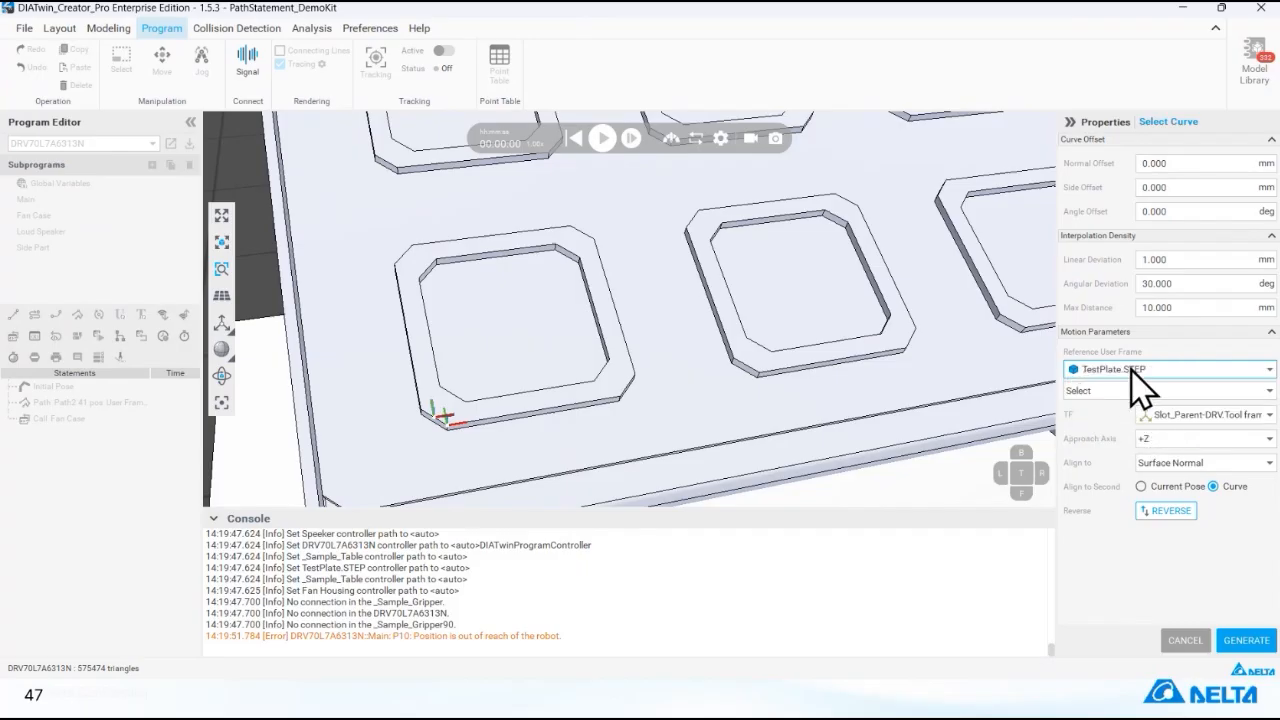
click(1125, 391)
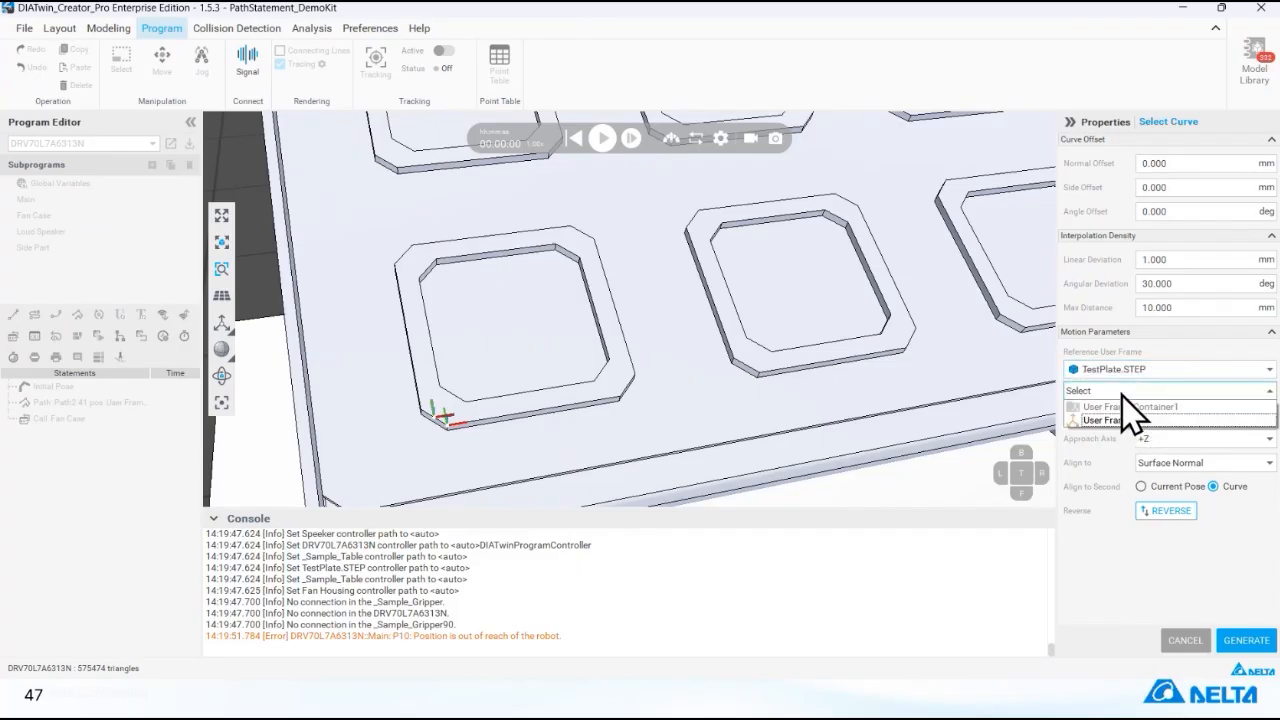
click(1180, 421)
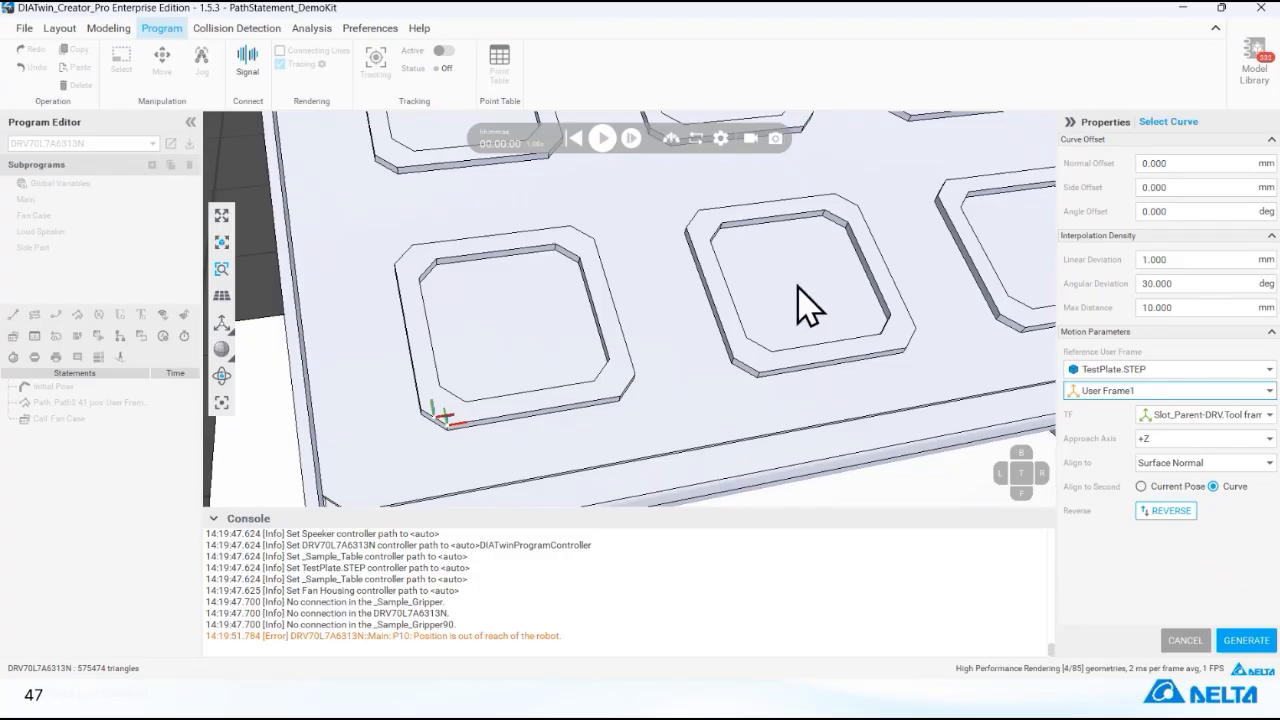
- Select the back-right pocket's outer edges as the path curve, covering the left, back and right sides with both chamfers between them
scroll(797, 286, down, 4)
middle_drag(823, 269, 778, 388)
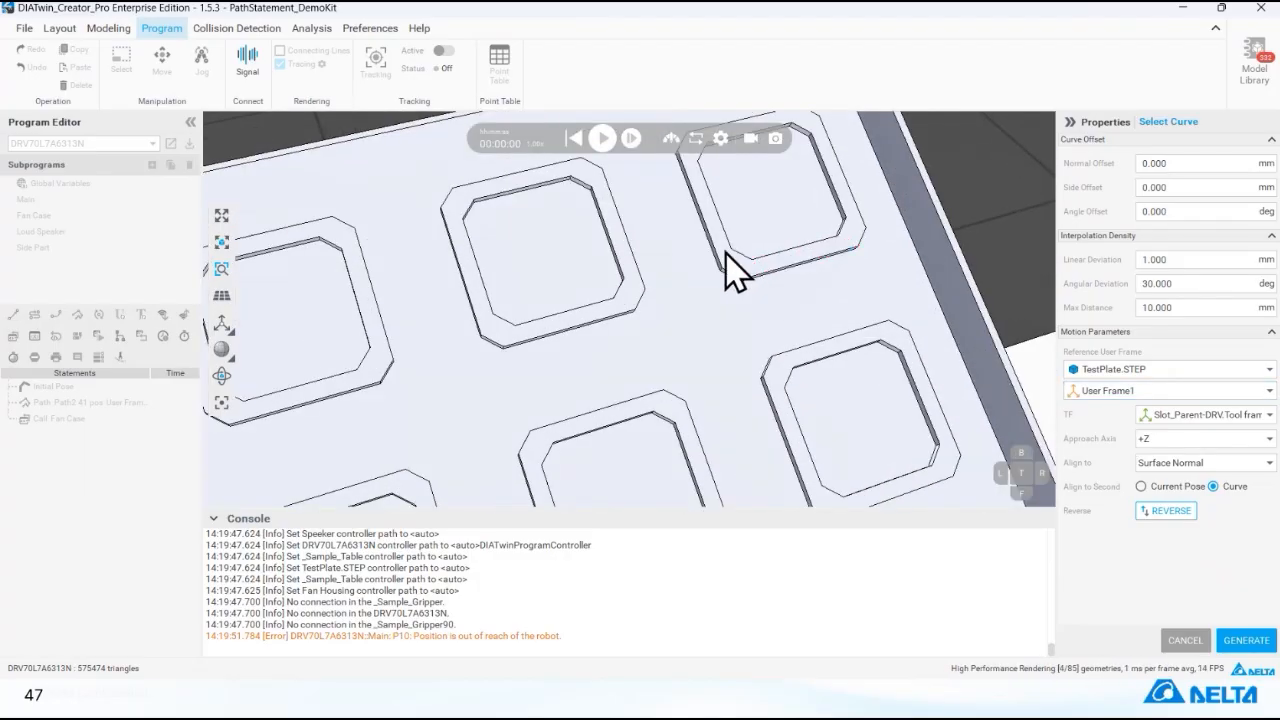
scroll(680, 310, up, 3)
right_drag(632, 290, 640, 286)
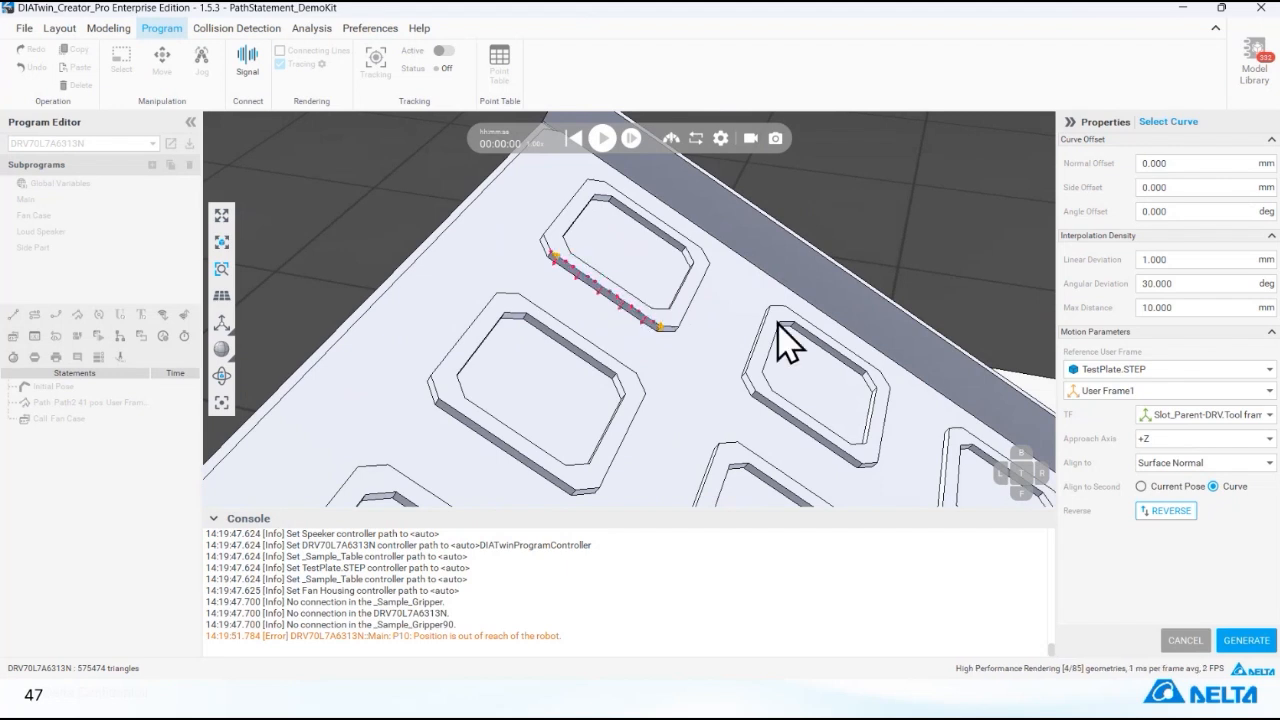
right_drag(772, 335, 657, 346)
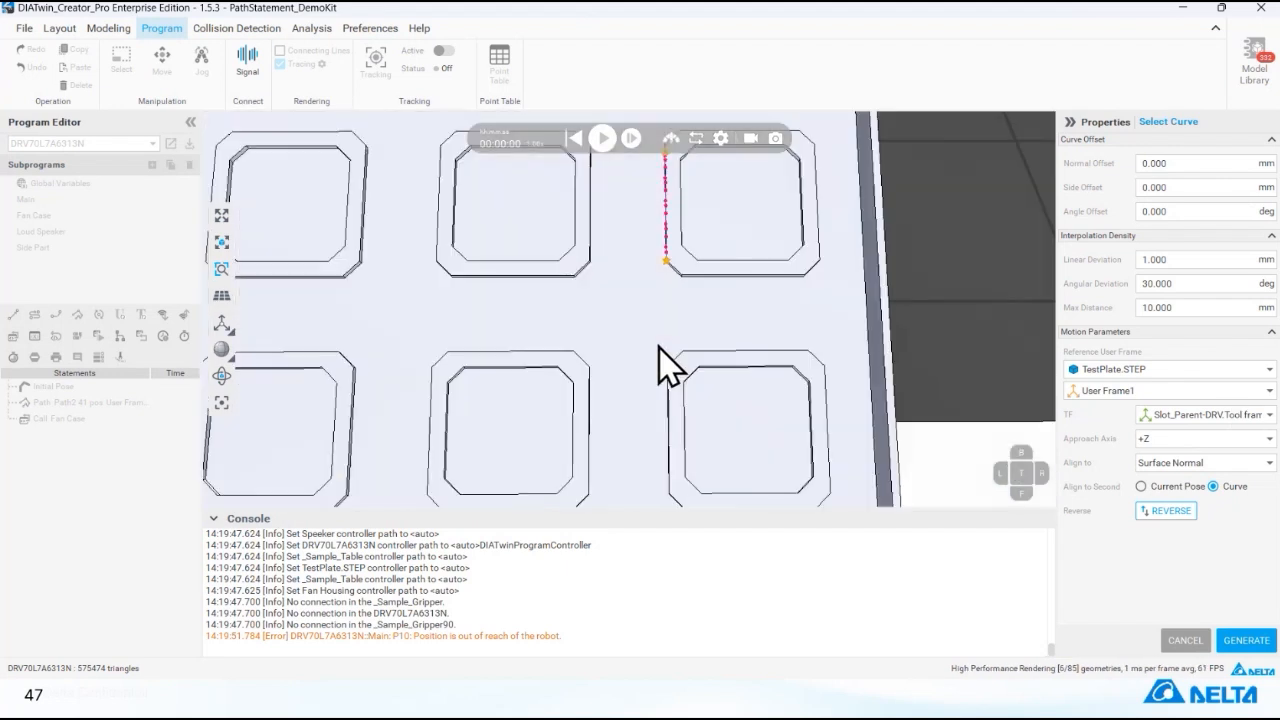
middle_drag(697, 250, 695, 398)
scroll(695, 398, up, 3)
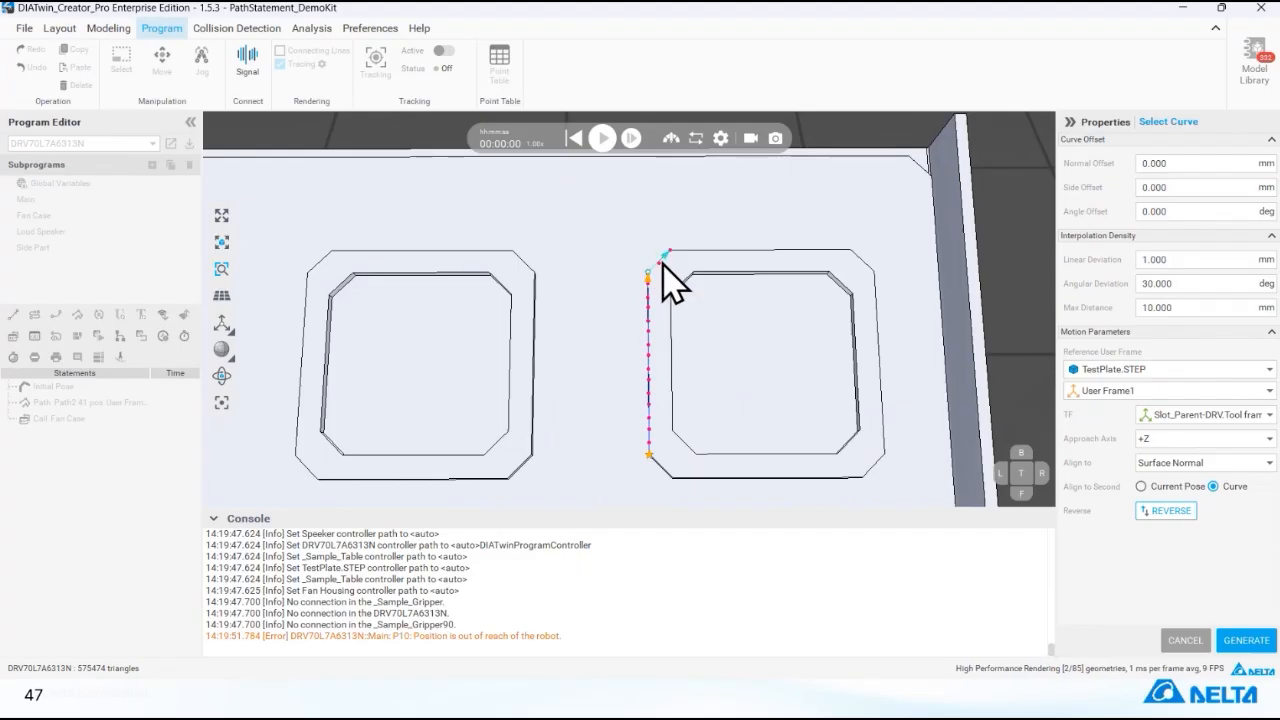
click(662, 262)
click(691, 251)
mouse_move(783, 263)
right_down()
mouse_move(860, 245)
mouse_move(788, 257)
right_up()
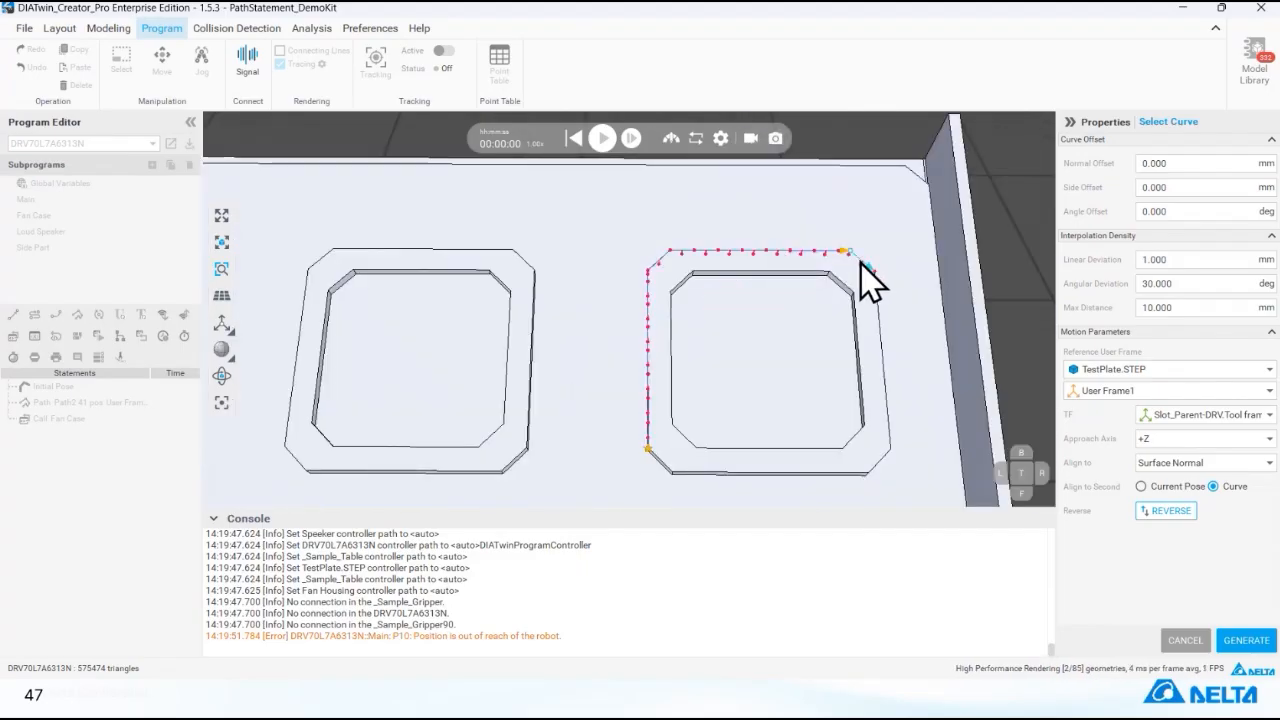
click(860, 262)
click(880, 318)
- Try a curve angle offset of 30 degrees, then set it to -30 degrees
middle_drag(800, 428, 726, 401)
right_drag(700, 398, 686, 434)
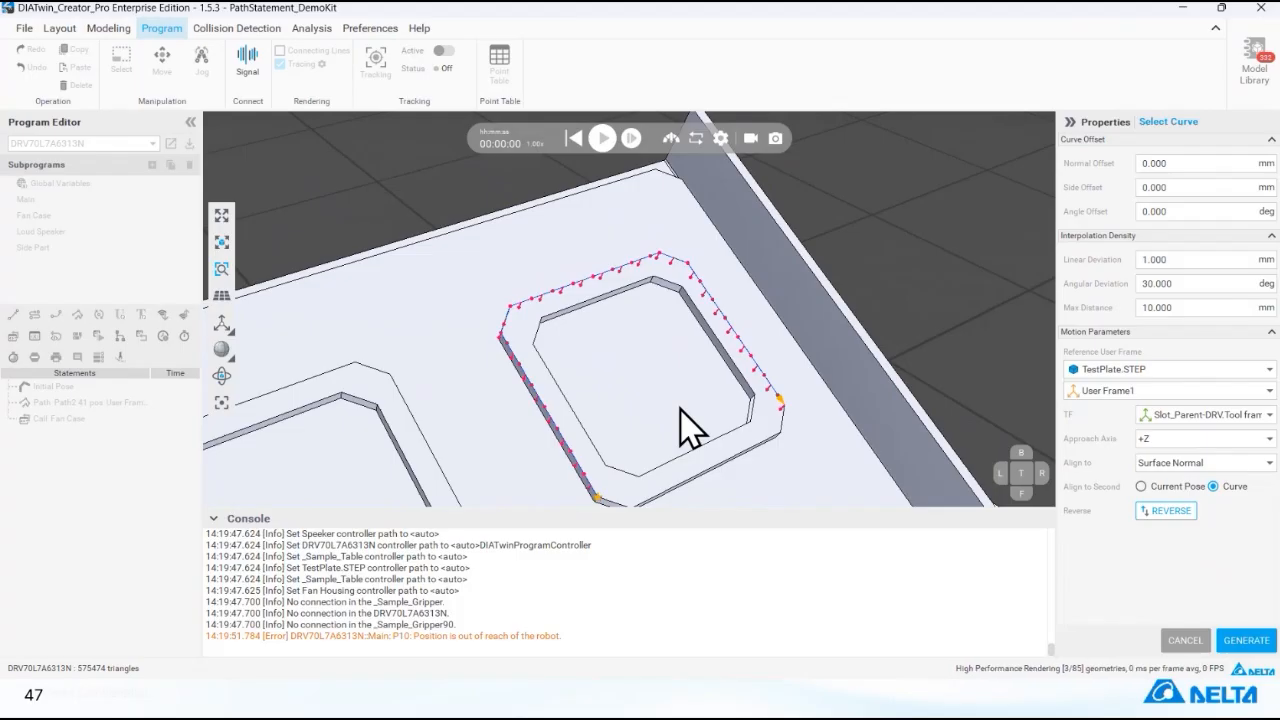
double_click(1169, 212)
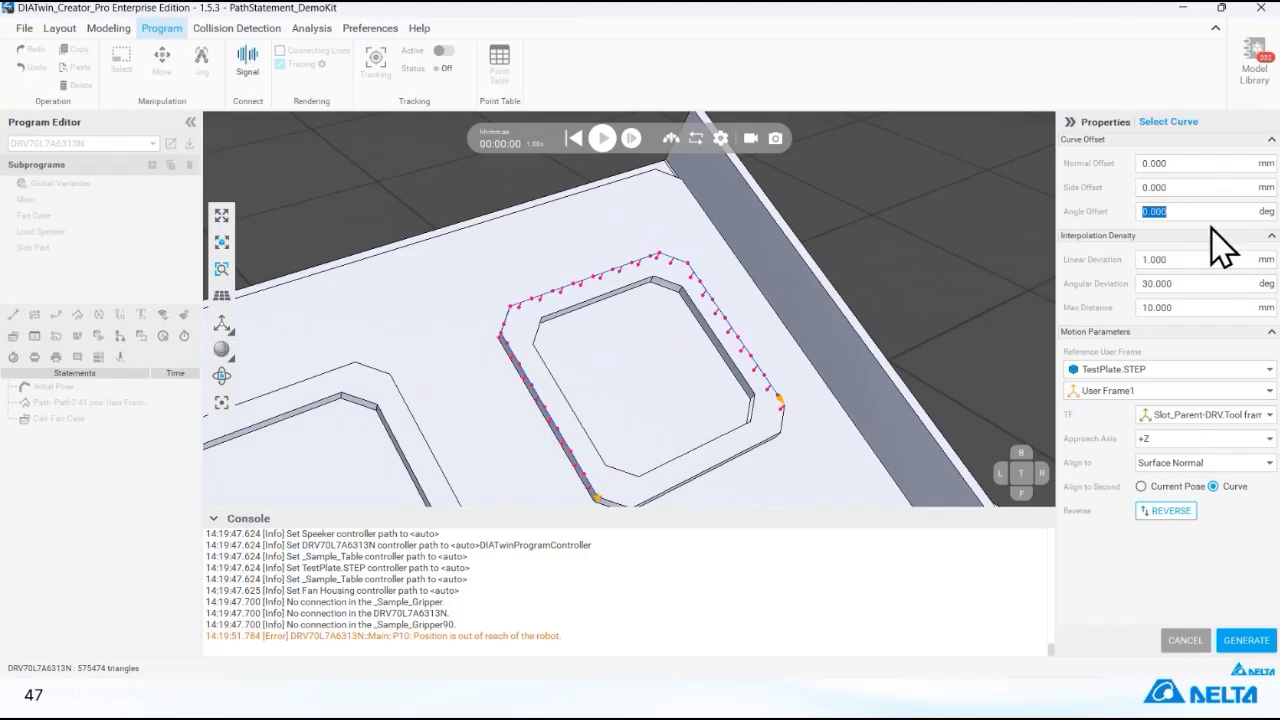
key(Return)
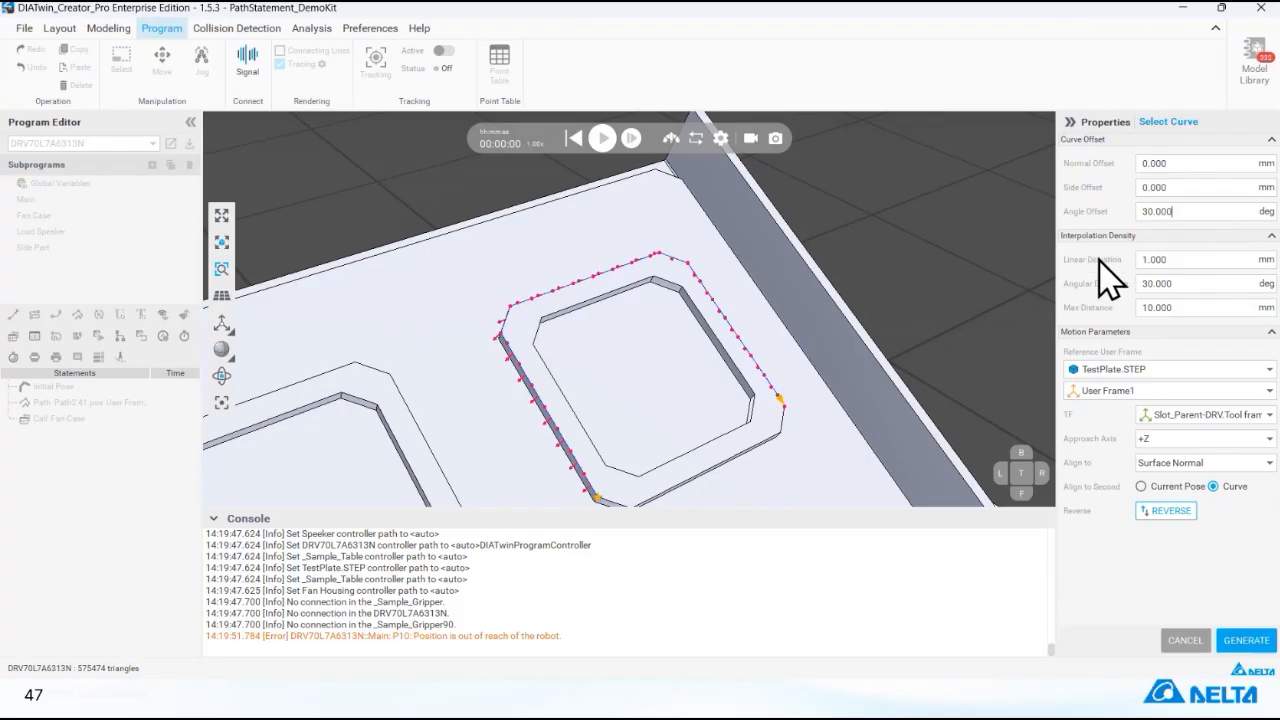
drag(1188, 208, 1076, 209)
text(-30)
key(Return)
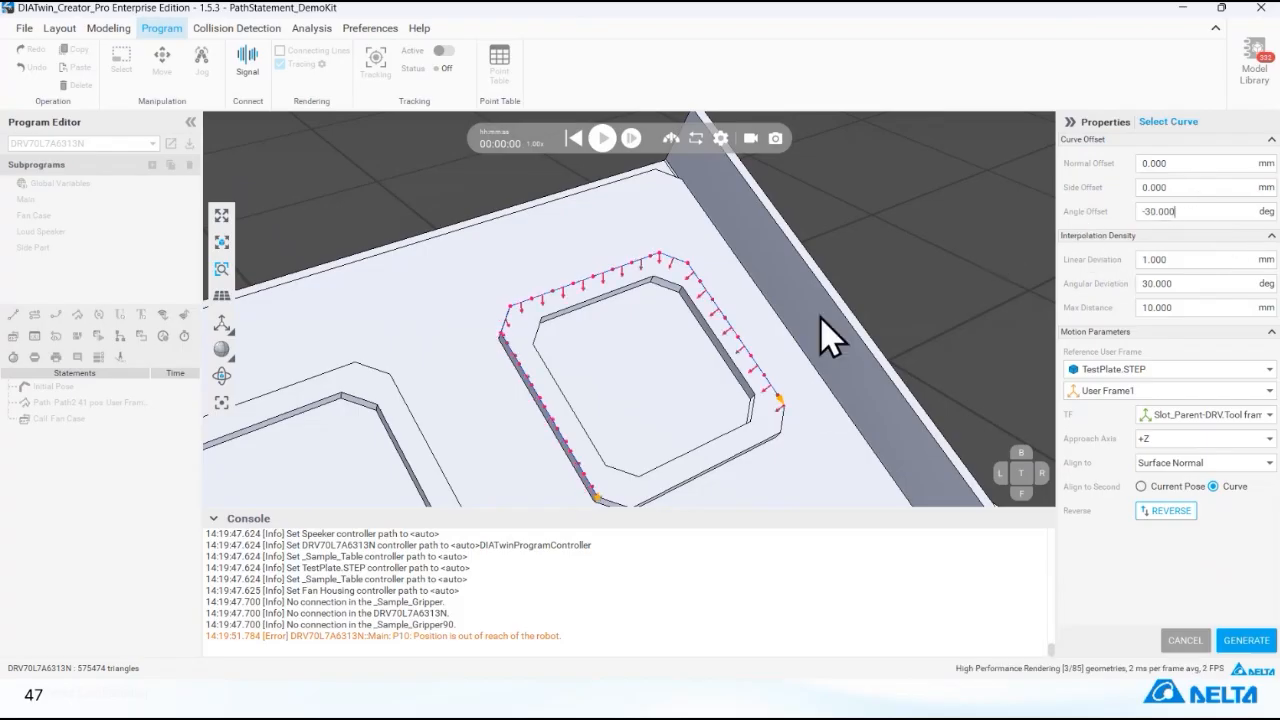
- Set the maximum distance between path points to 20 mm and generate the path
middle_drag(706, 417, 551, 354)
right_drag(551, 354, 508, 345)
middle_drag(508, 345, 560, 397)
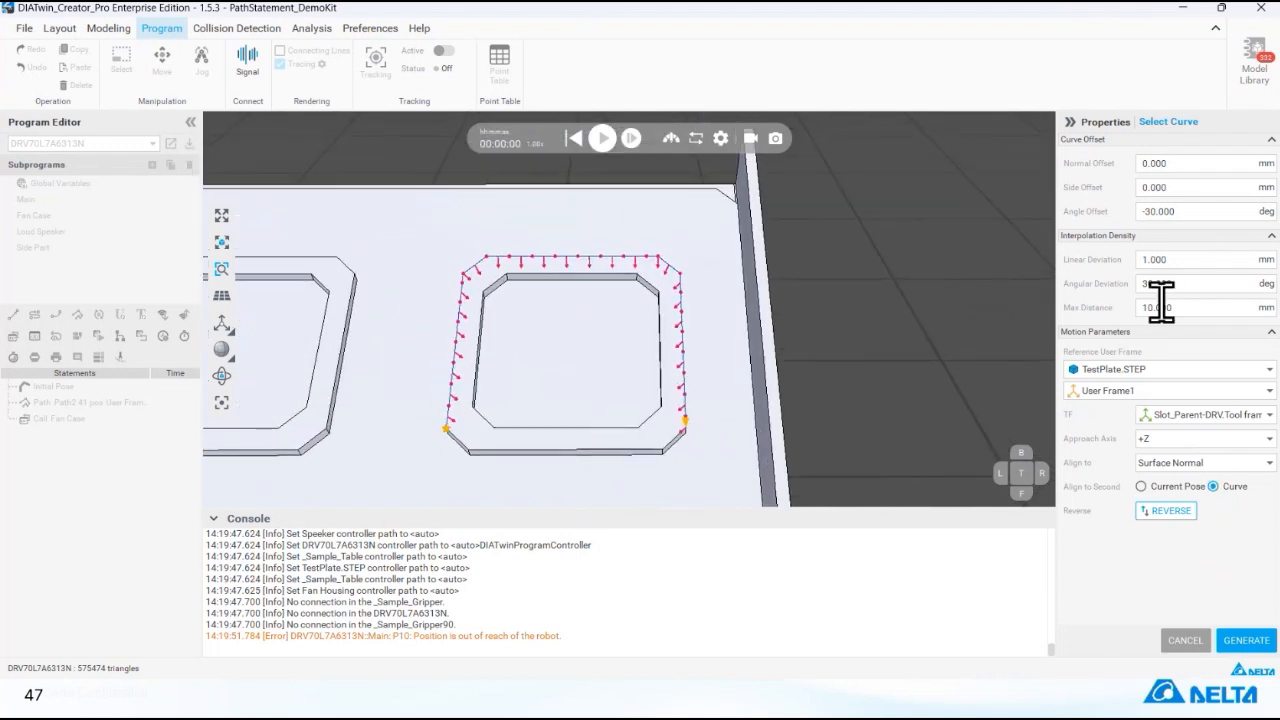
drag(1192, 307, 1063, 305)
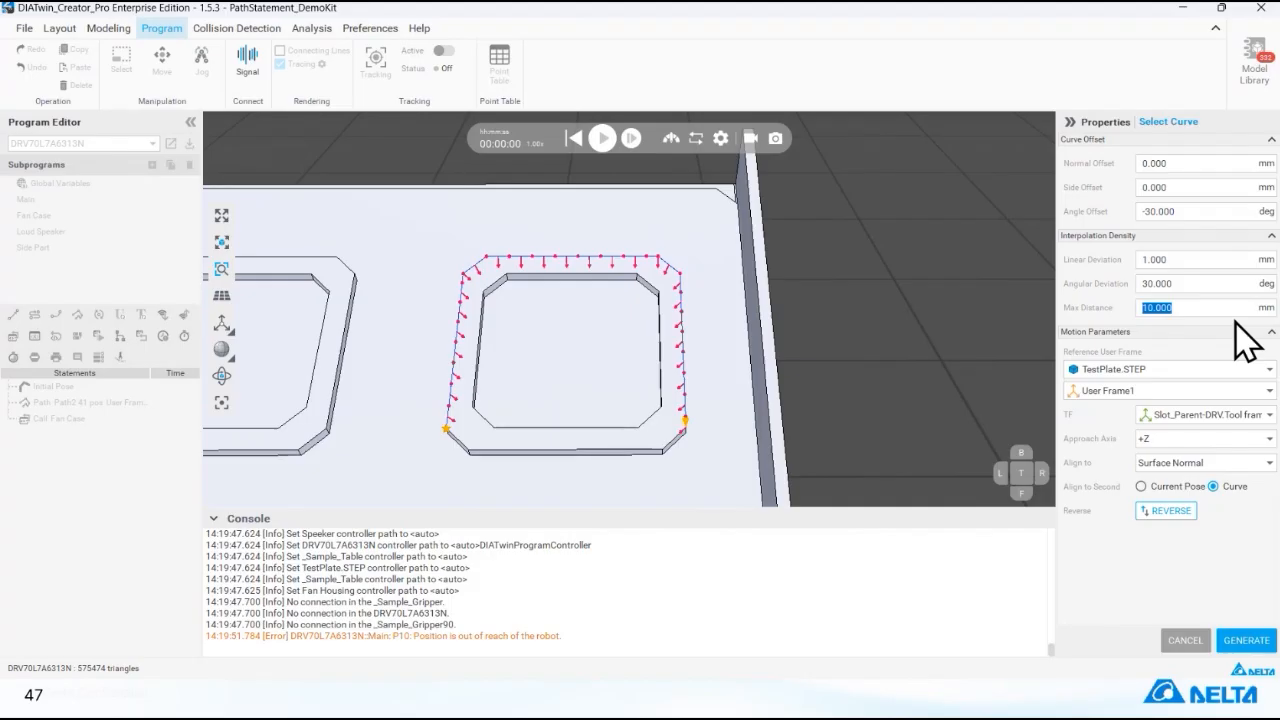
text(55)
key(Return)
click(1198, 308)
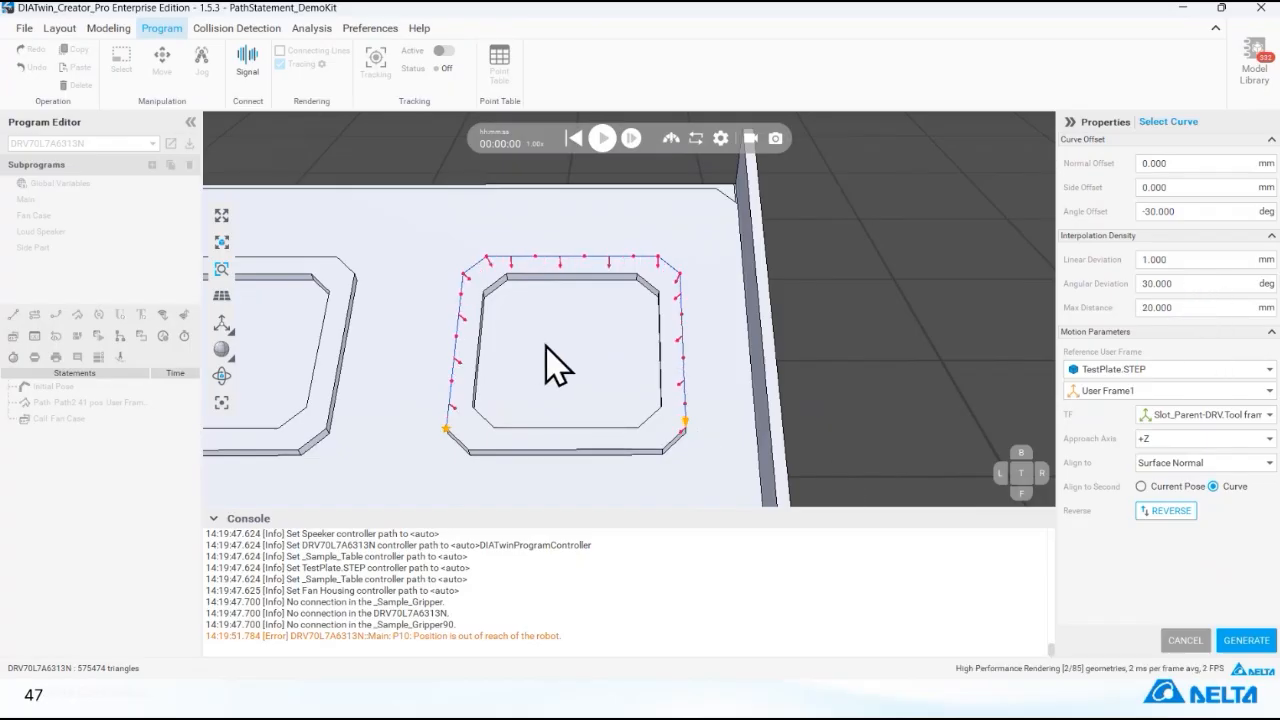
middle_drag(546, 345, 1000, 505)
click(1240, 640)
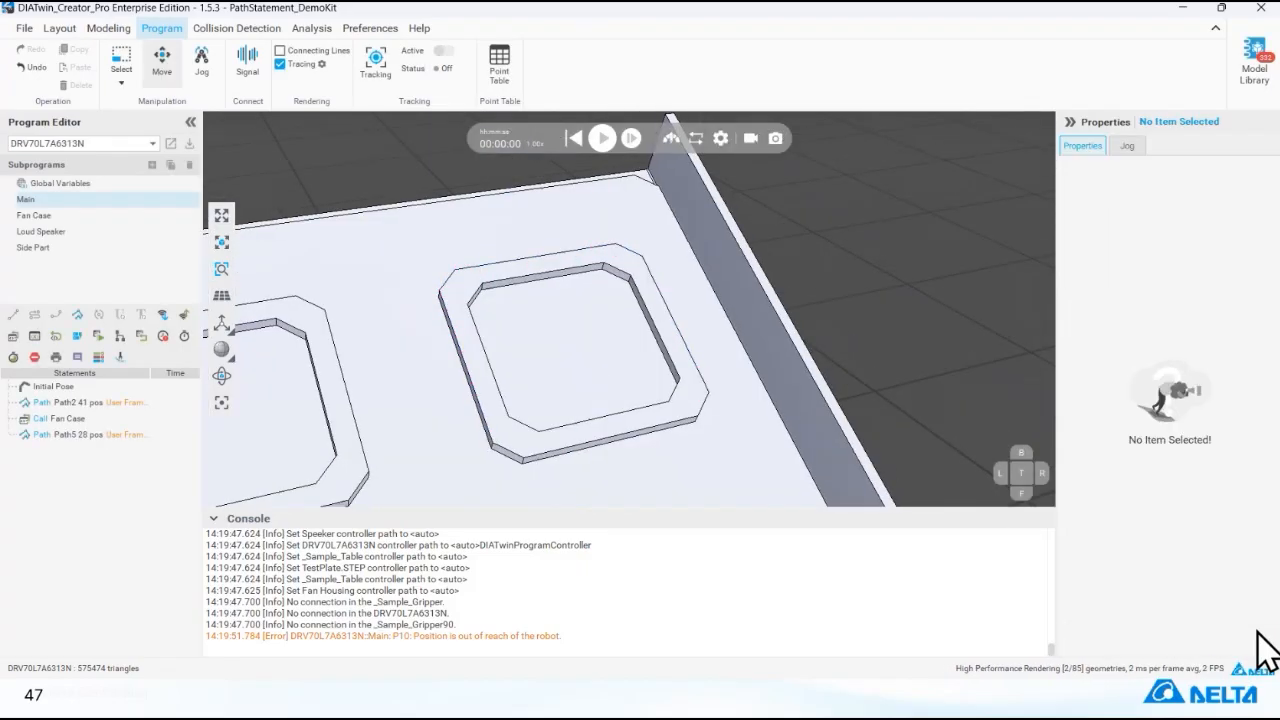
- Move the new path statement directly below Initial Pose and delete the Path2 statement from the Main program
drag(108, 437, 155, 412)
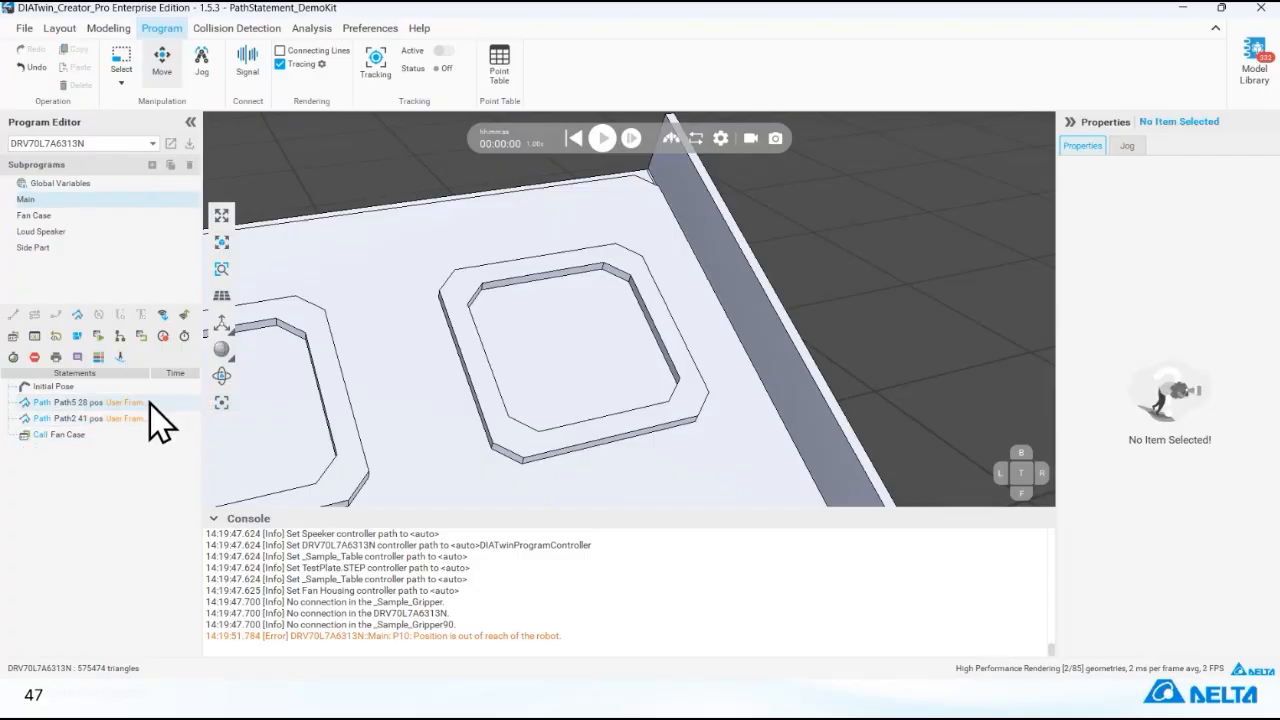
click(75, 420)
right_click(148, 412)
click(213, 448)
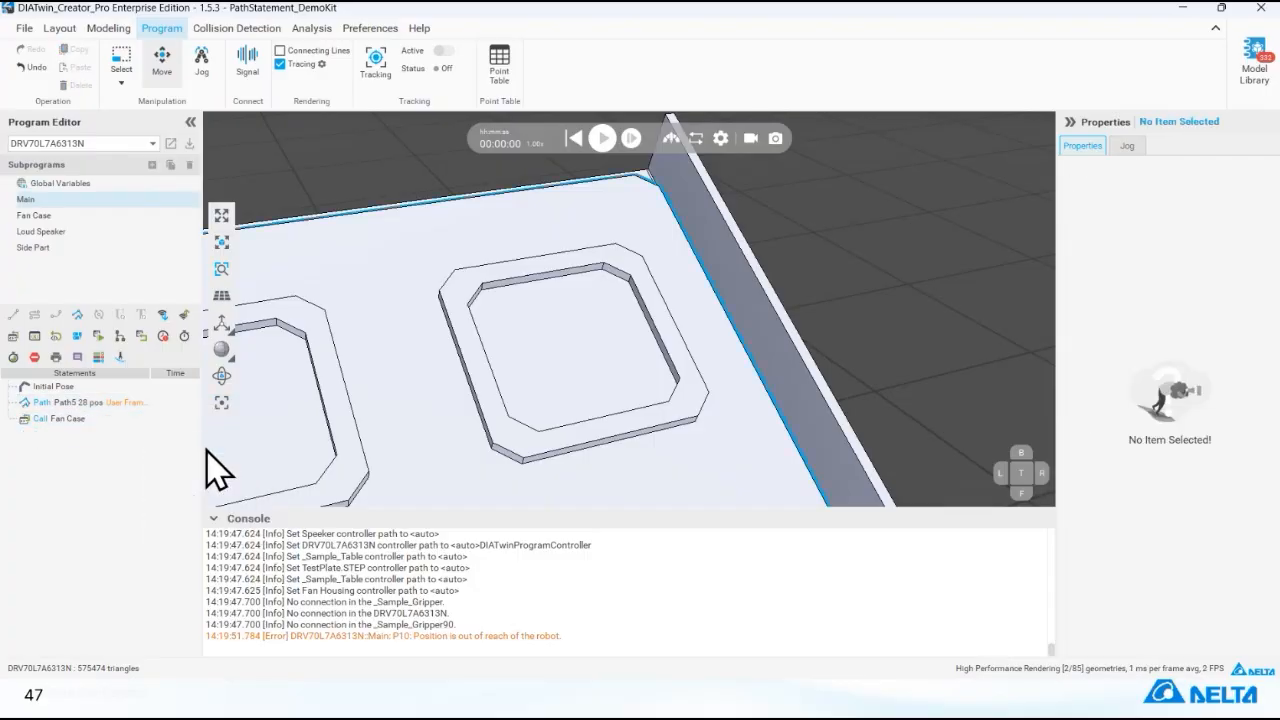
- Run the simulation from the Path5 statement to watch the robot follow the pocket edge, then stop and reset it
click(140, 405)
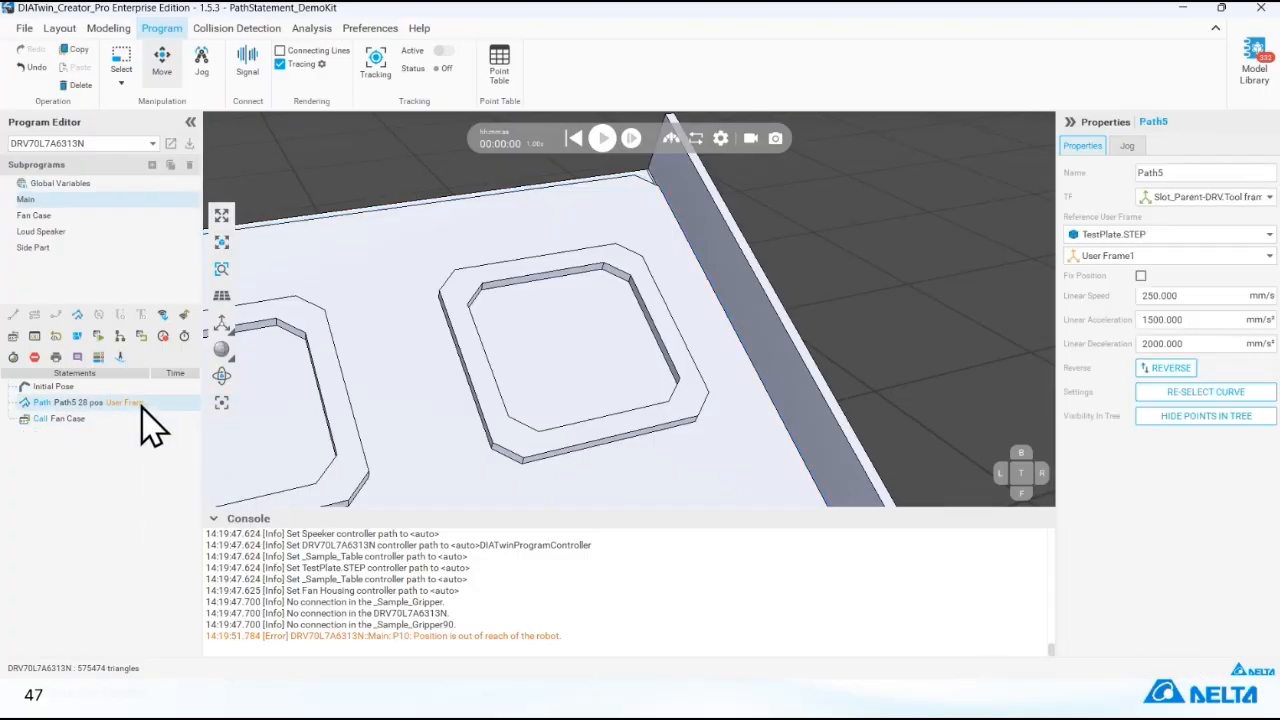
right_click(175, 420)
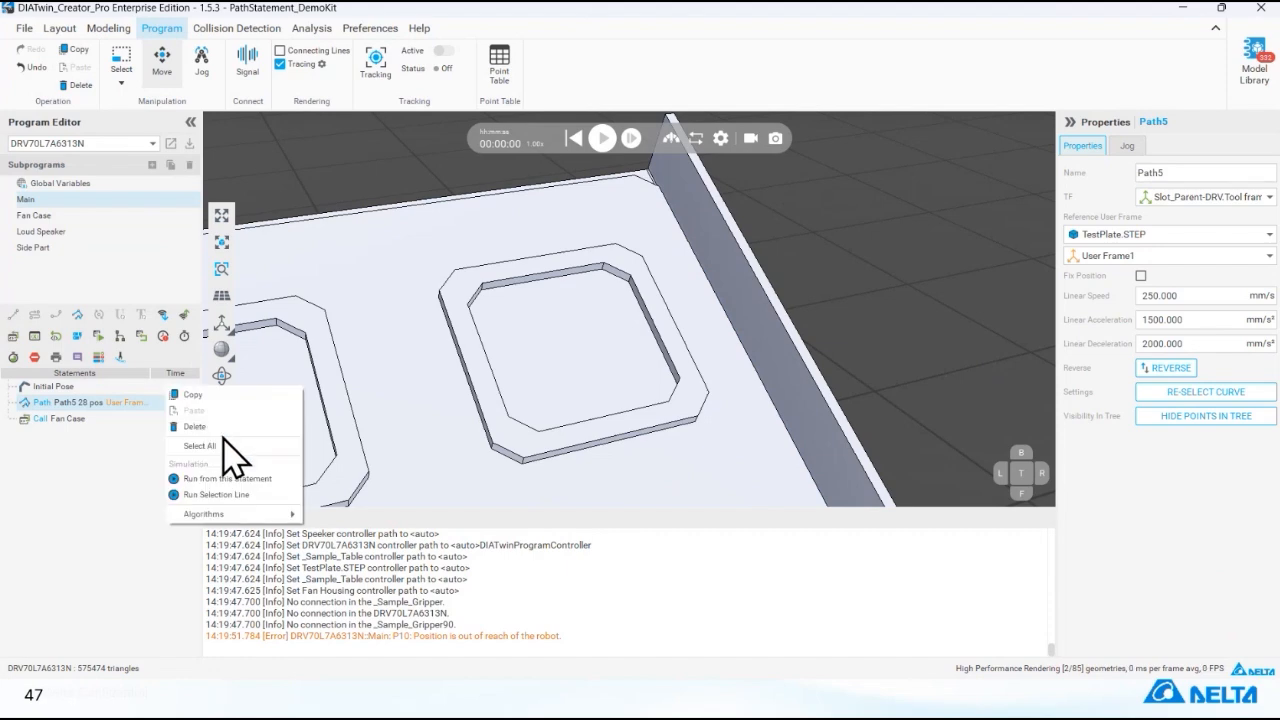
click(234, 478)
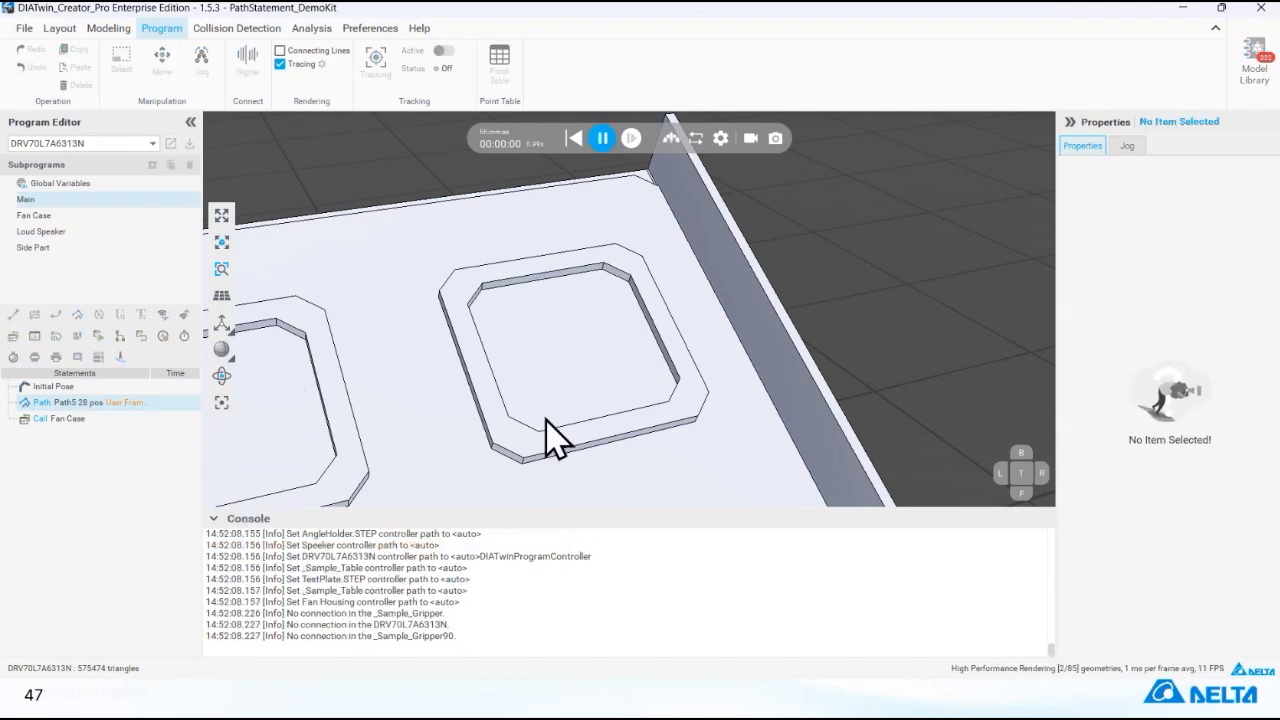
scroll(600, 432, down, 3)
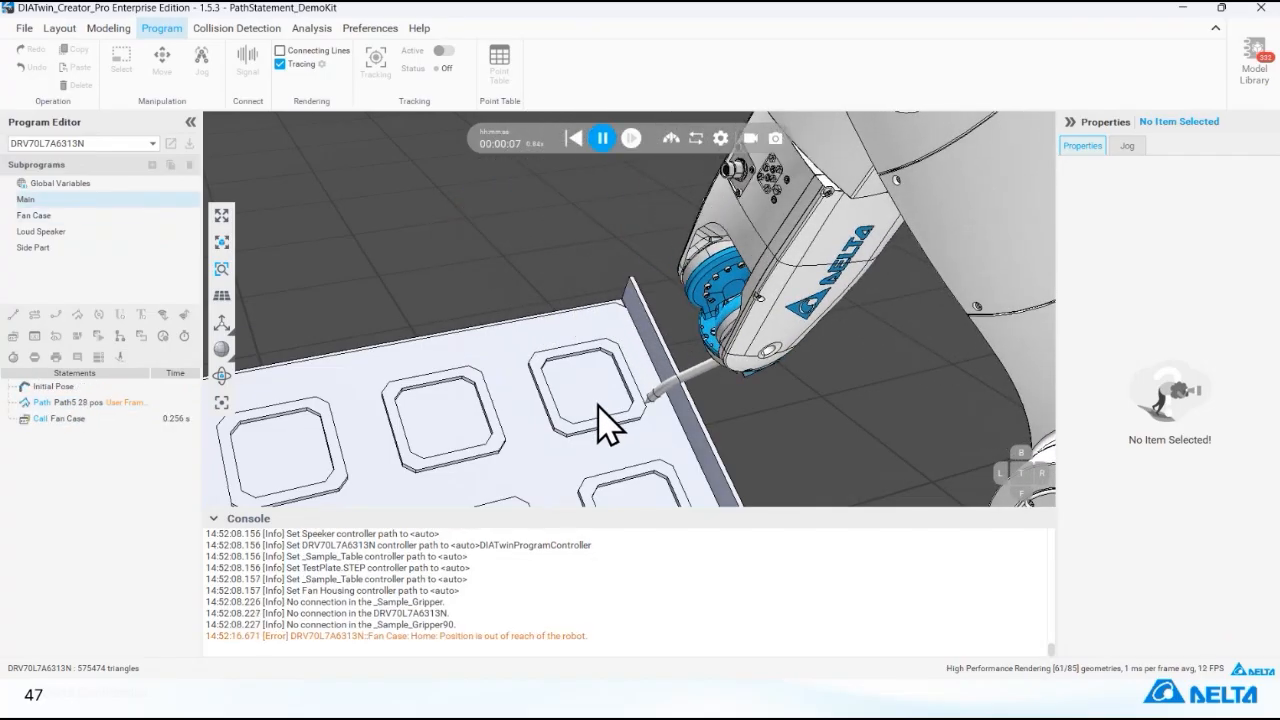
click(605, 141)
click(575, 140)
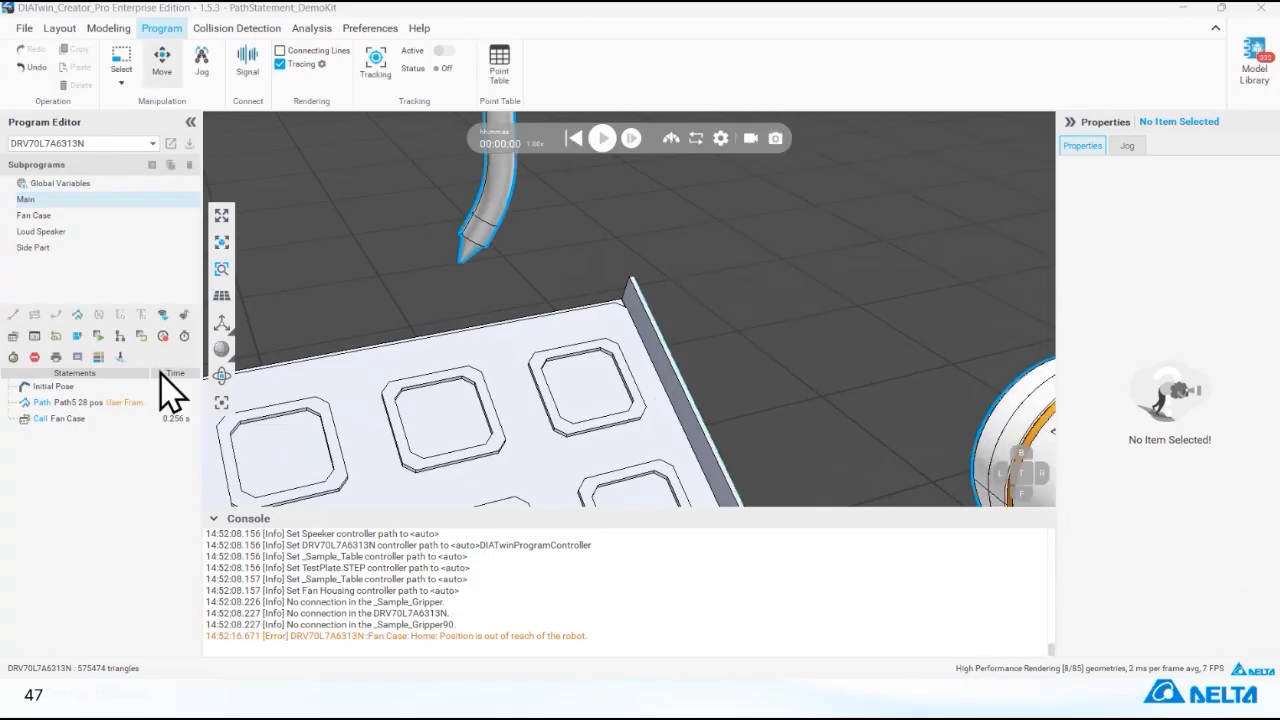
- Select all positions of the Path5 statement and make them visible in the program tree
click(153, 403)
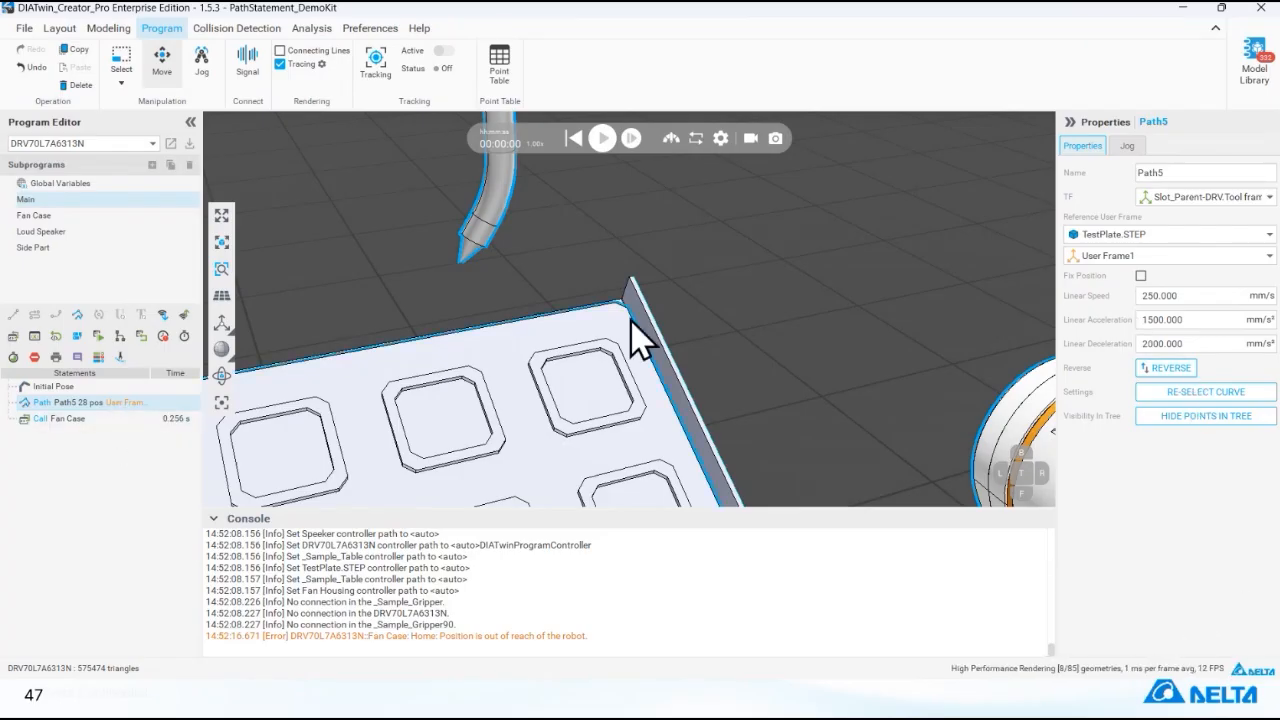
right_click(130, 400)
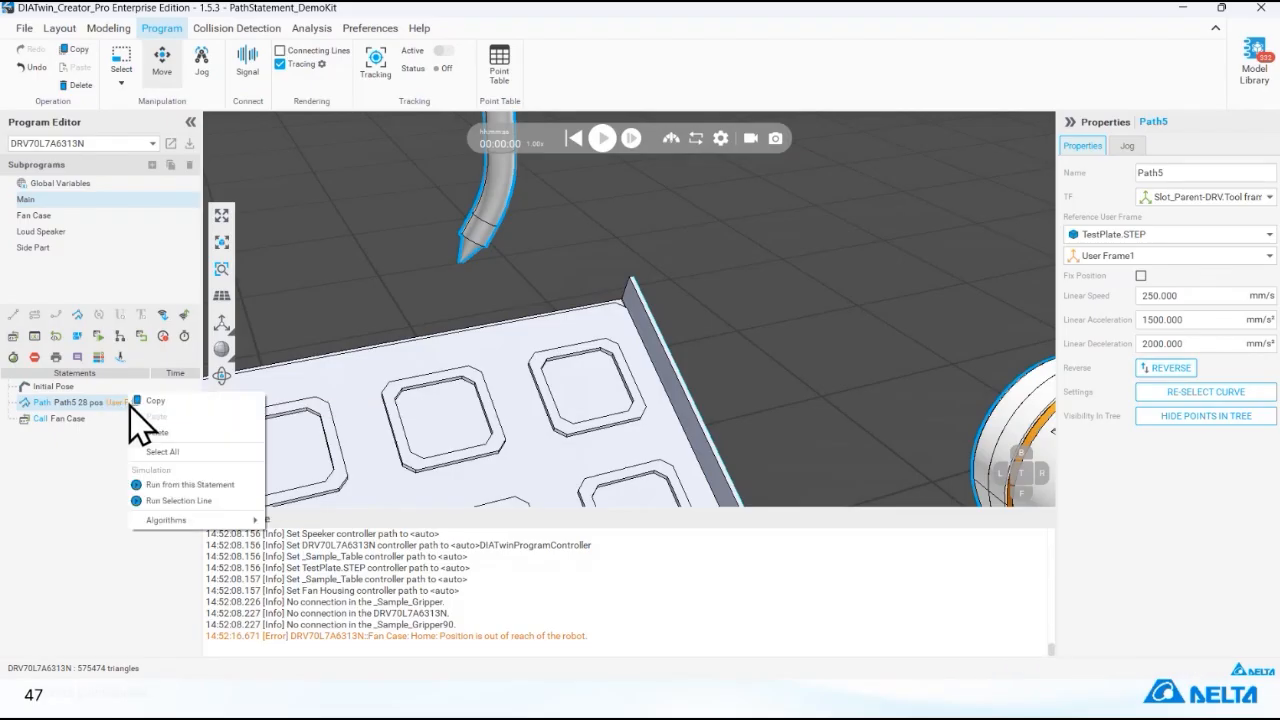
click(194, 452)
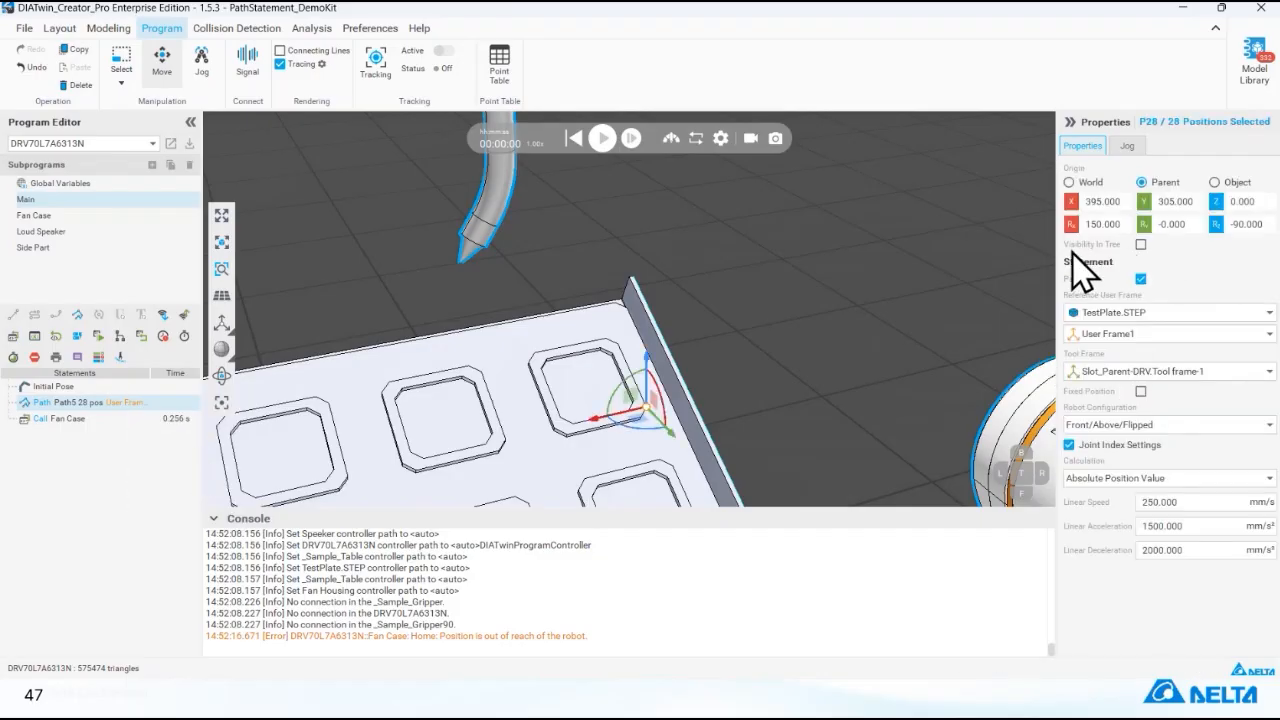
click(1141, 245)
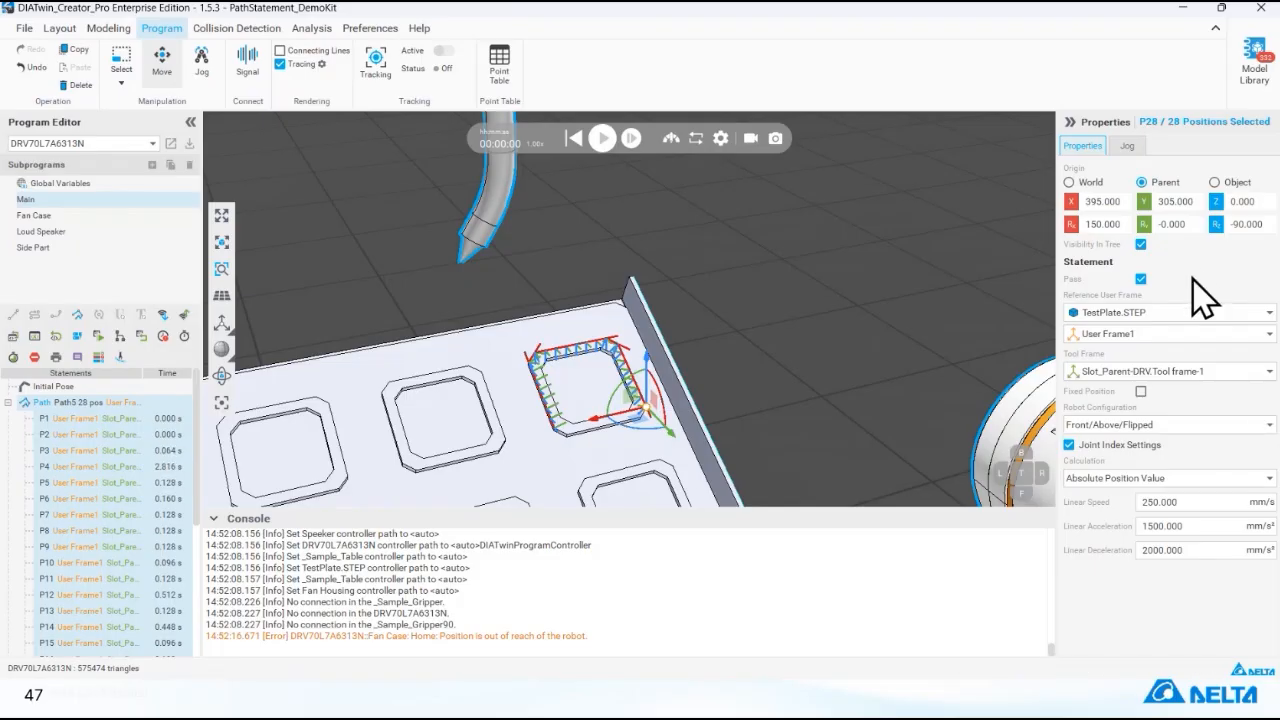
scroll(572, 420, up, 5)
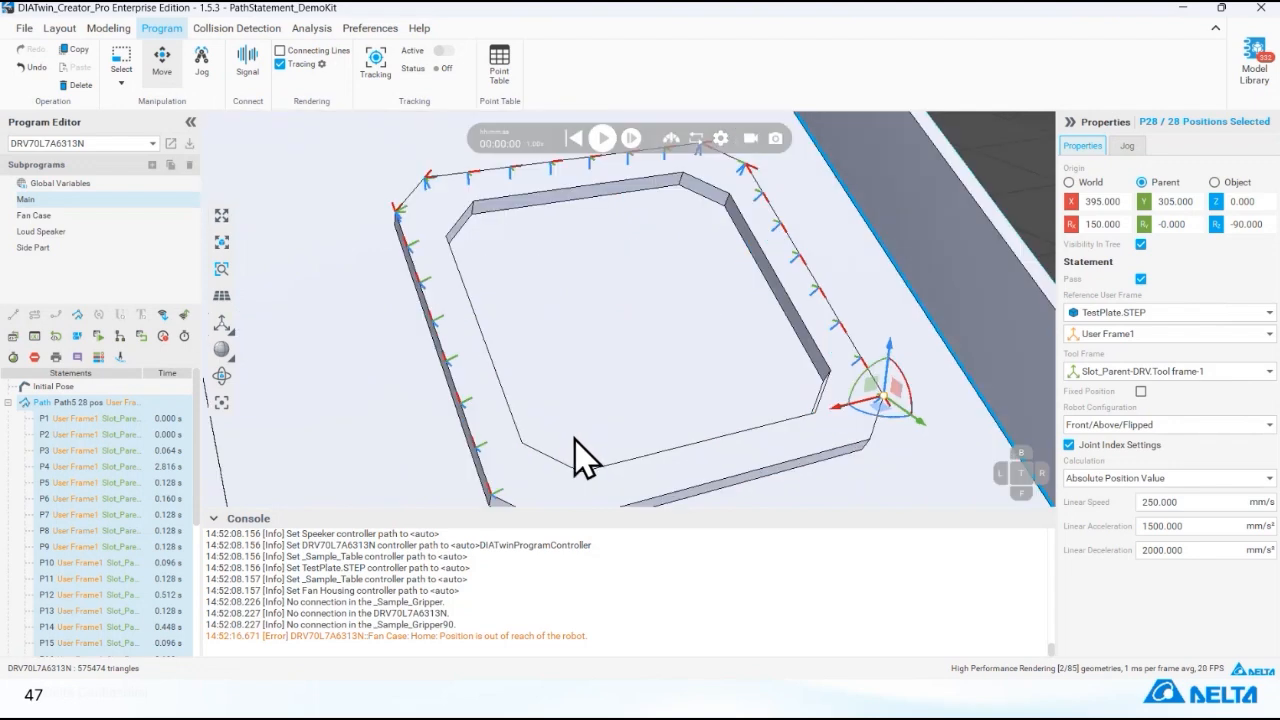
right_drag(526, 456, 504, 330)
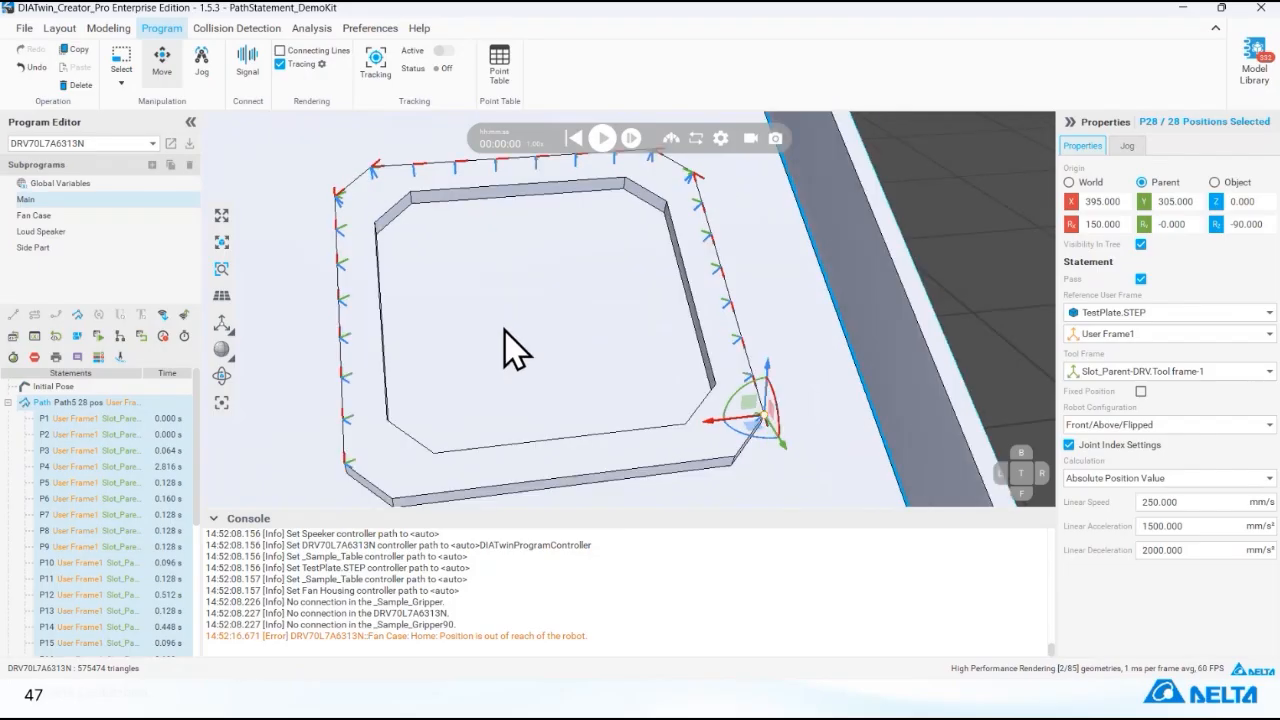
- Clear all messages from the console
right_click(416, 566)
click(475, 634)
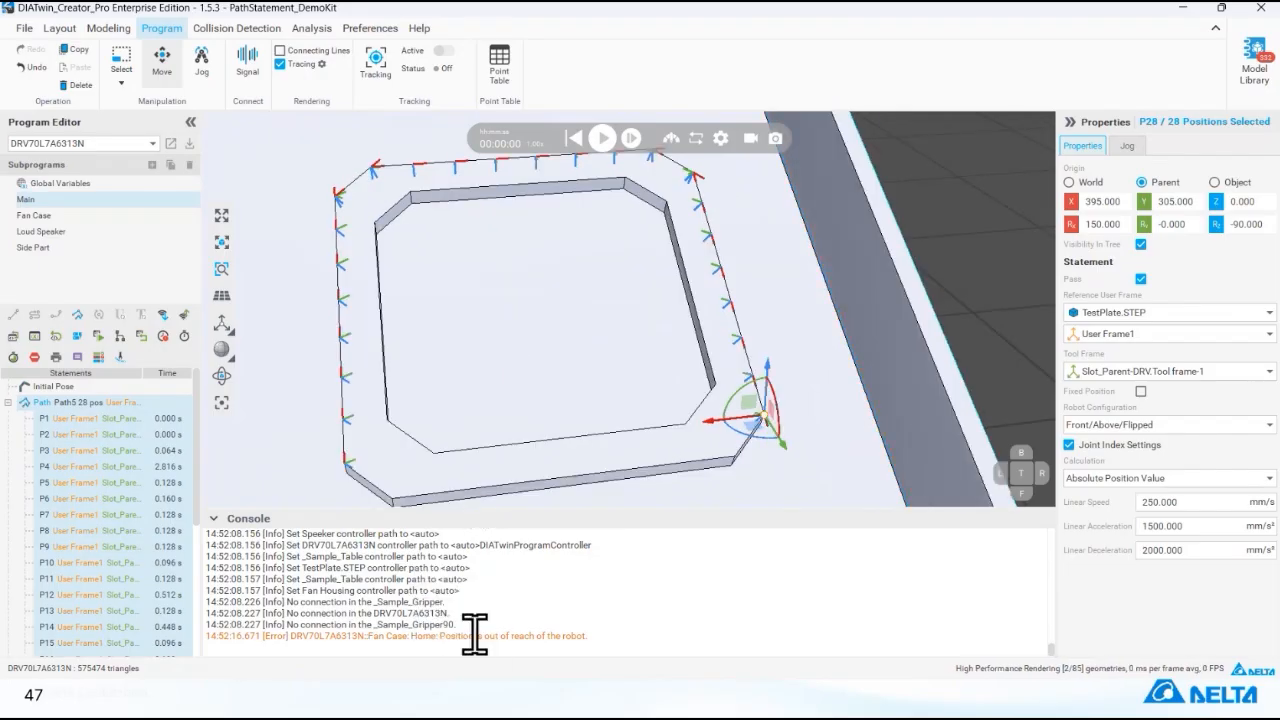
right_click(490, 648)
click(535, 630)
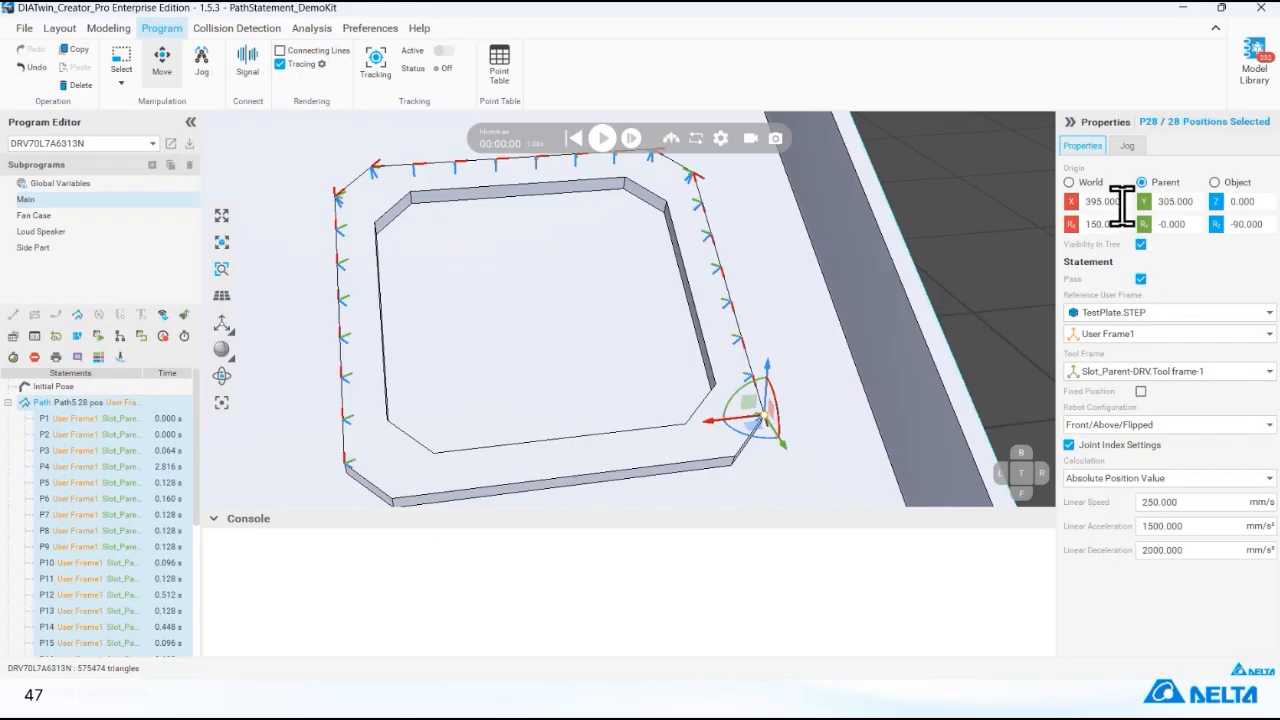
- Switch the selected points' origin to Object and try shifting them along their own X axis, then shift them back
click(1110, 201)
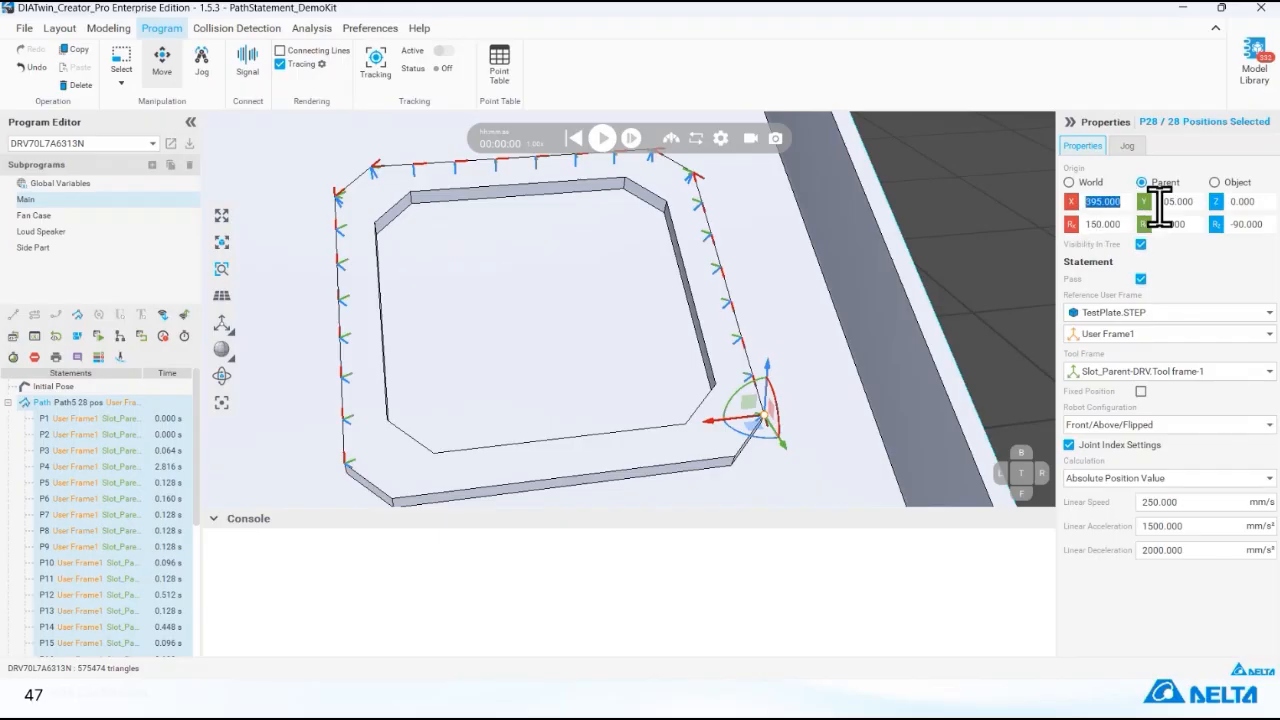
click(1216, 183)
click(1127, 201)
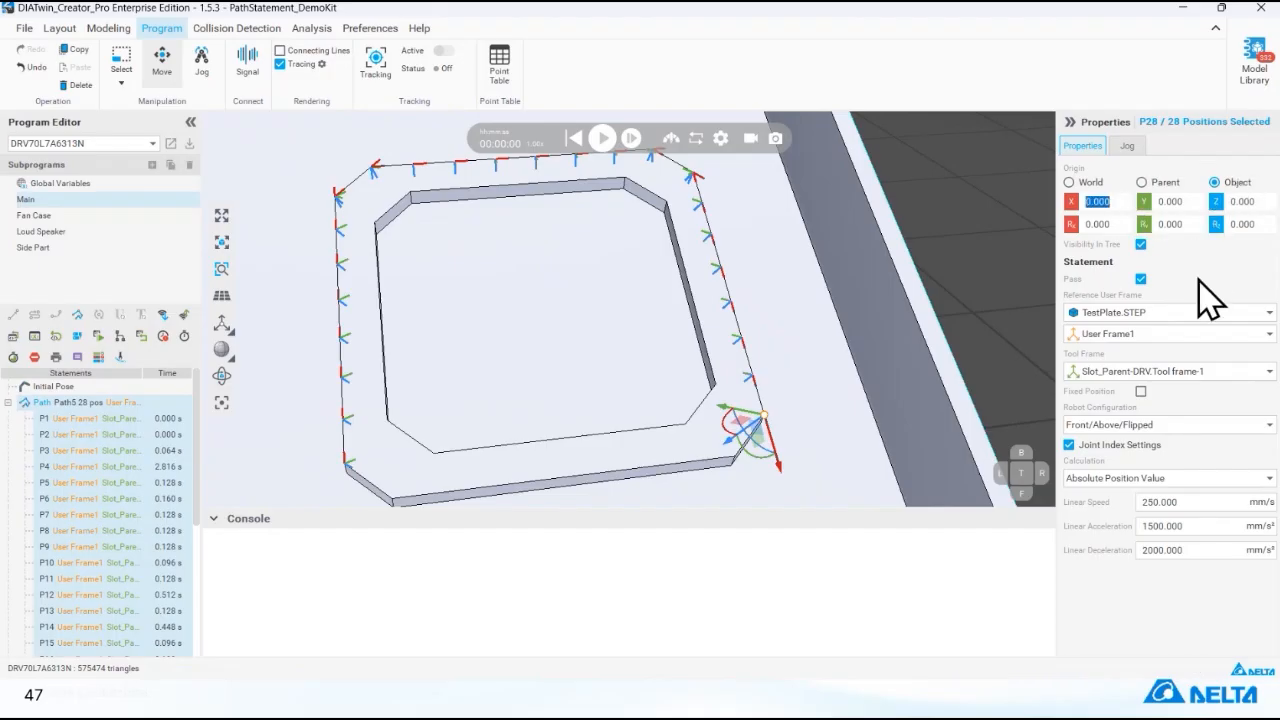
key(Return)
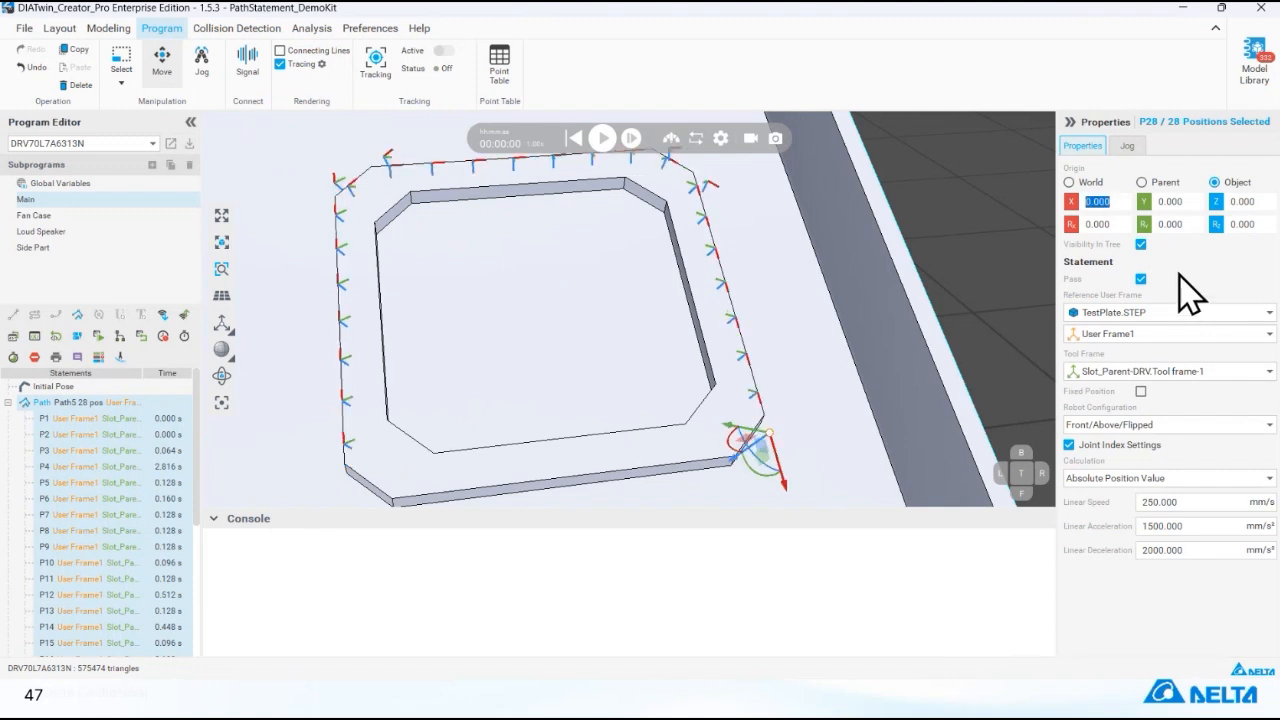
key(Return)
- Try shifting all path points along their own Z axis in one direction, then by -10 in the other
click(1240, 201)
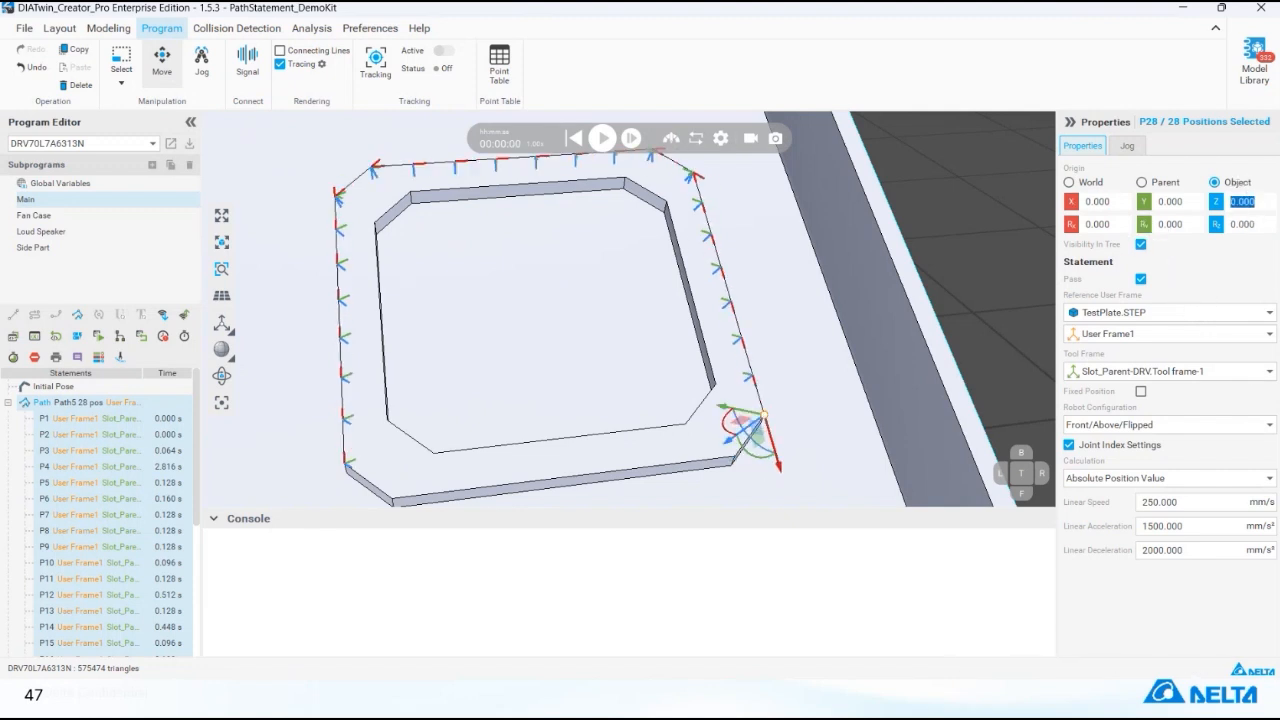
key(Return)
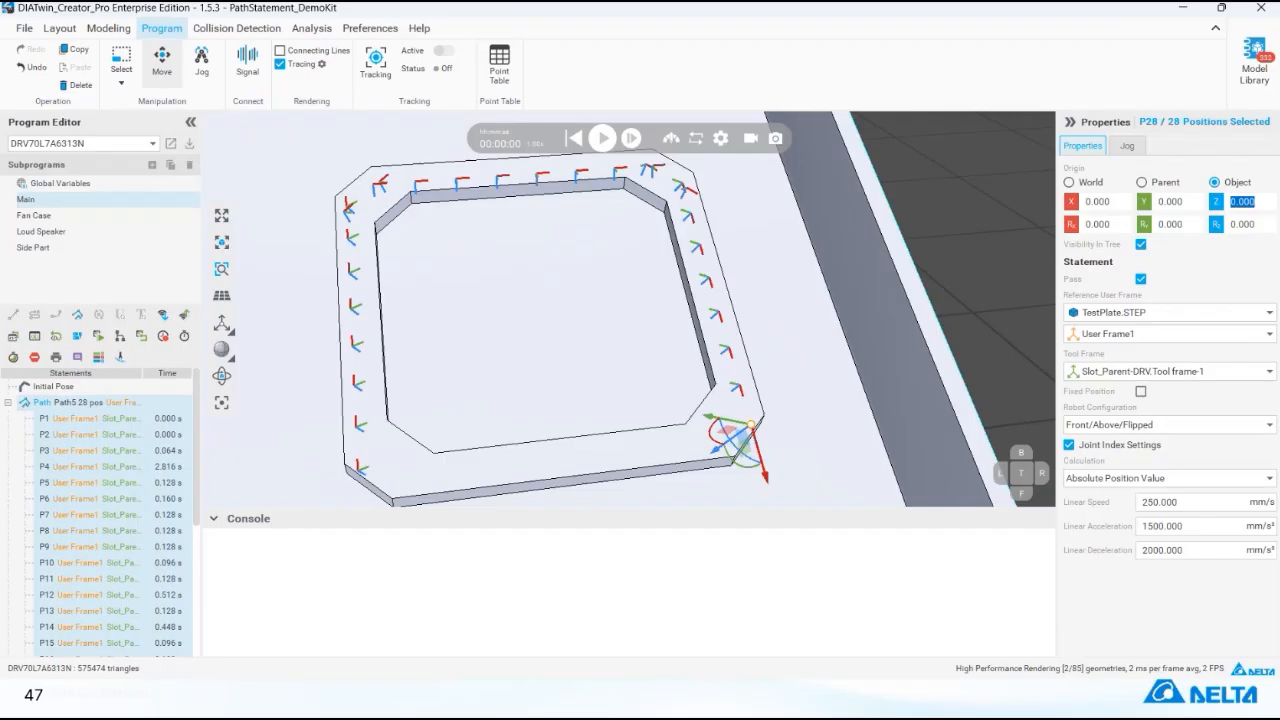
text(-)
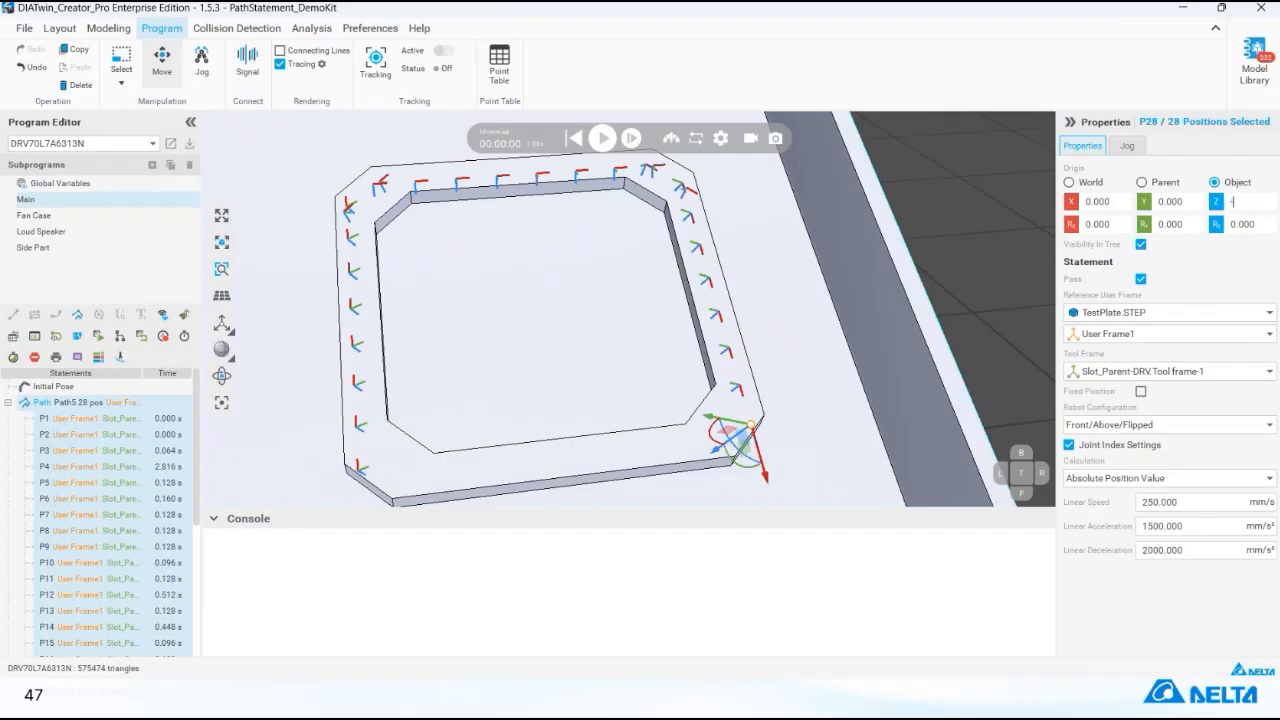
text(10)
key(Return)
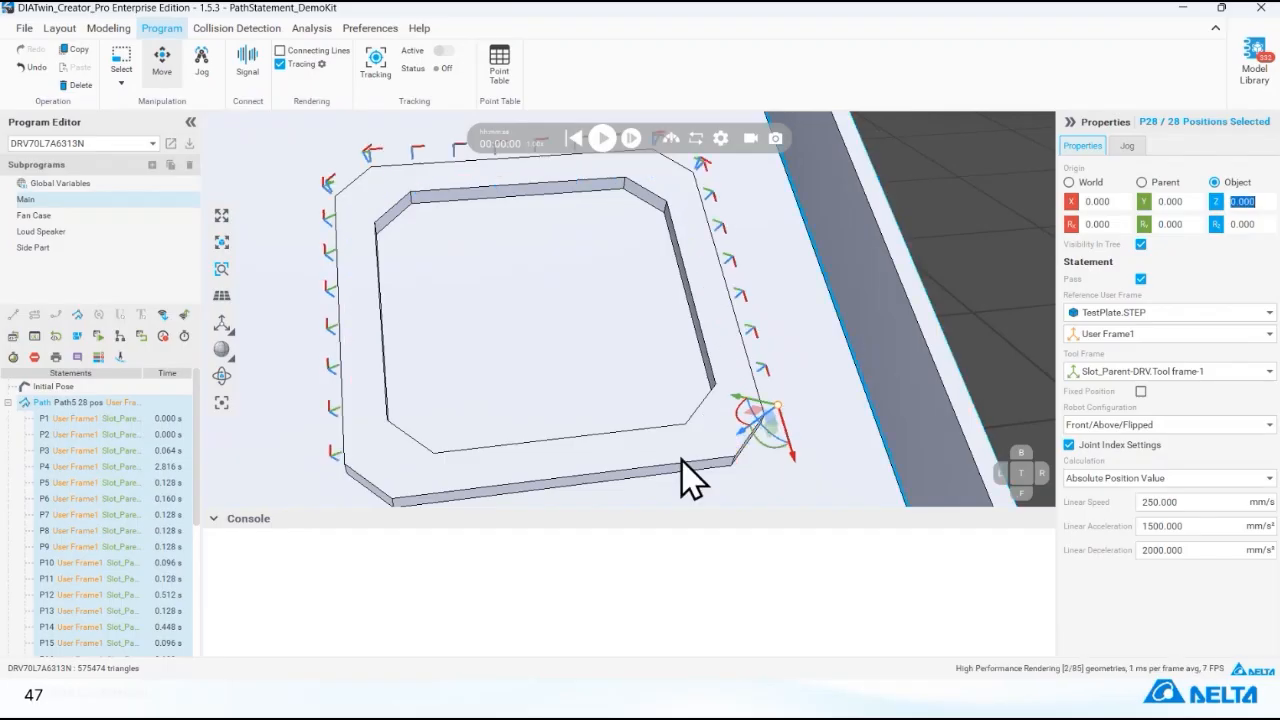
- Try shifting all path points by another -5 along their own Z axis
middle_drag(686, 471, 740, 340)
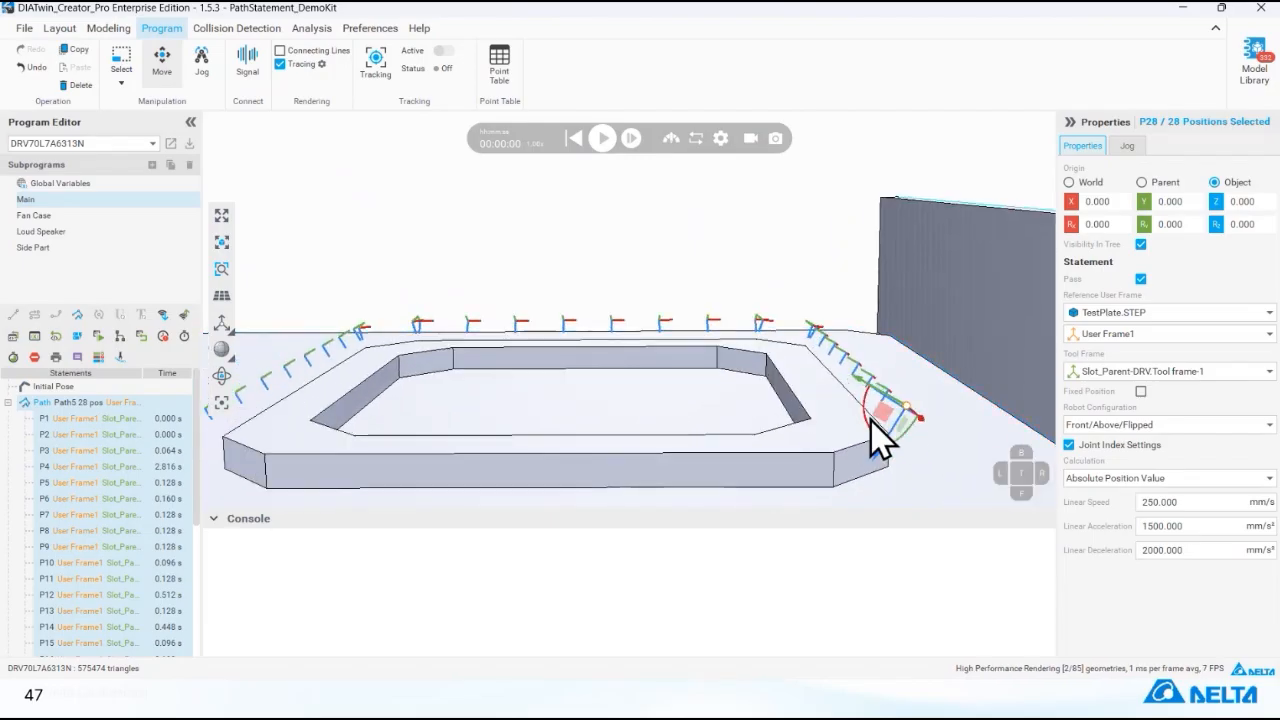
middle_drag(822, 415, 829, 357)
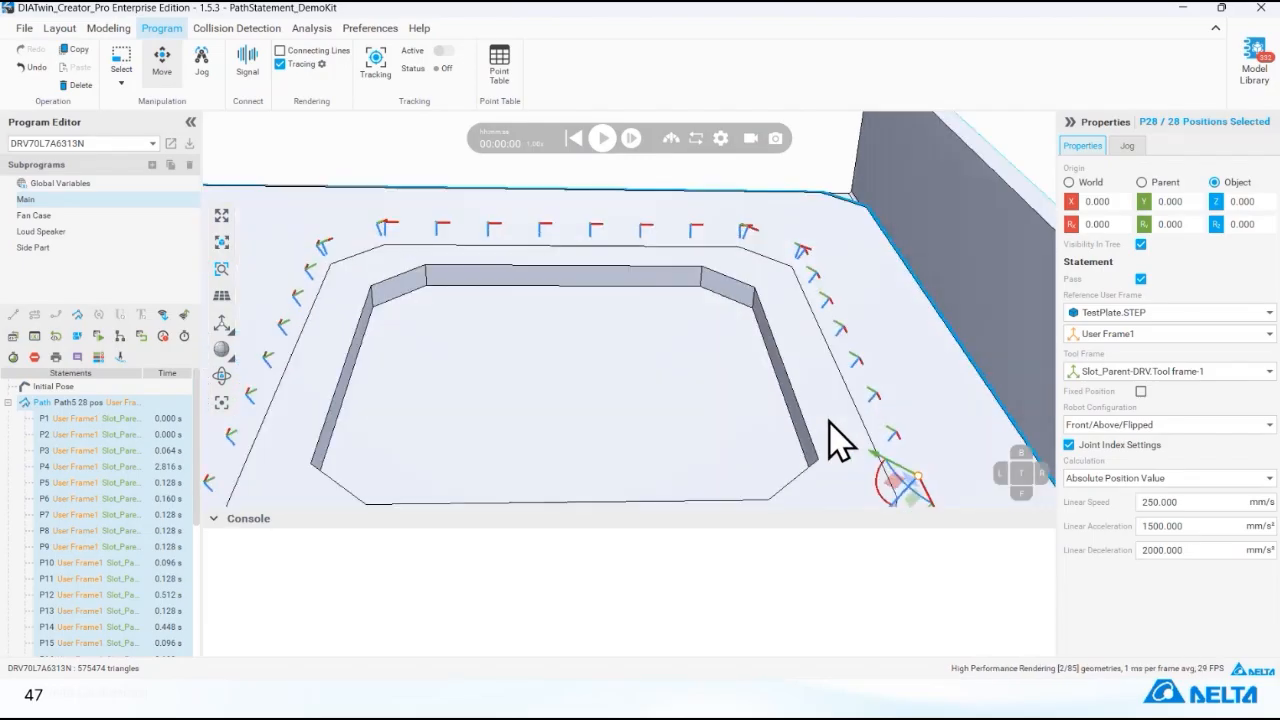
click(1242, 201)
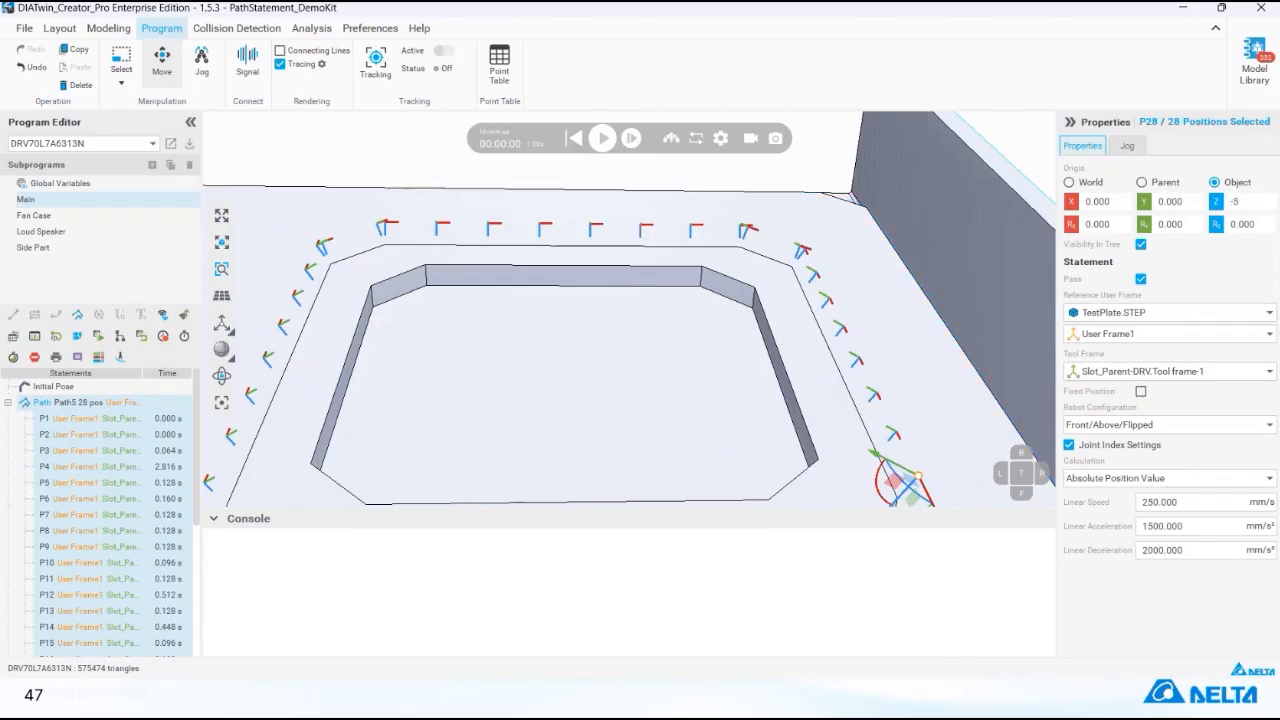
key(Return)
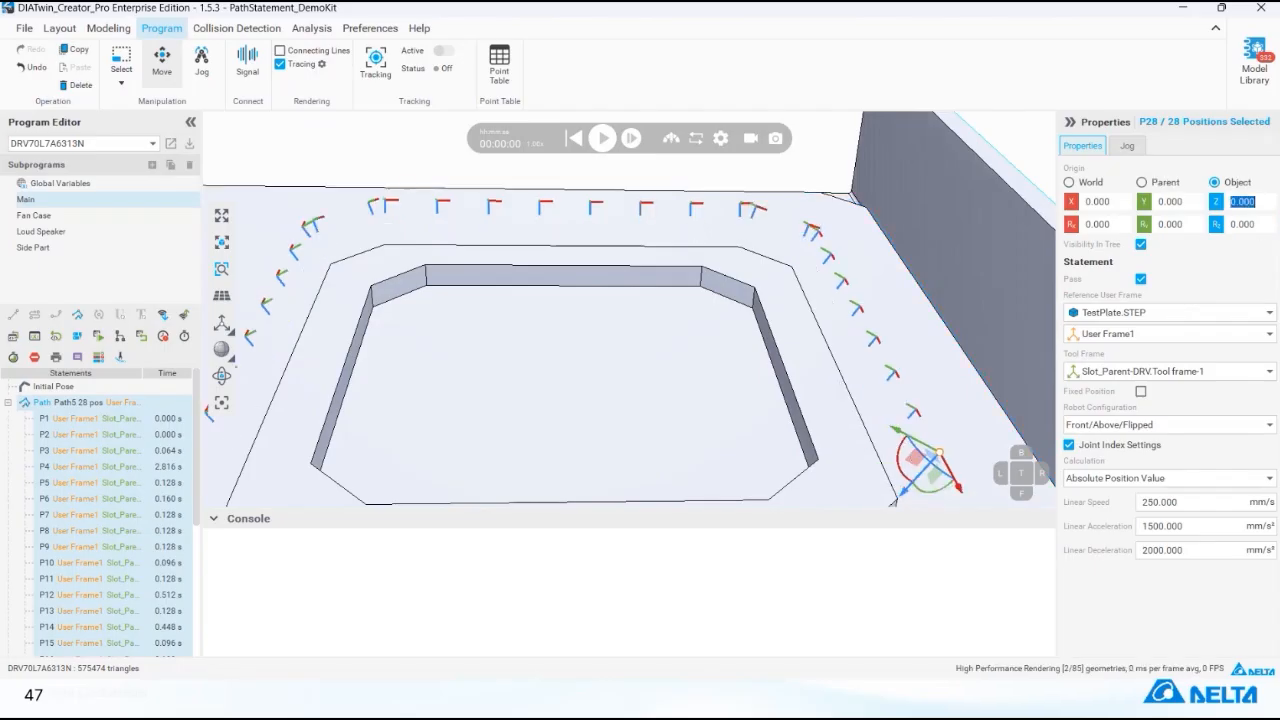
- Try rotating all path points 45 degrees about their own Z axis, then rotate them back by -45 degrees
click(1266, 224)
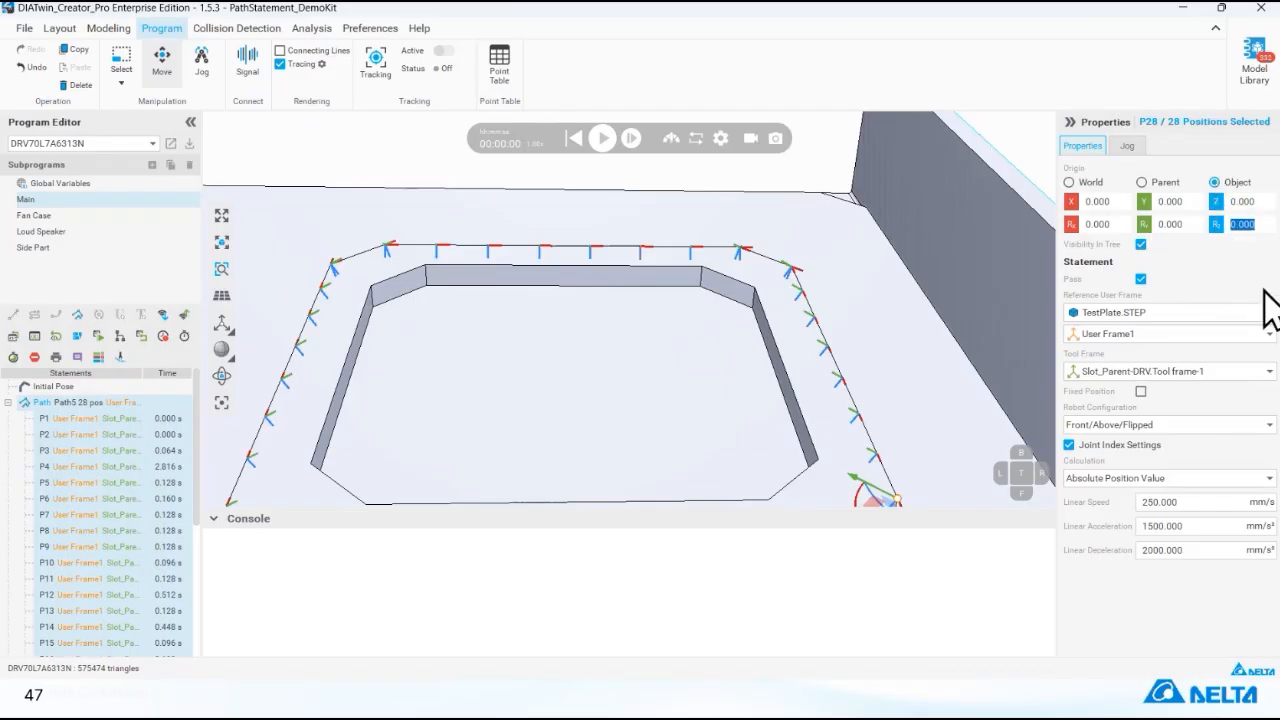
text(45)
key(Return)
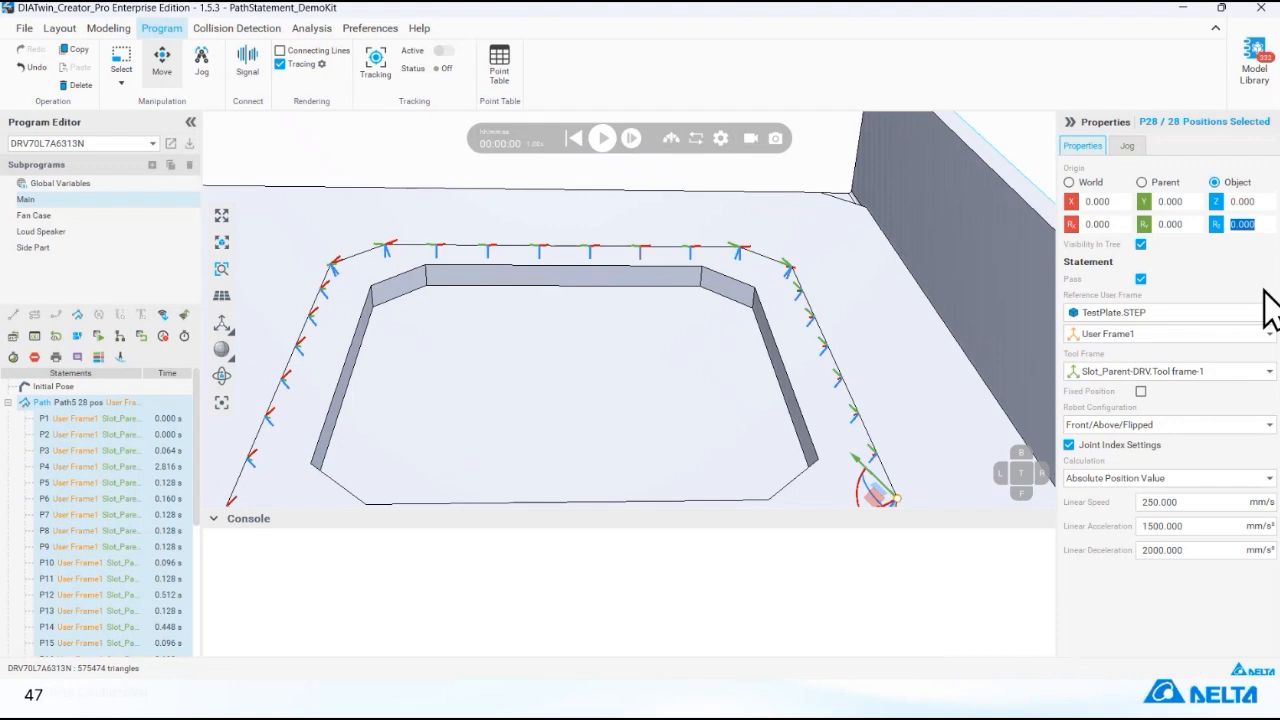
text(-45)
key(Return)
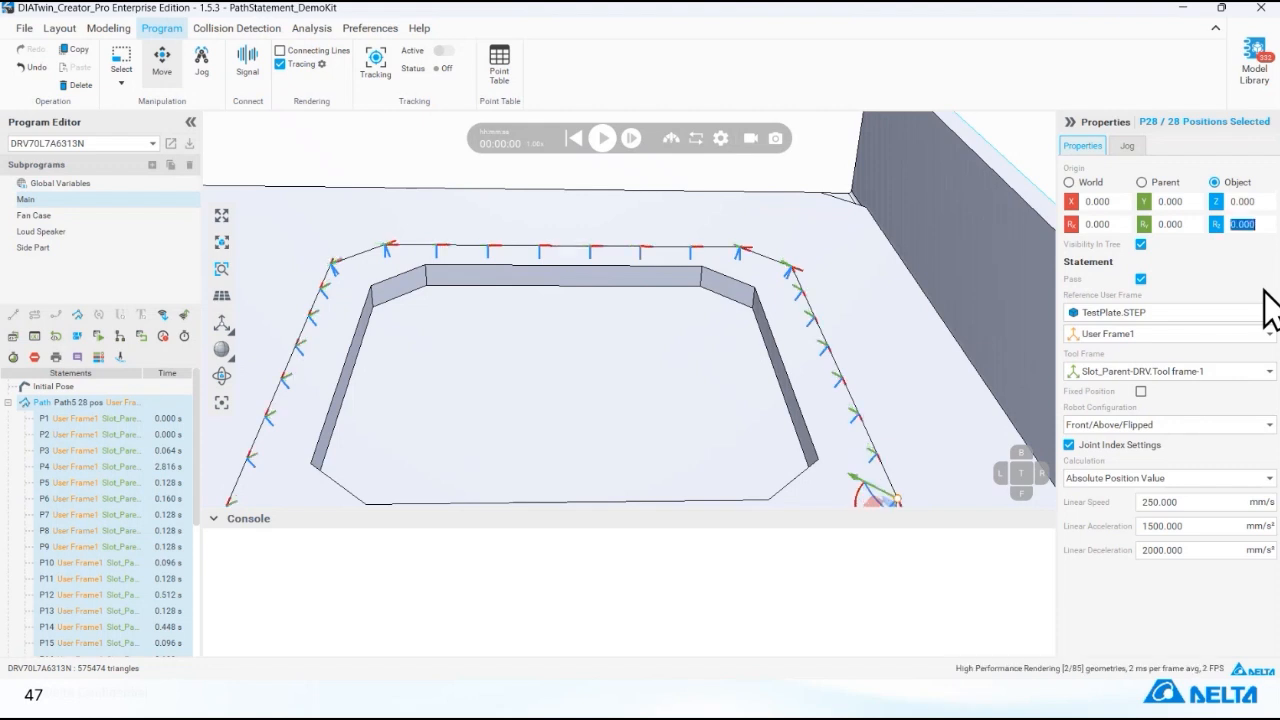
- Switch the selected path points' origin to World
click(1097, 184)
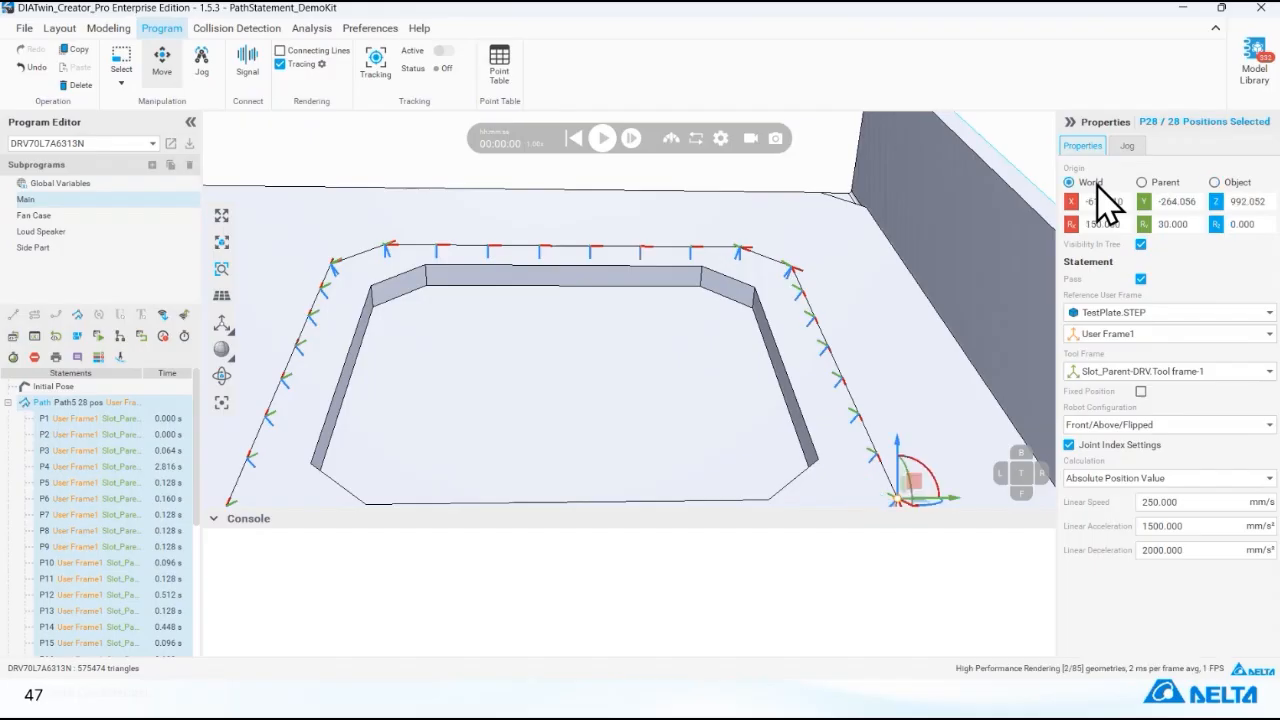
click(1265, 225)
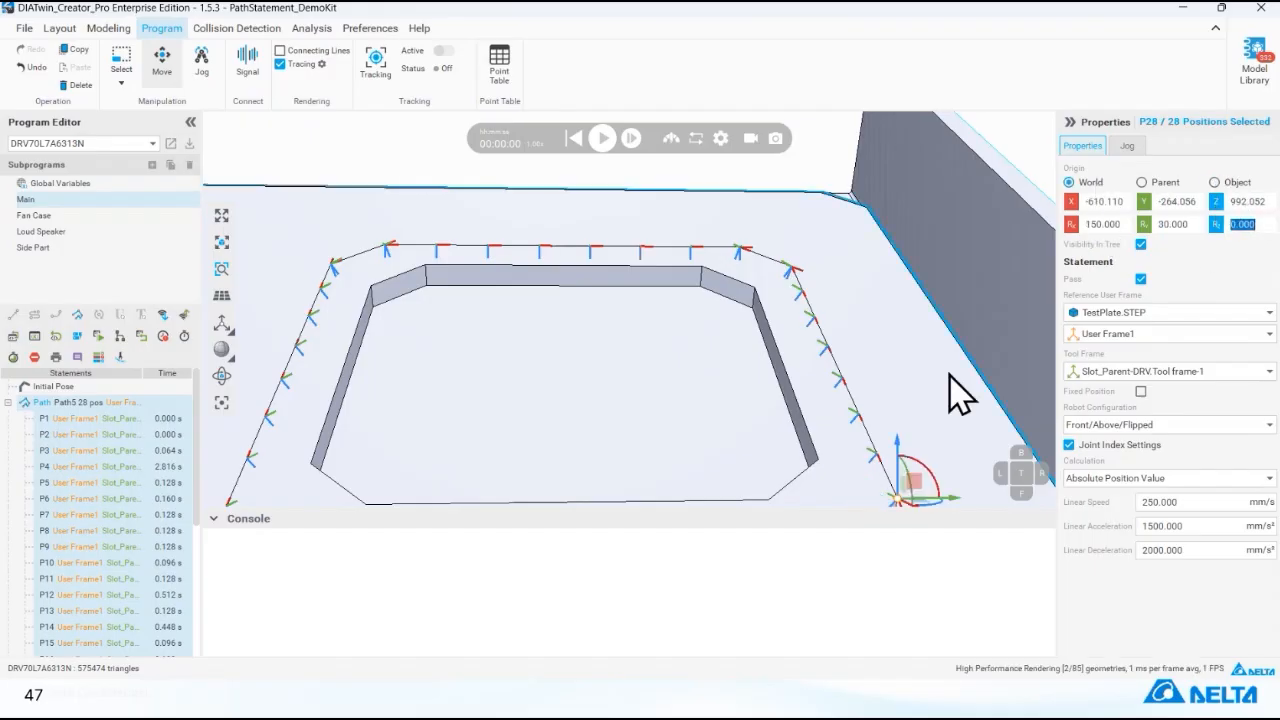
scroll(825, 470, down, 1)
scroll(825, 455, down, 2)
middle_drag(825, 455, 811, 391)
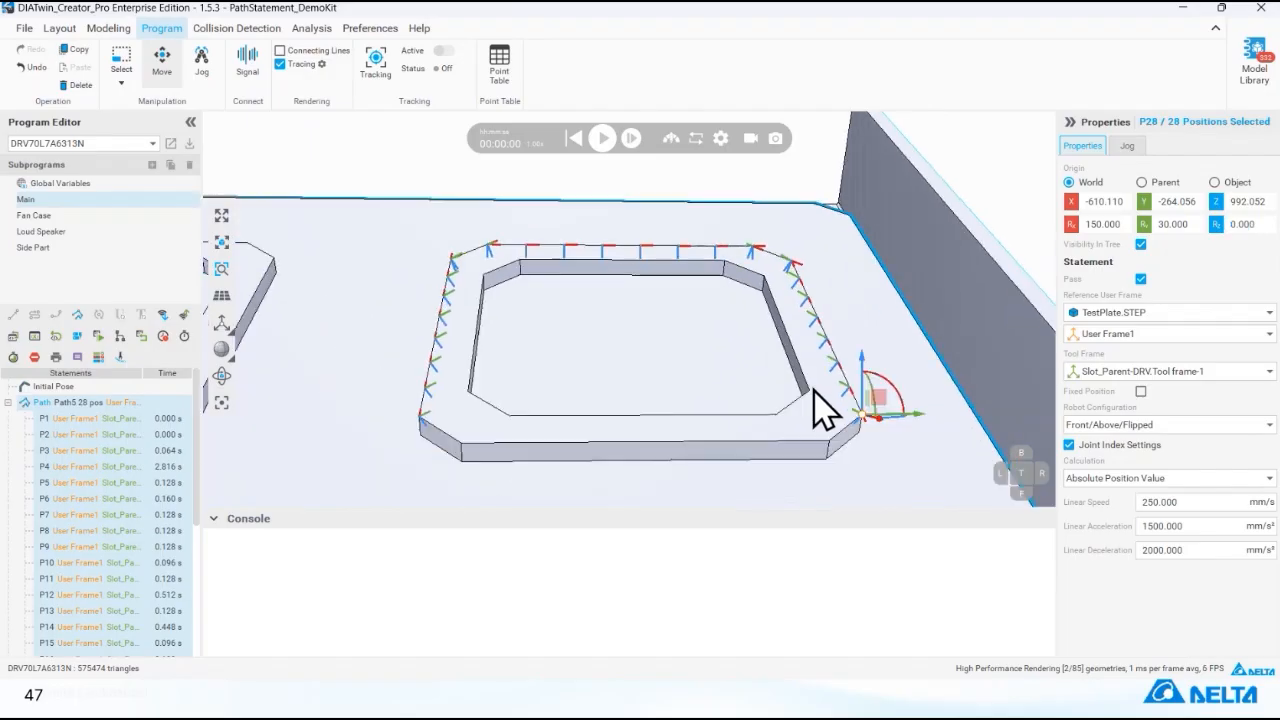
right_drag(811, 391, 789, 431)
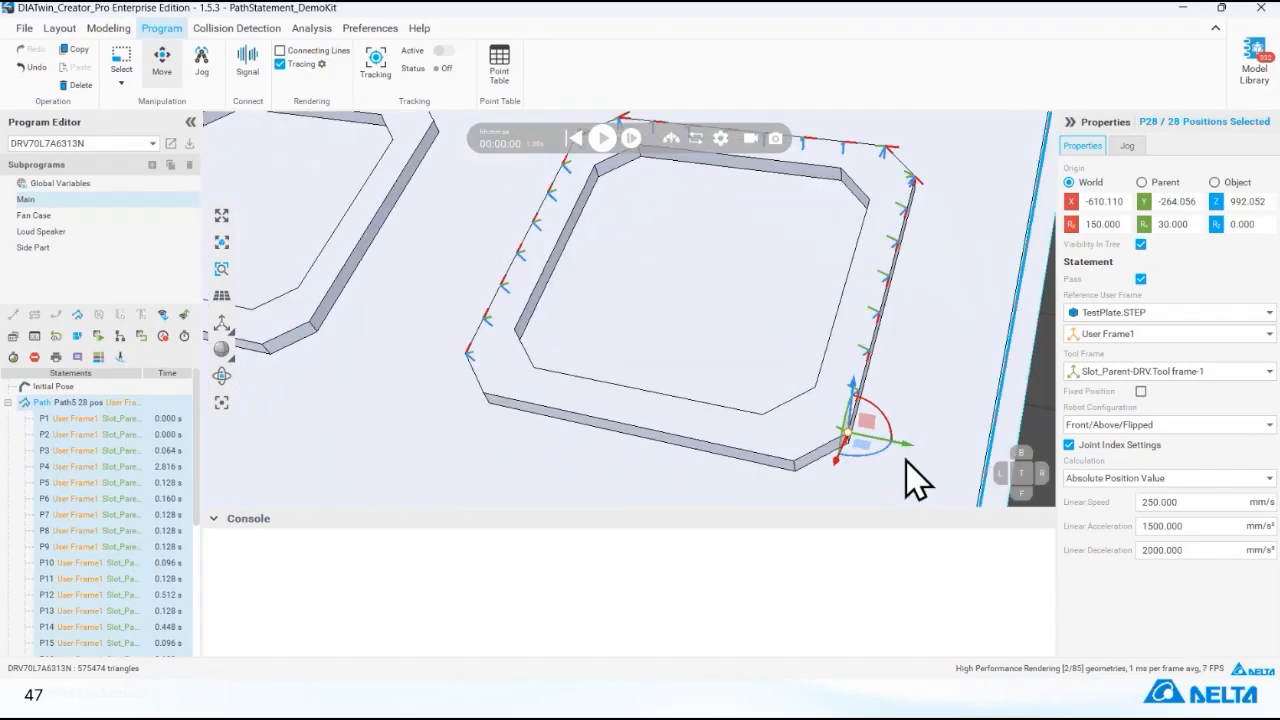
- Try rotating the whole path by about 60 degrees around the world Z axis, then rotate it back
mouse_move(884, 457)
mouse_down()
mouse_move(894, 443)
mouse_move(874, 405)
mouse_move(814, 445)
mouse_move(899, 470)
mouse_move(868, 465)
mouse_up()
scroll(866, 470, up, 2)
scroll(860, 451, down, 5)
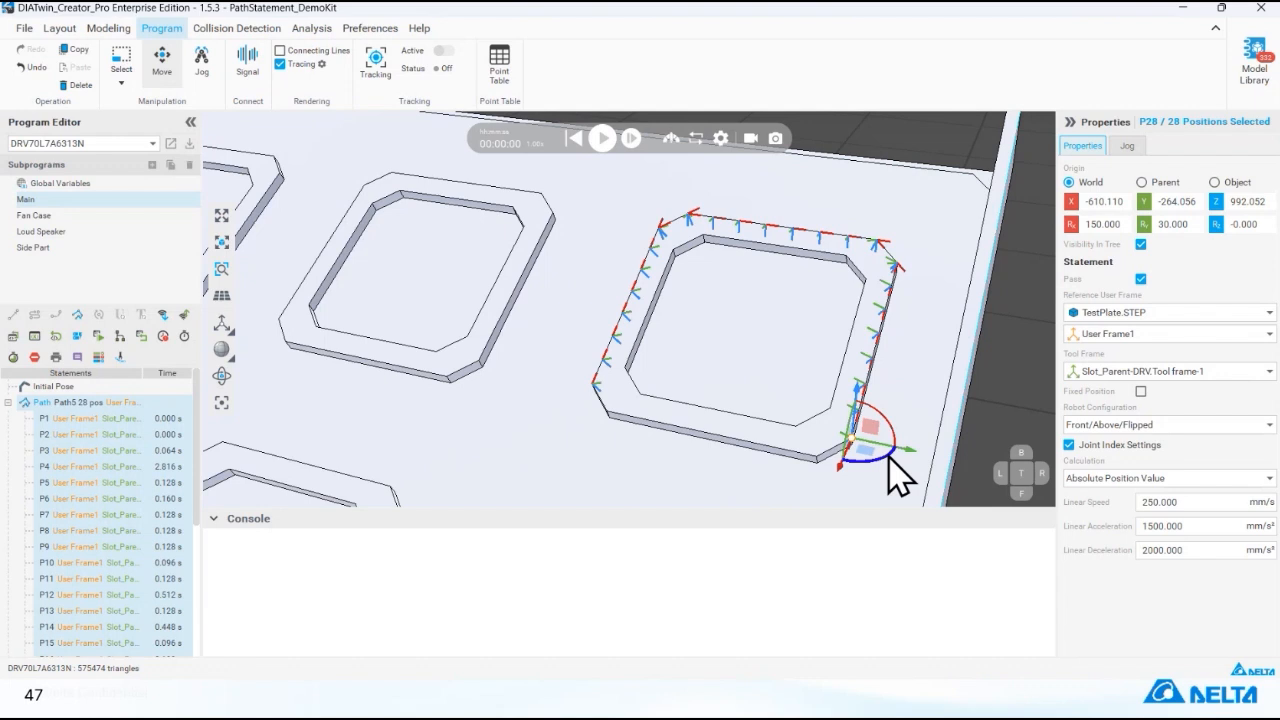
drag(898, 478, 908, 400)
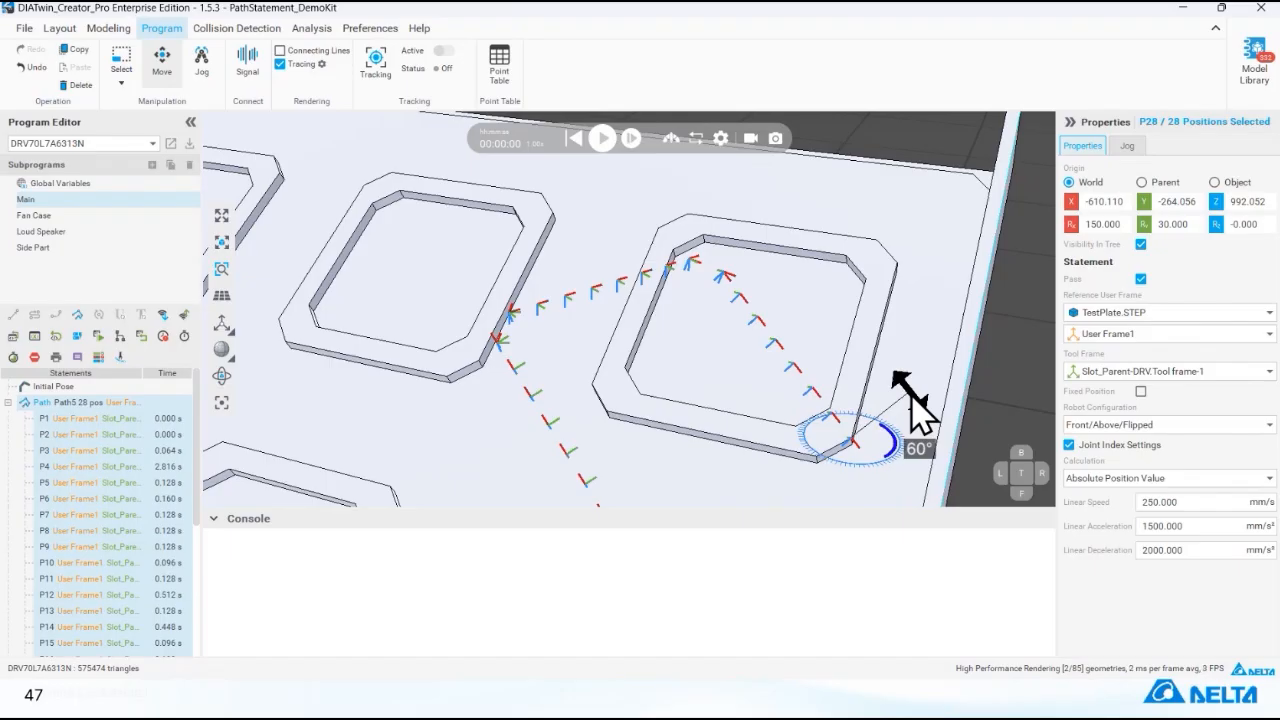
drag(910, 400, 914, 474)
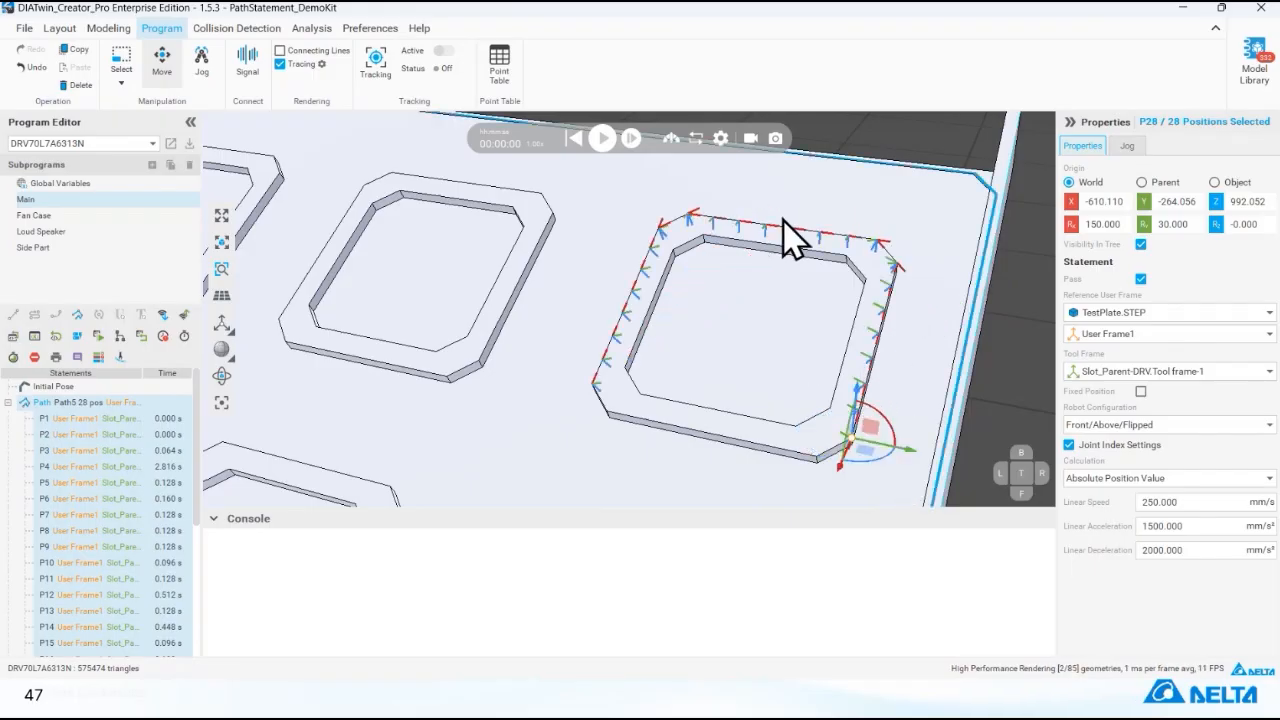
scroll(757, 237, up, 2)
middle_drag(757, 239, 694, 208)
scroll(694, 208, down, 1)
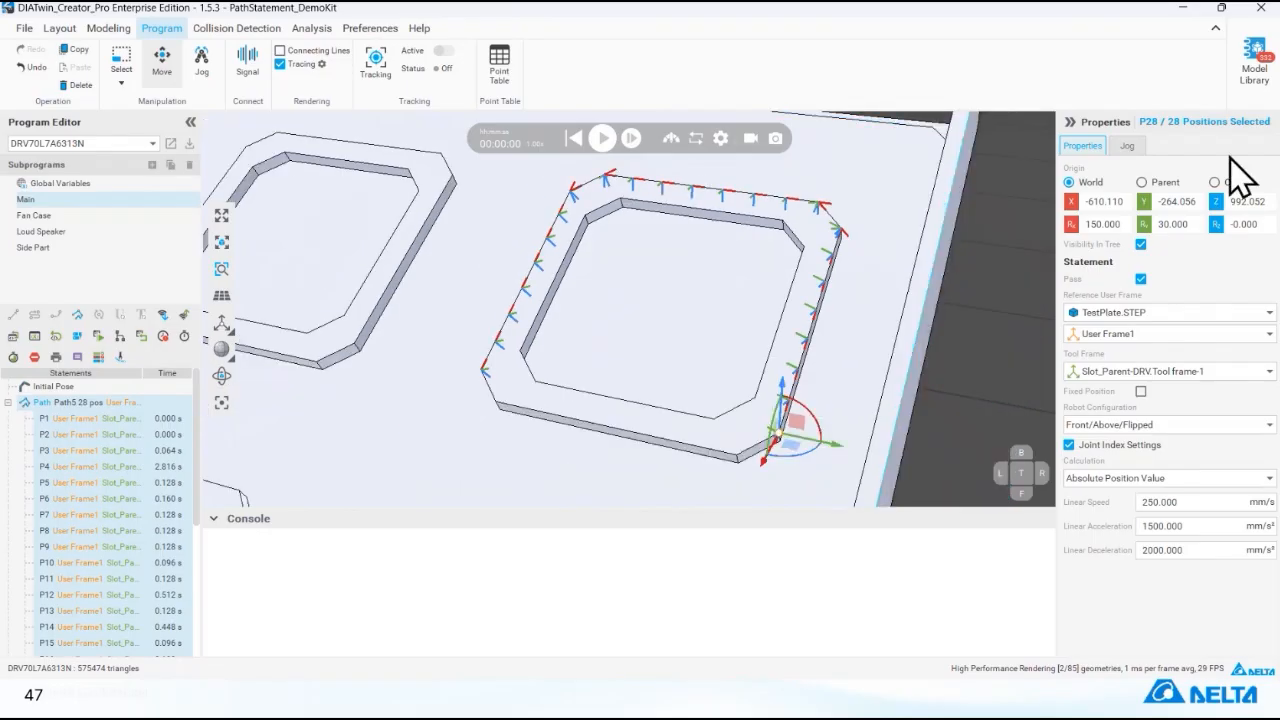
- Switch the selected path points' origin to Object
click(1216, 182)
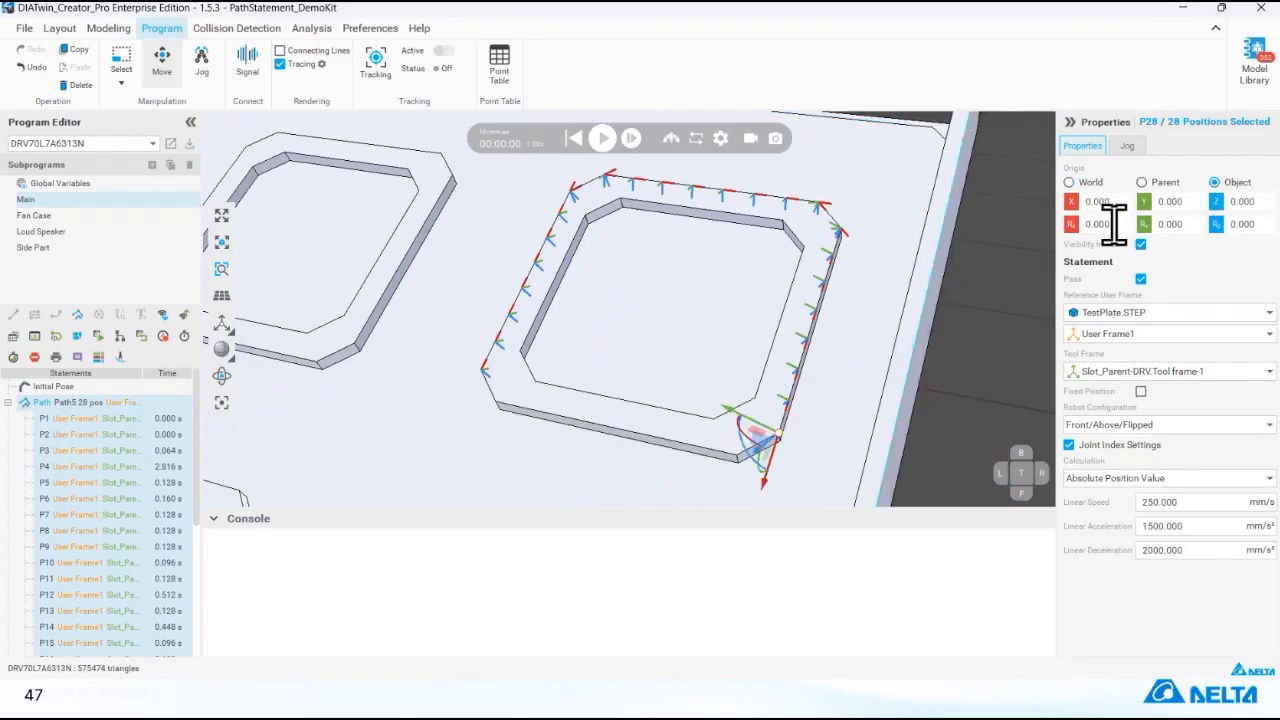
right_drag(806, 395, 786, 372)
scroll(809, 394, up, 3)
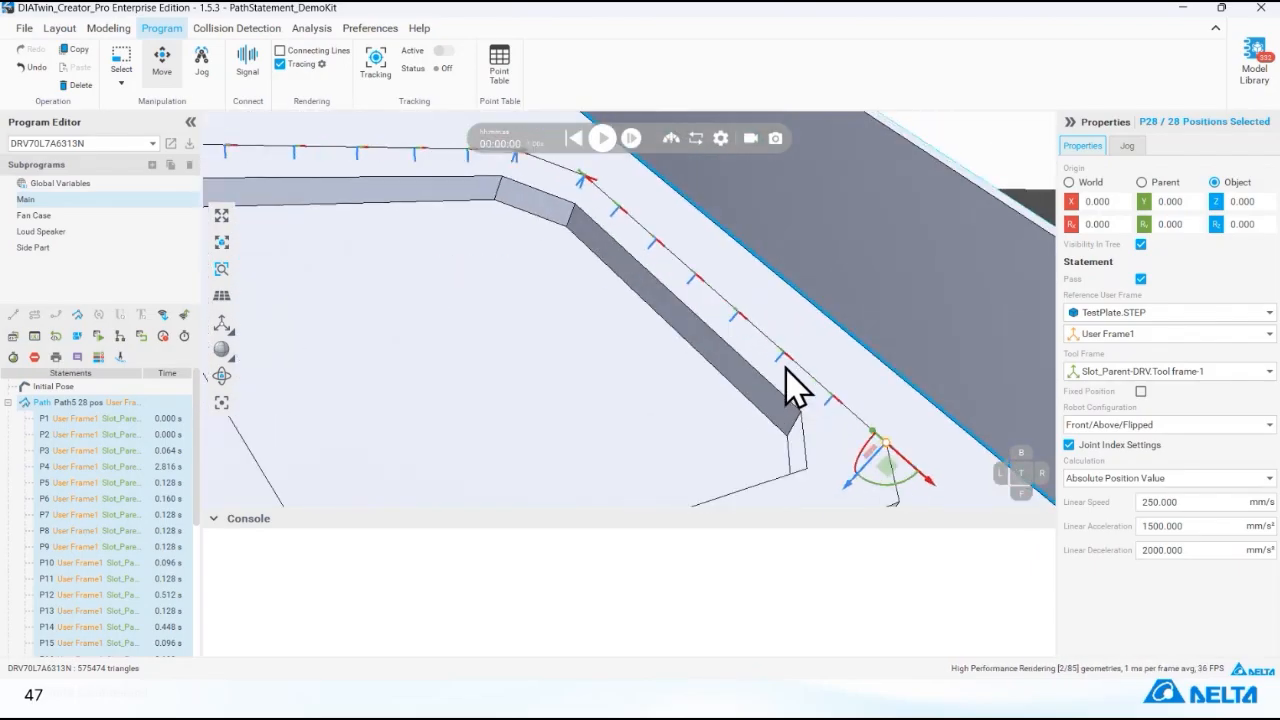
scroll(785, 383, down, 5)
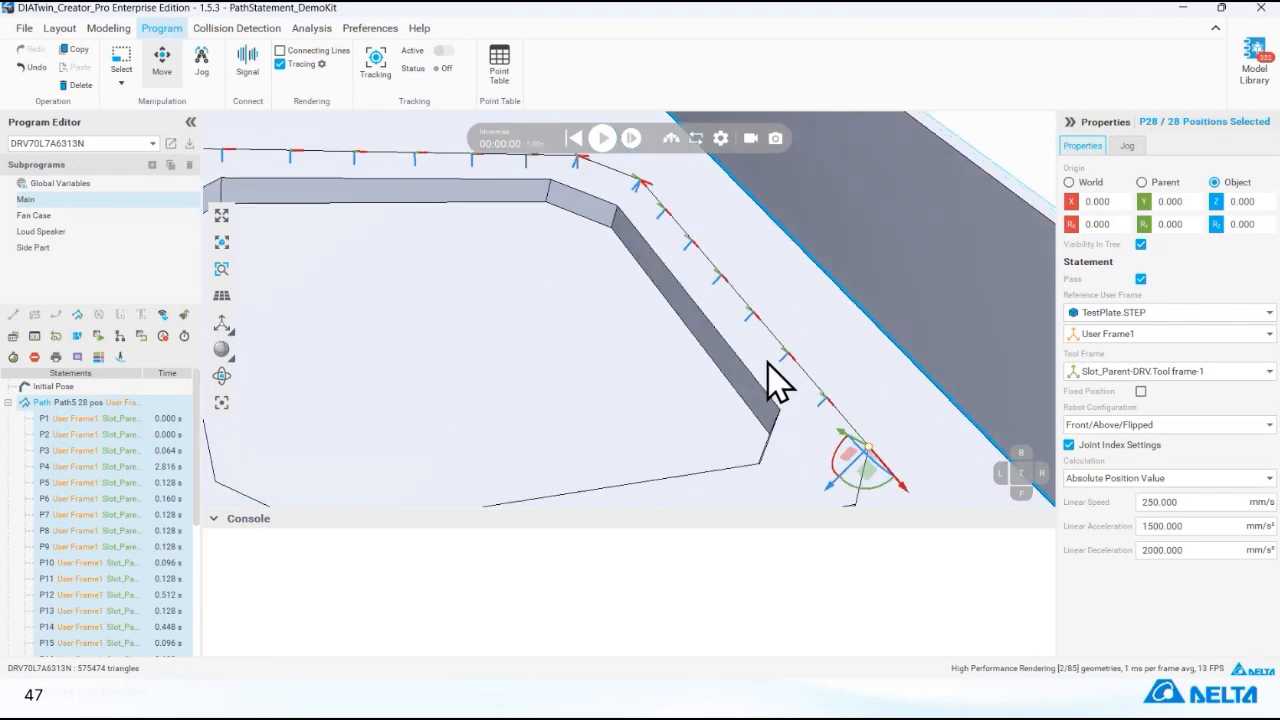
- Try rotating all path points 45 degrees about their own X axis, then rotate them back by -45 degrees
click(1088, 226)
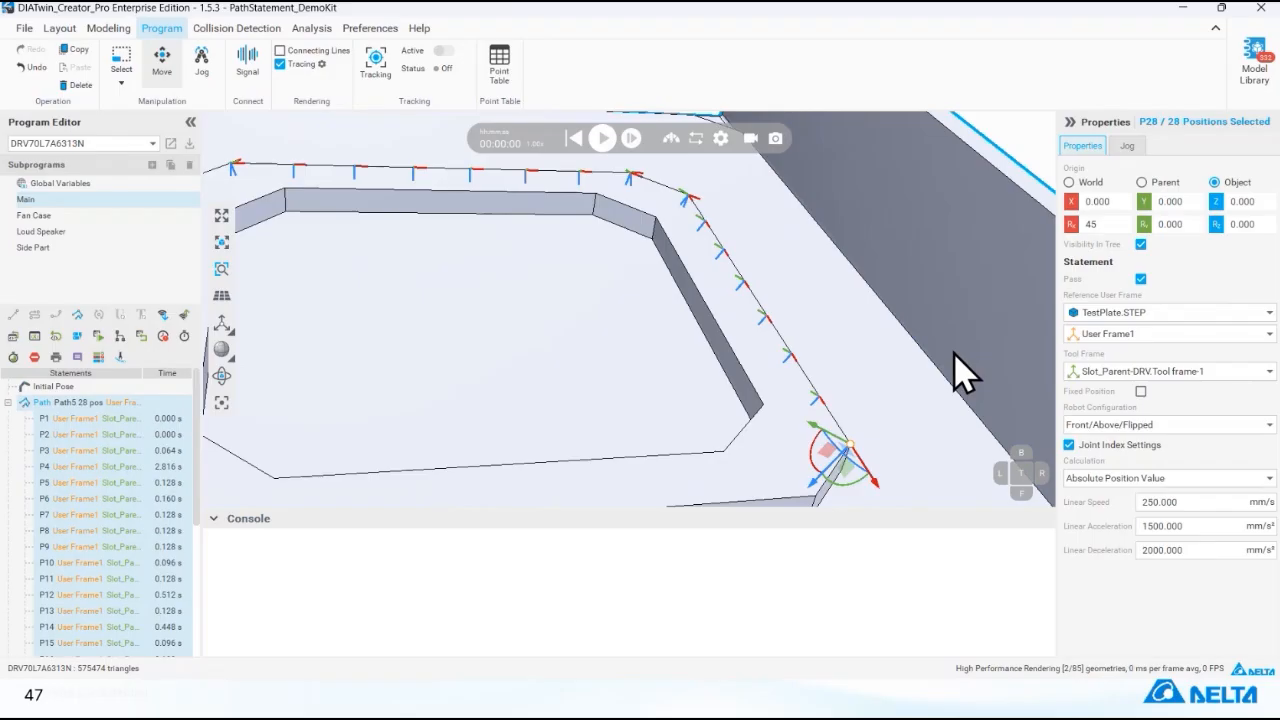
key(Return)
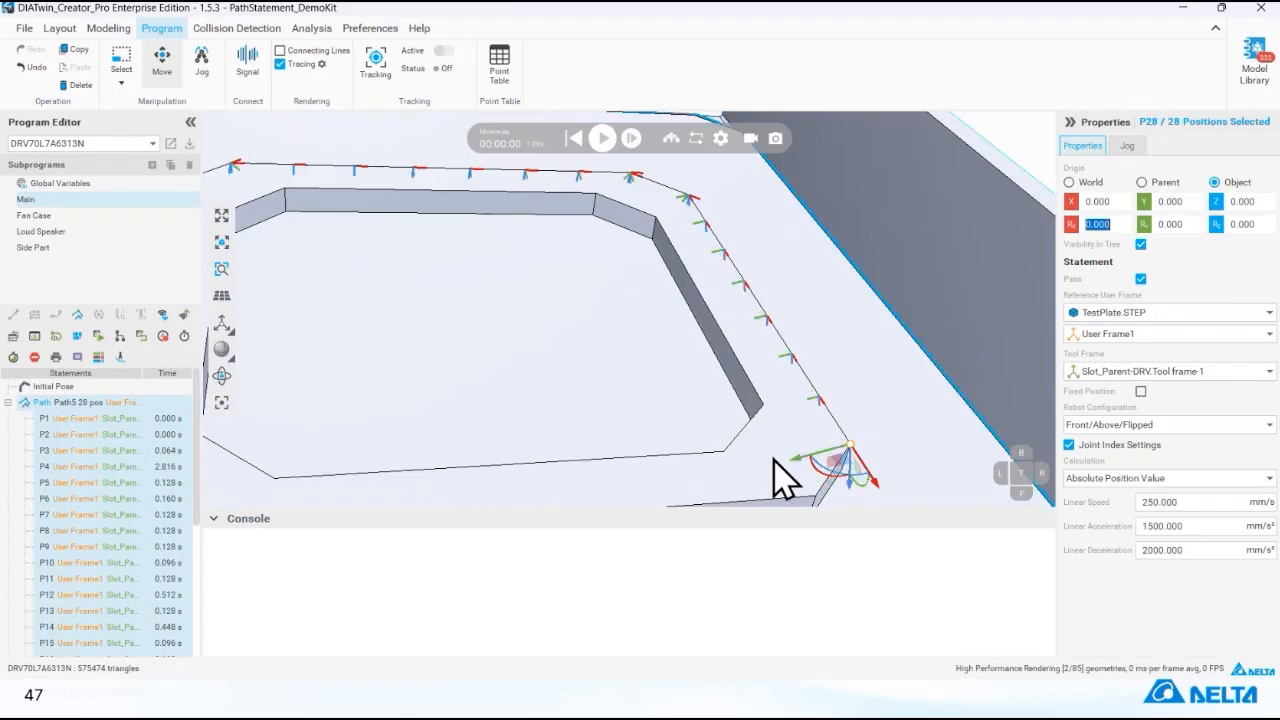
scroll(777, 434, up, 4)
middle_drag(830, 428, 740, 277)
right_drag(789, 383, 873, 363)
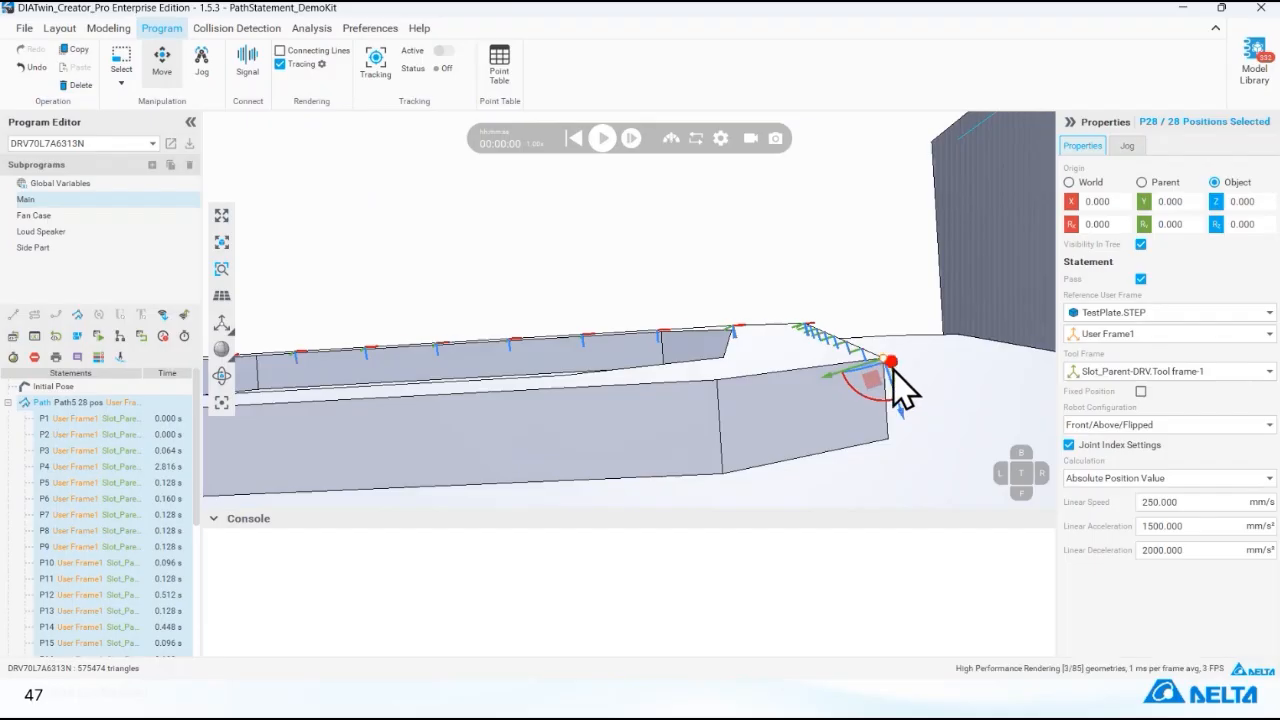
mouse_move(837, 411)
right_down()
mouse_move(877, 420)
mouse_move(862, 413)
right_up()
right_drag(775, 385, 800, 406)
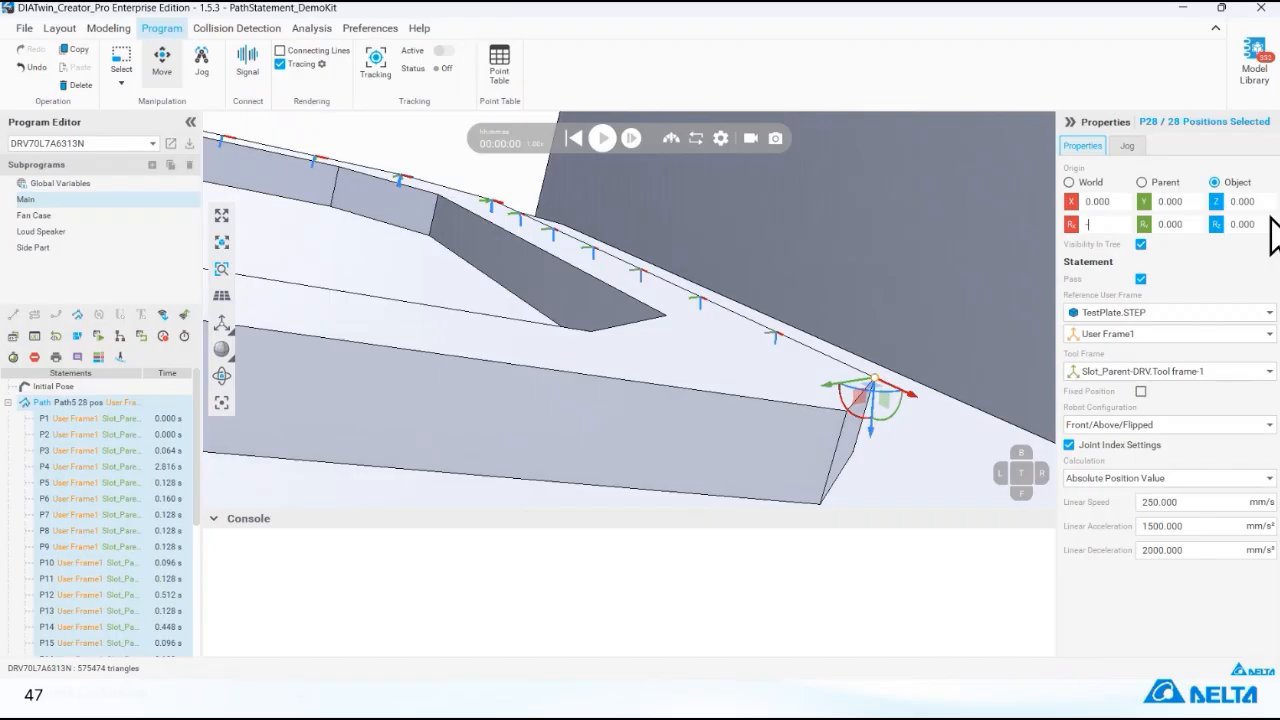
text(-45)
key(Return)
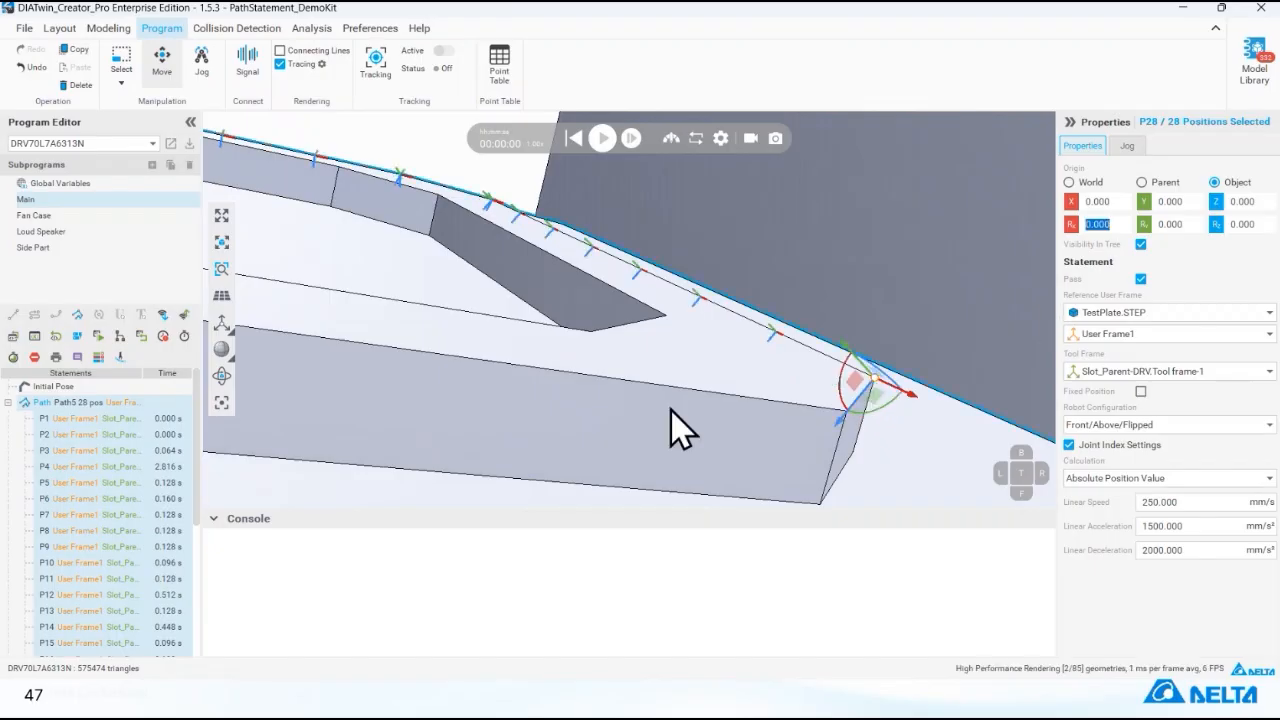
- Collapse the Path5 statement and select all of its positions again with Select All
right_drag(660, 400, 801, 398)
scroll(797, 398, down, 2)
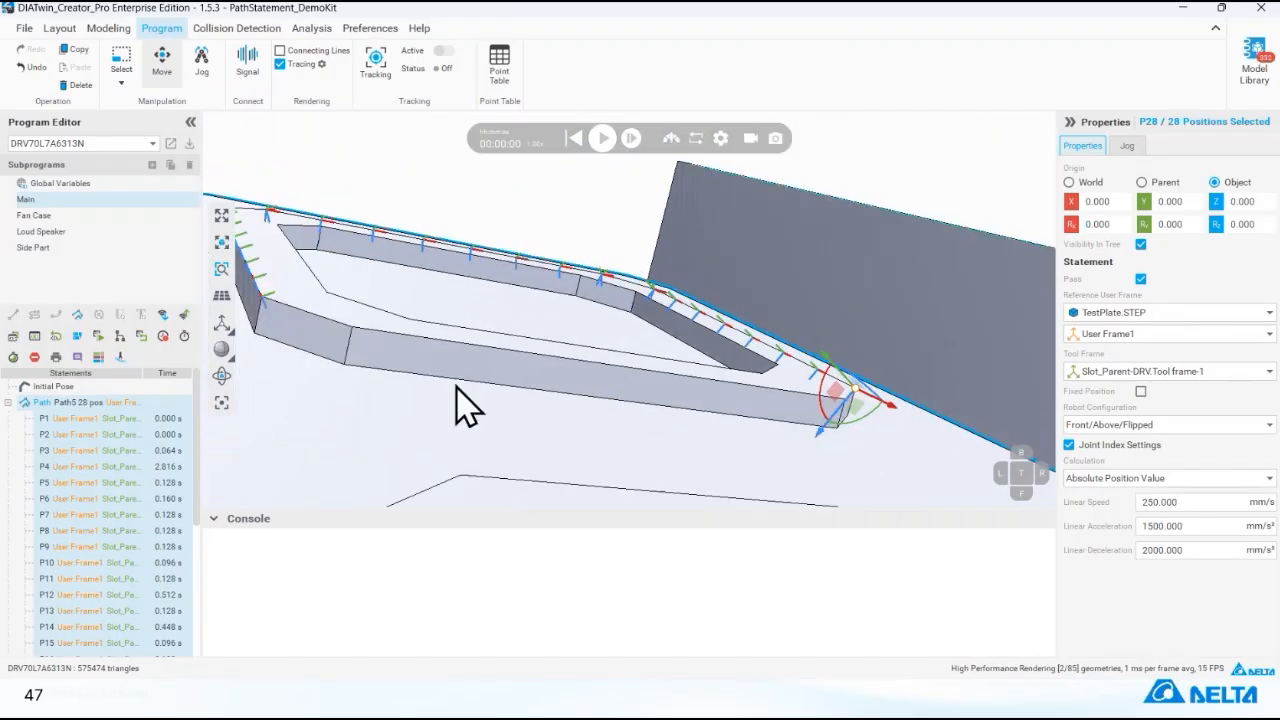
middle_drag(503, 369, 609, 397)
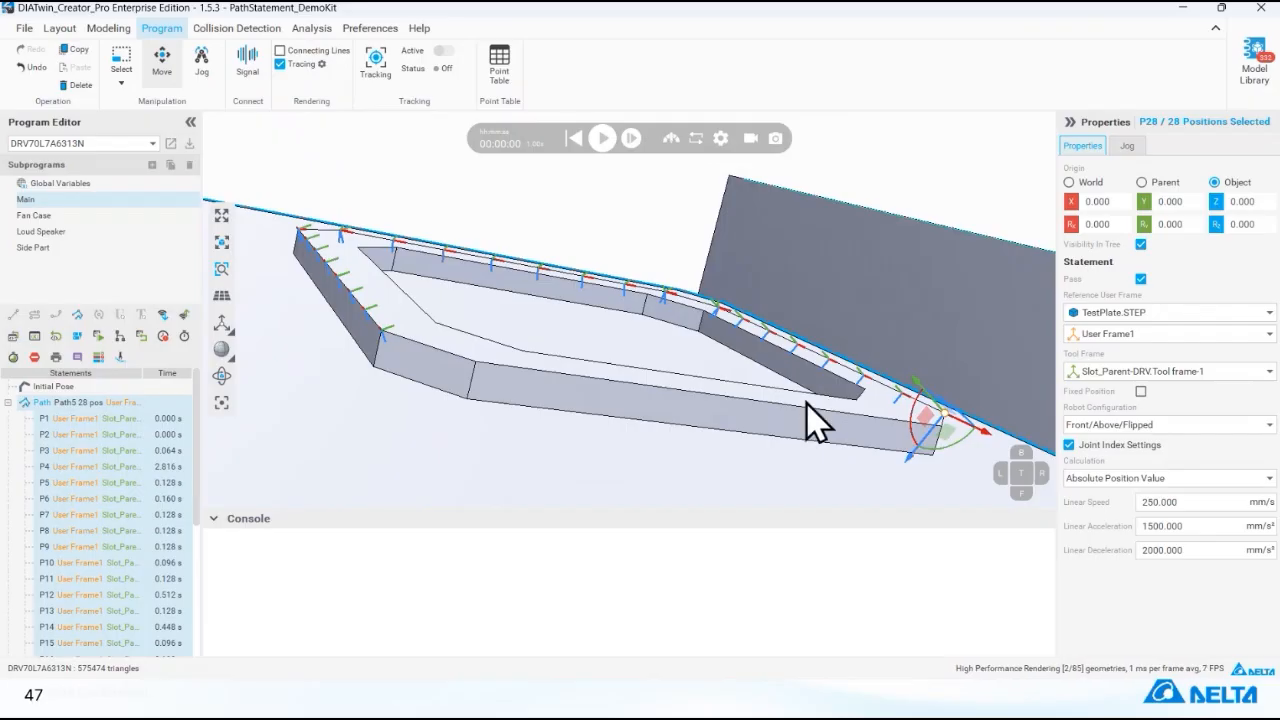
right_drag(802, 376, 663, 443)
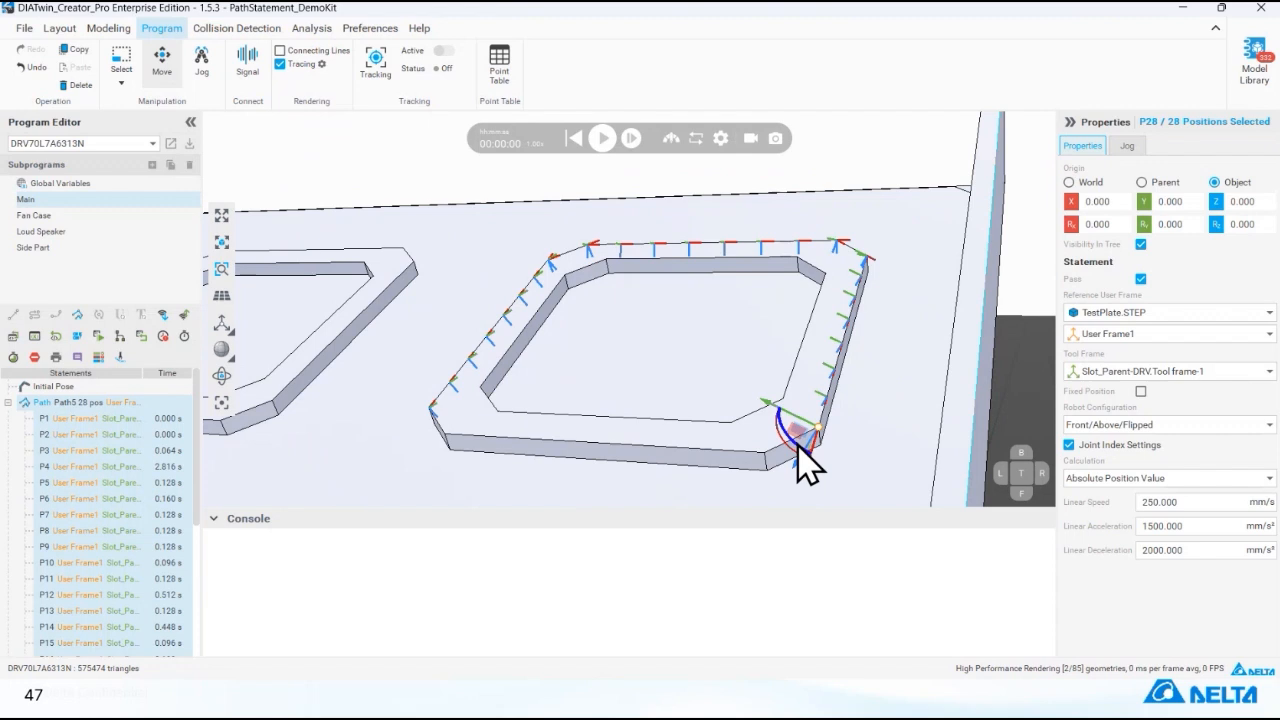
right_click(176, 402)
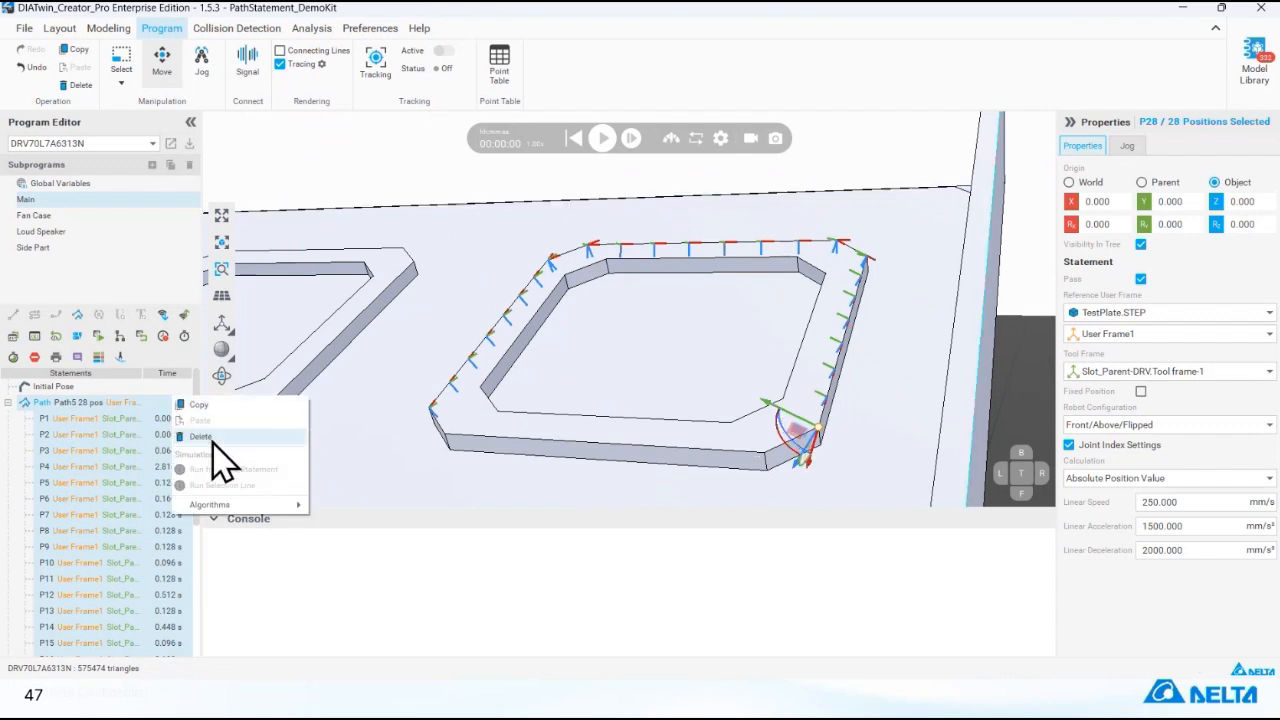
click(212, 440)
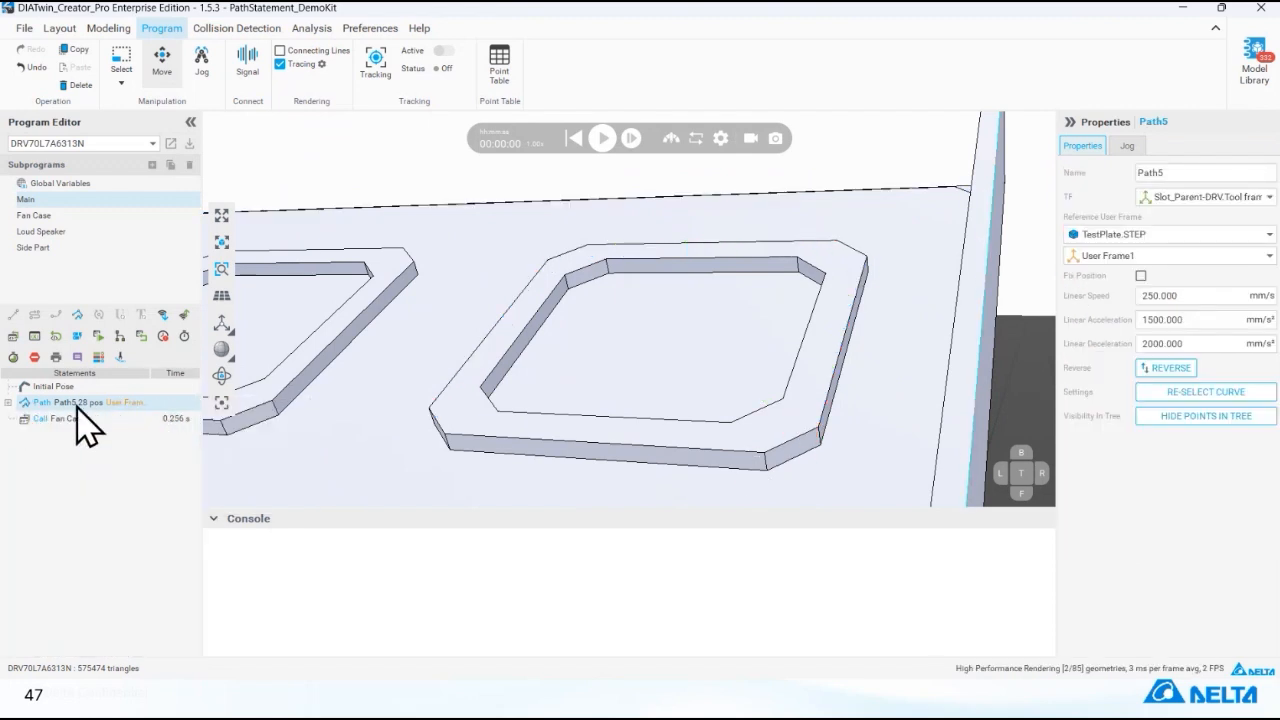
right_click(80, 410)
click(152, 450)
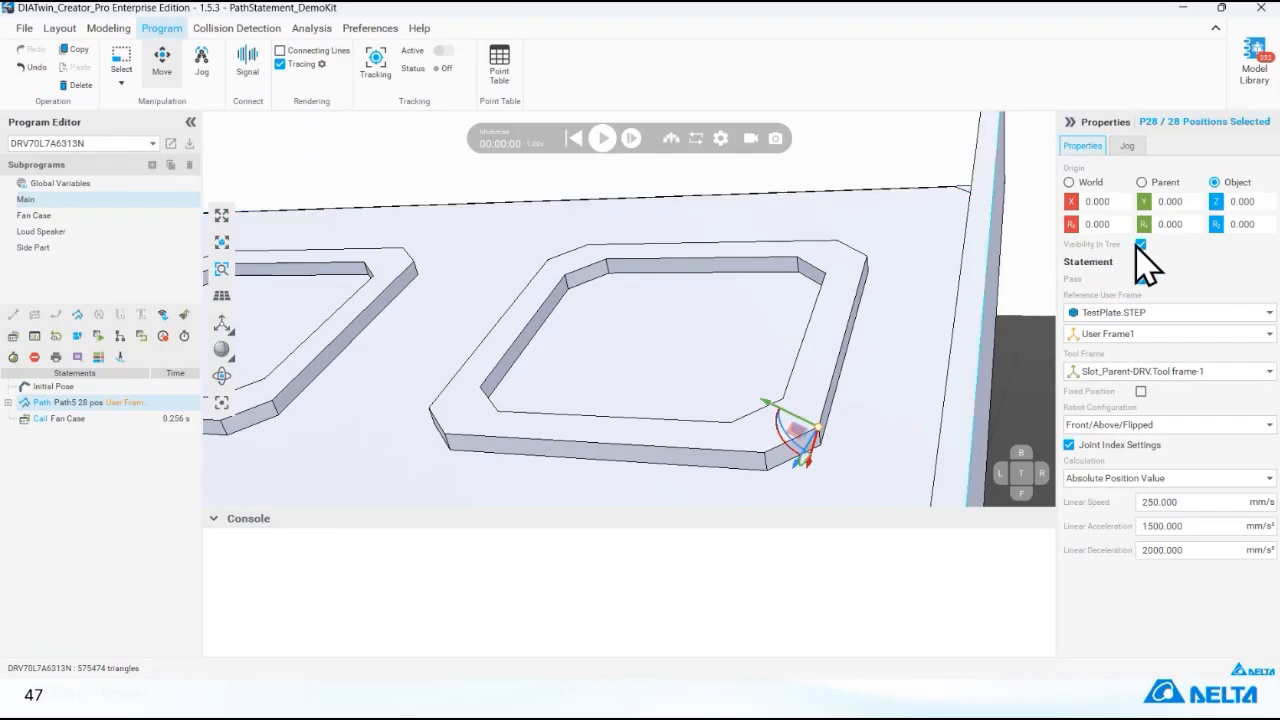
- Expand Path5, look through its listed points P1 to P28, and reselect all of them
click(8, 402)
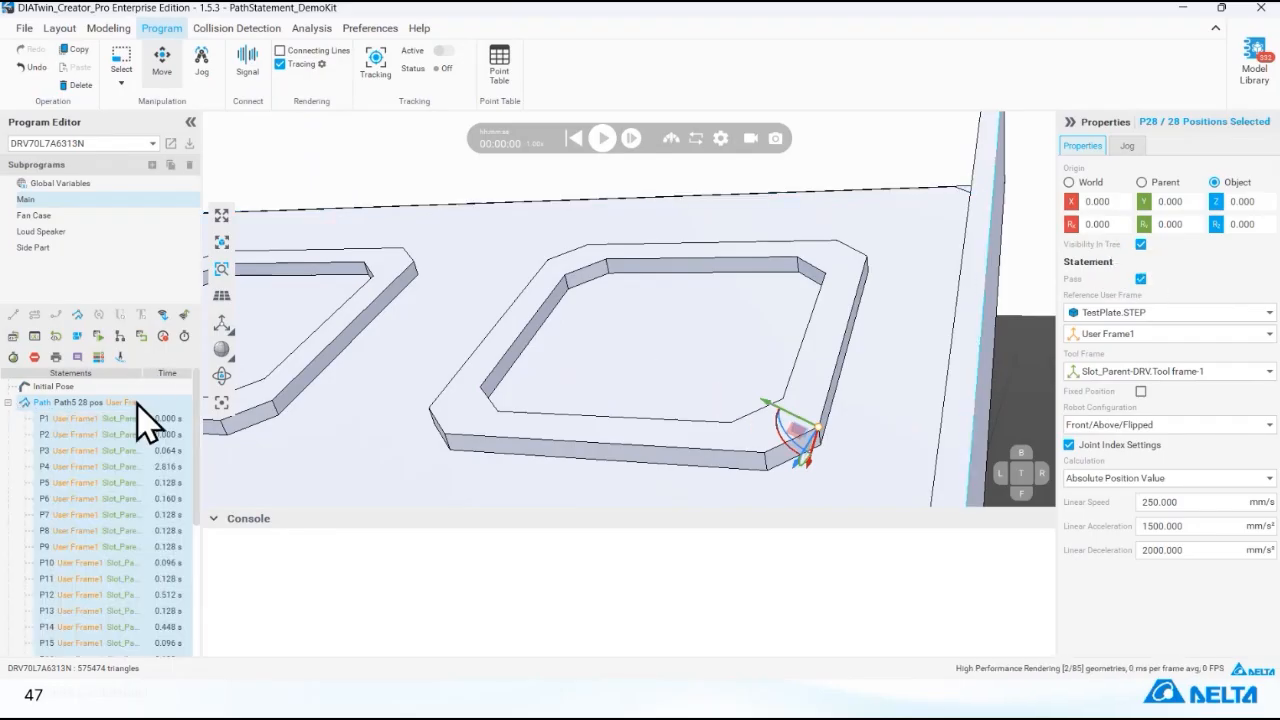
scroll(139, 462, down, 5)
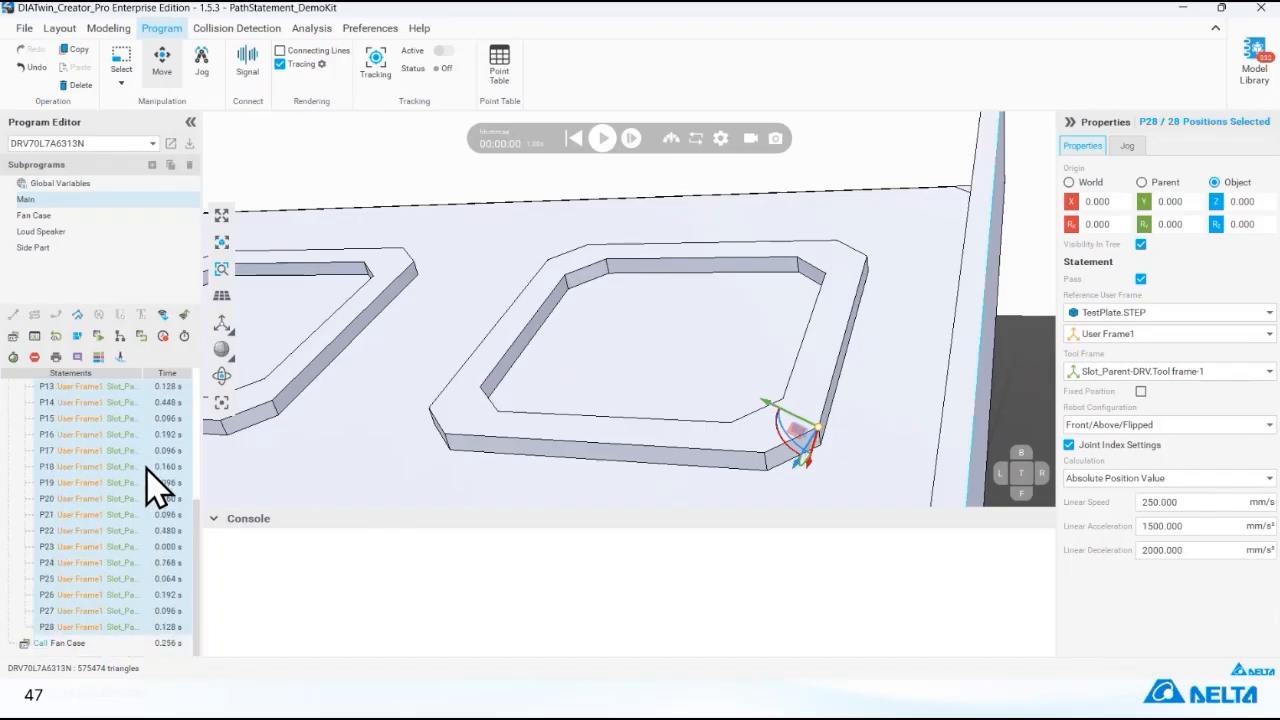
scroll(148, 484, up, 5)
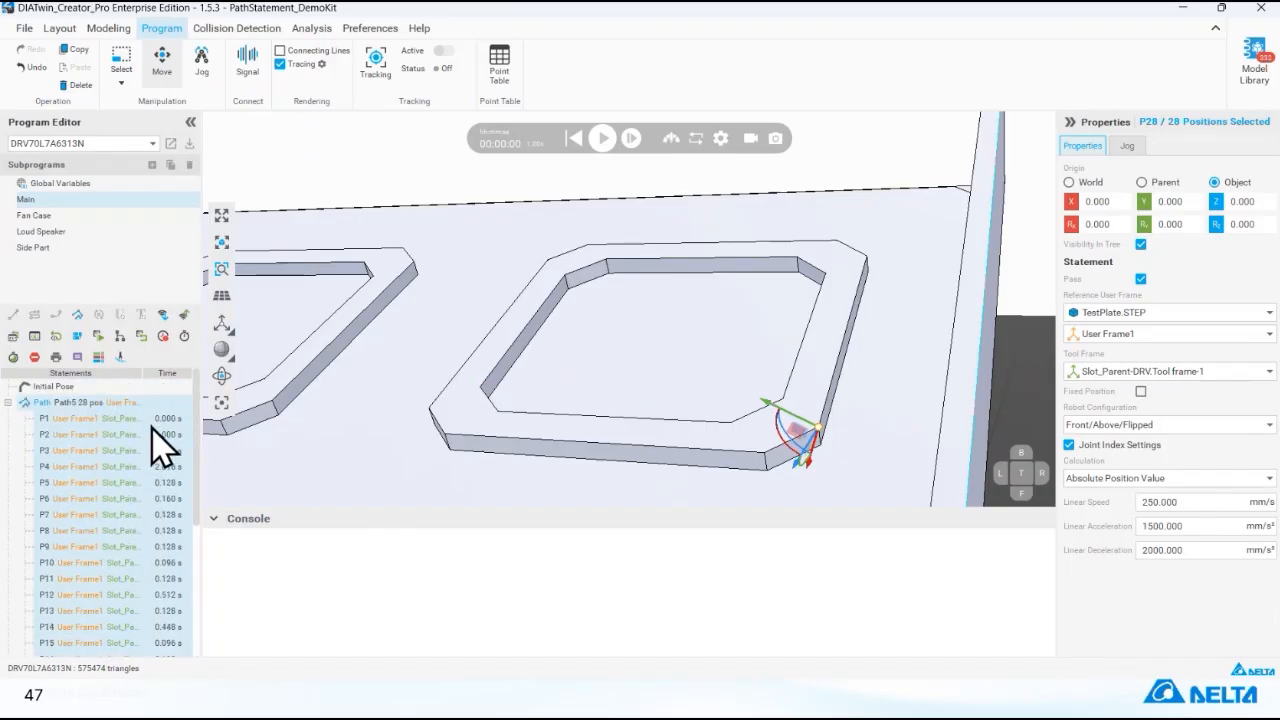
click(143, 404)
right_click(131, 401)
click(178, 449)
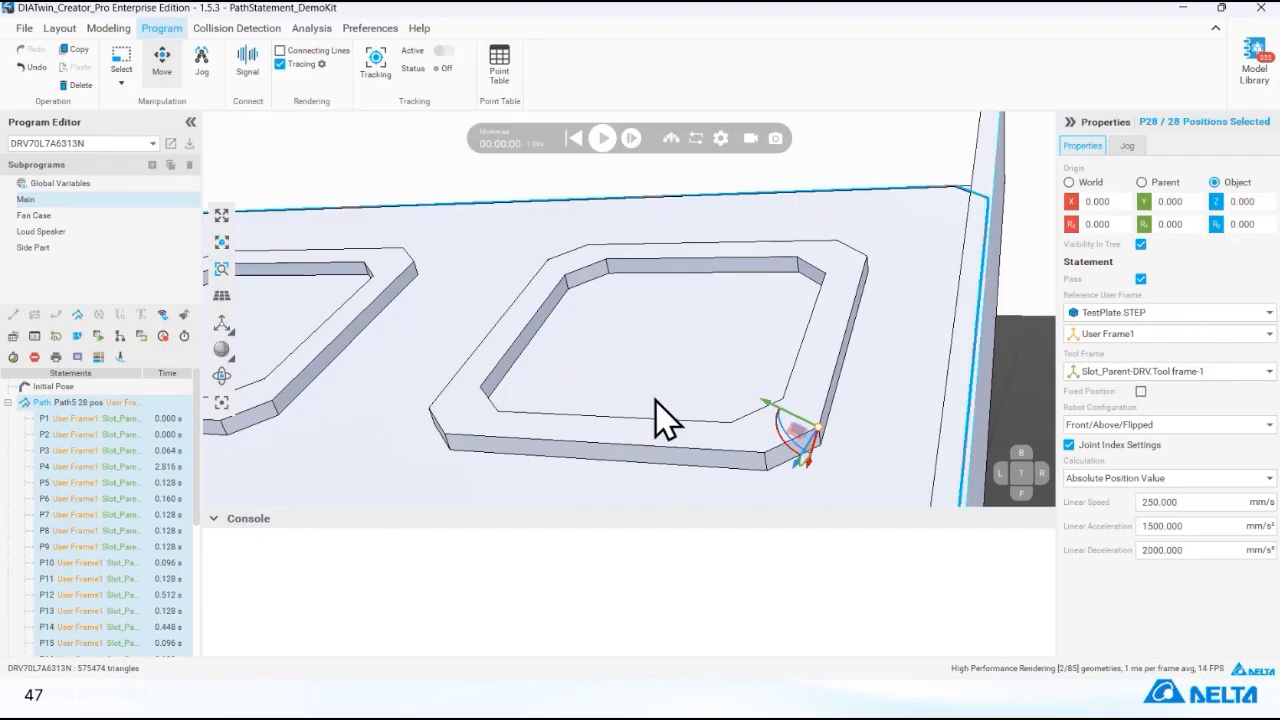
- Reselect all Path5 positions, toggle their tree visibility off and on, and rotate them -90 degrees about their own Z axis
middle_drag(601, 429, 571, 431)
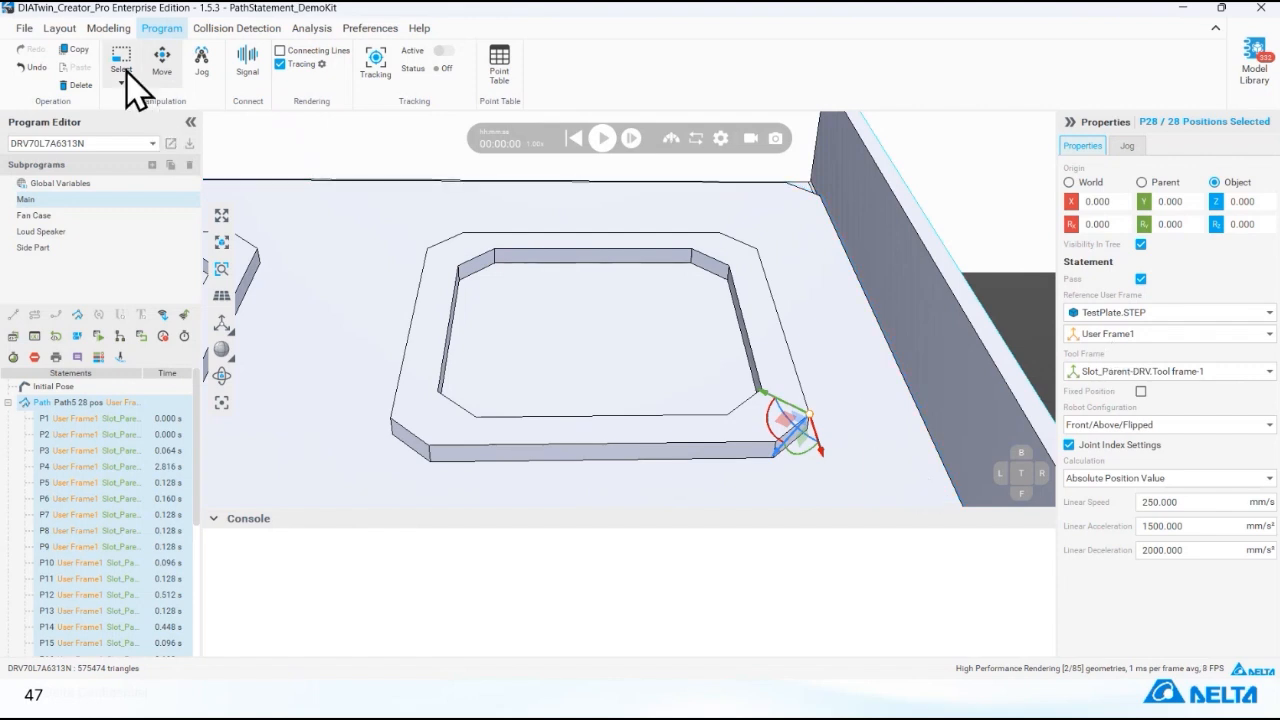
click(100, 404)
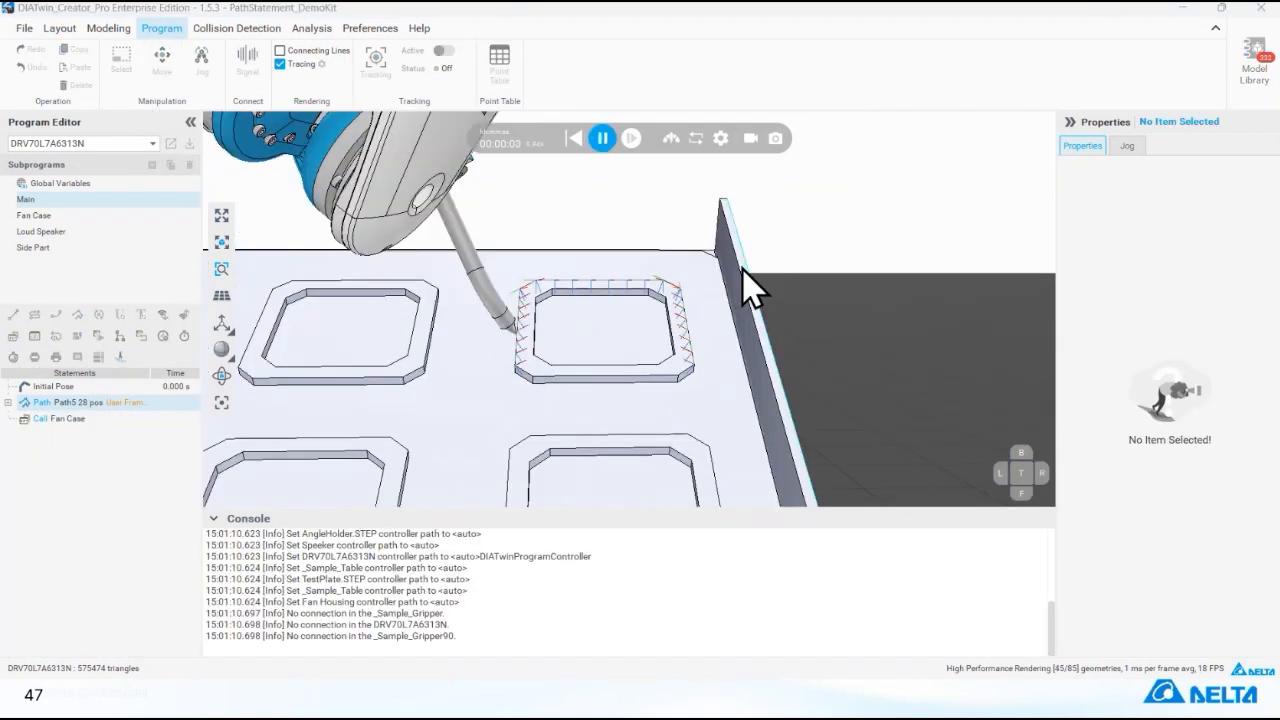
right_click(156, 399)
click(198, 448)
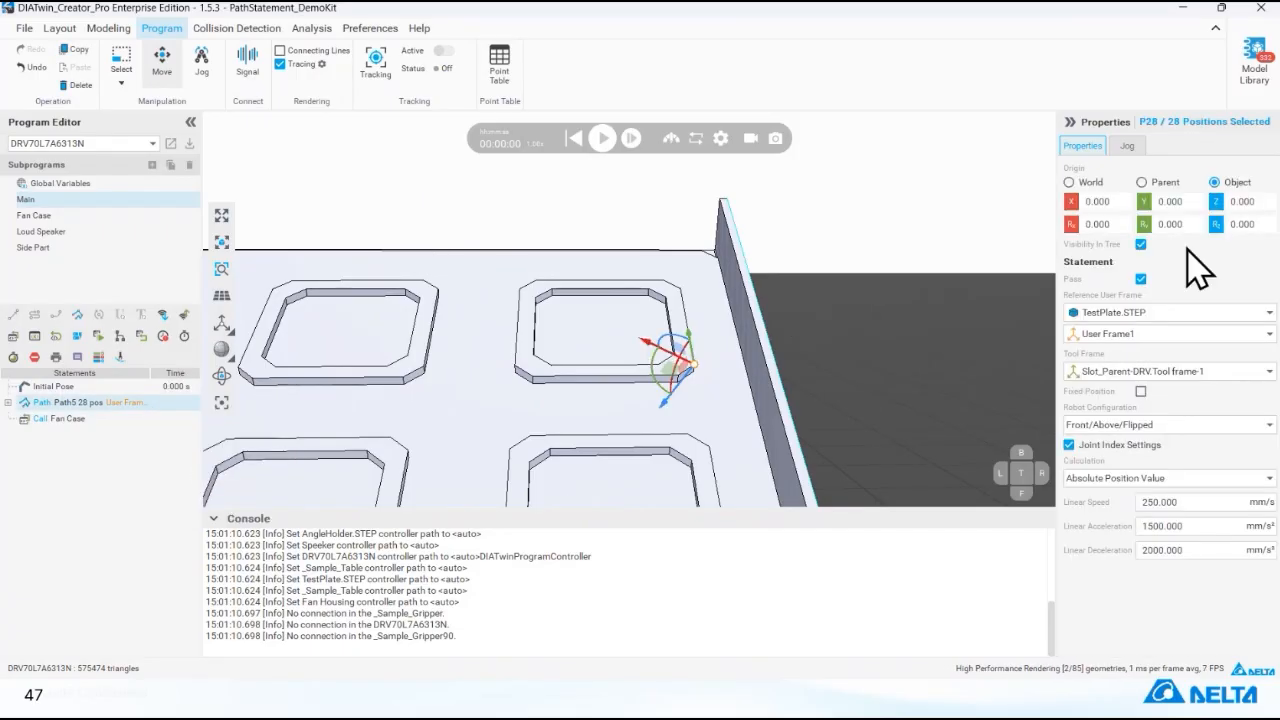
click(1141, 244)
click(1141, 244)
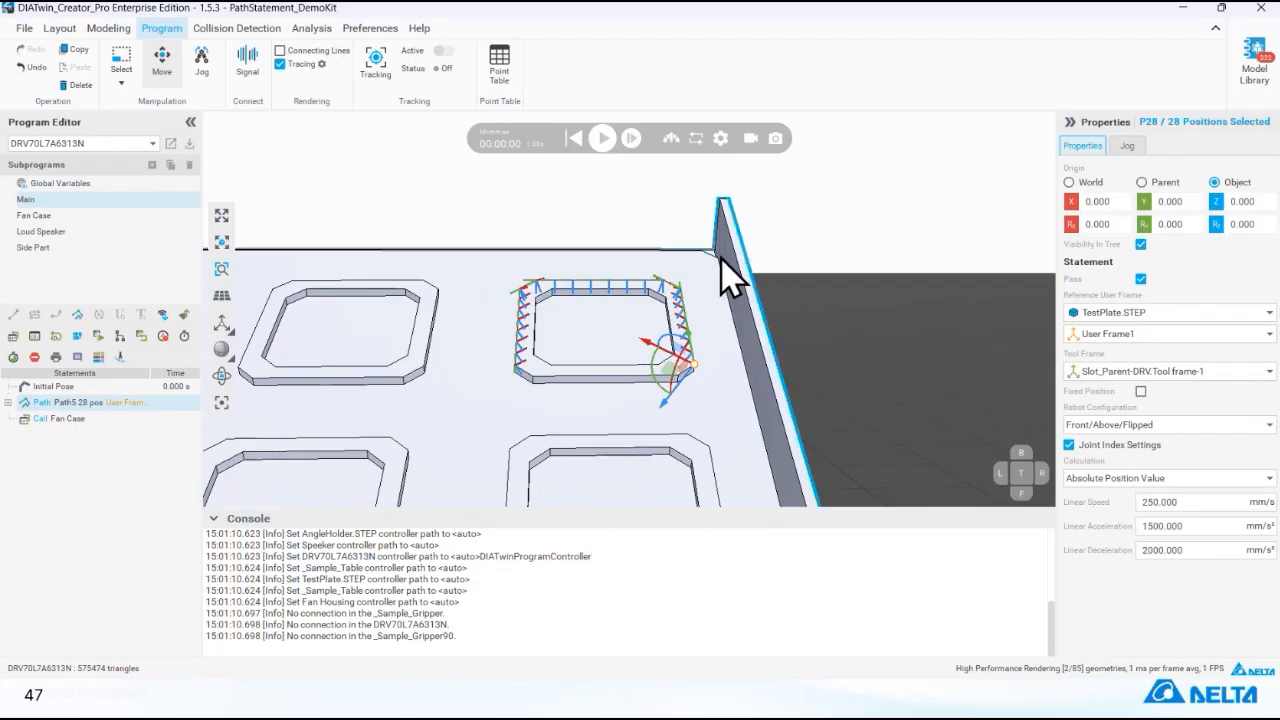
click(1252, 224)
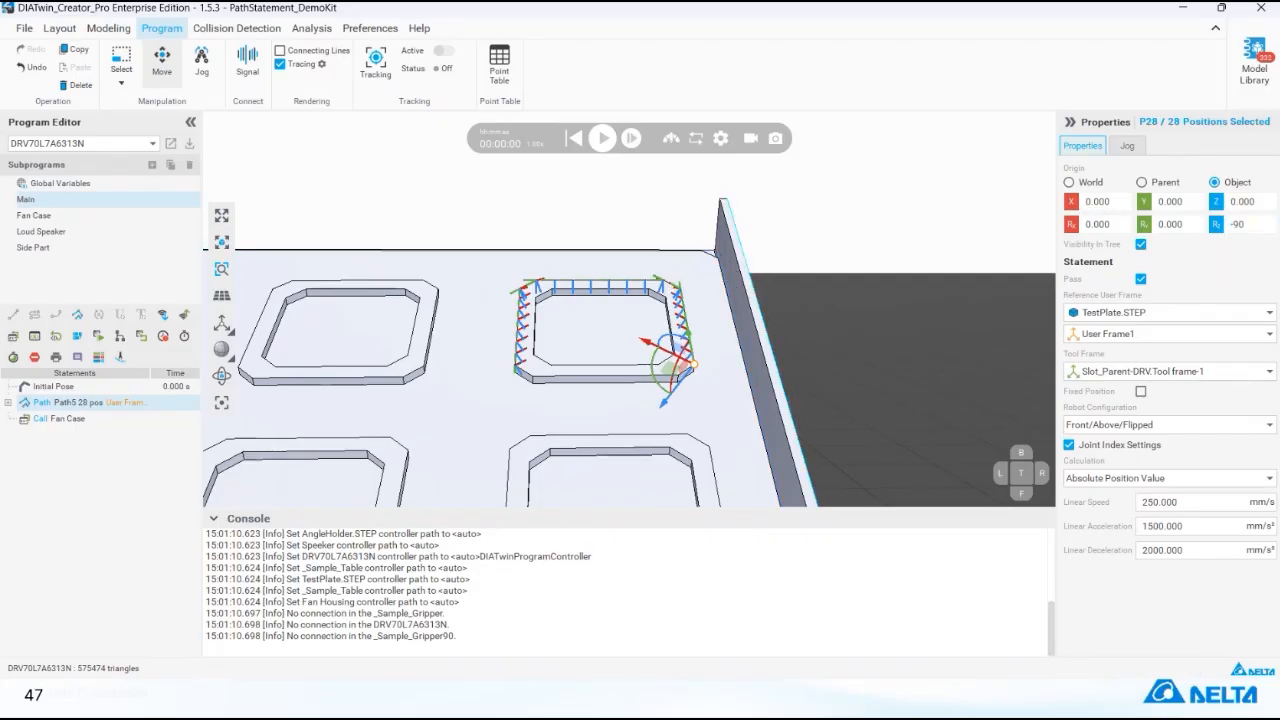
- Run the simulation, pause it on the path to examine the tool's orientation at the plate, and reset it
click(605, 140)
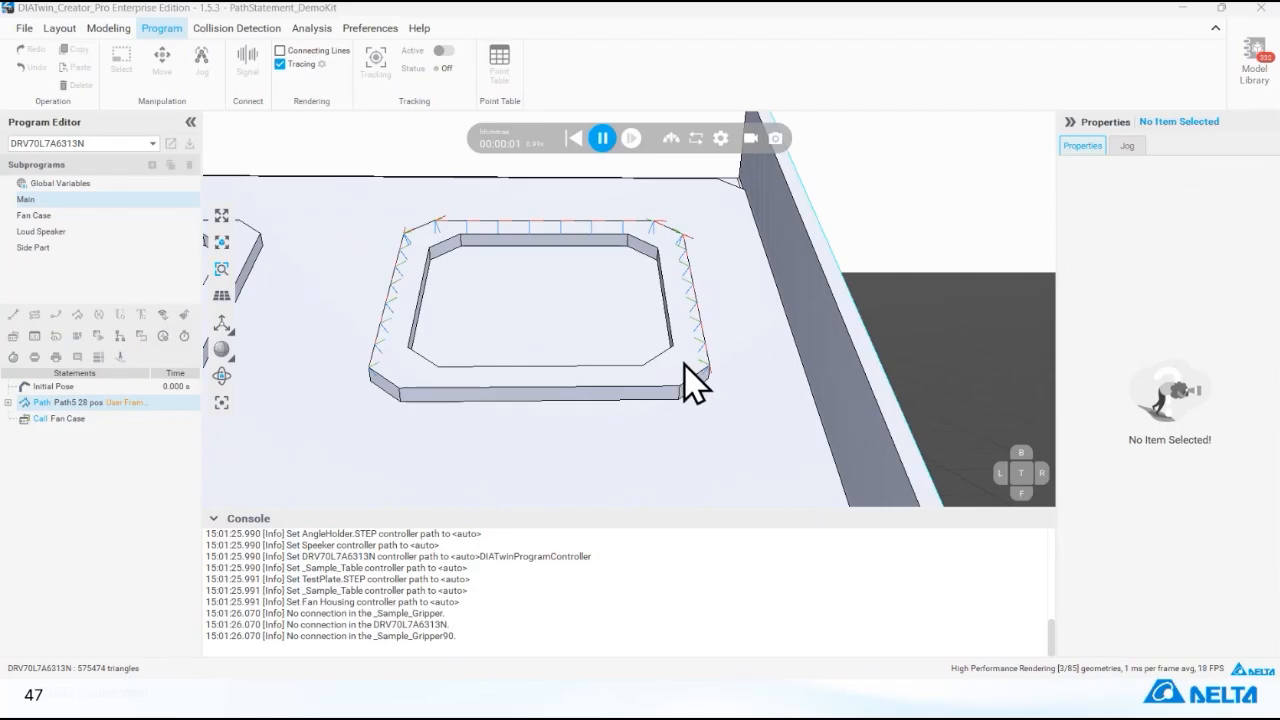
click(603, 141)
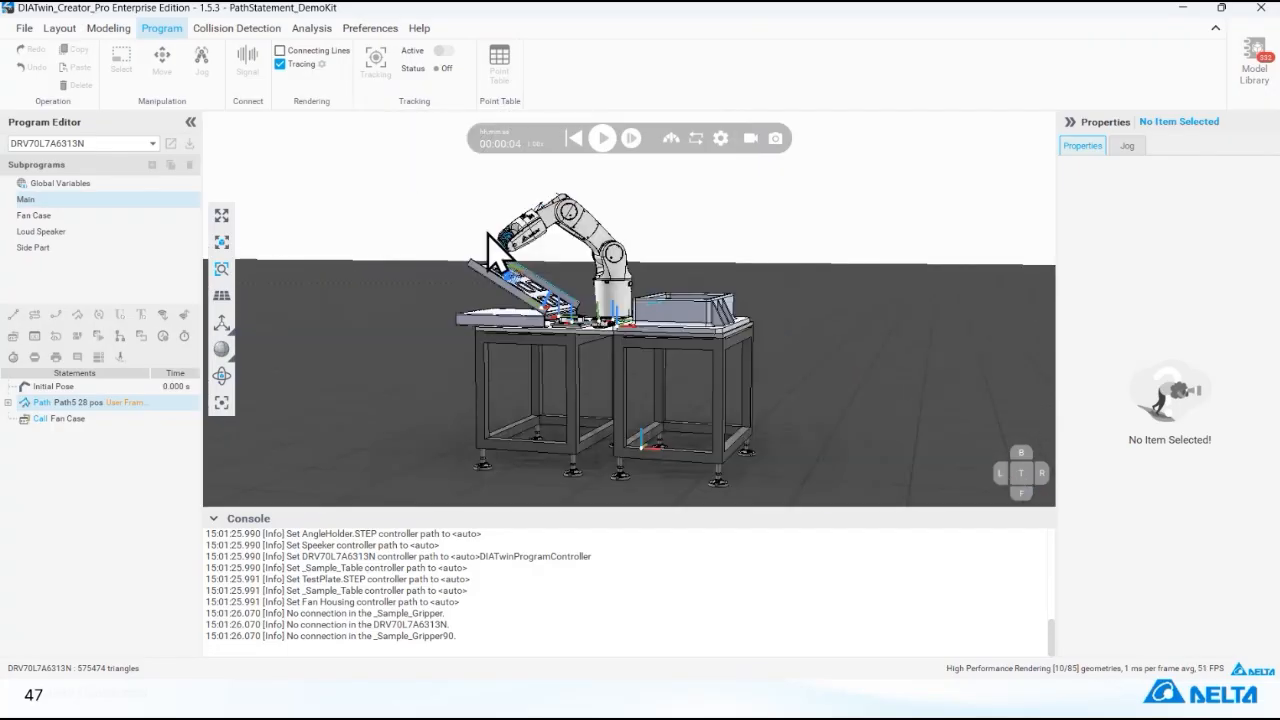
scroll(530, 310, up, 5)
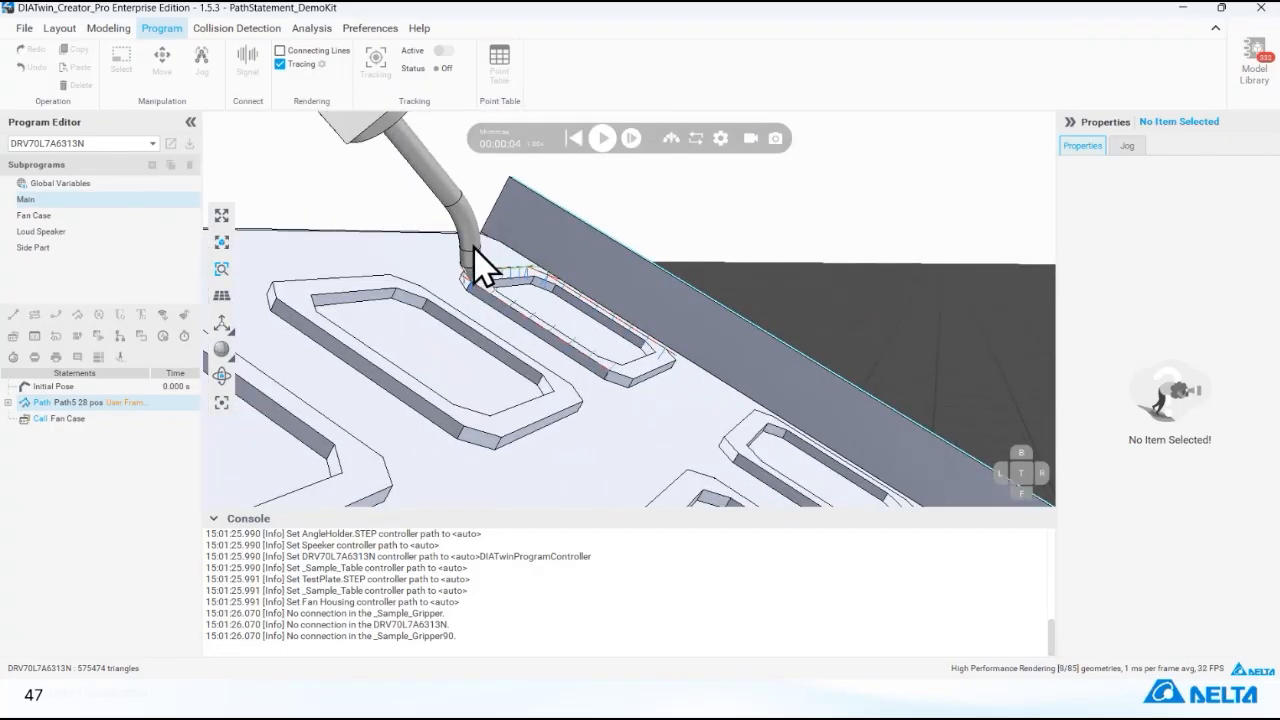
right_drag(474, 247, 409, 226)
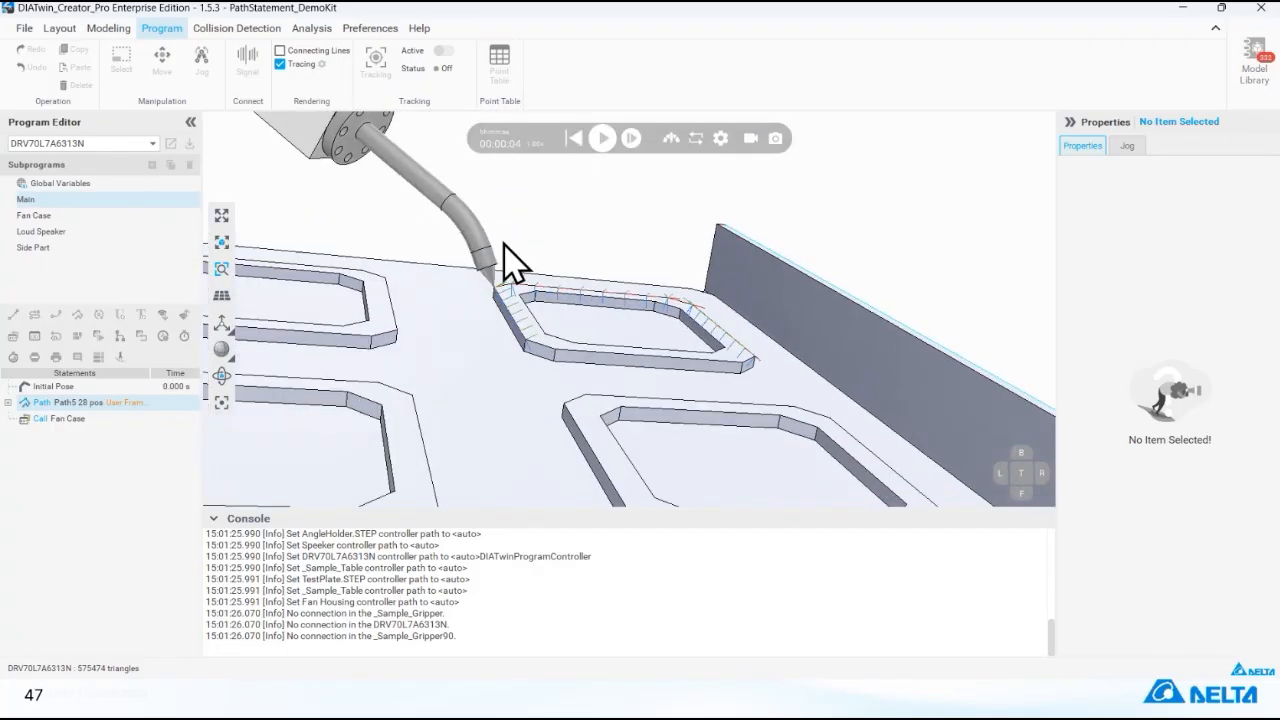
click(572, 142)
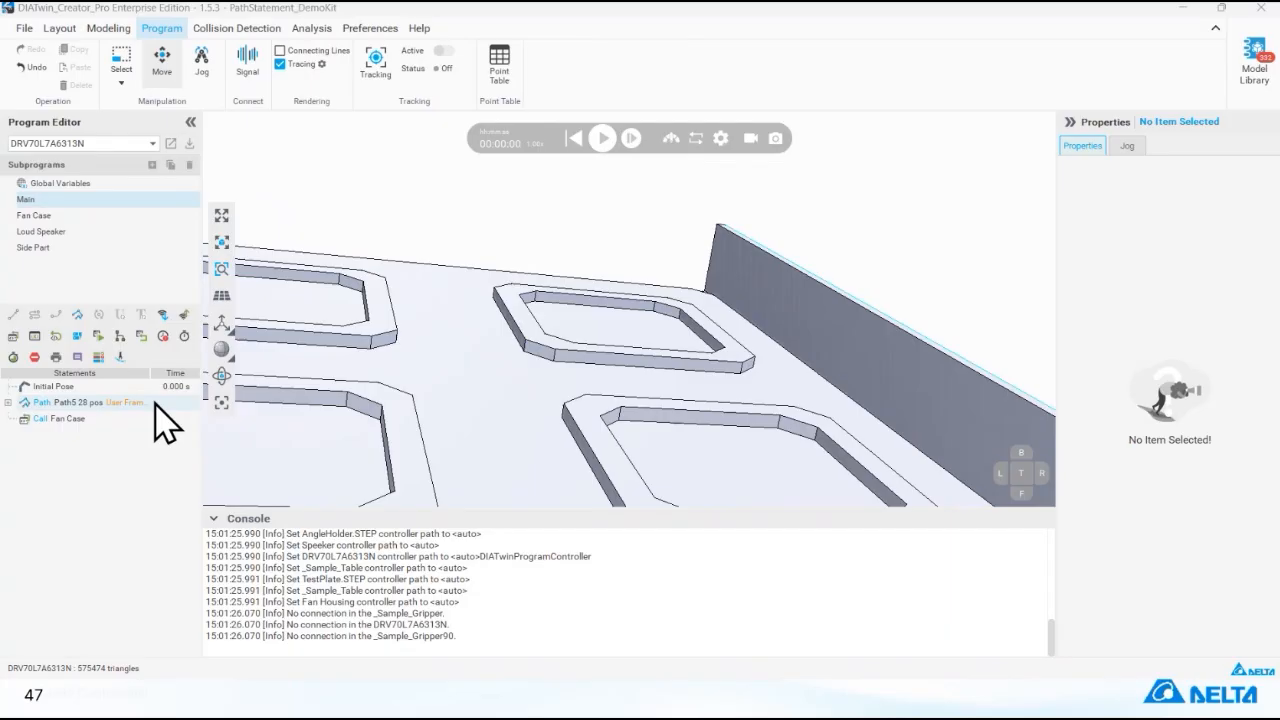
- Select all Path5 positions again, turn on their tree visibility, and rotate them 180 degrees about their own Z axis
click(114, 403)
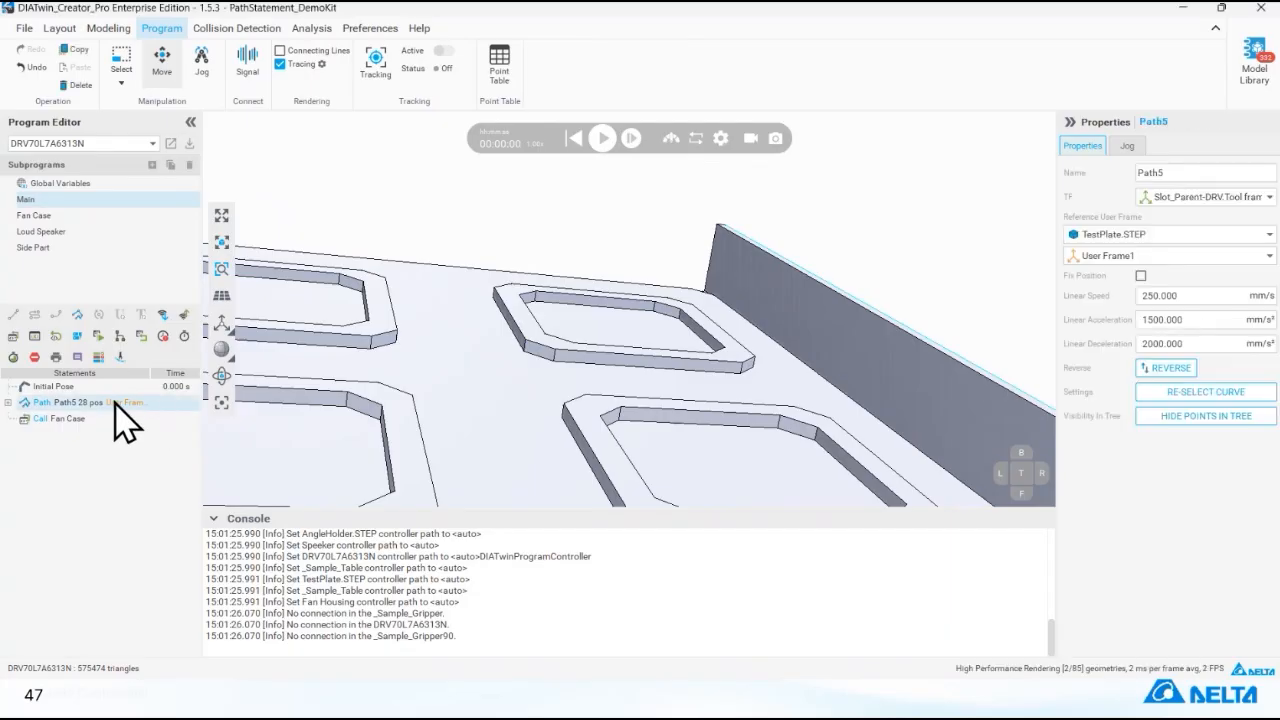
right_click(96, 404)
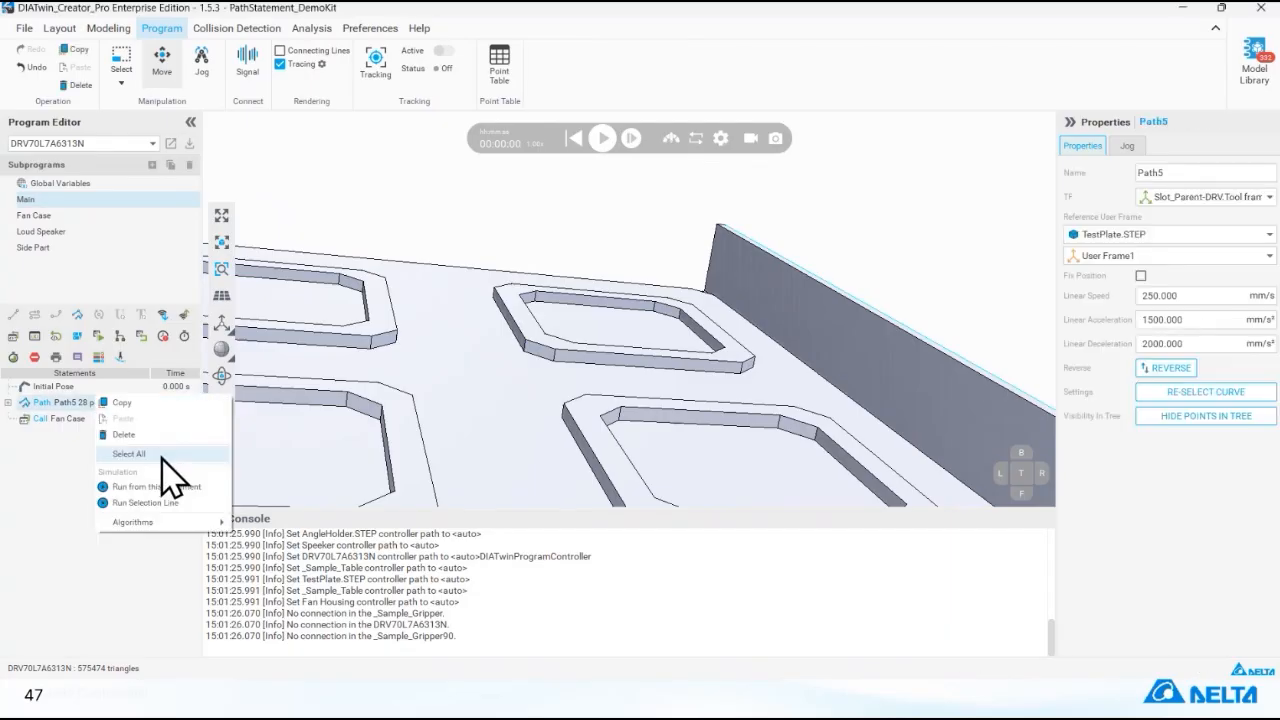
click(130, 454)
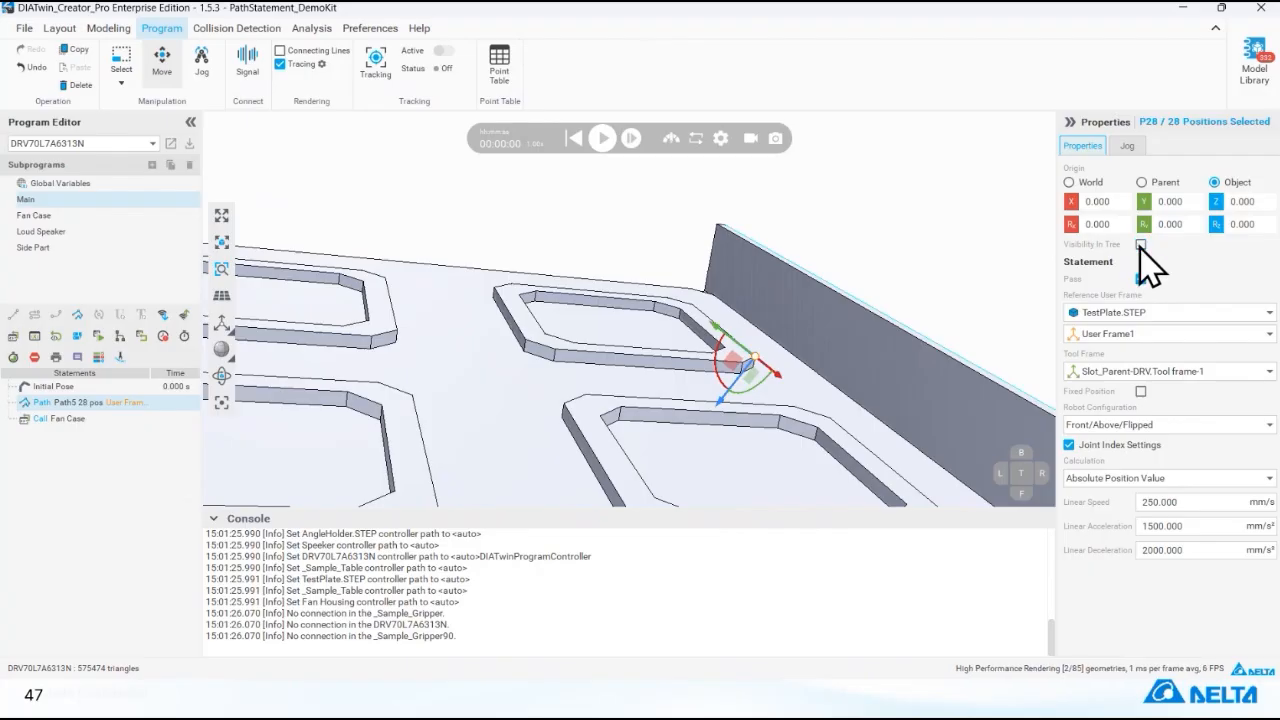
click(1141, 245)
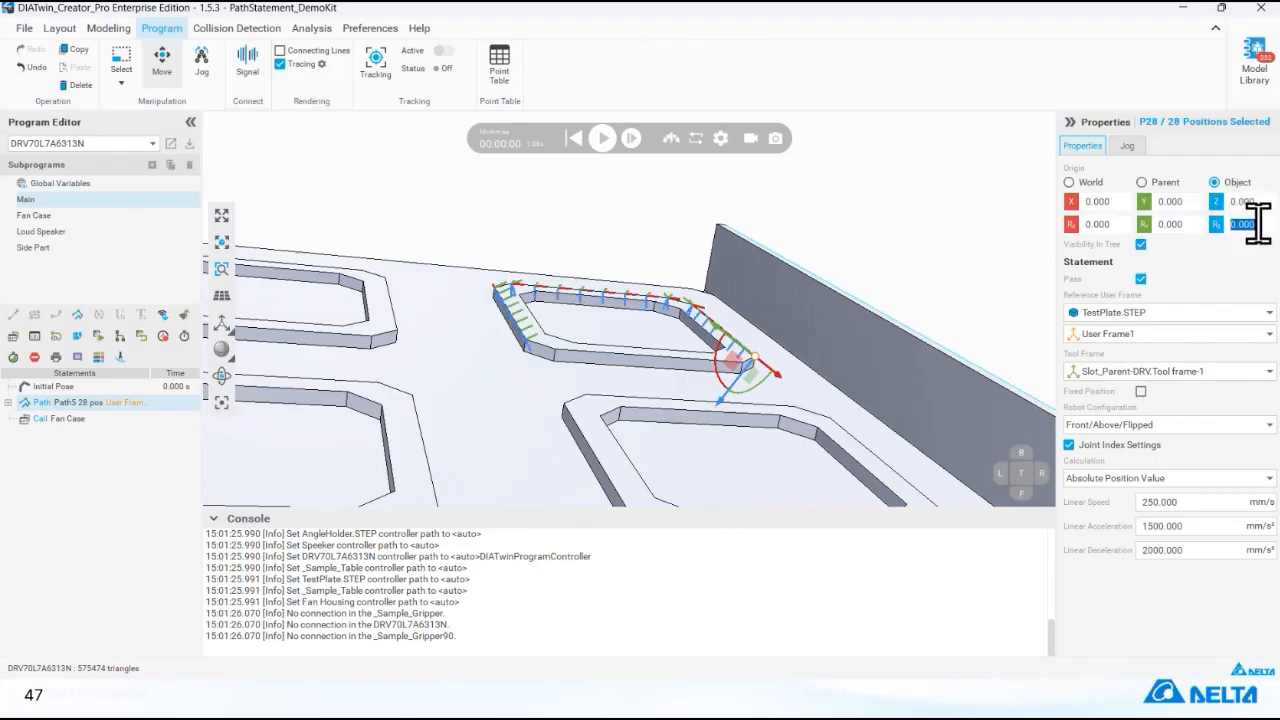
scroll(780, 391, up, 10)
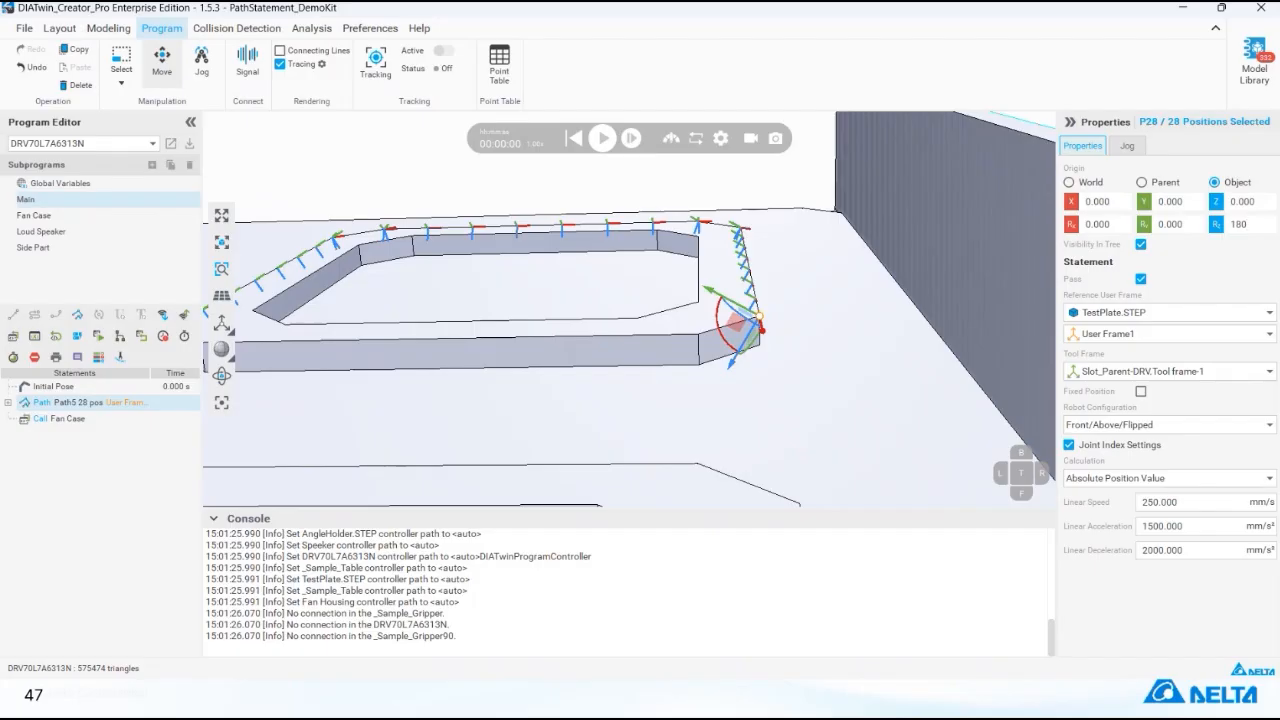
key(Return)
scroll(651, 320, down, 5)
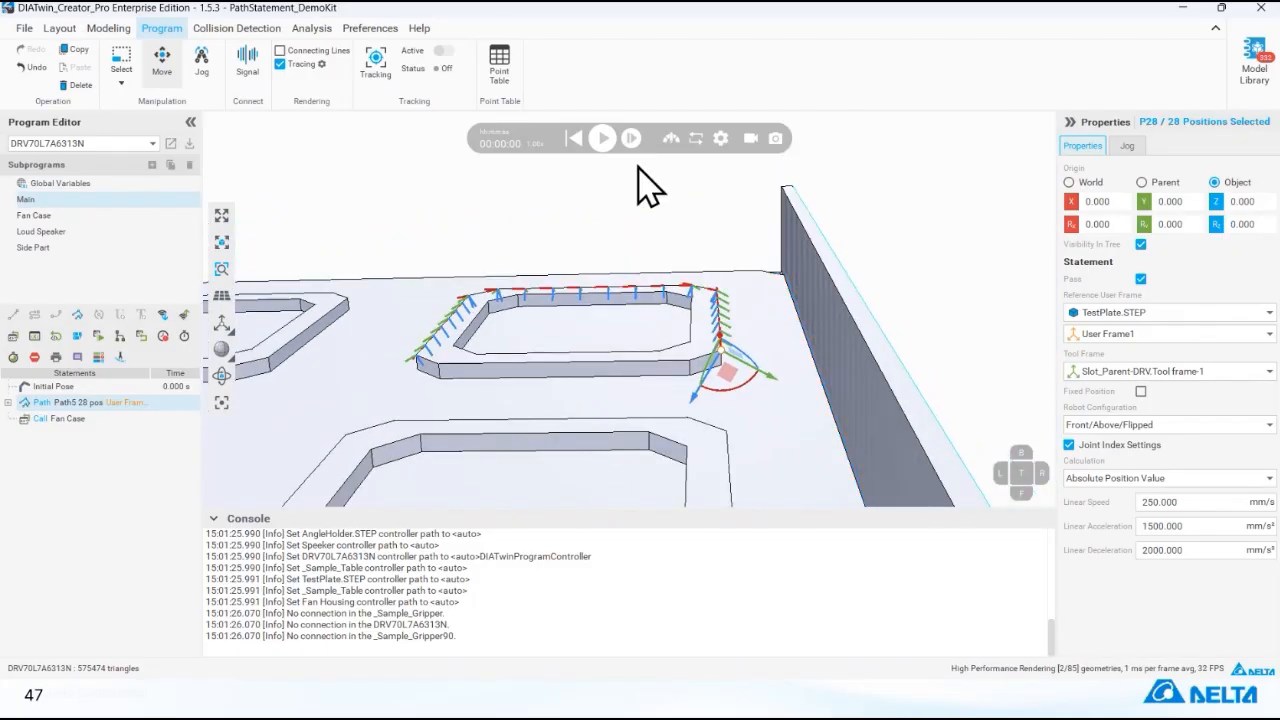
- Run the simulation with the rotated points, pause it partway along the path, and examine the robot's pose at the slot corner
click(603, 138)
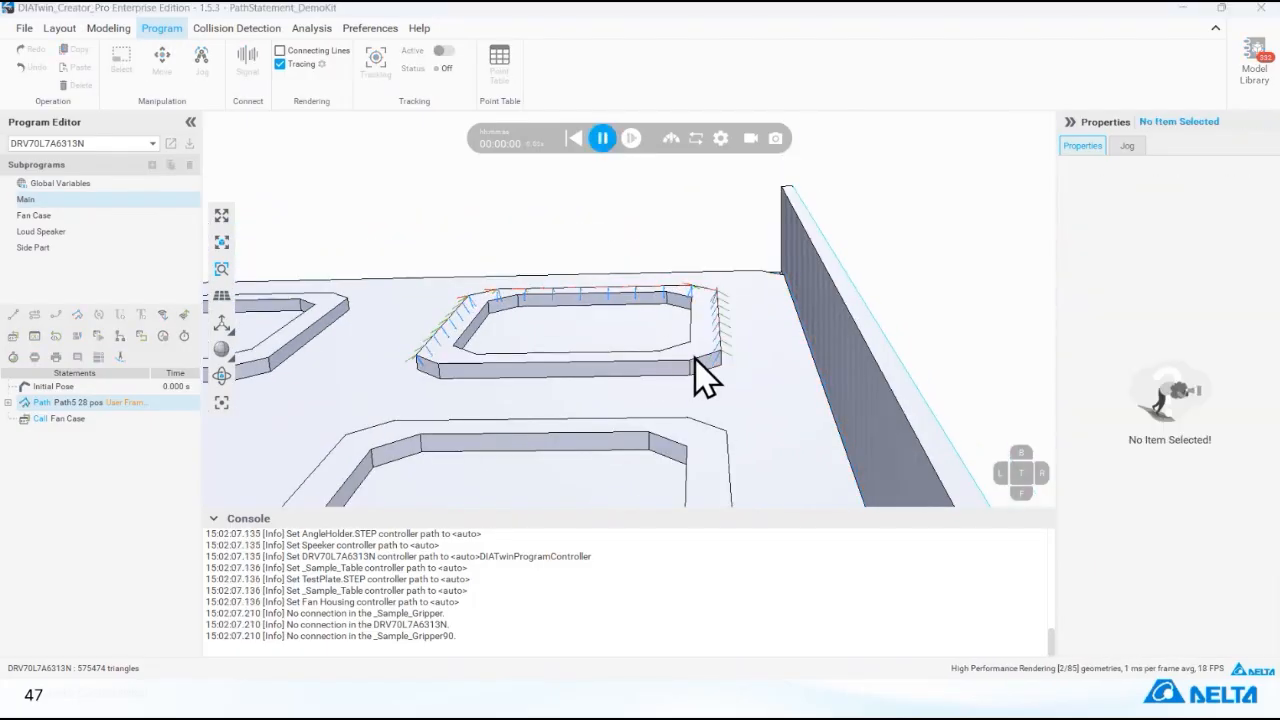
right_drag(593, 357, 678, 346)
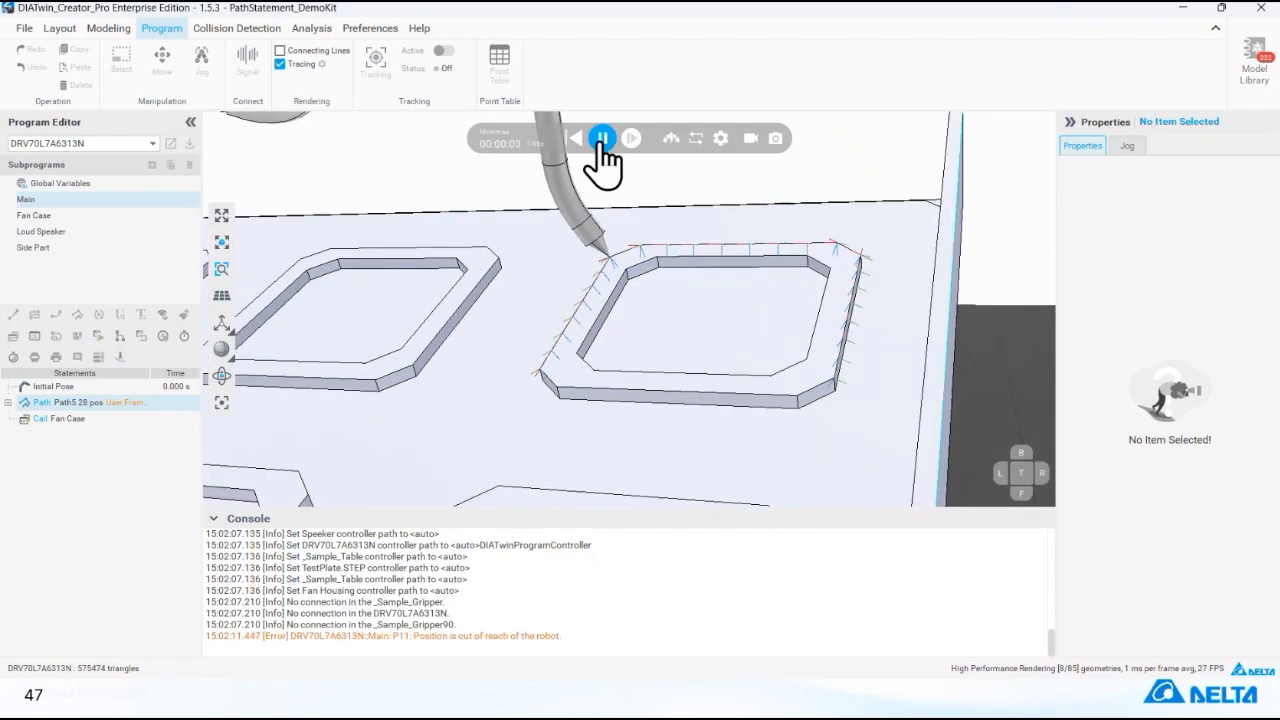
click(602, 140)
right_drag(634, 246, 697, 262)
middle_drag(697, 262, 645, 369)
scroll(645, 369, down, 4)
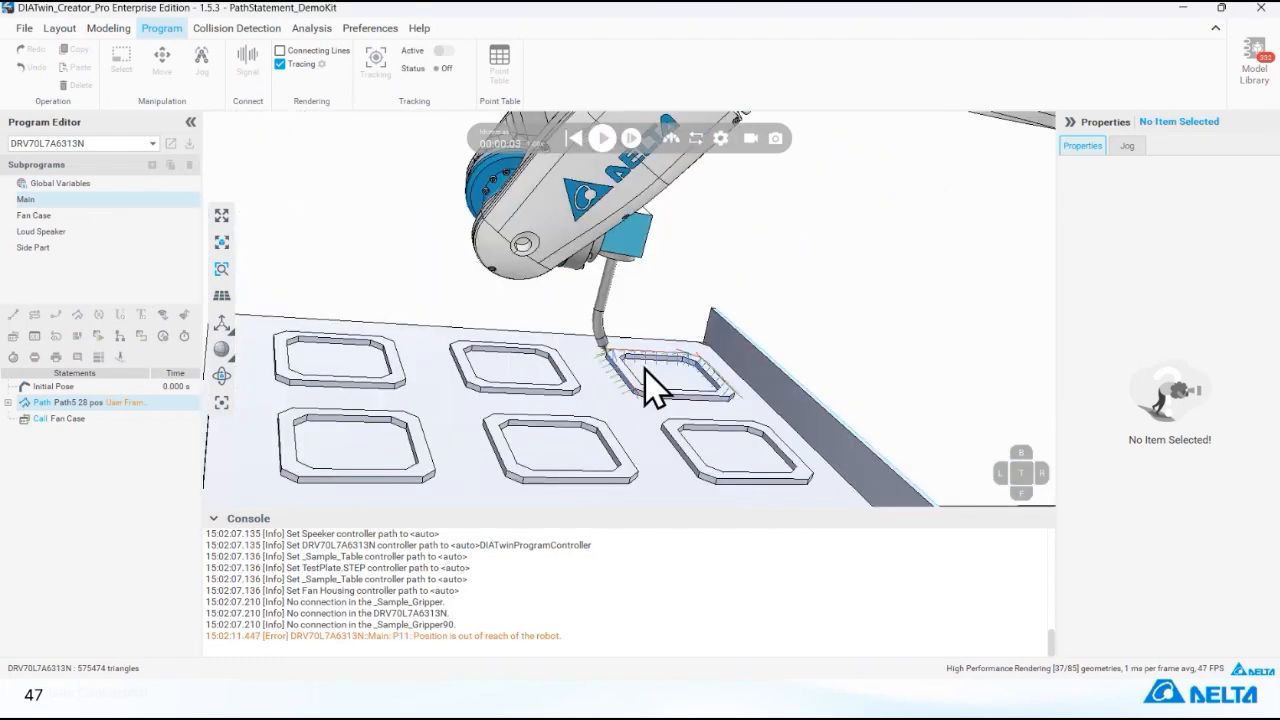